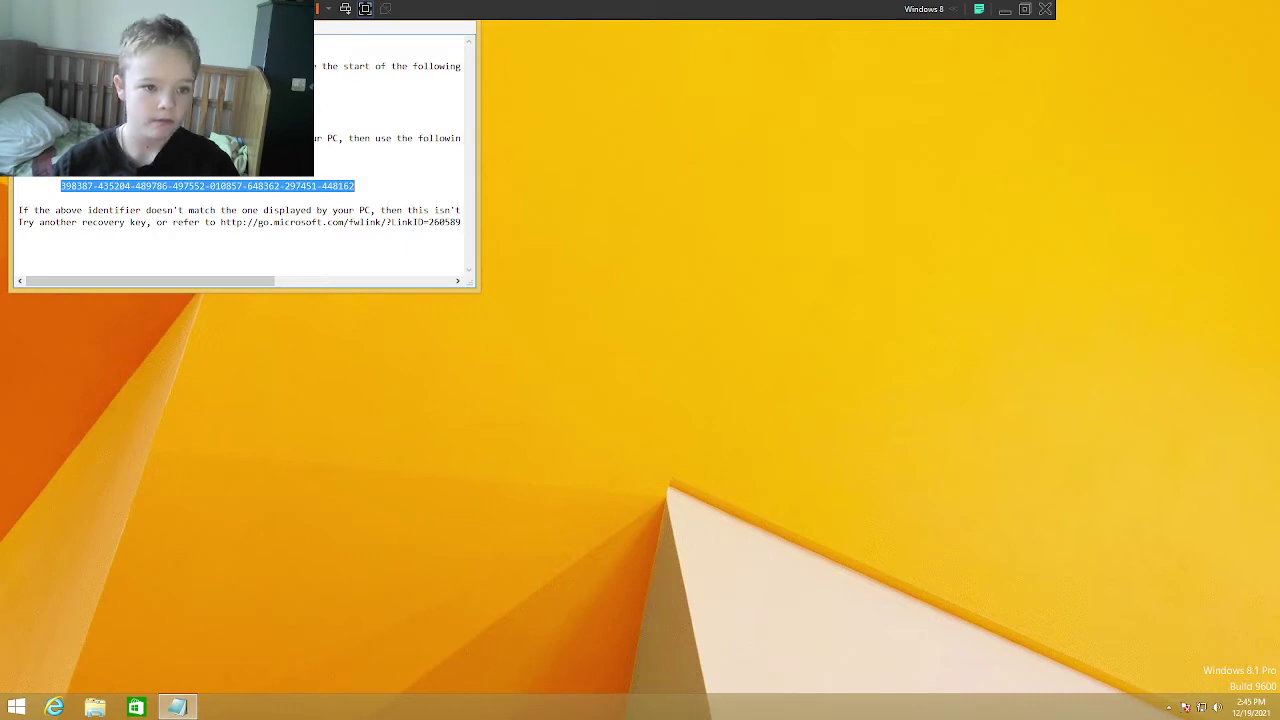
Step: Close the BitLocker recovery-key note in Notepad and bring up File Explorer at This PC
drag(69, 9, 209, 306)
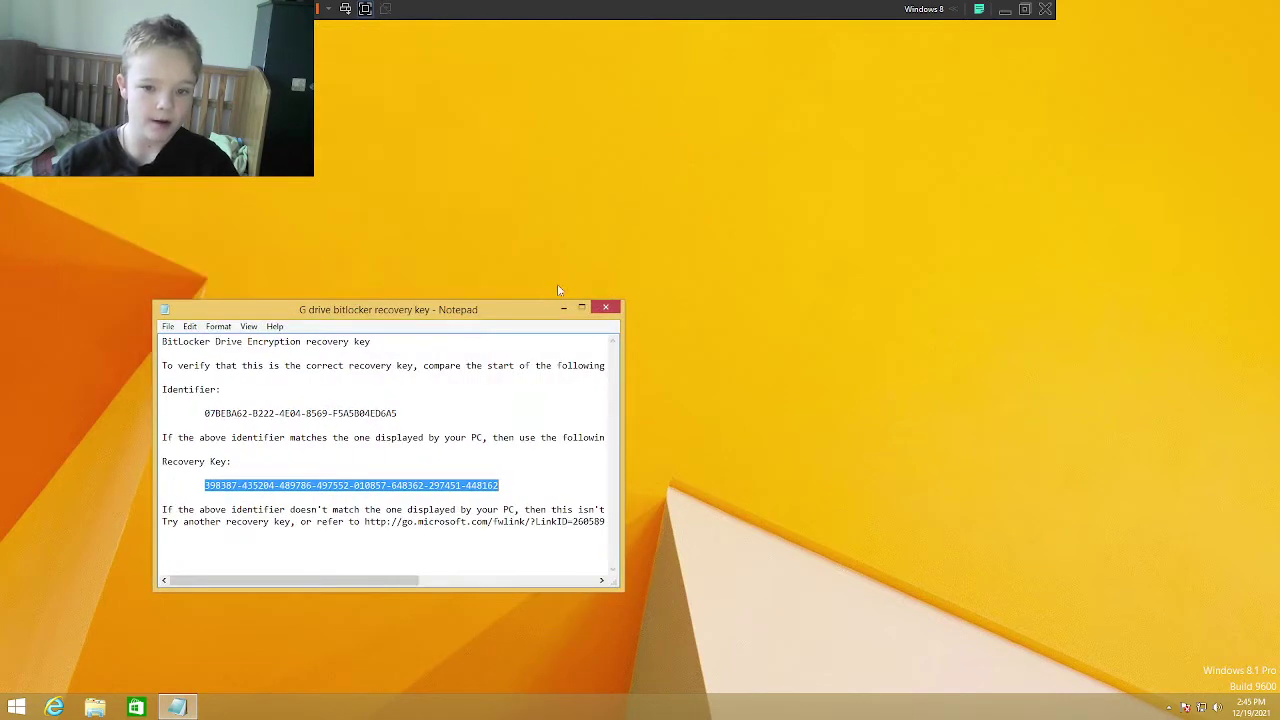
click(606, 309)
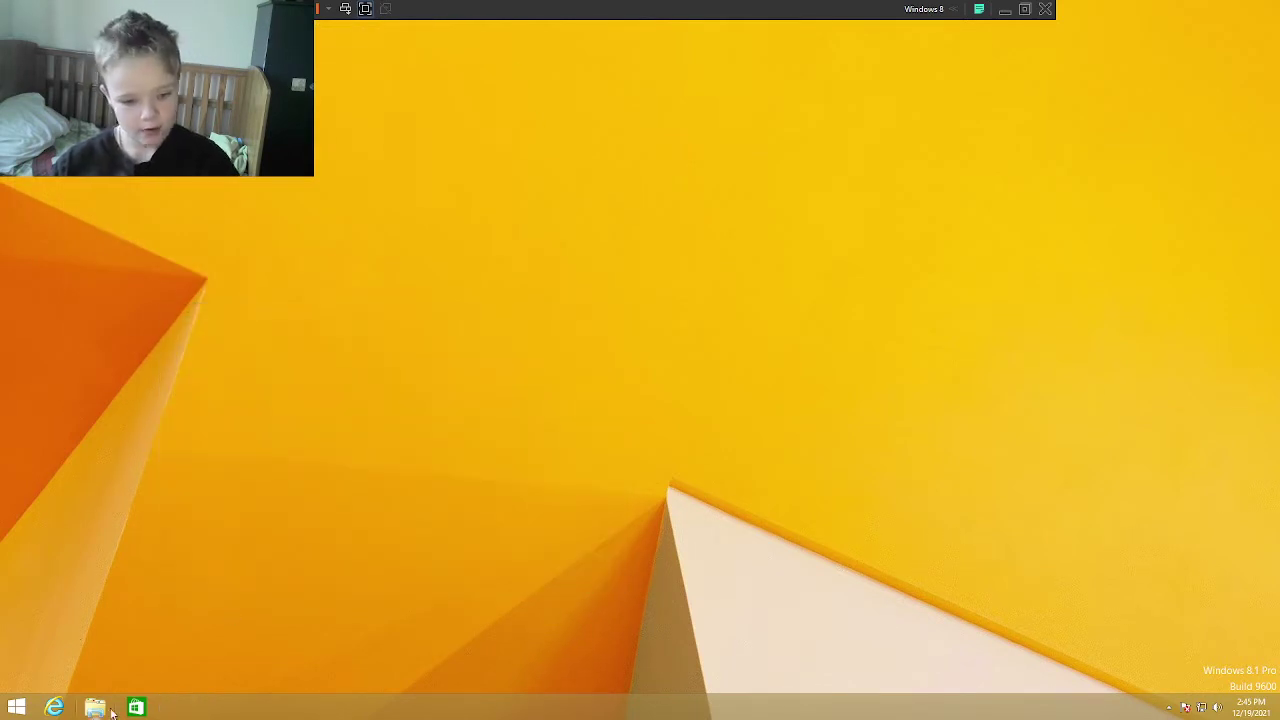
click(106, 706)
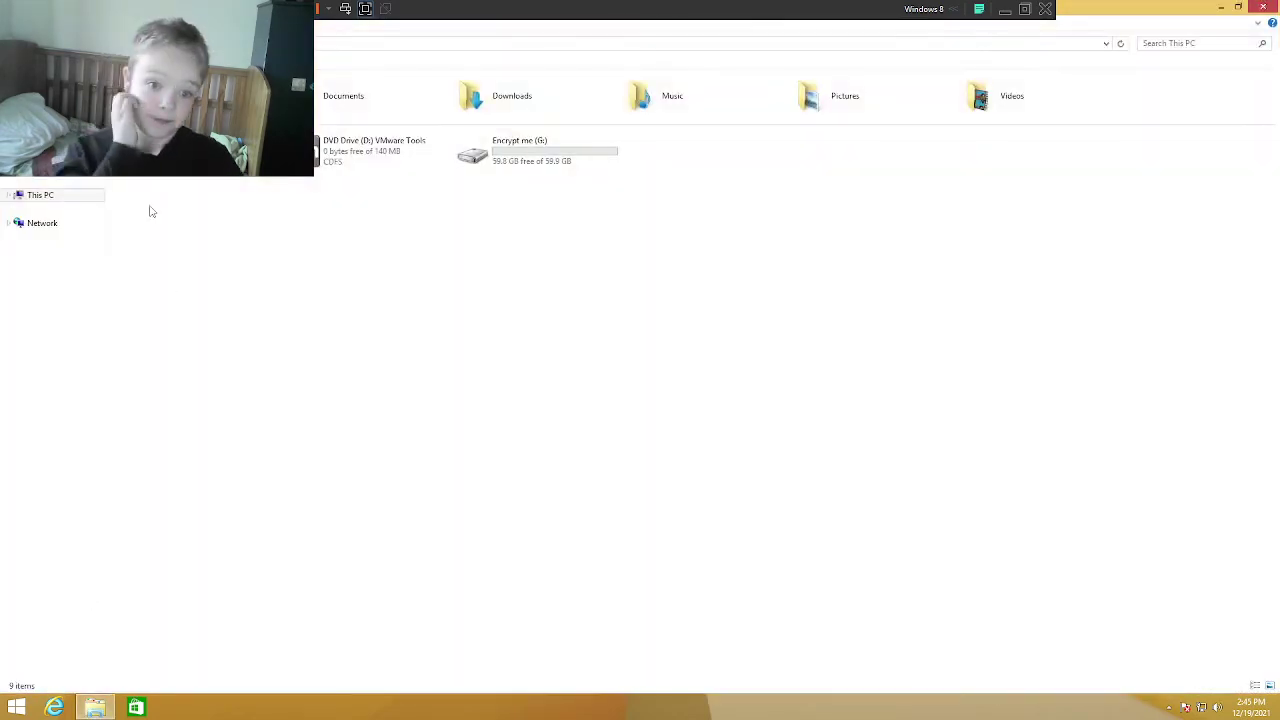
Step: Recycle the PerfLogs folder from Local Disk (C:)
double_click(223, 150)
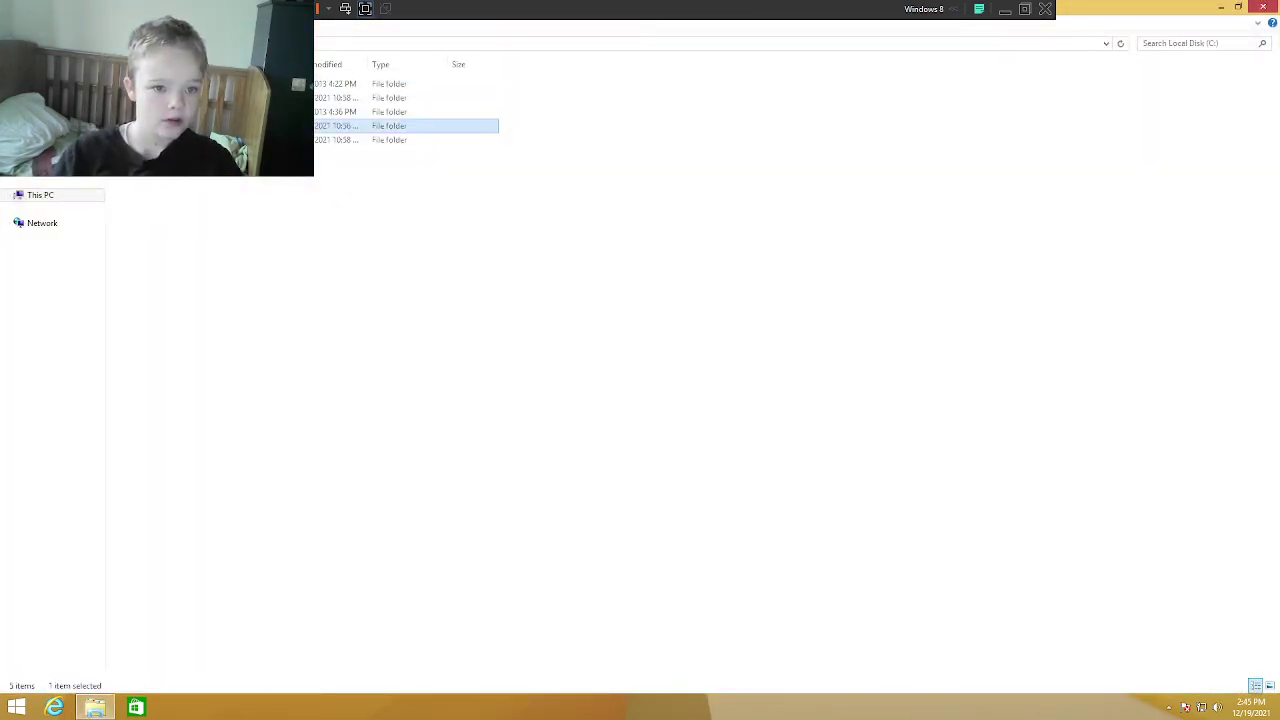
click(430, 83)
key(Return)
key(Return)
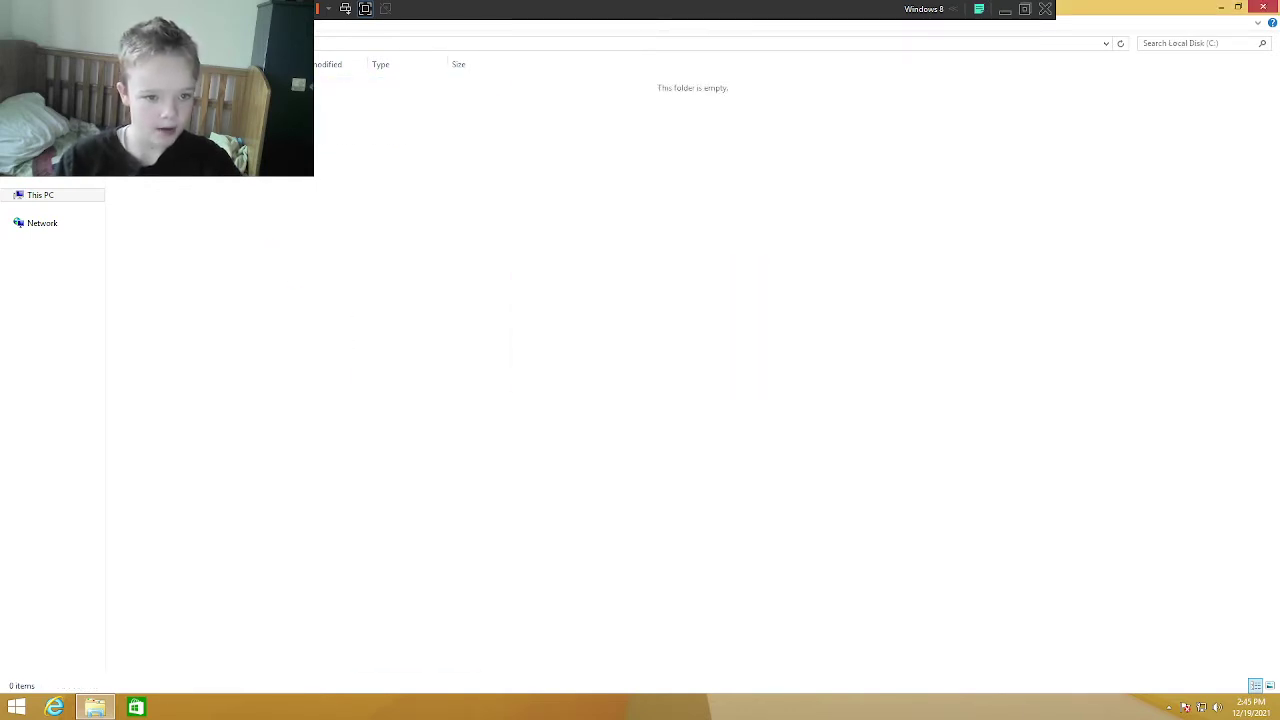
key(BackSpace)
key(Delete)
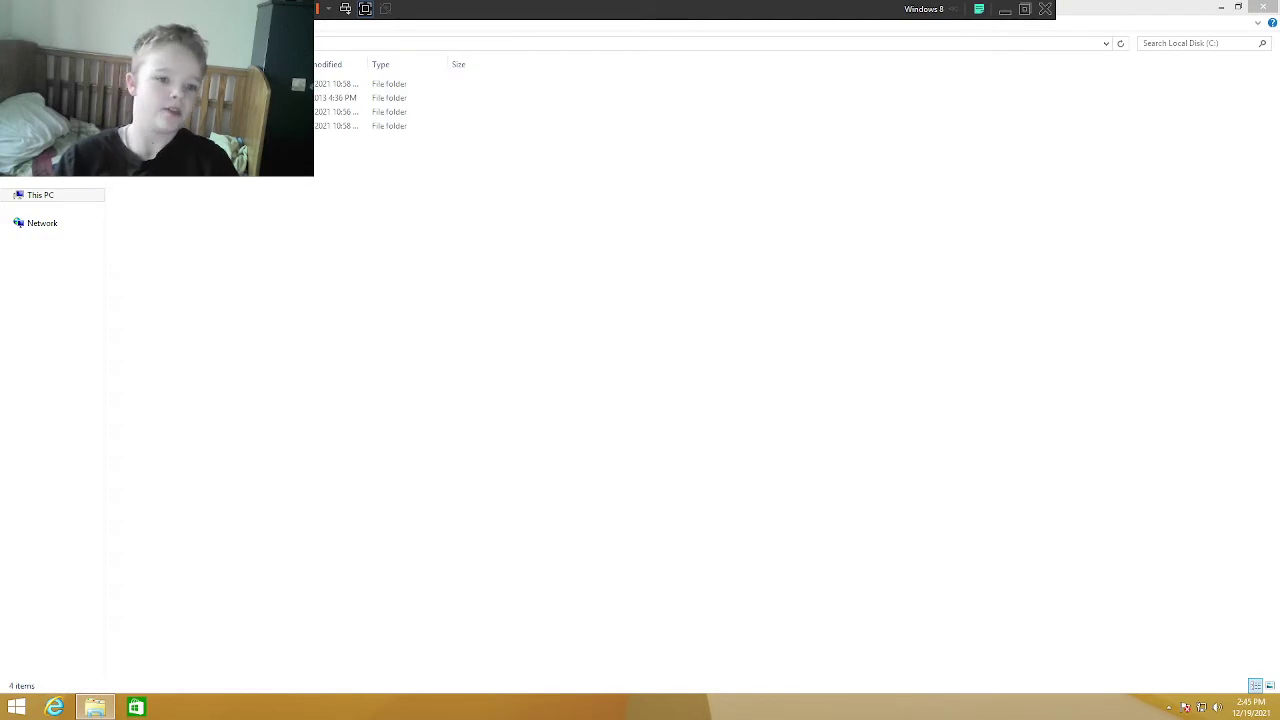
Step: Browse the Windows, Users and Public folders, then delete Public from Users
key(End)
key(Up)
key(Down)
key(Return)
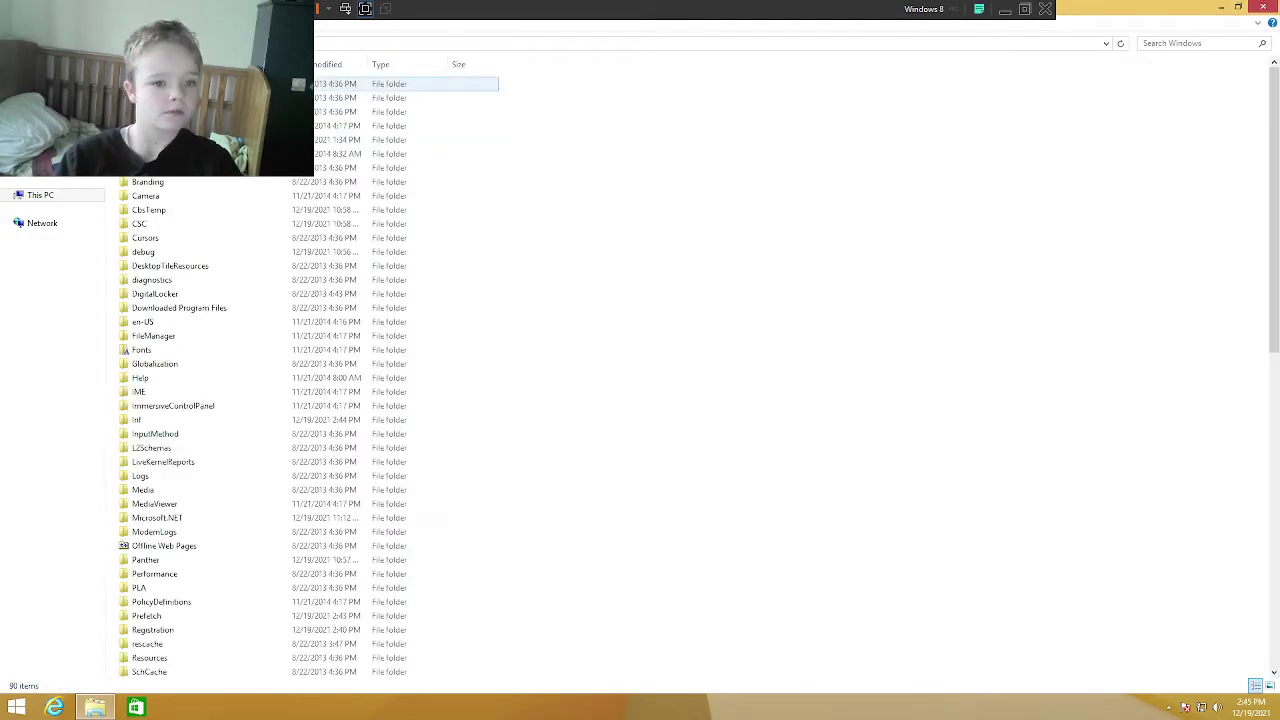
key(BackSpace)
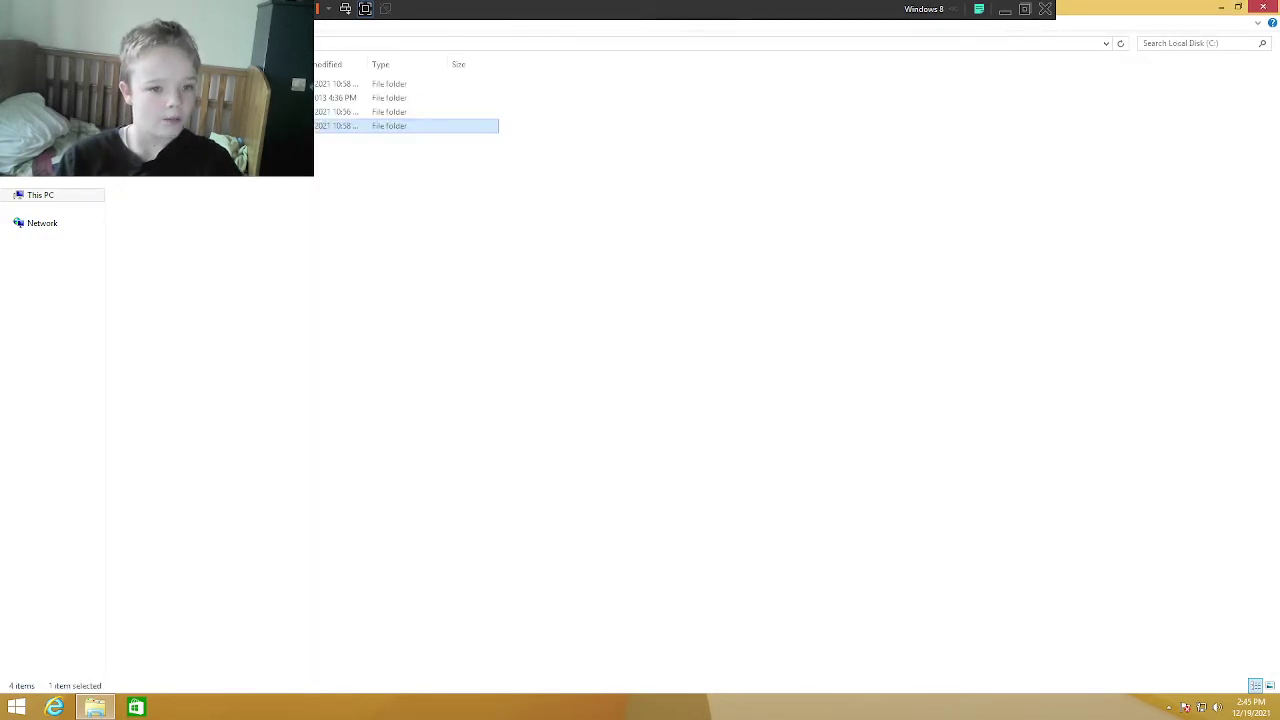
key(Up)
key(Return)
key(Down)
key(Return)
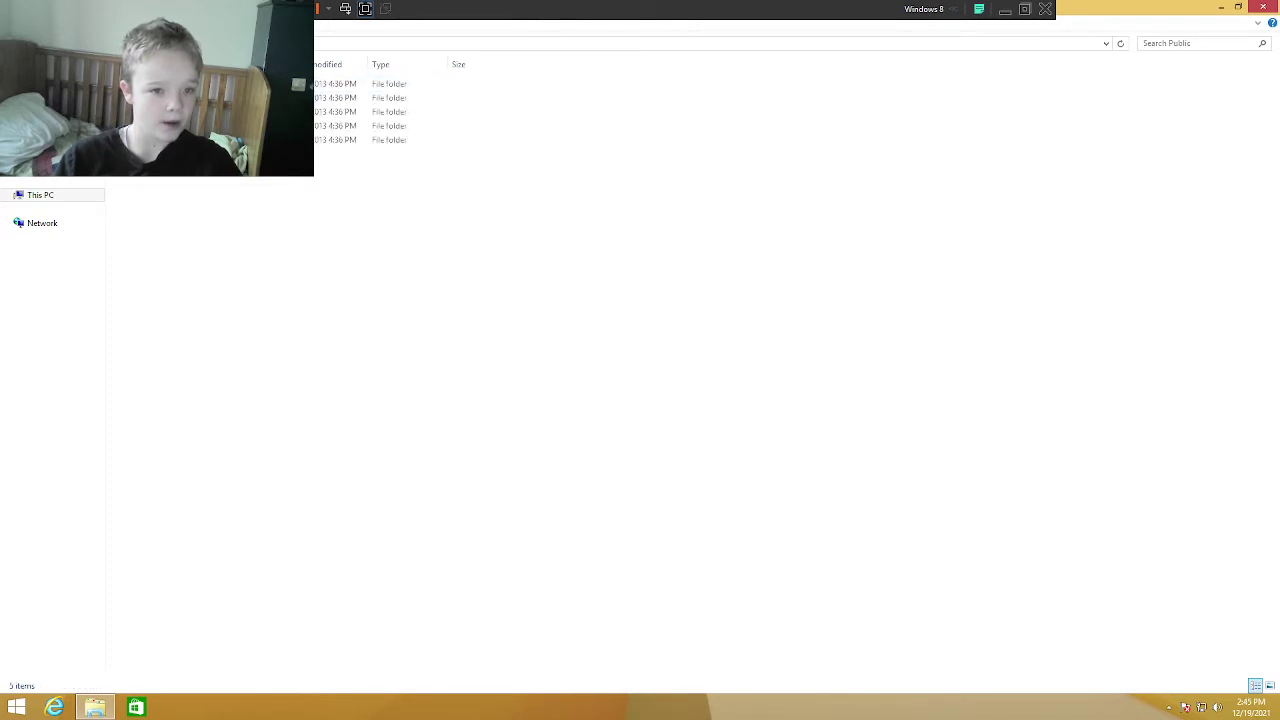
key(BackSpace)
key(Delete)
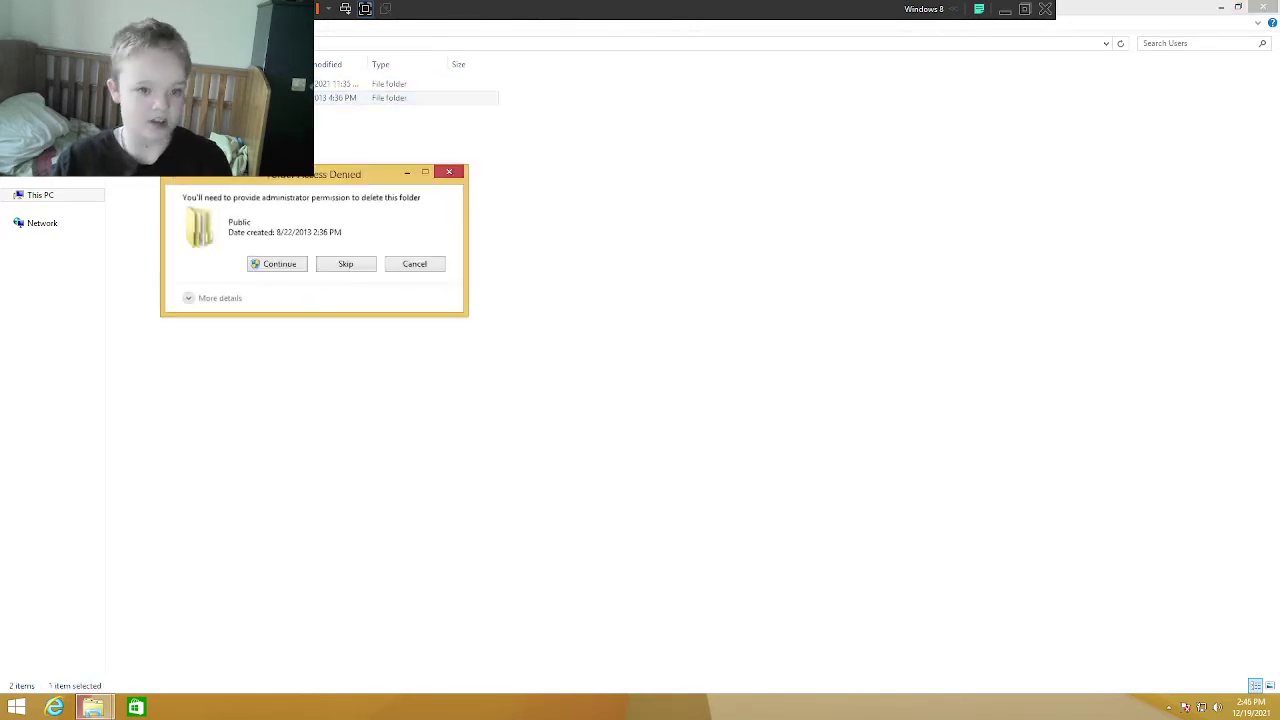
Step: Recycle Public, then recycle all 12 profile folders, skipping the in-use OneDrive
click(258, 266)
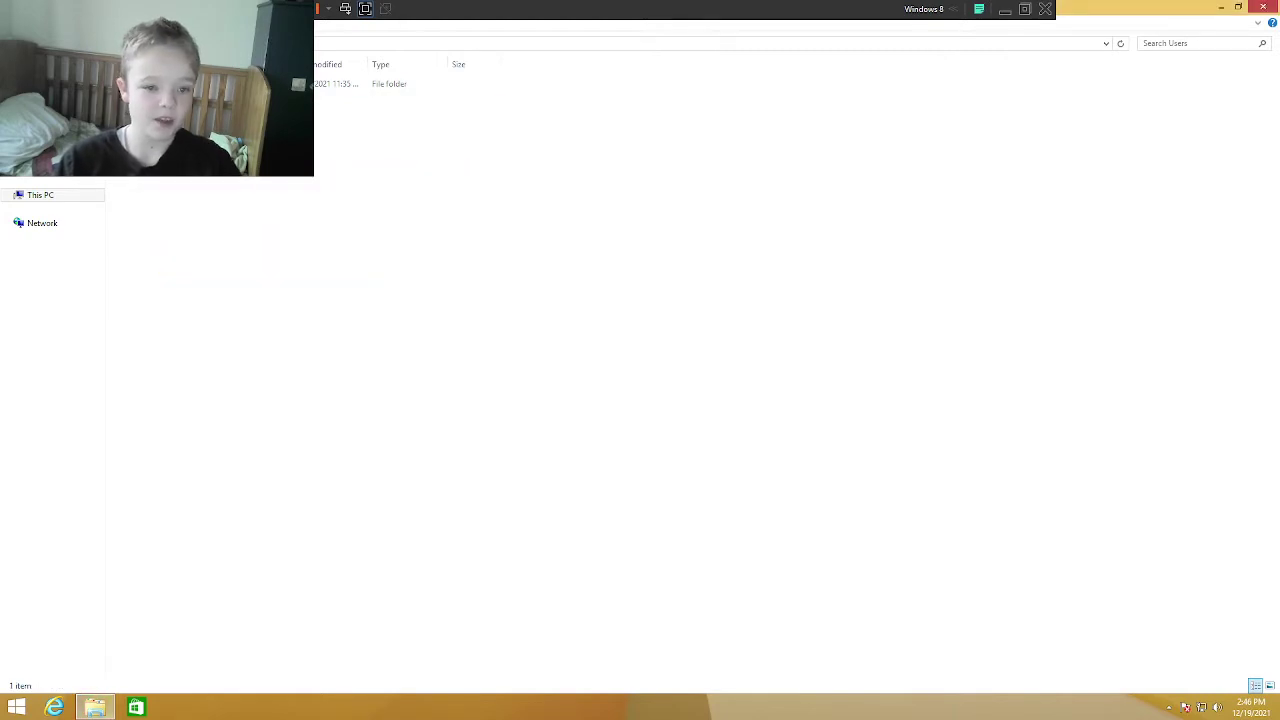
key(Down)
key(Return)
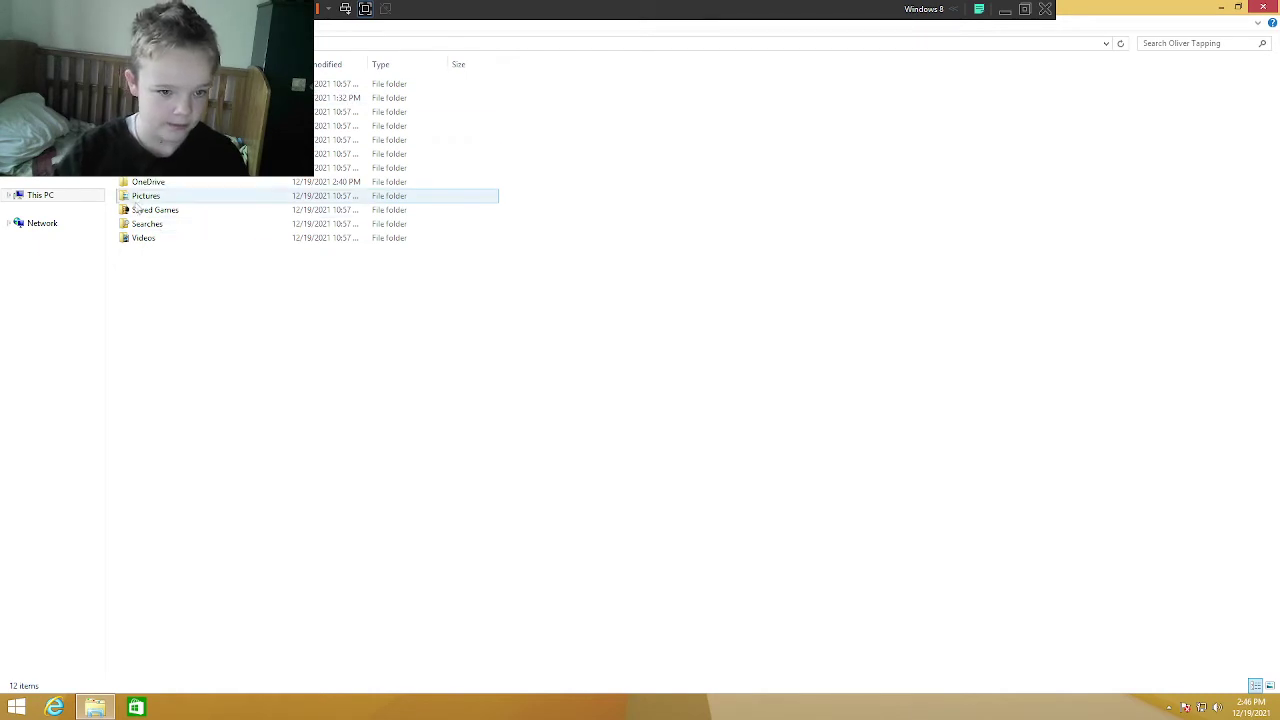
drag(184, 320, 280, 85)
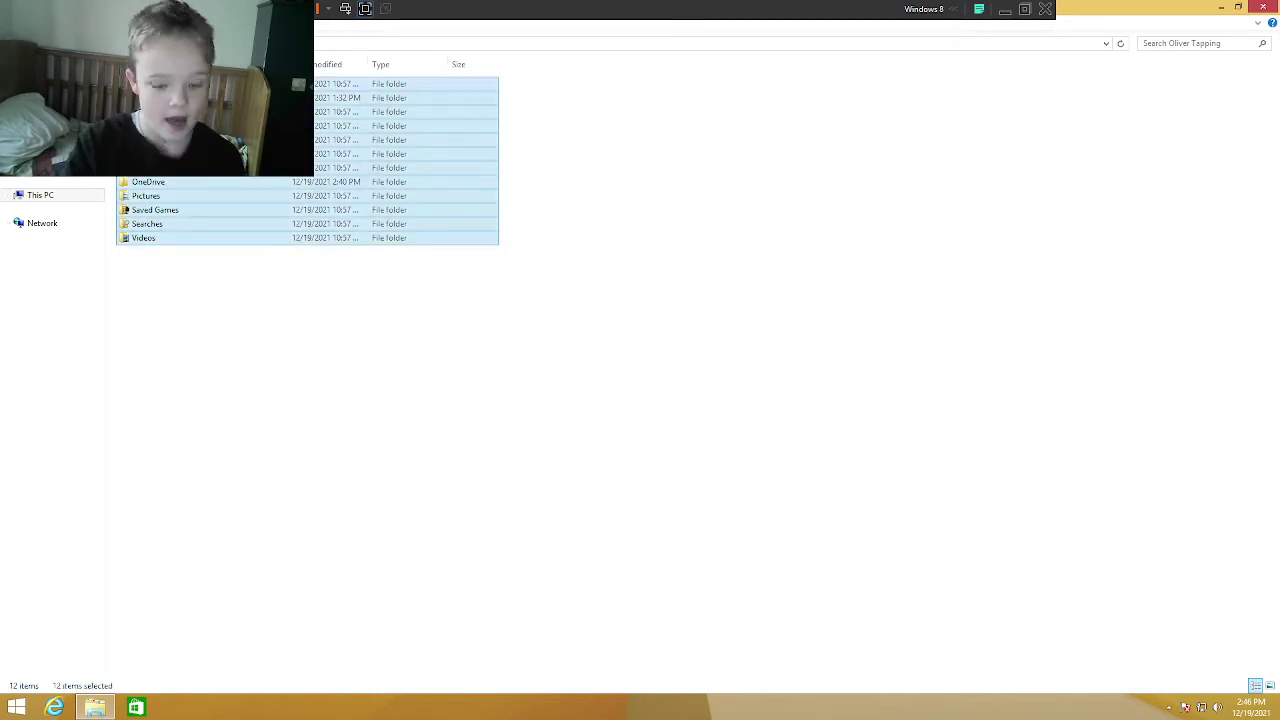
key(Delete)
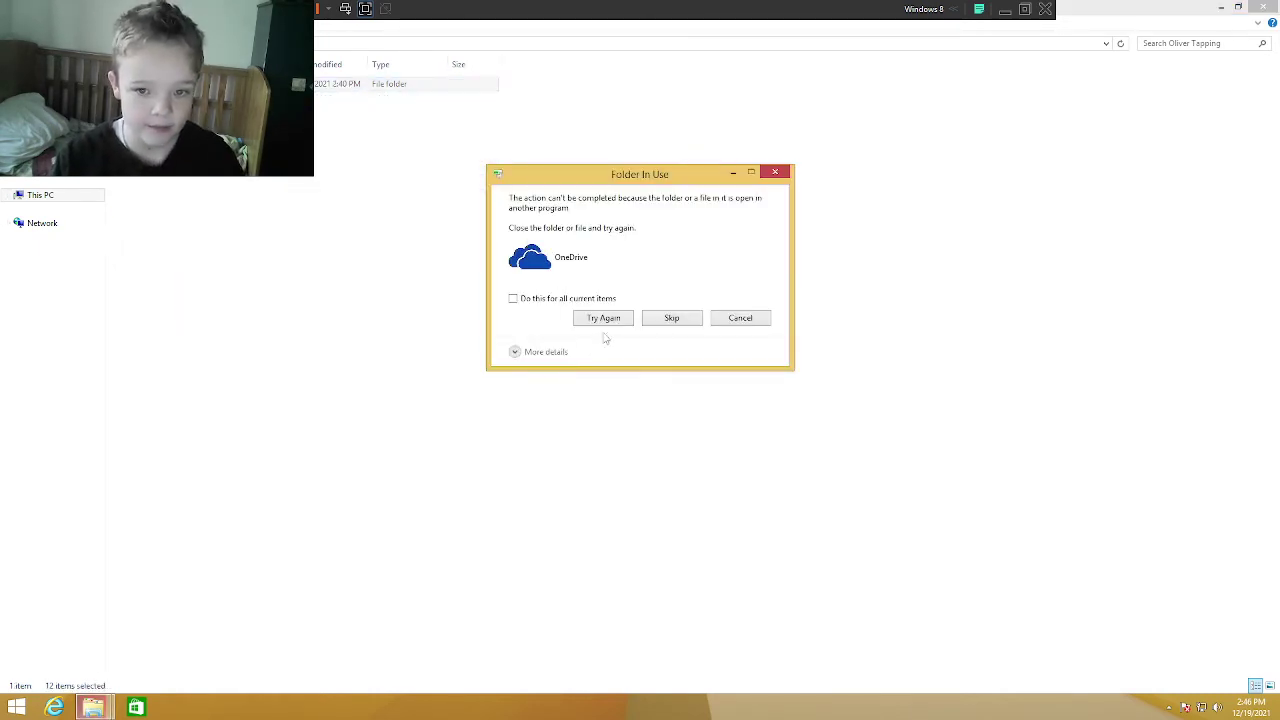
click(670, 318)
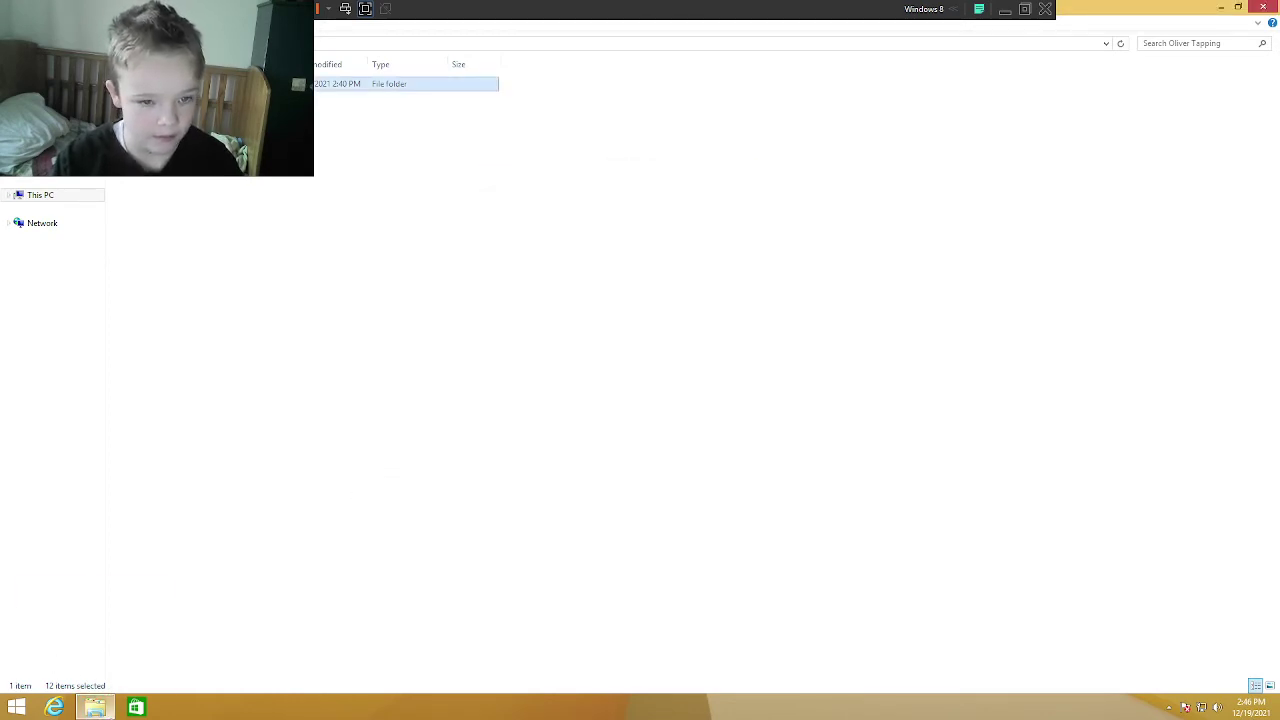
click(1168, 708)
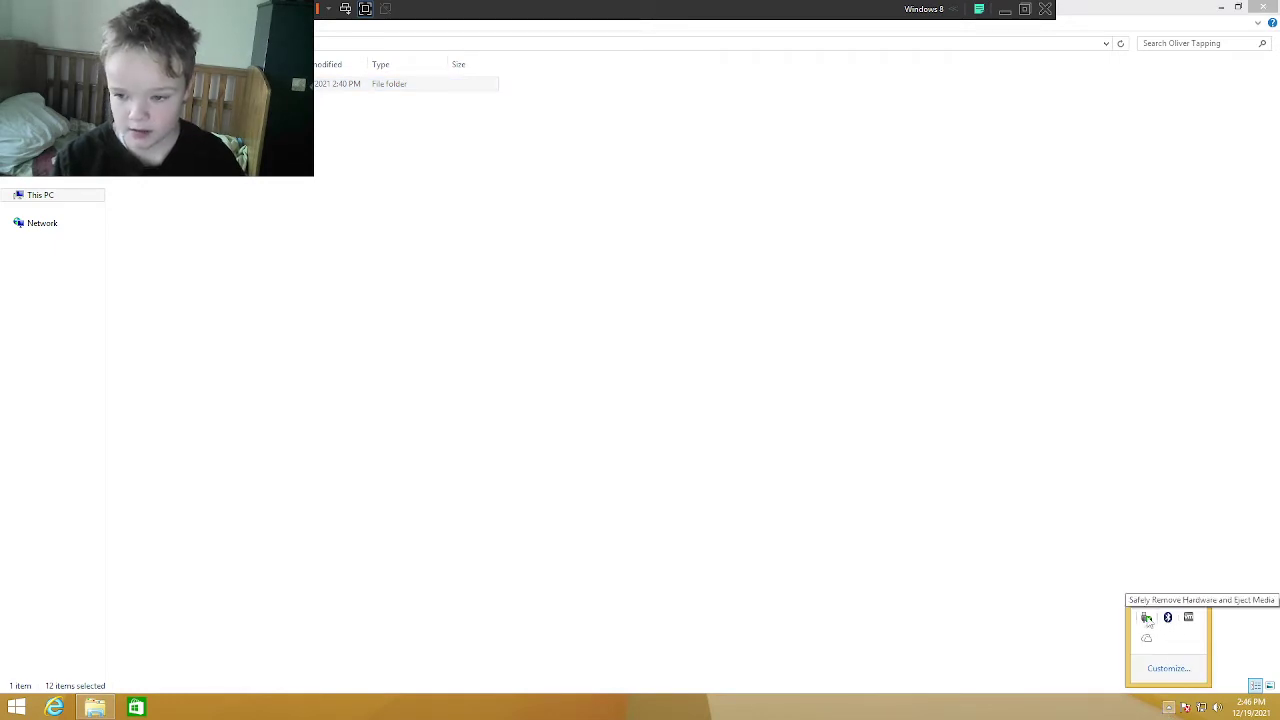
click(1147, 620)
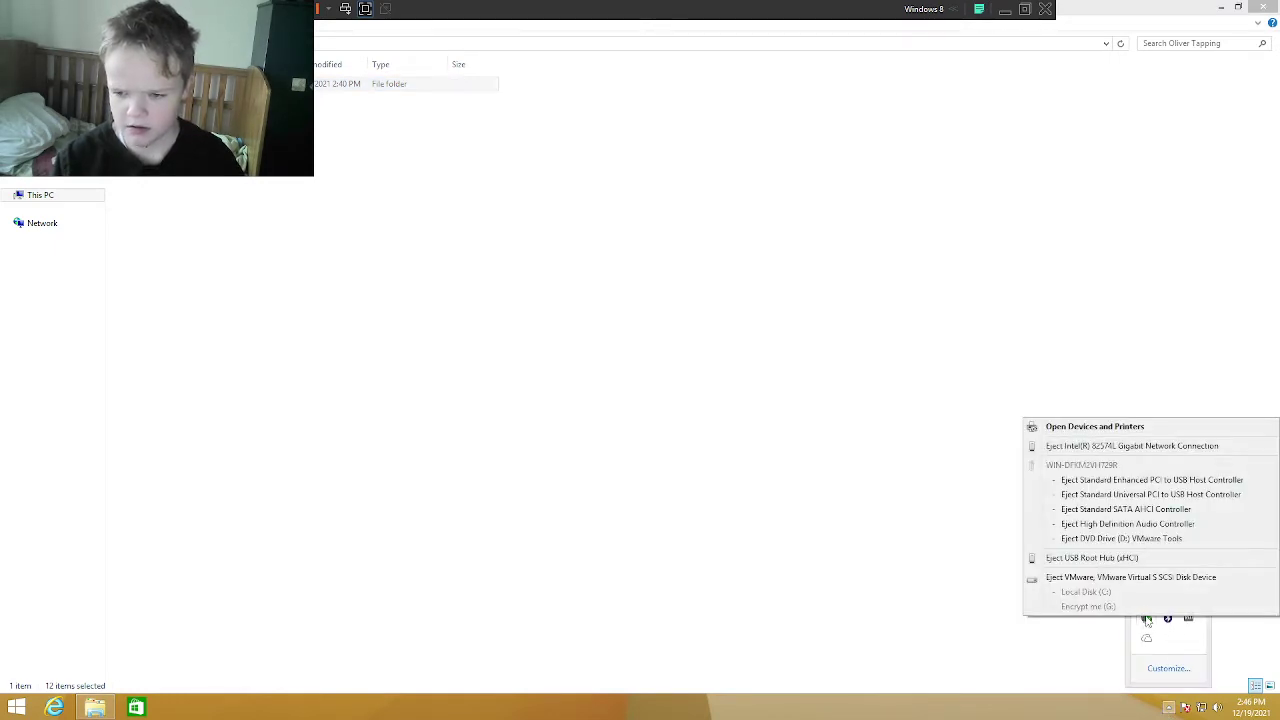
click(798, 679)
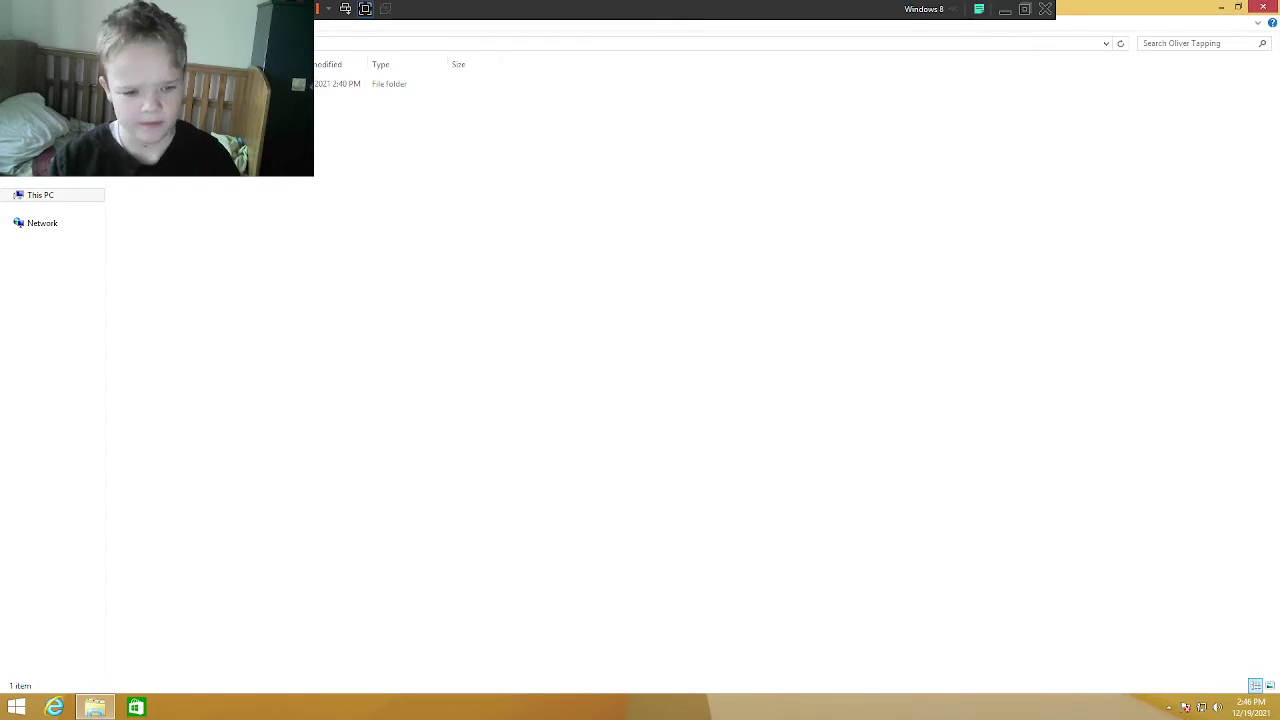
click(16, 707)
right_click(396, 430)
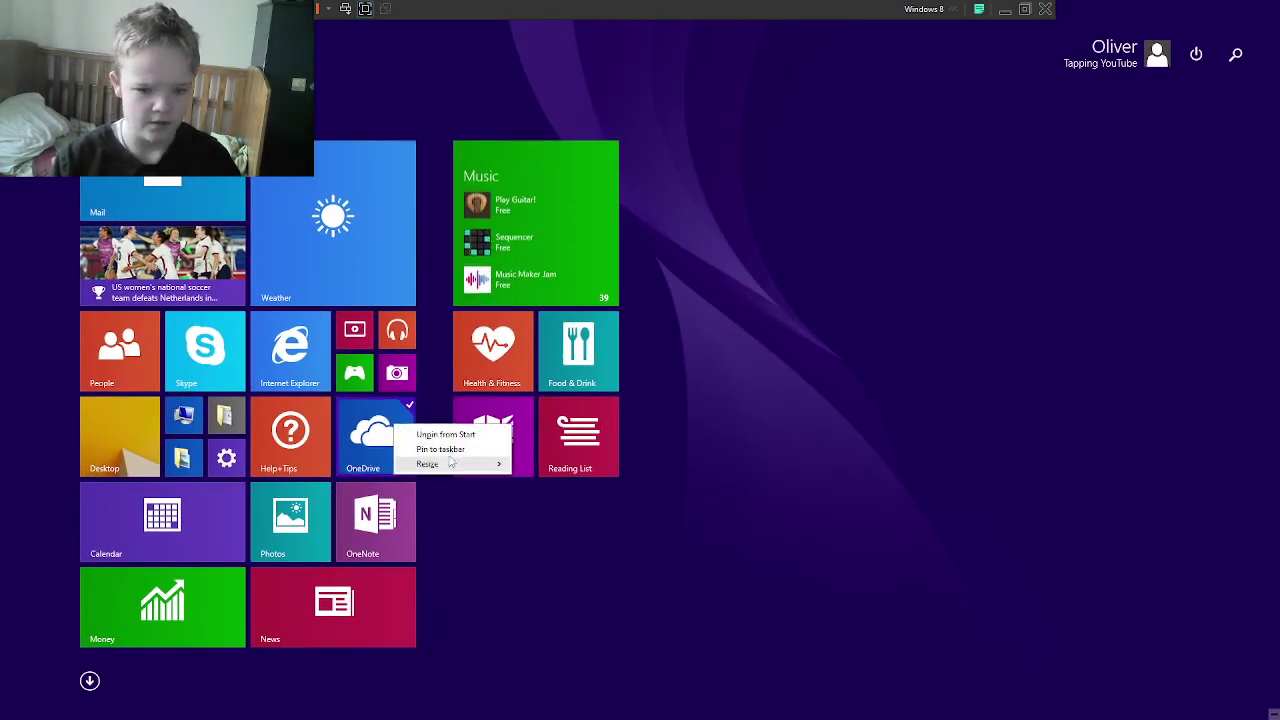
click(700, 586)
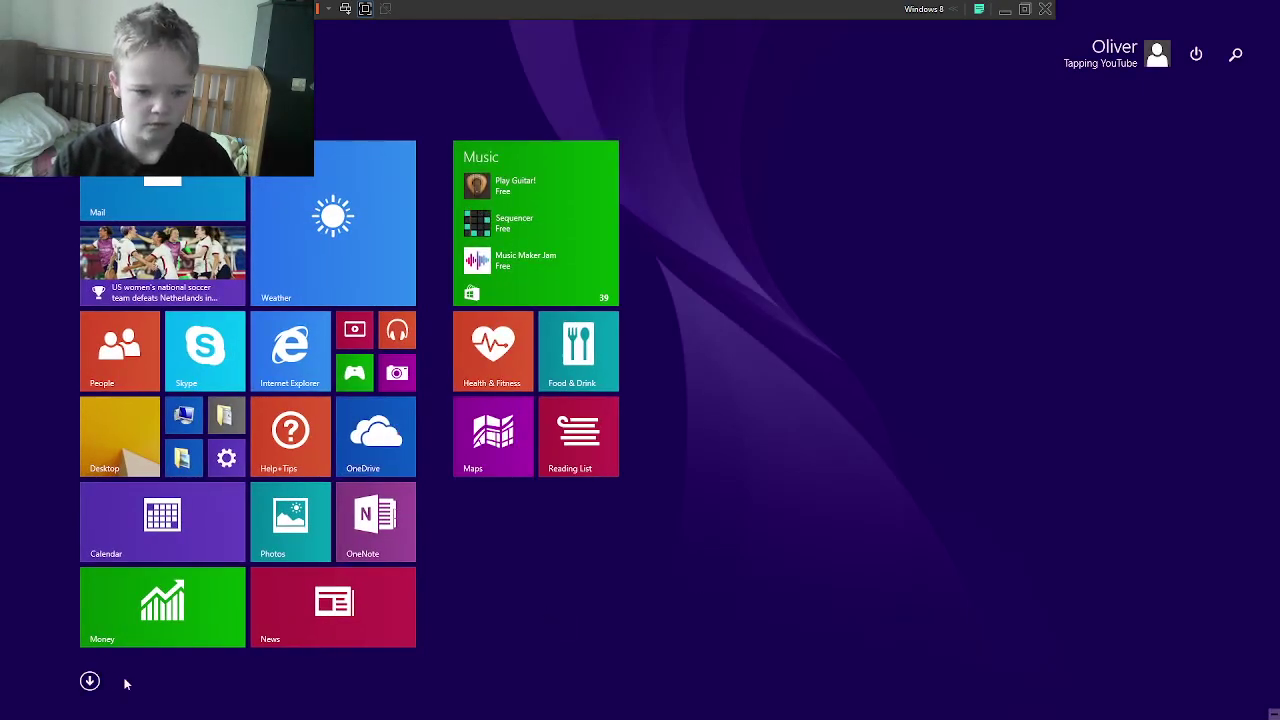
key(Escape)
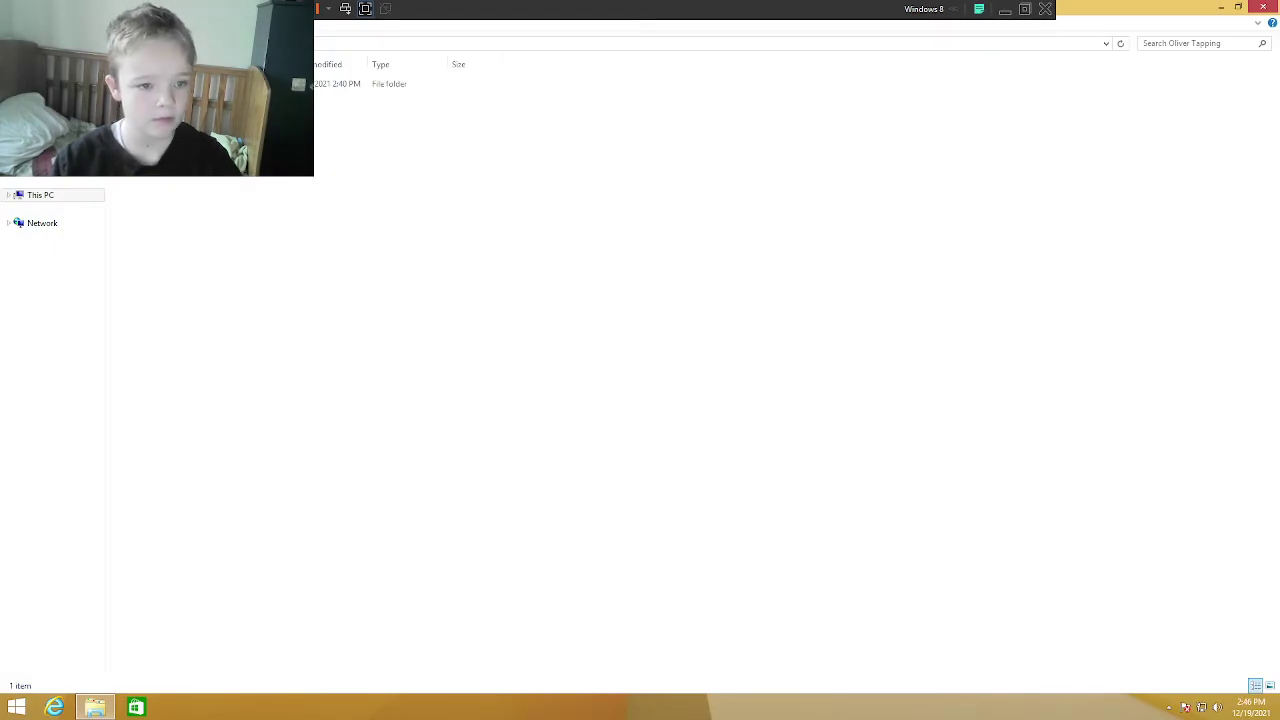
Step: Try recycling the profile folder from Users, cancel when it's in use, and close Explorer
right_click(55, 168)
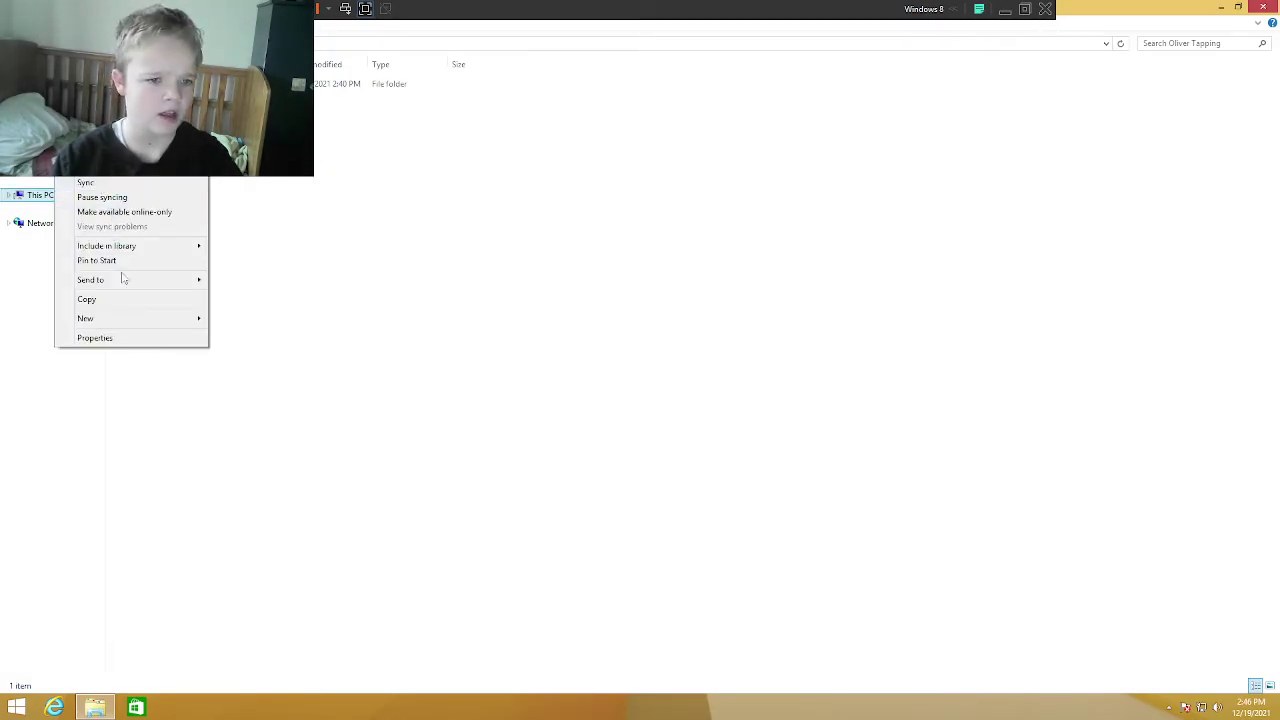
click(694, 343)
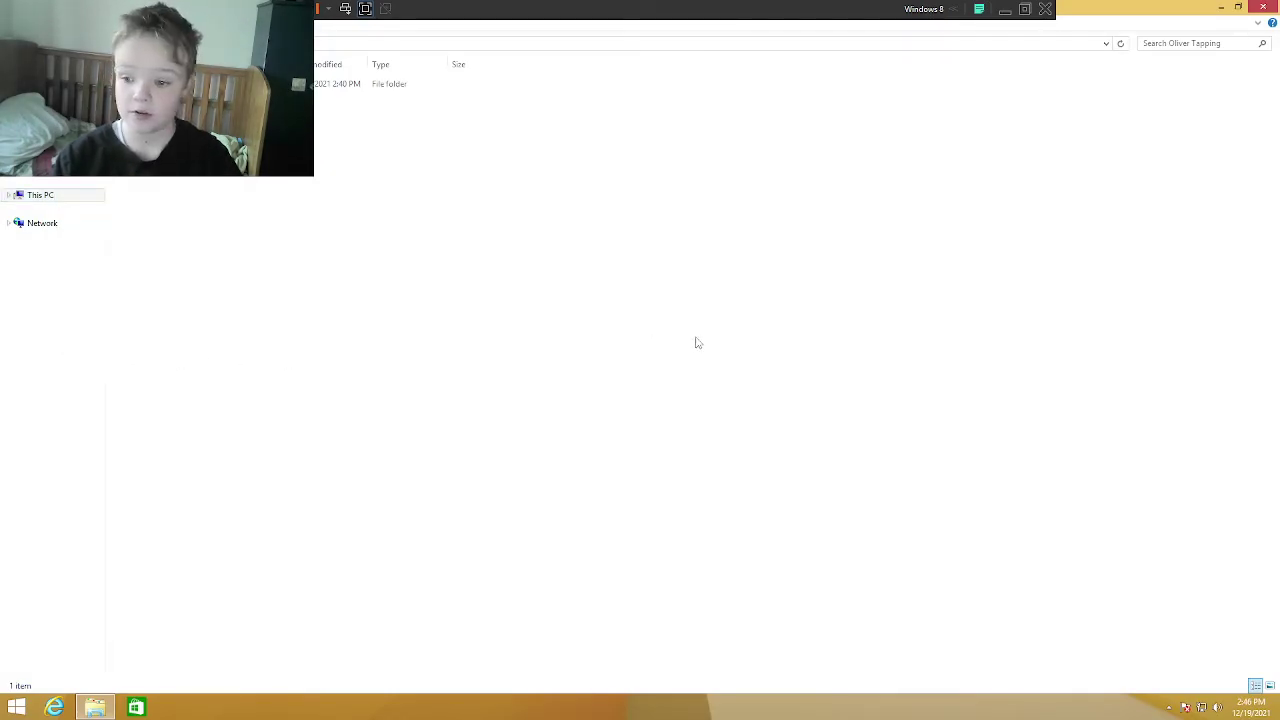
key(alt+Up)
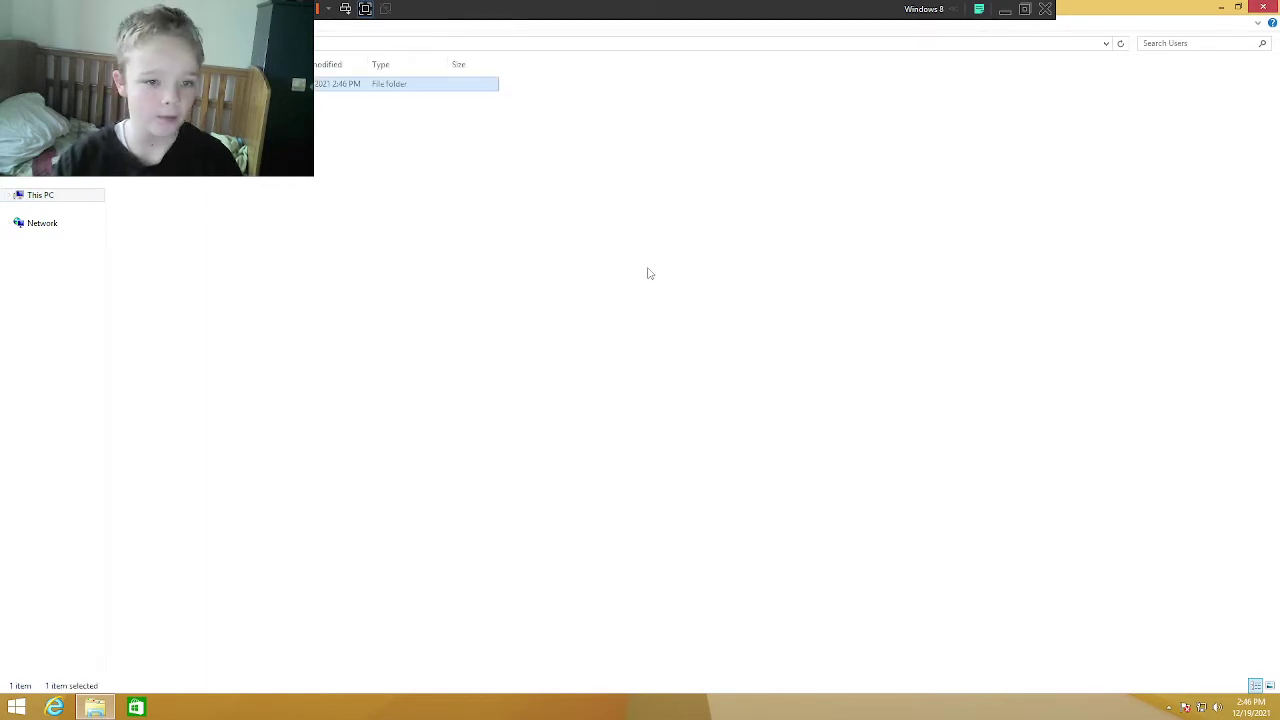
key(Delete)
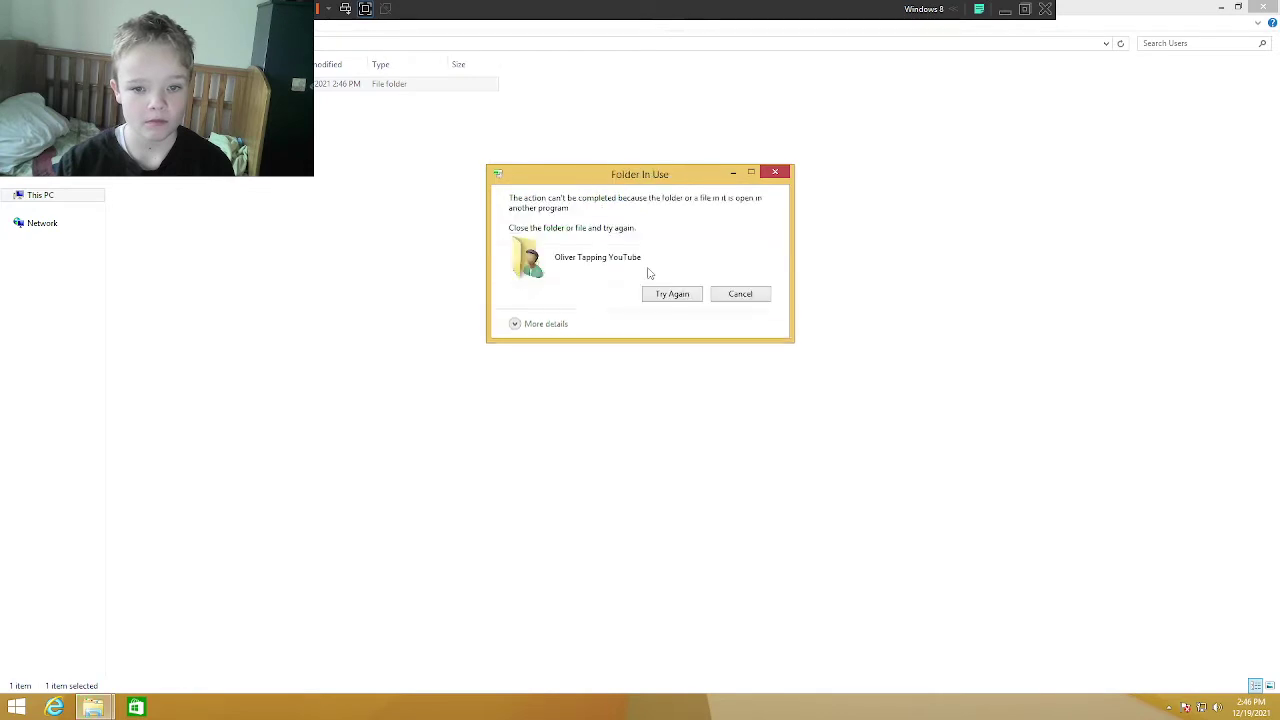
click(740, 294)
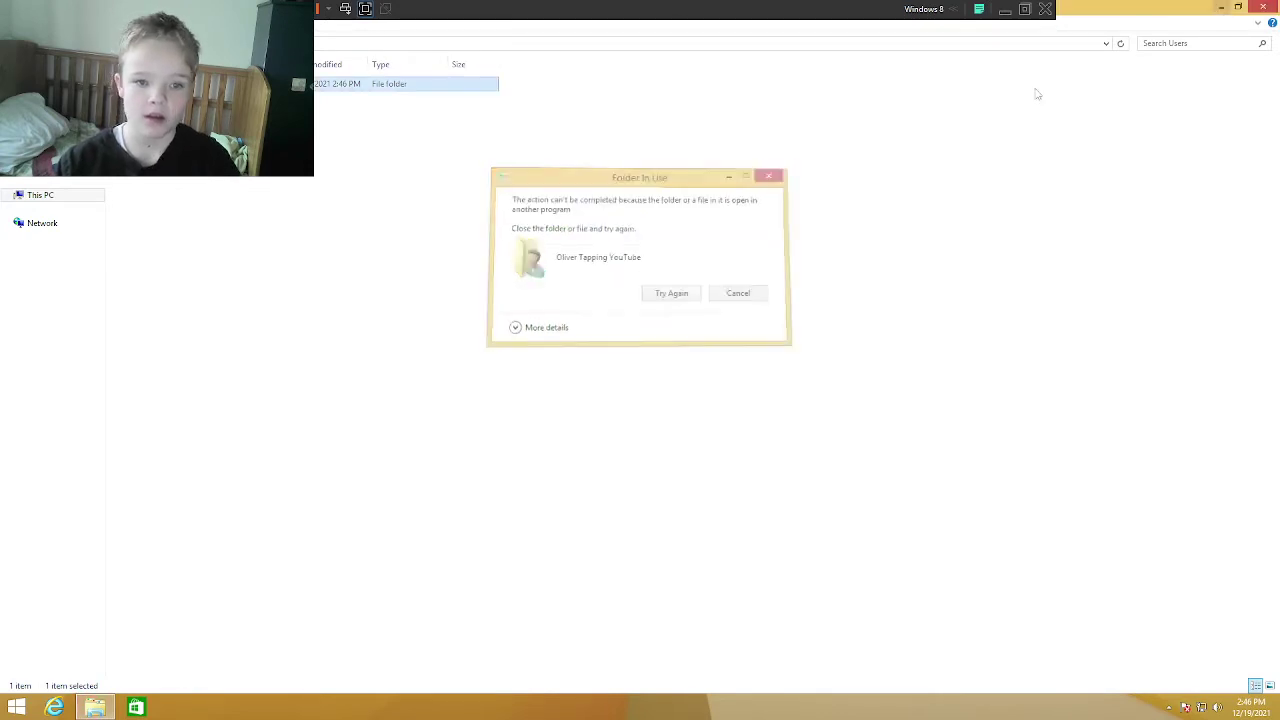
click(1221, 7)
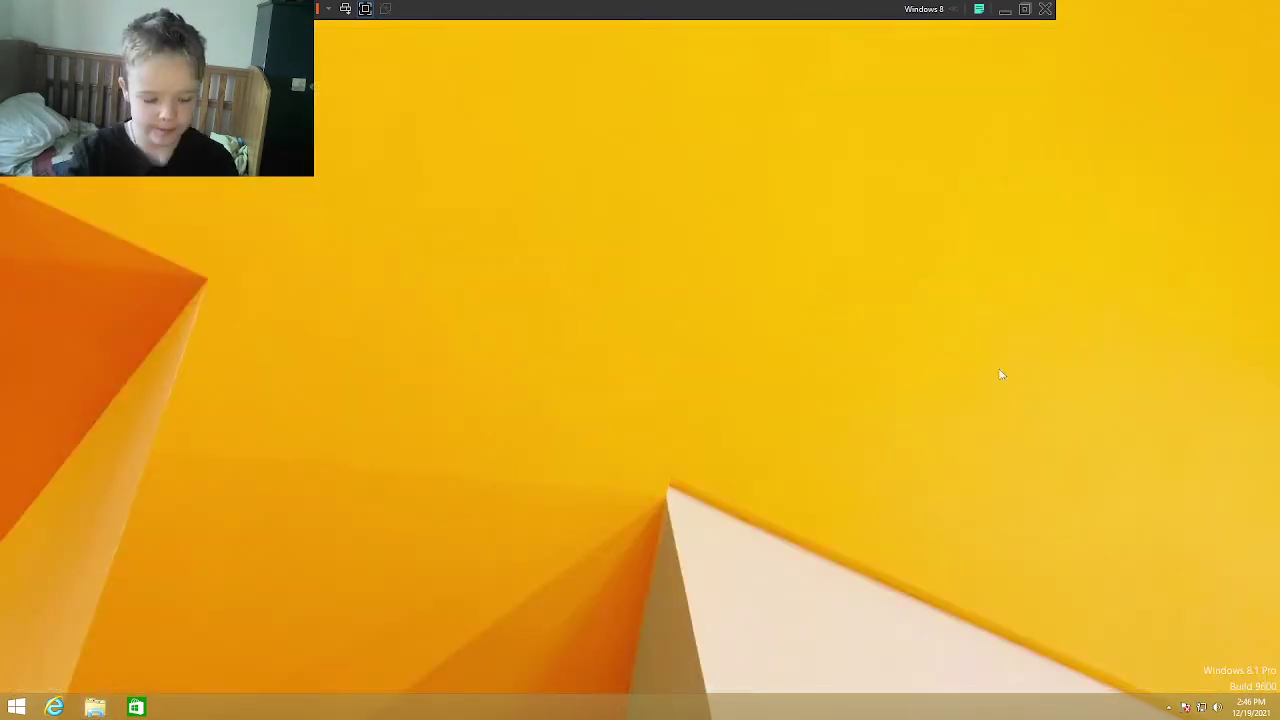
Step: Launch netplwiz from the Run box and start adding a new user
key(super+r)
text(net)
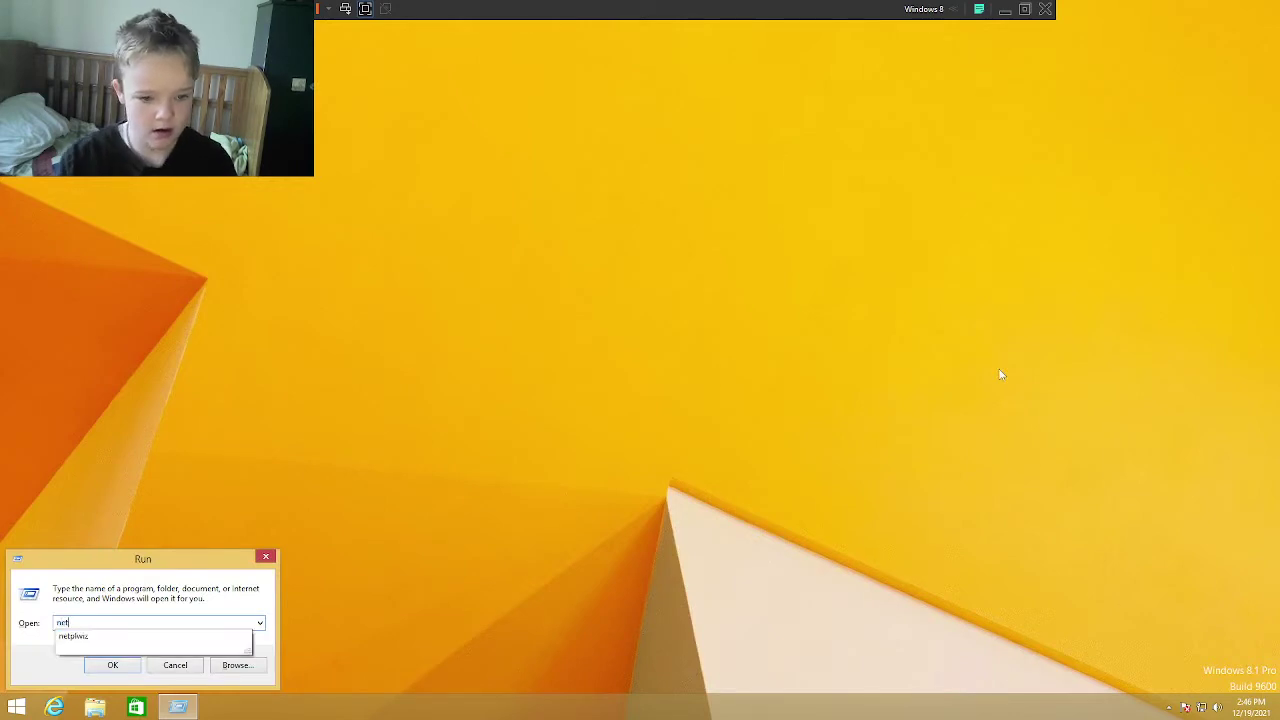
key(Down)
key(Return)
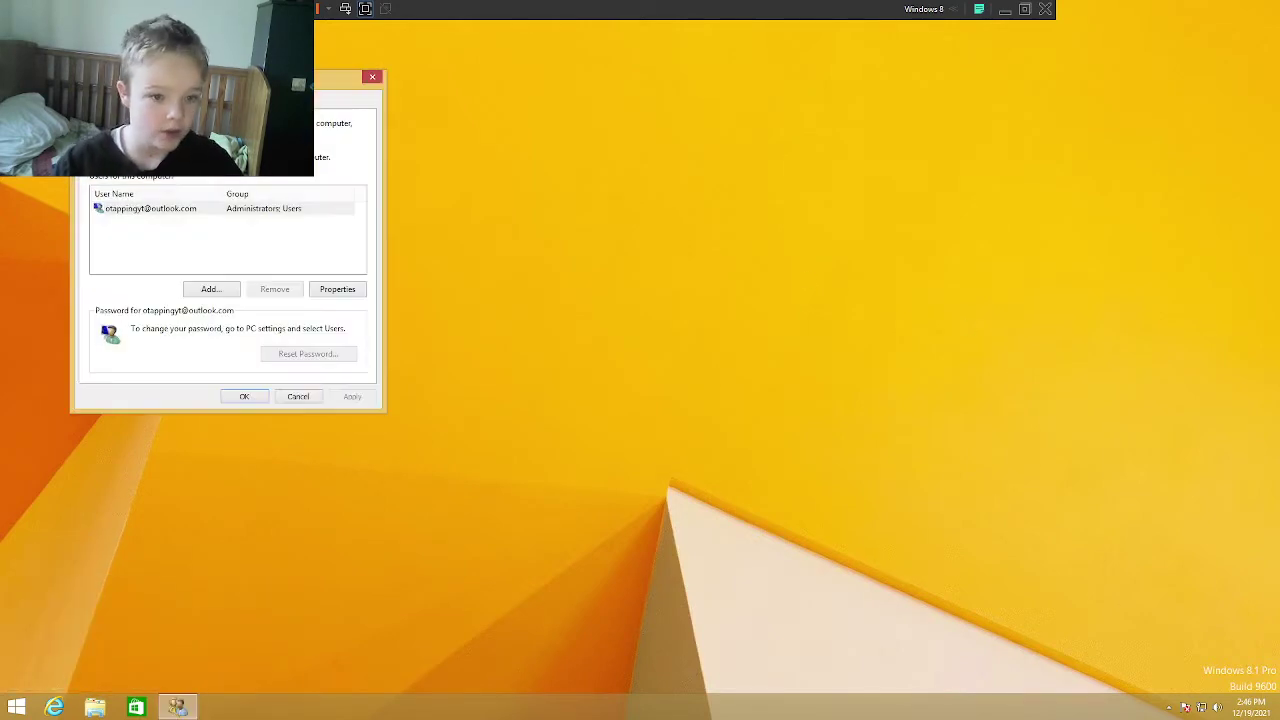
click(211, 289)
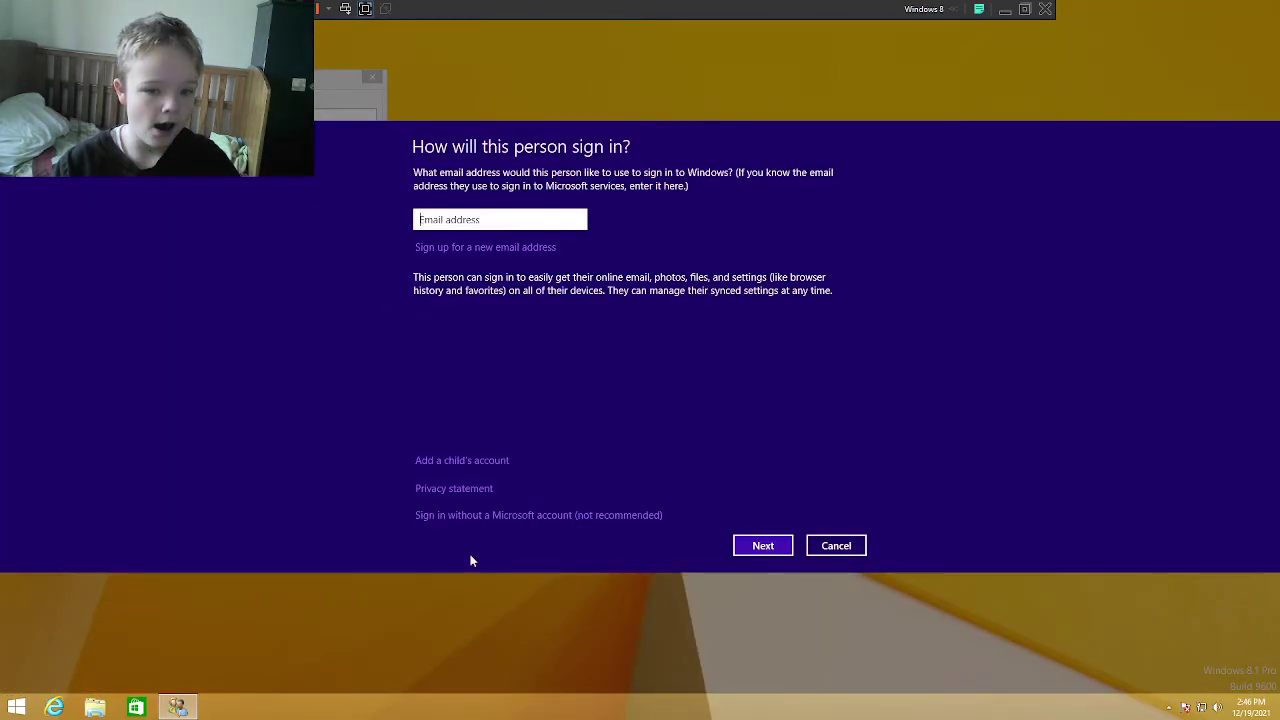
Step: Create a local account 'admin' with a password and the hint 'Easy Password'
click(457, 516)
click(752, 545)
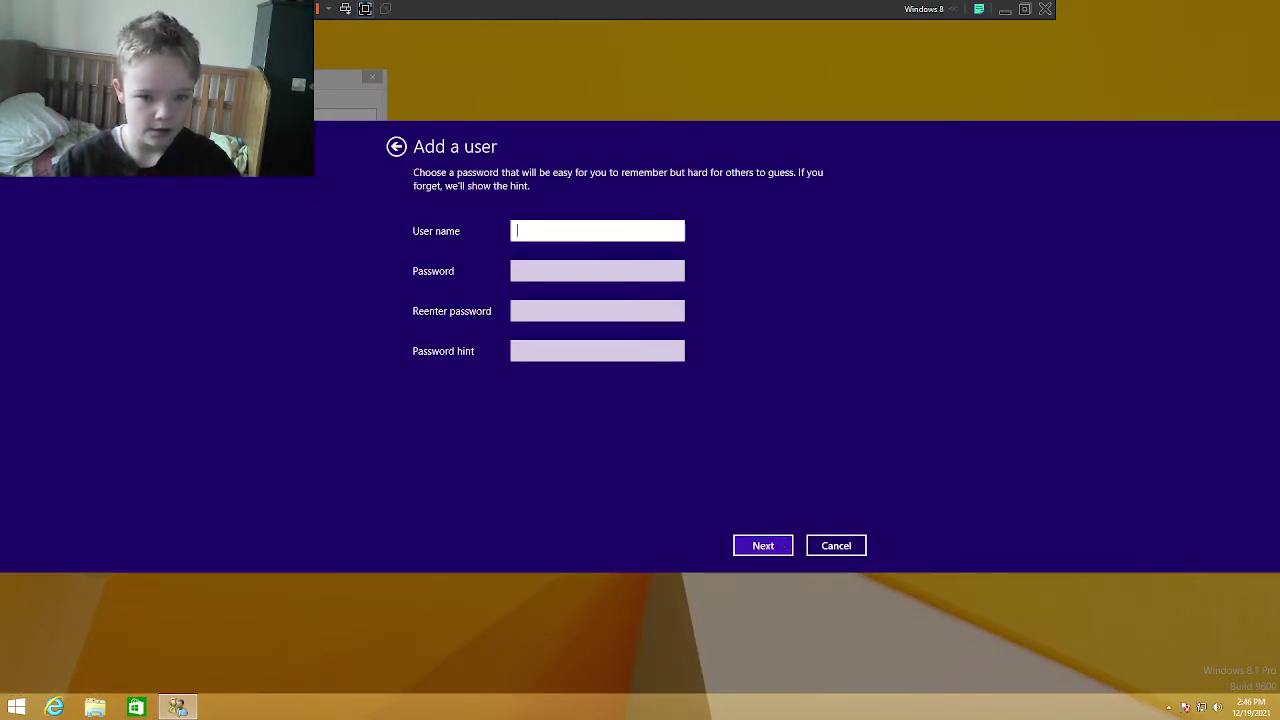
text(admin)
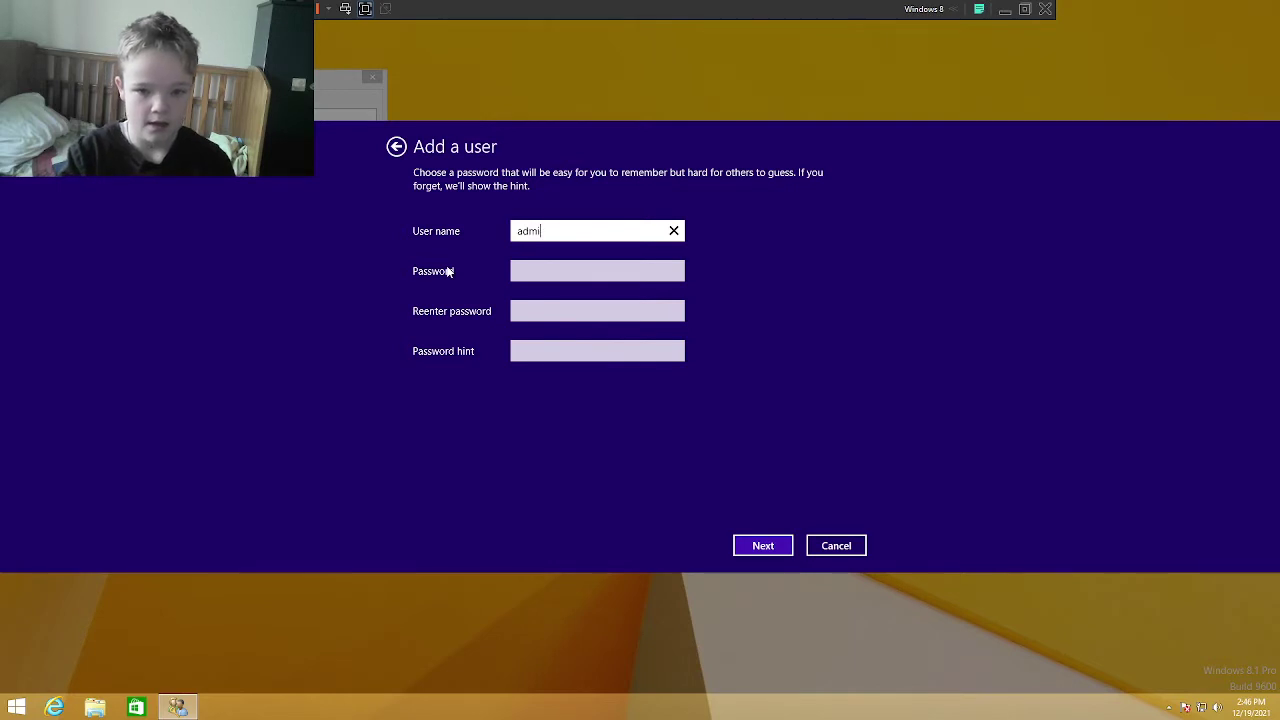
key(Tab)
text(password)
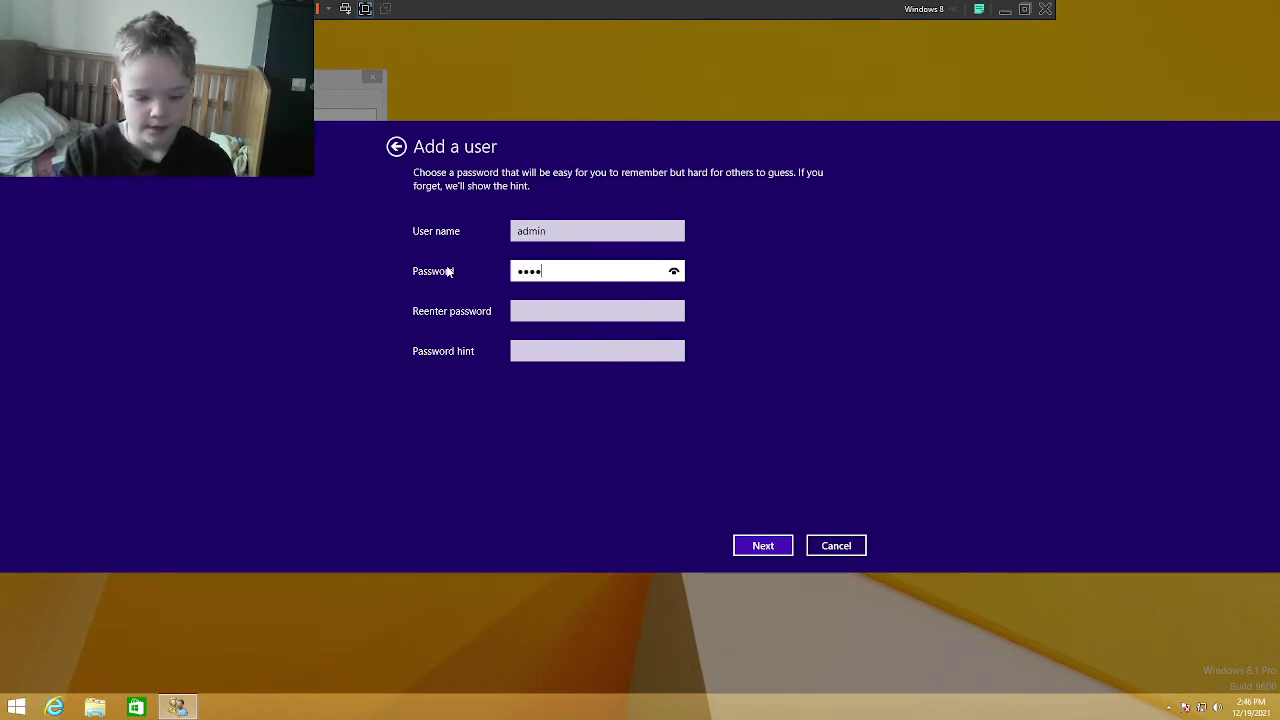
key(Tab)
text(password)
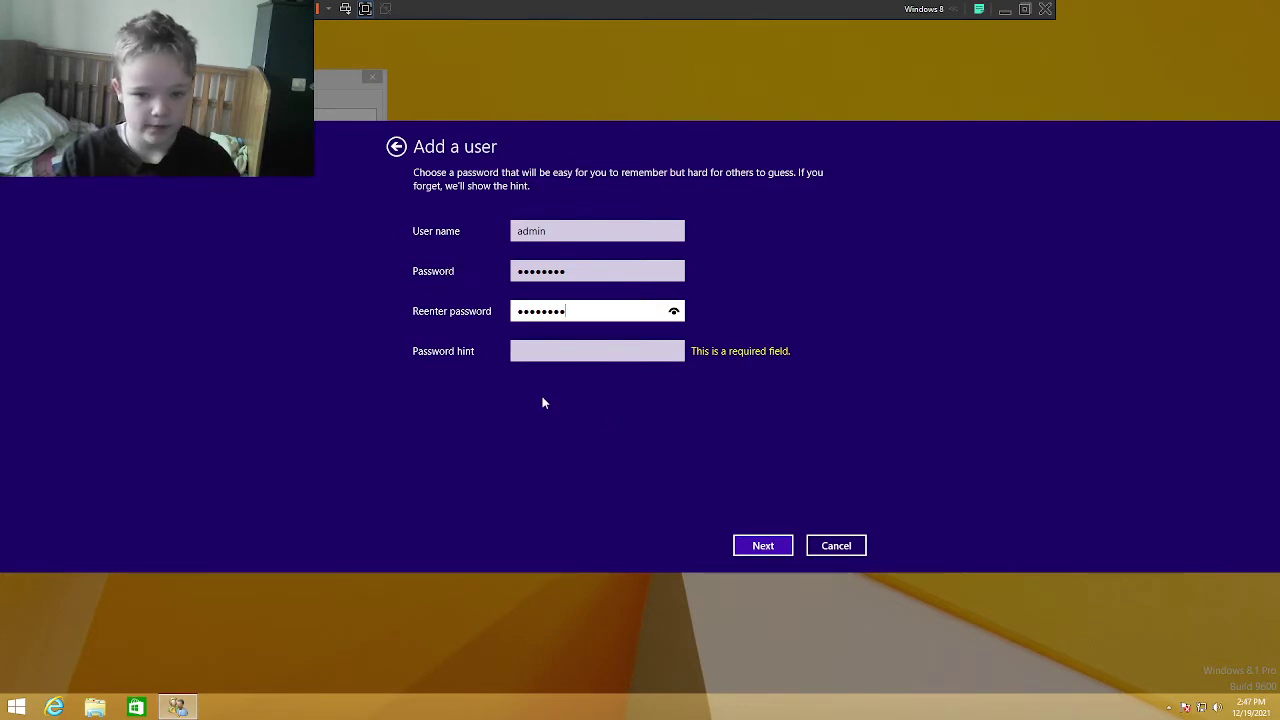
key(Tab)
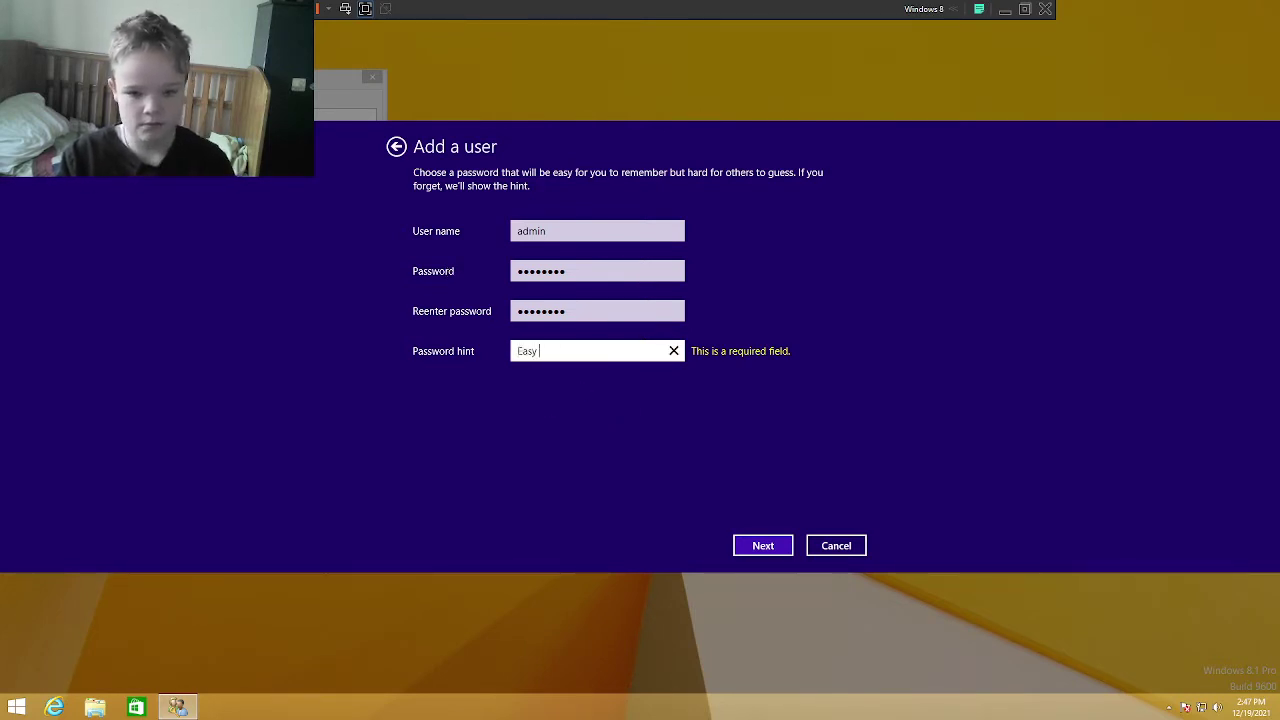
text(Easy Password)
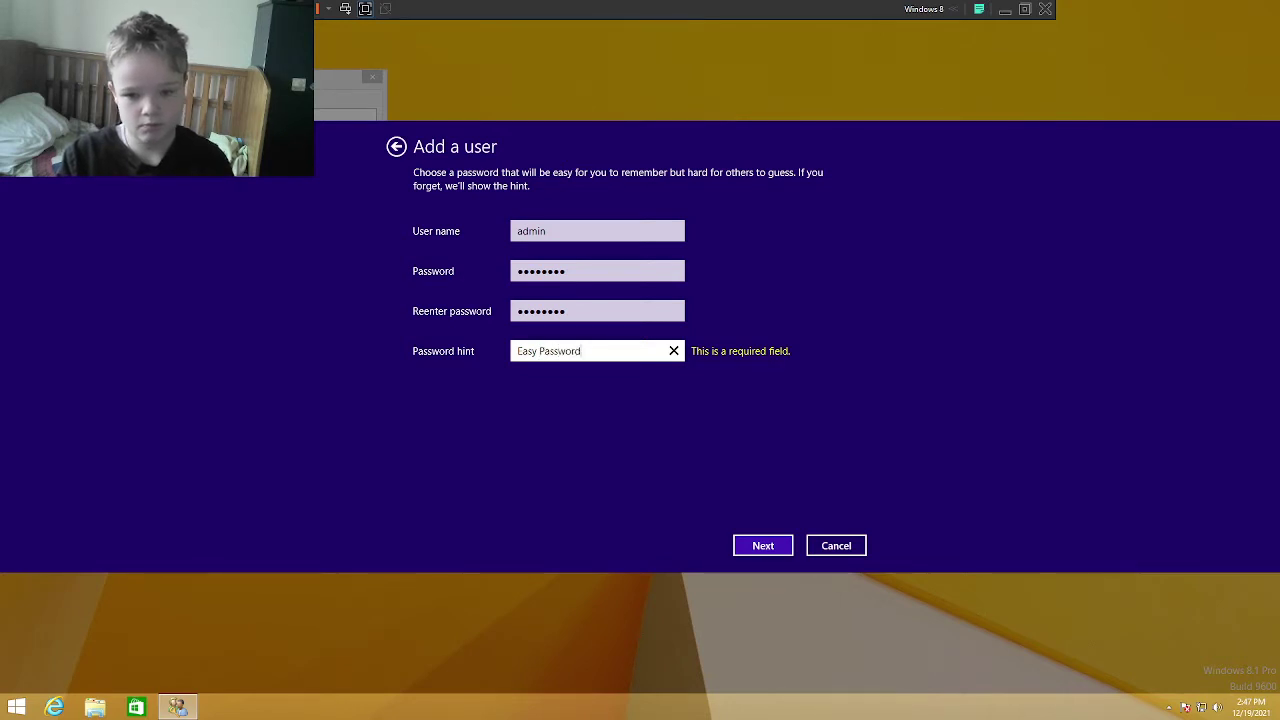
click(766, 546)
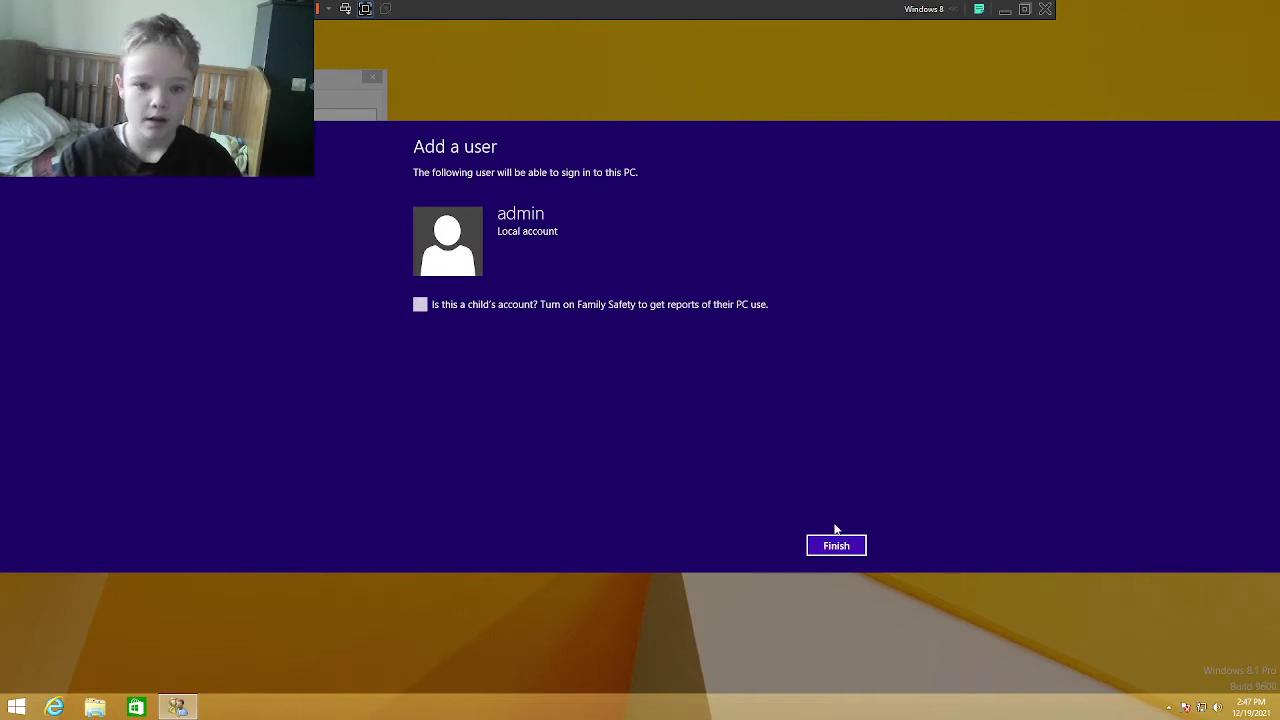
click(836, 545)
Step: Put the admin account in the Administrators group and close User Accounts
click(143, 209)
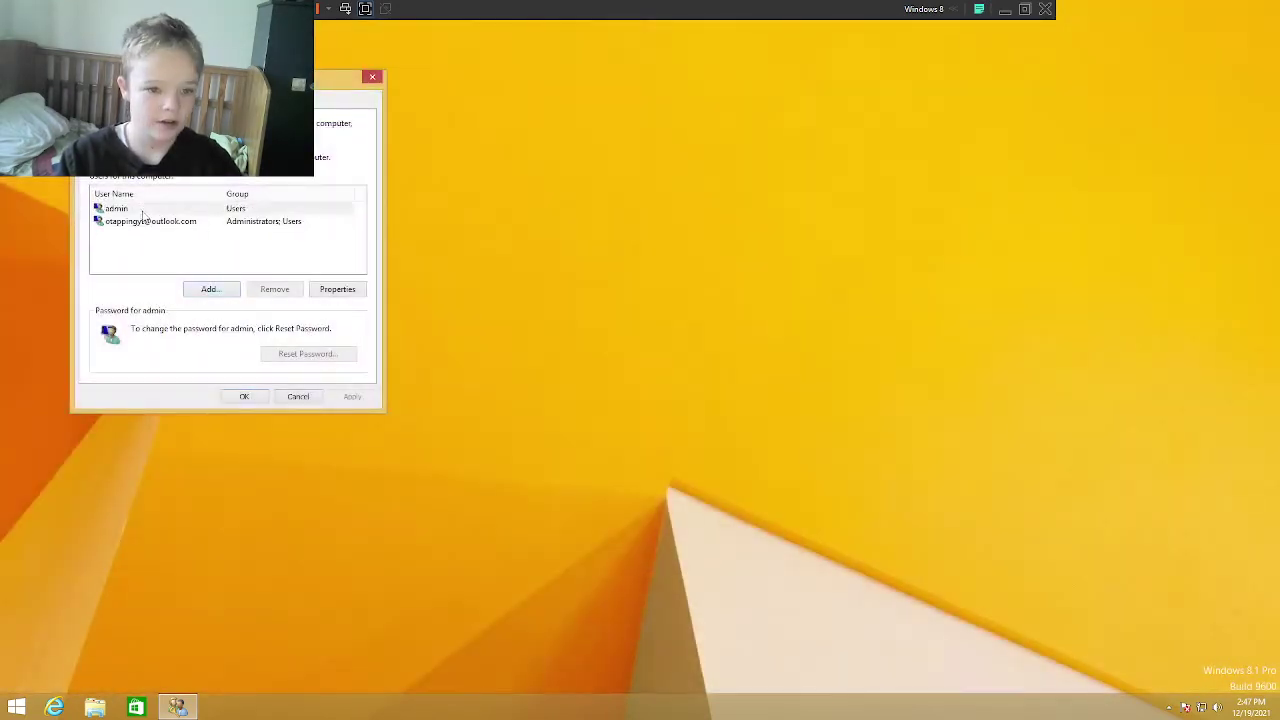
click(340, 290)
click(158, 156)
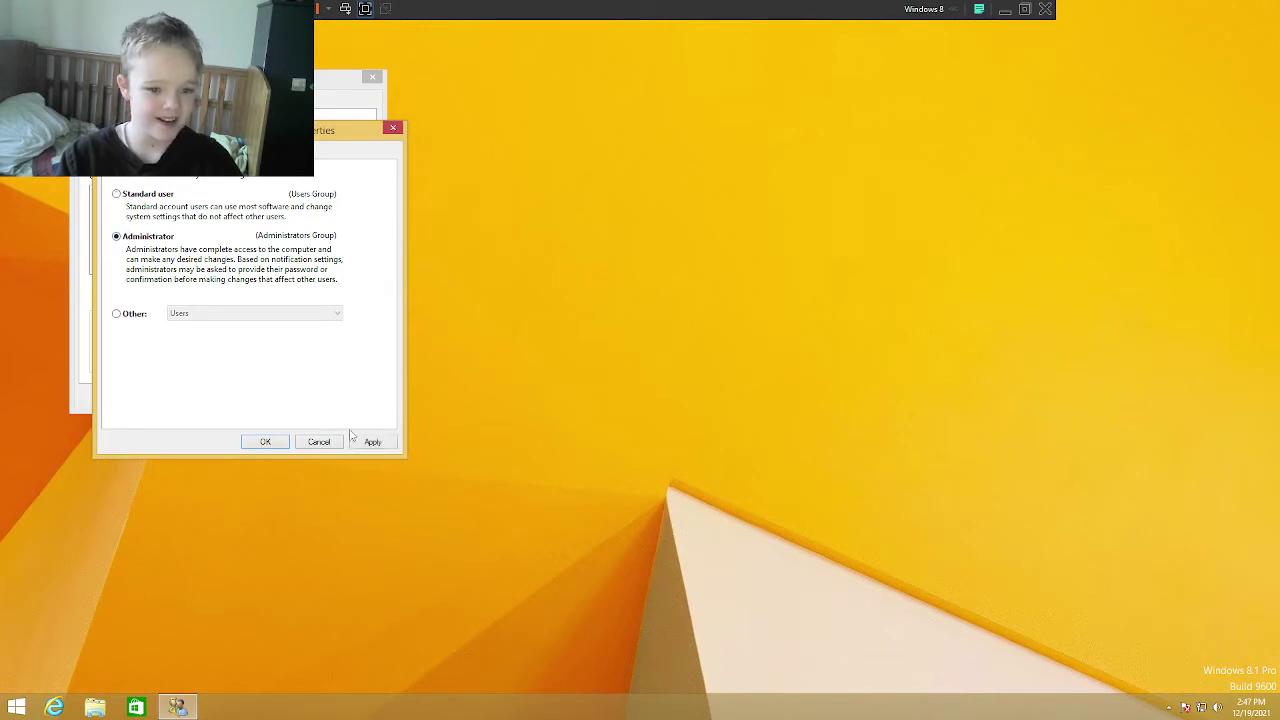
click(364, 446)
click(265, 441)
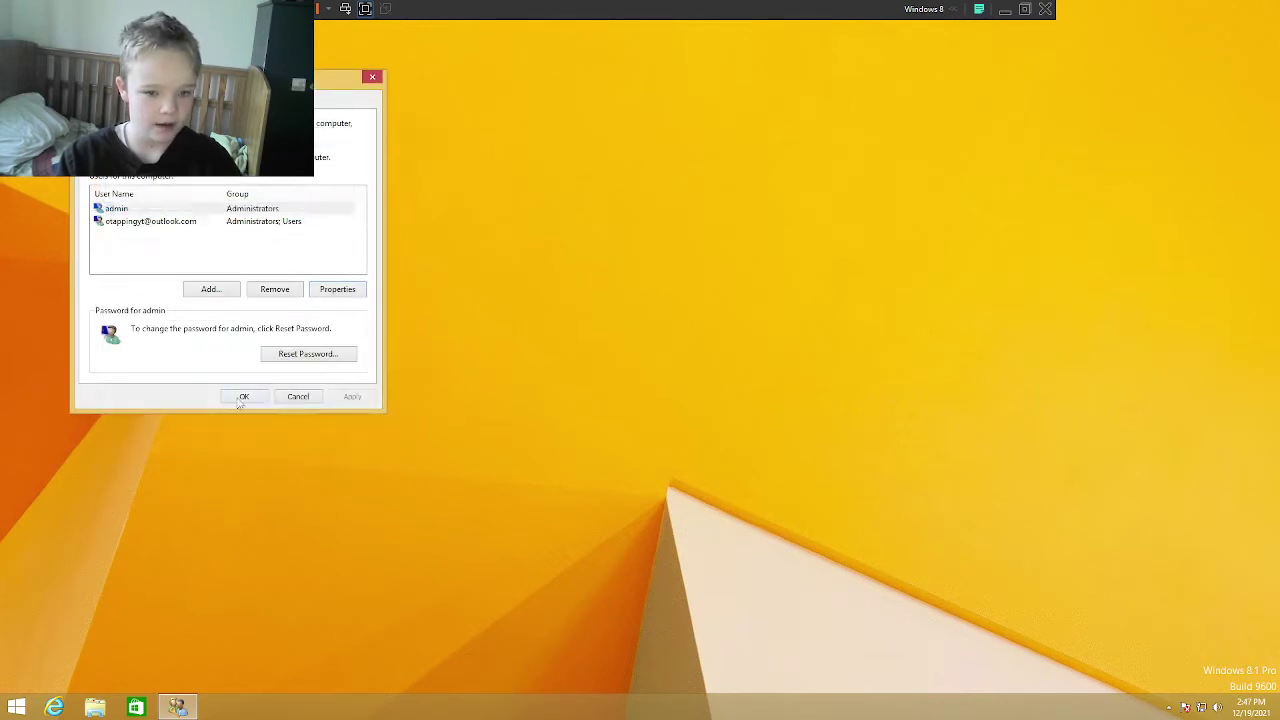
click(246, 394)
key(super)
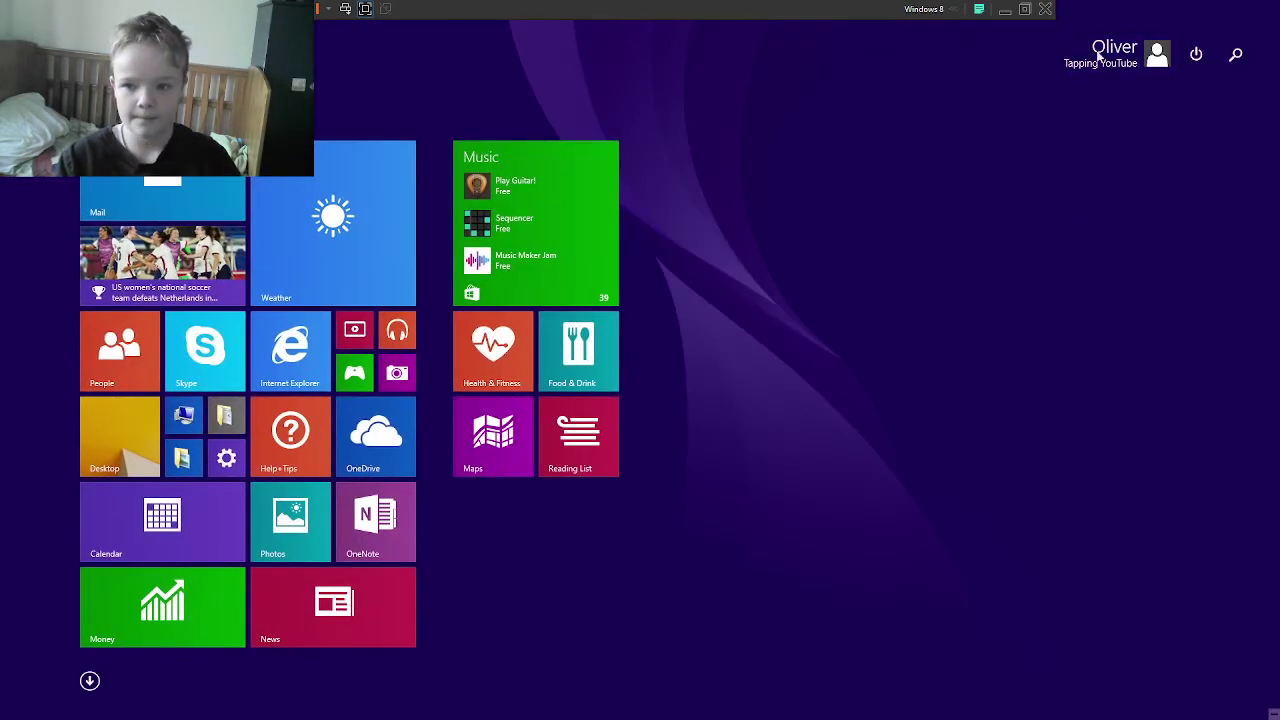
Step: Sign out of the current account and sign in as admin with its password
click(1110, 52)
click(1008, 147)
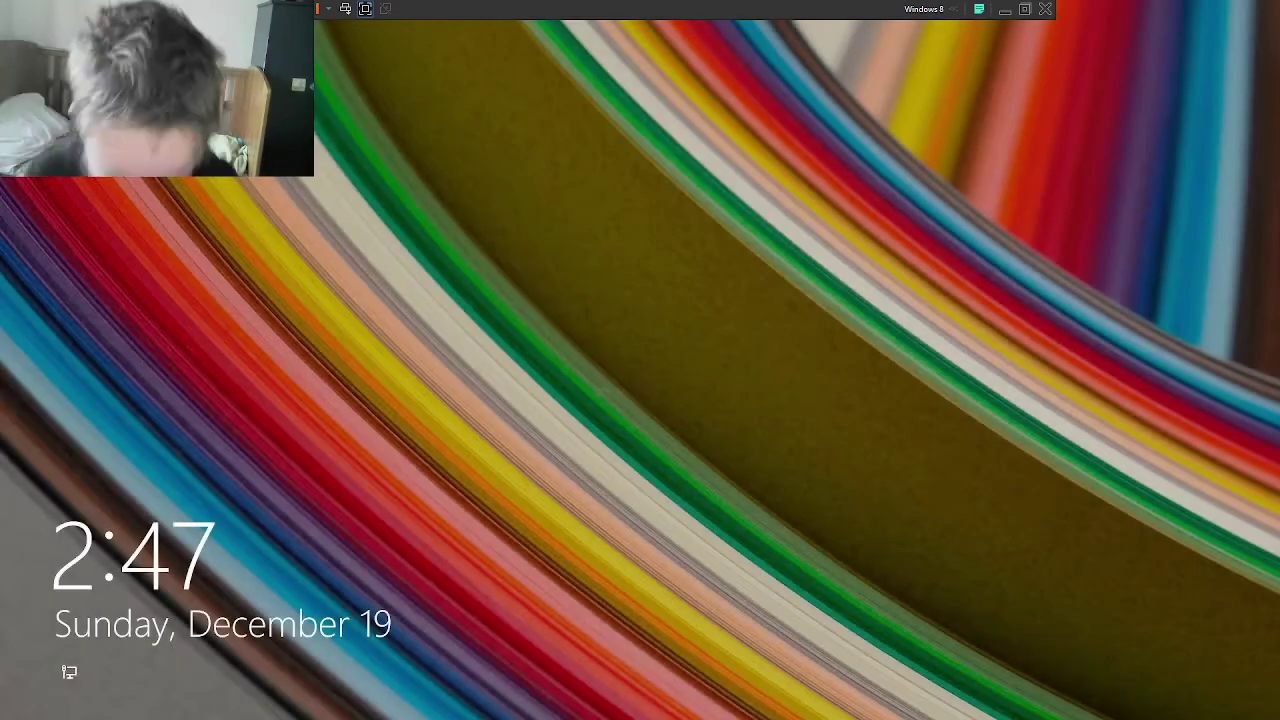
click(654, 345)
click(506, 321)
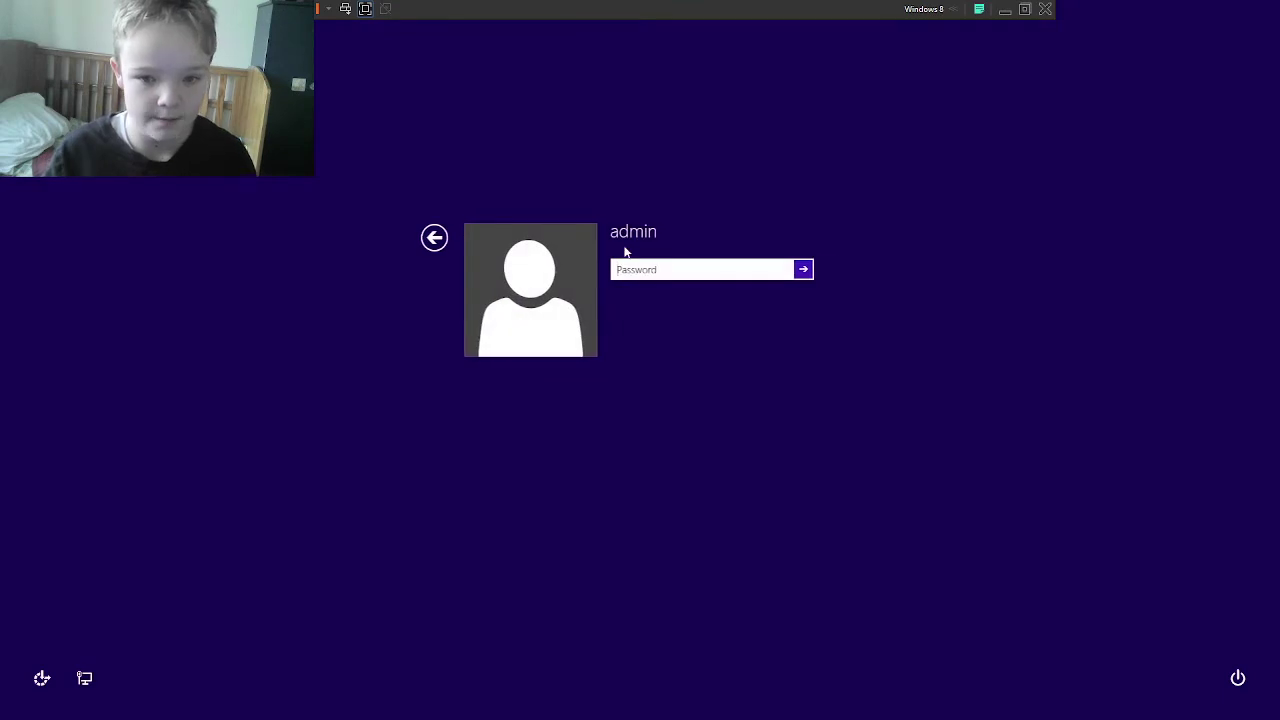
text(••)
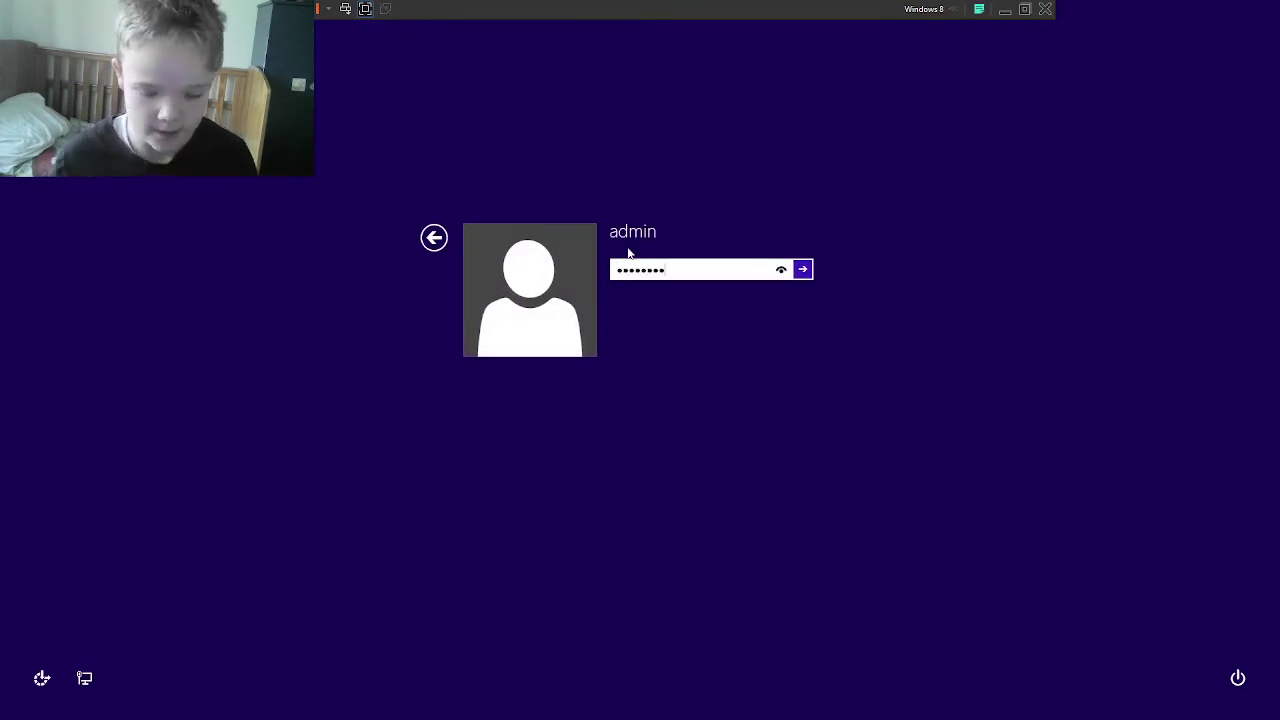
key(Return)
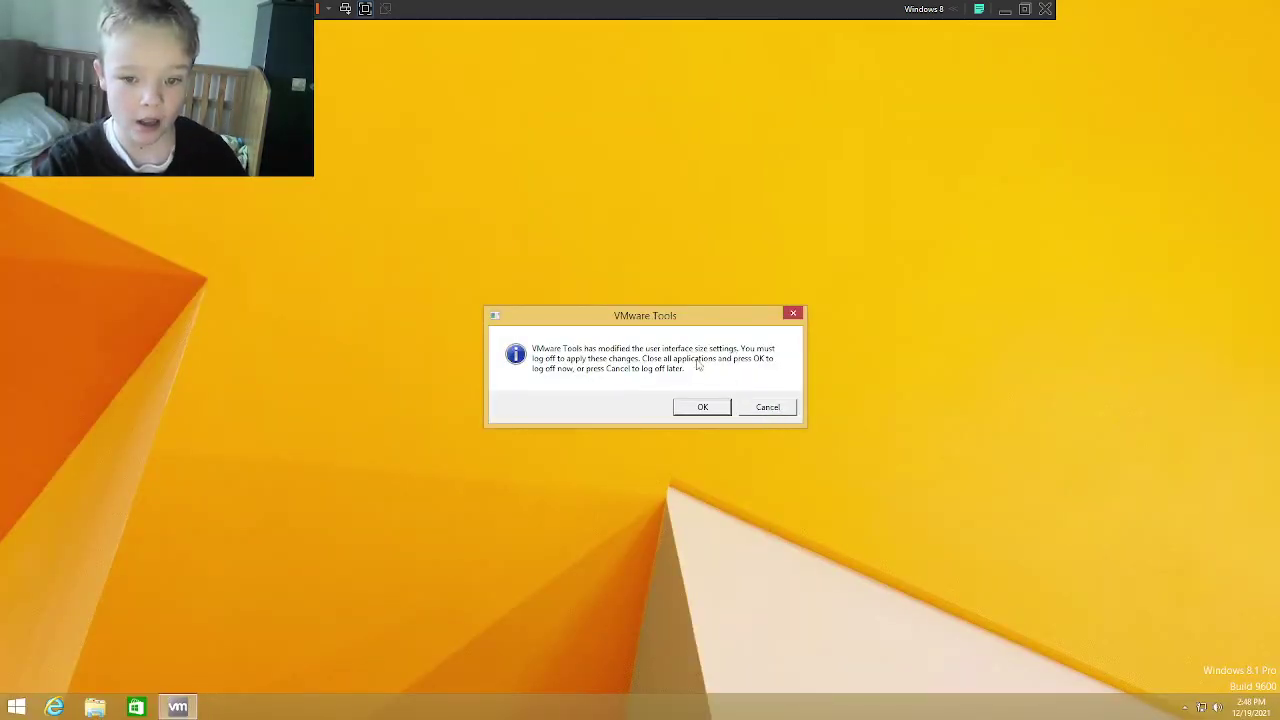
Step: Accept the VMware Tools log-off and sign back in as admin with its password
click(681, 412)
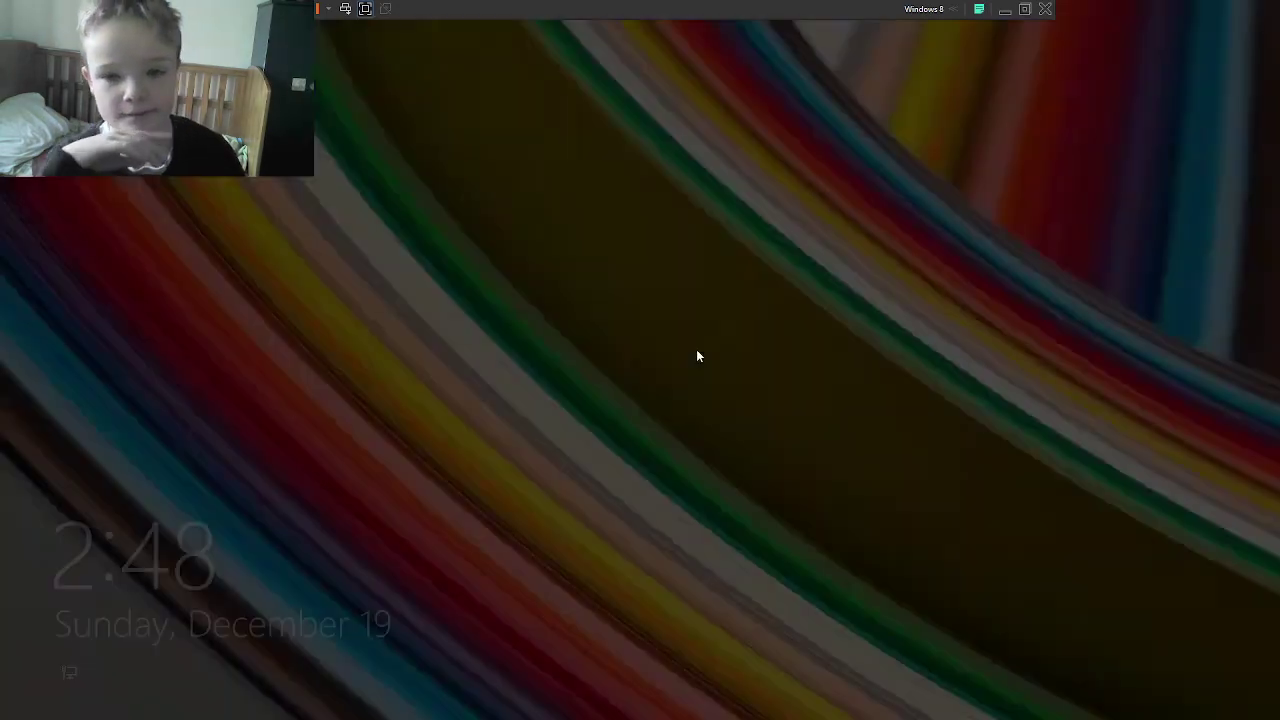
click(698, 356)
click(536, 343)
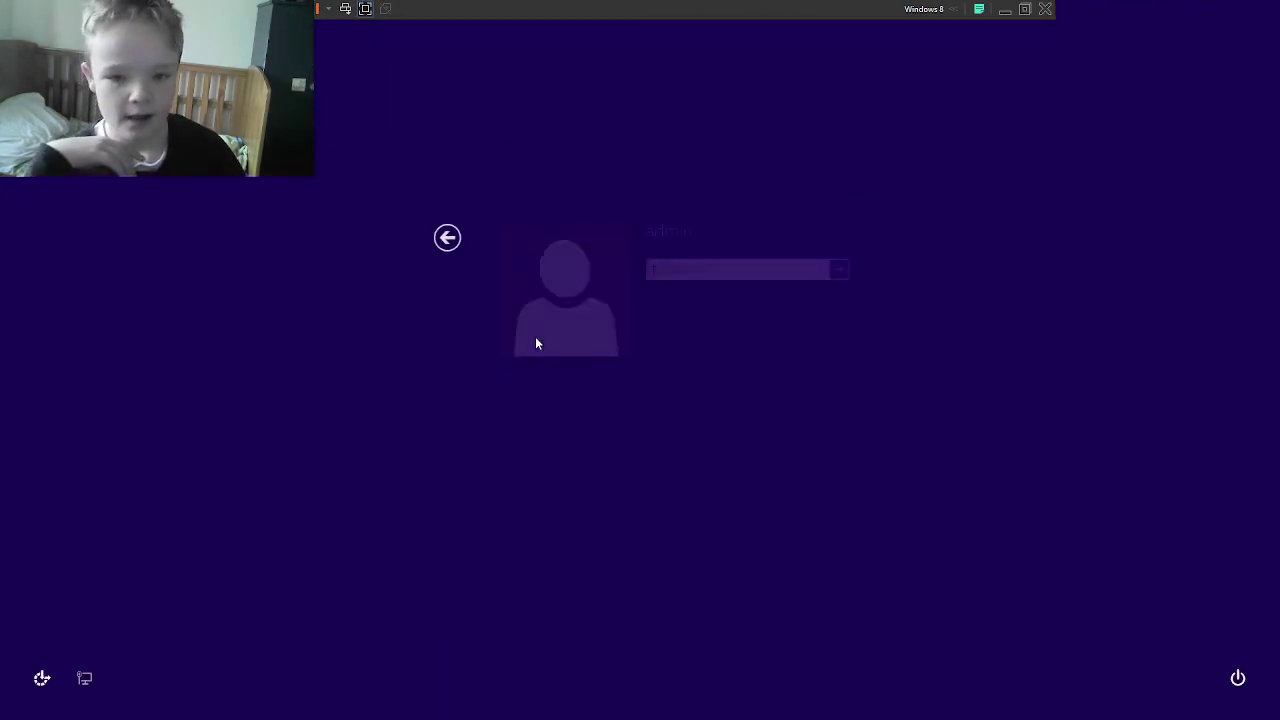
text(ad)
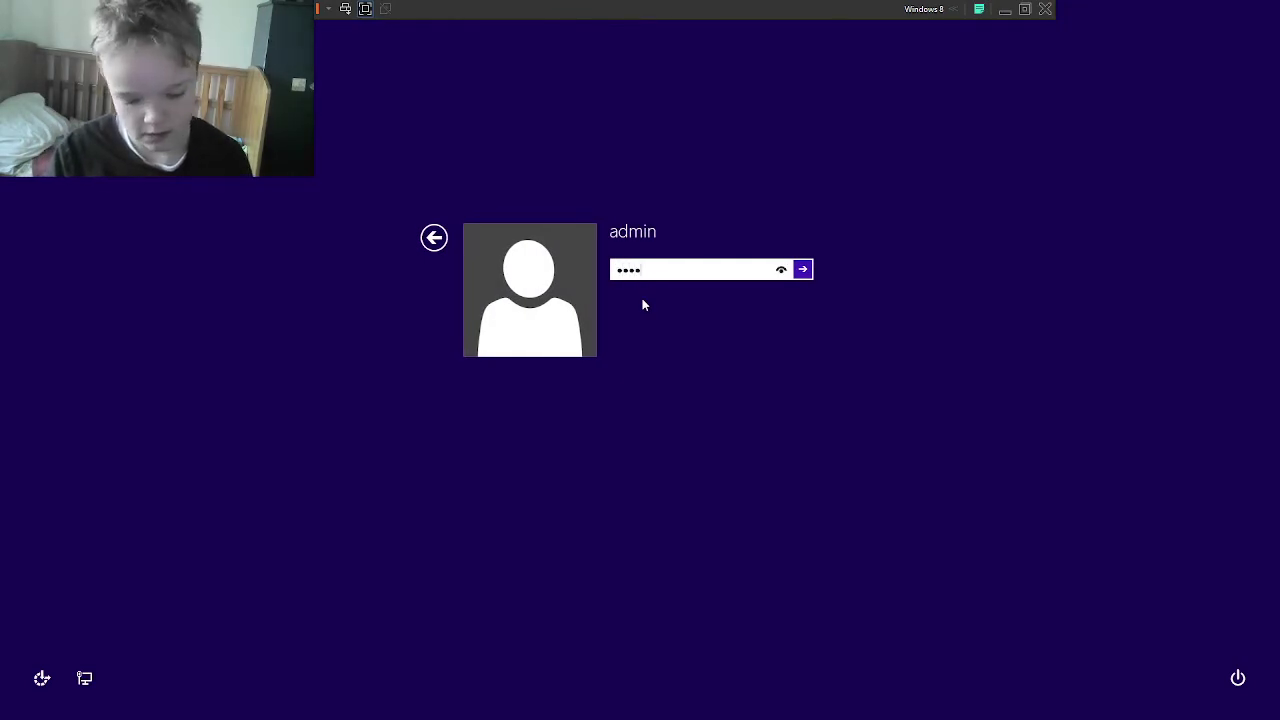
key(Return)
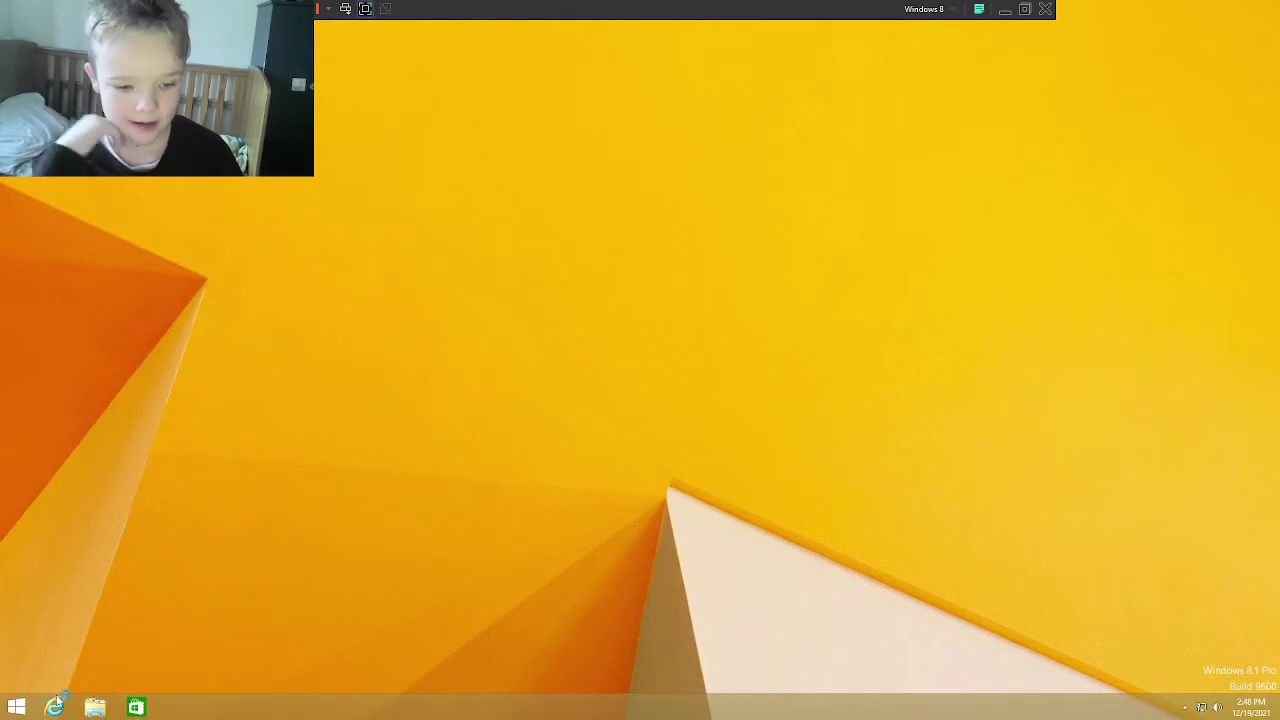
Step: Permanently delete the other user's profile folder from C:\Users, granting administrator permission
click(94, 707)
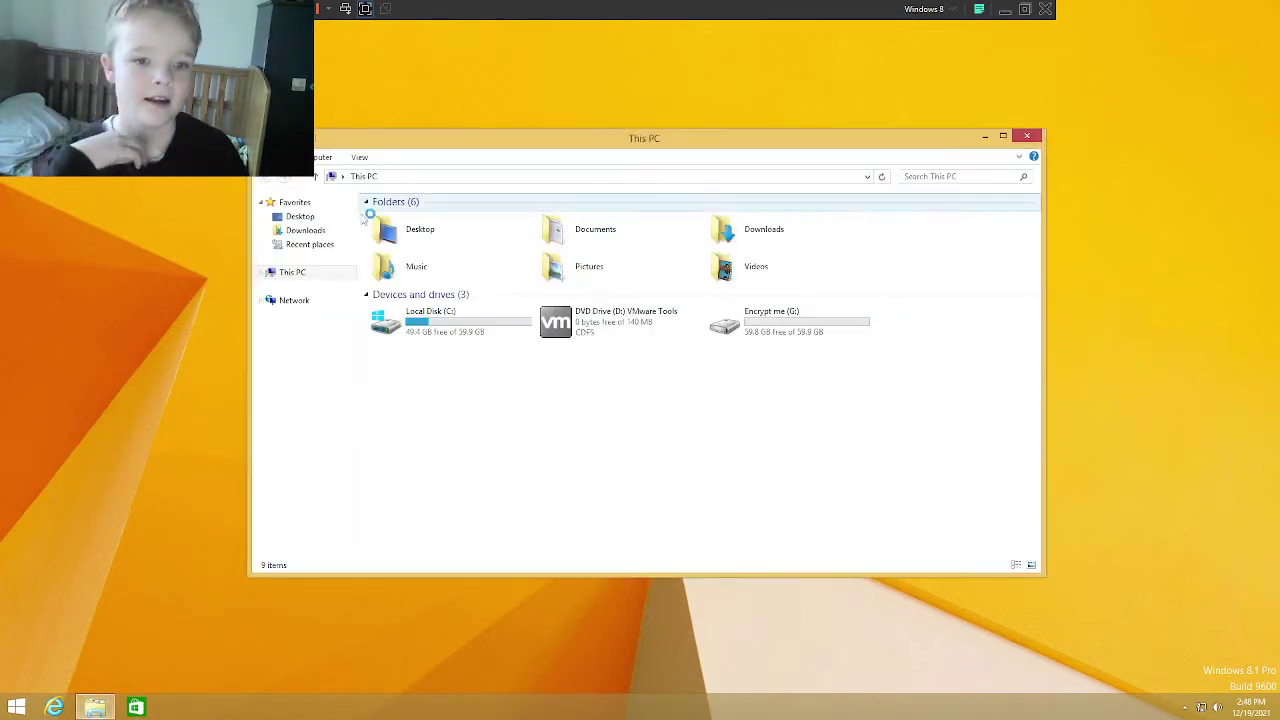
double_click(458, 328)
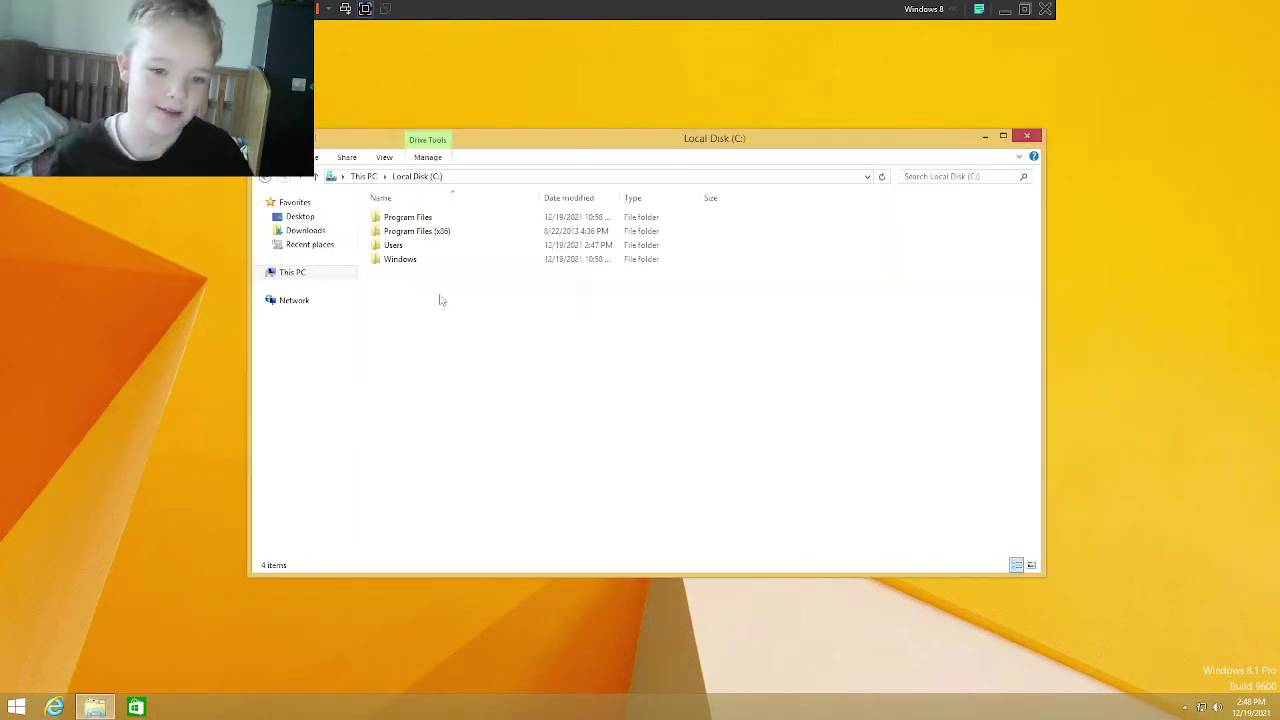
double_click(414, 249)
click(412, 232)
key(Delete)
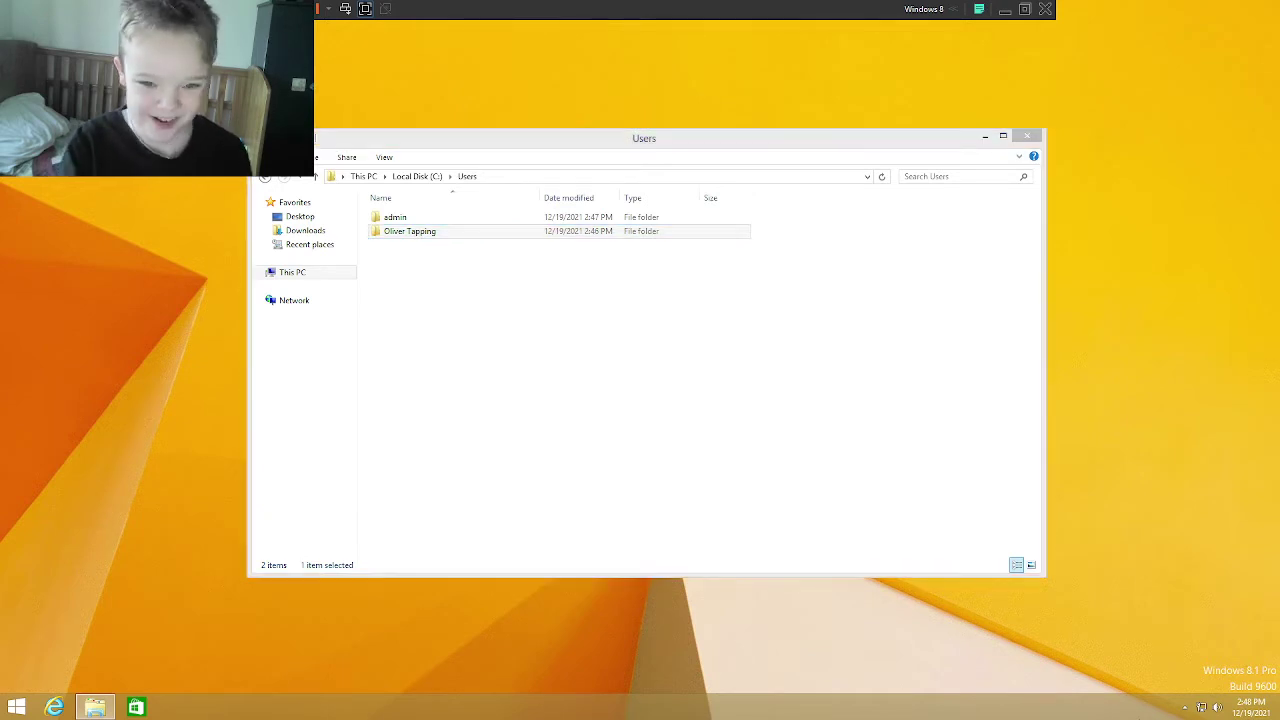
click(274, 264)
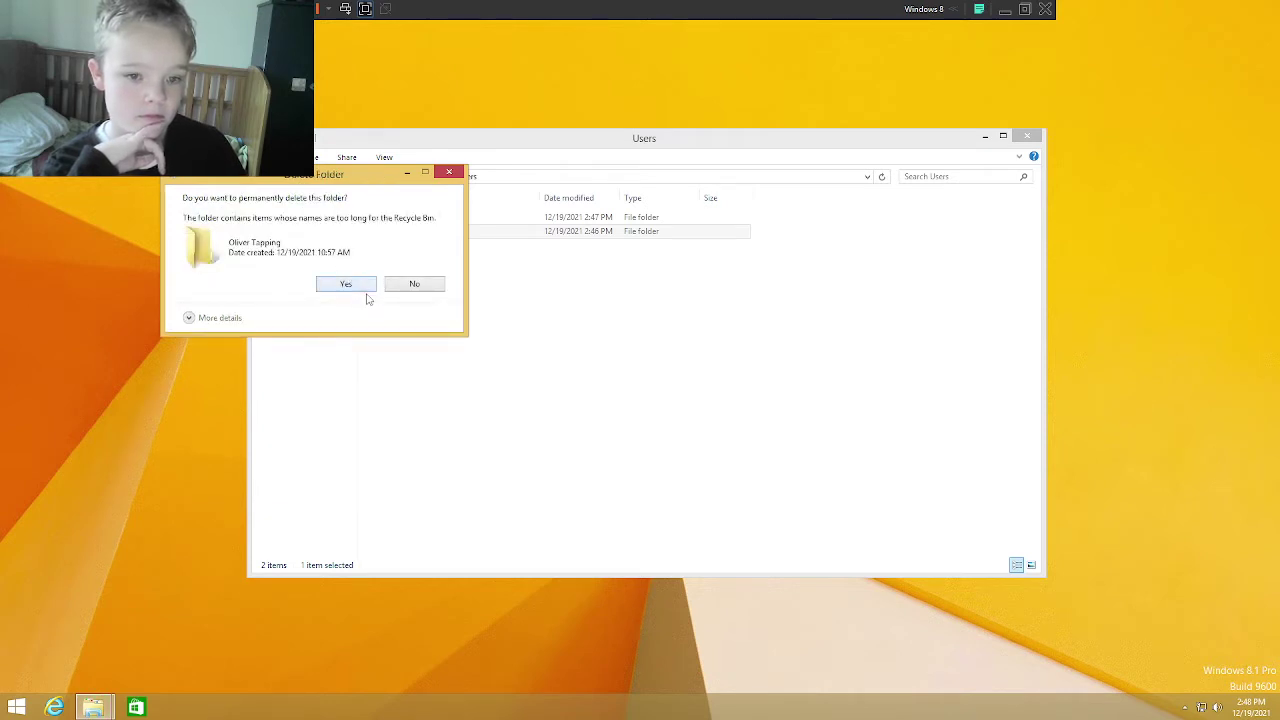
click(349, 287)
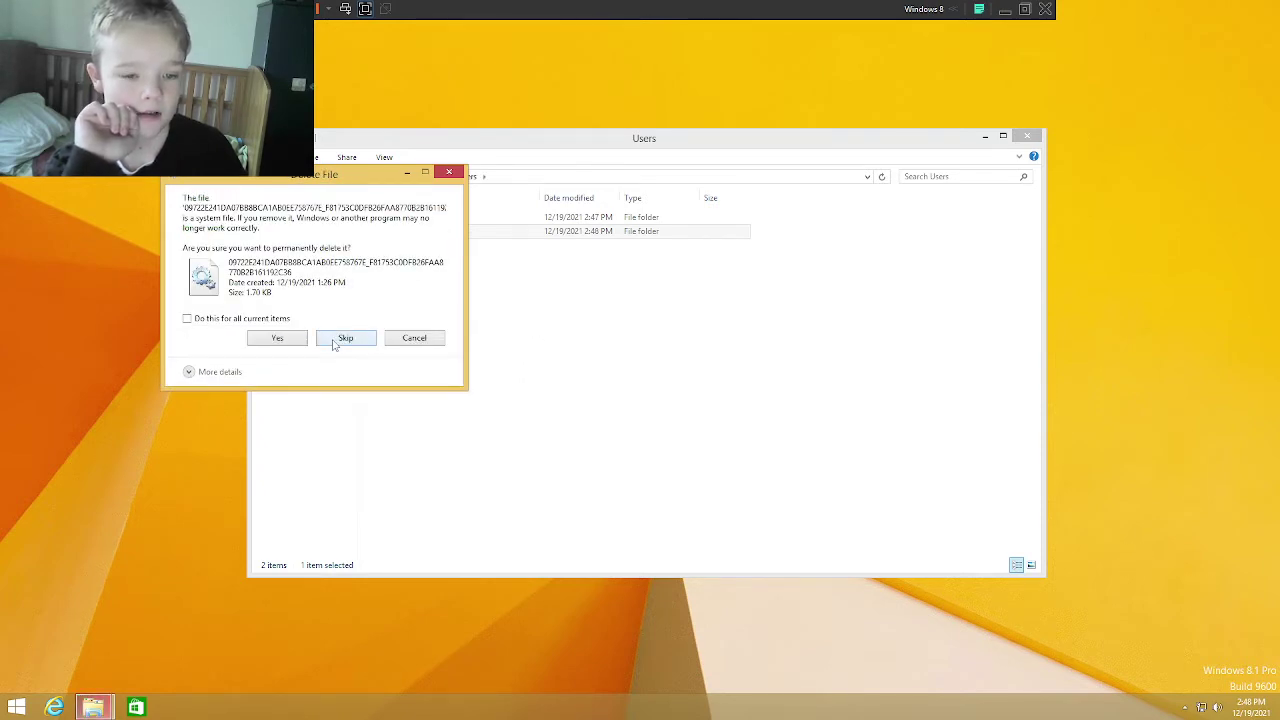
Step: Skip the protected system files and too-long-path files during the deletion
click(335, 340)
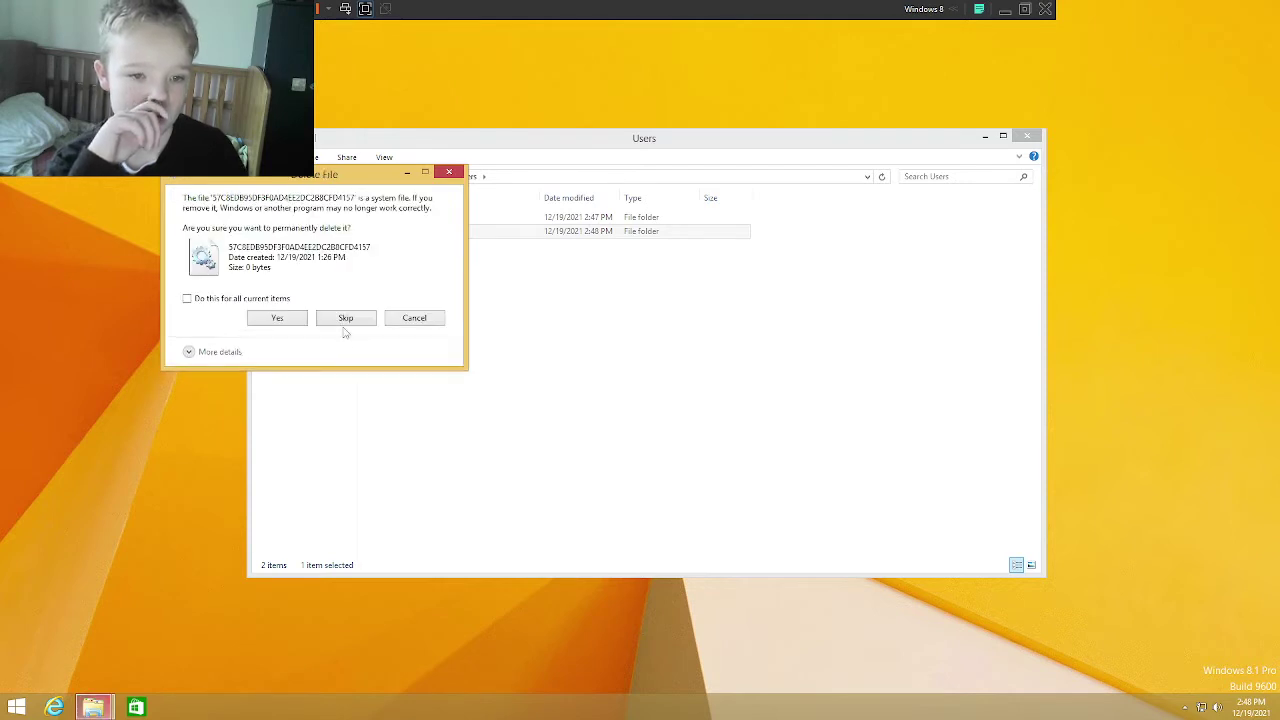
click(344, 322)
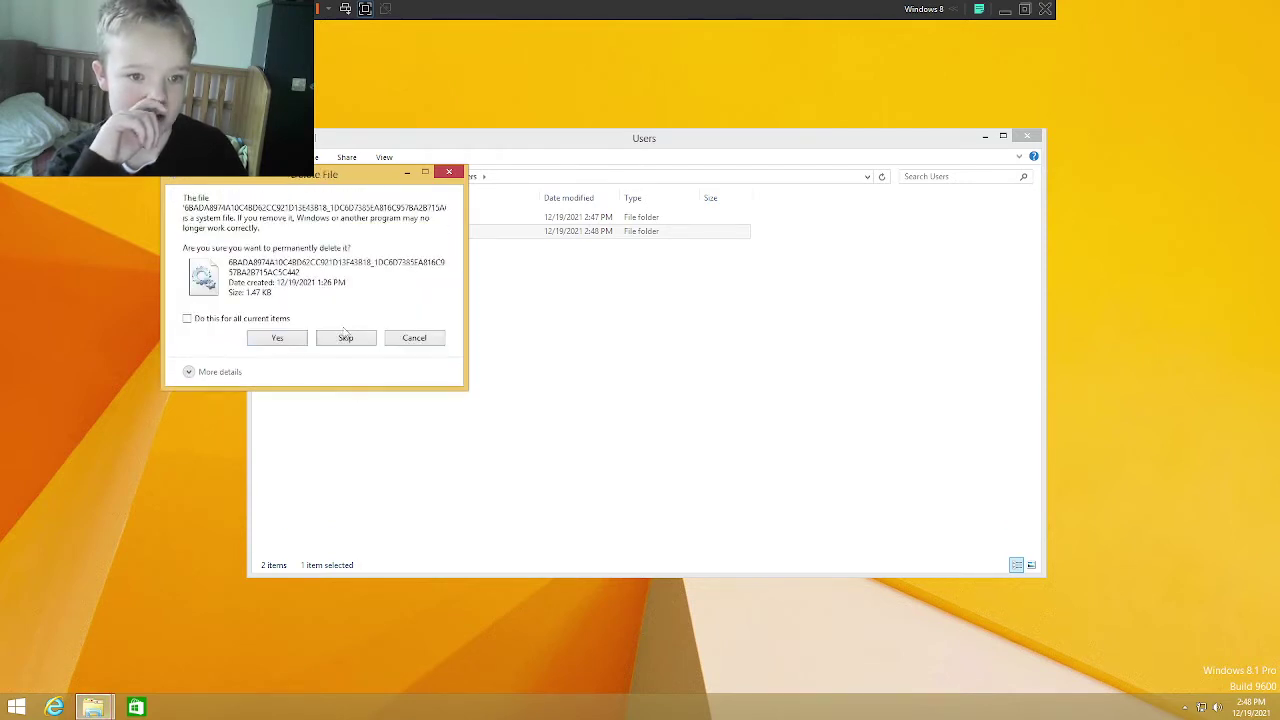
click(299, 340)
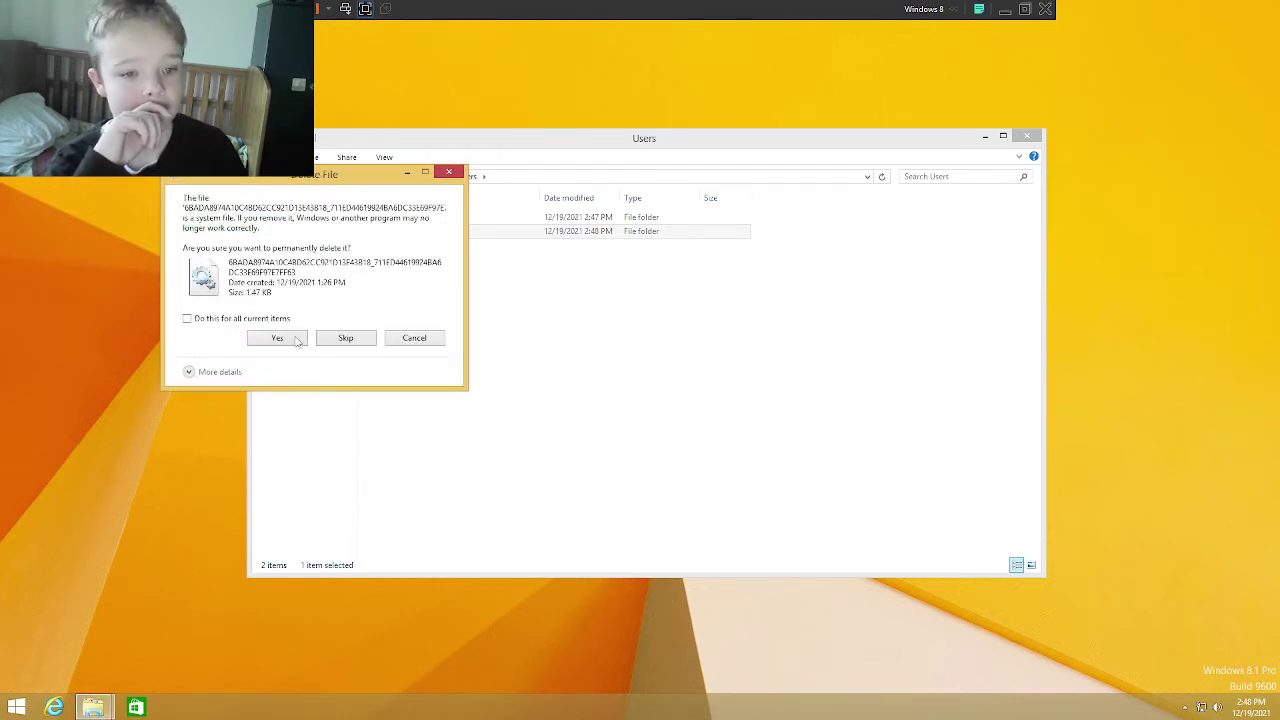
click(344, 340)
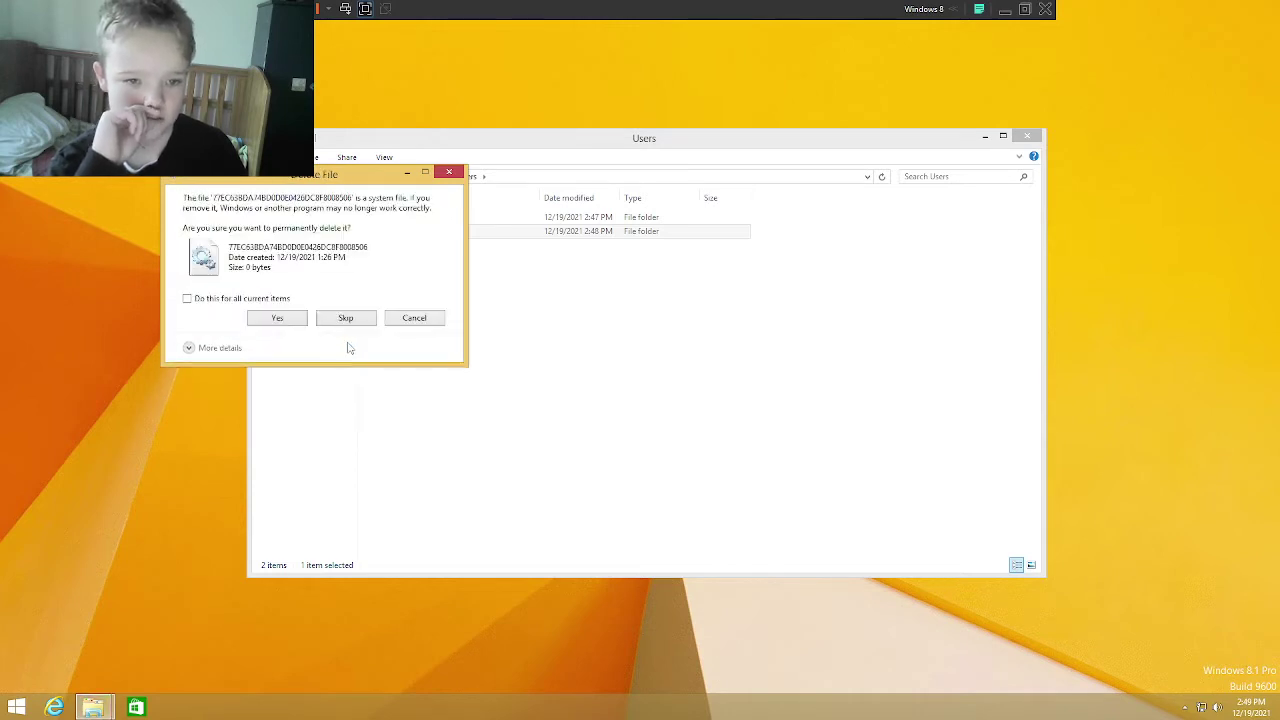
click(341, 324)
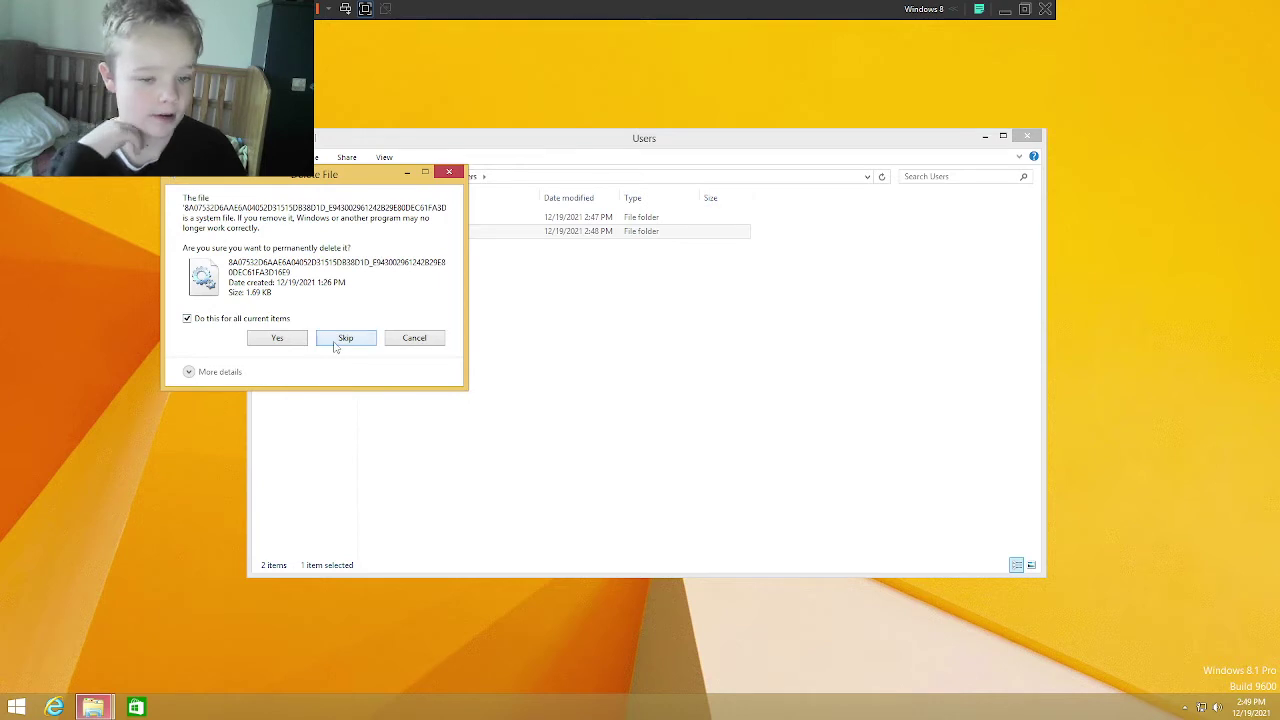
click(335, 346)
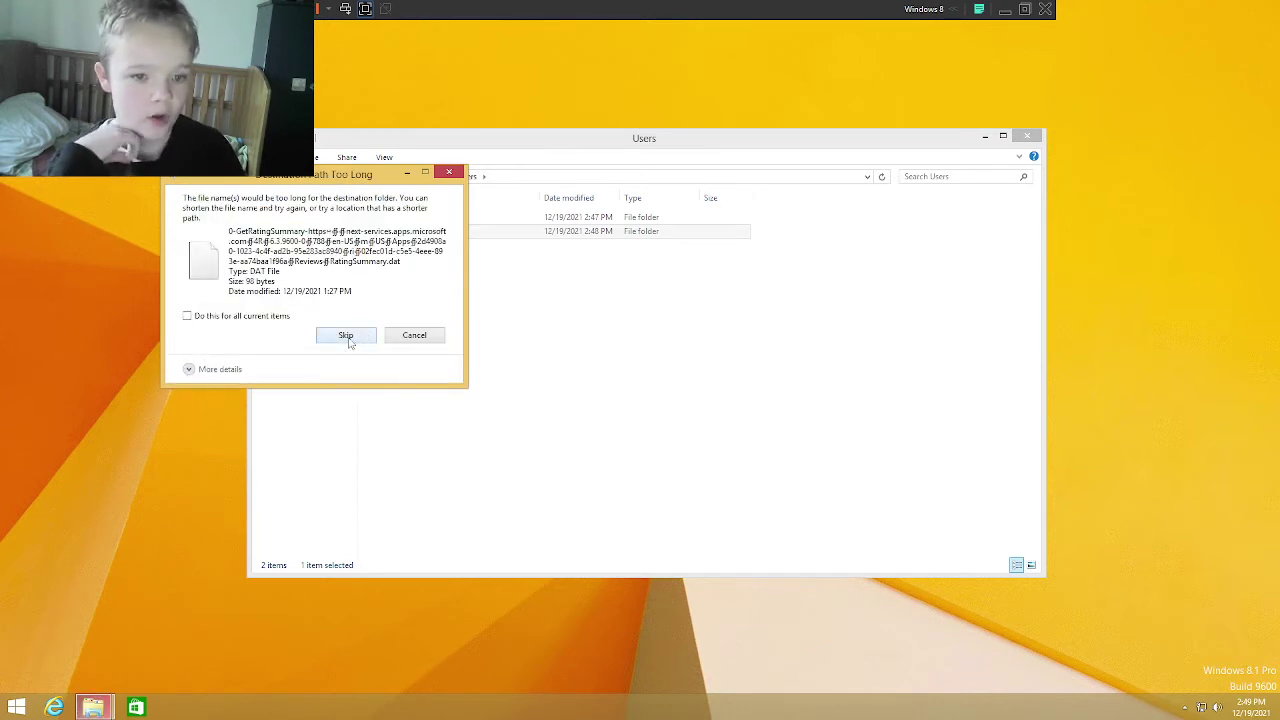
click(348, 340)
click(238, 317)
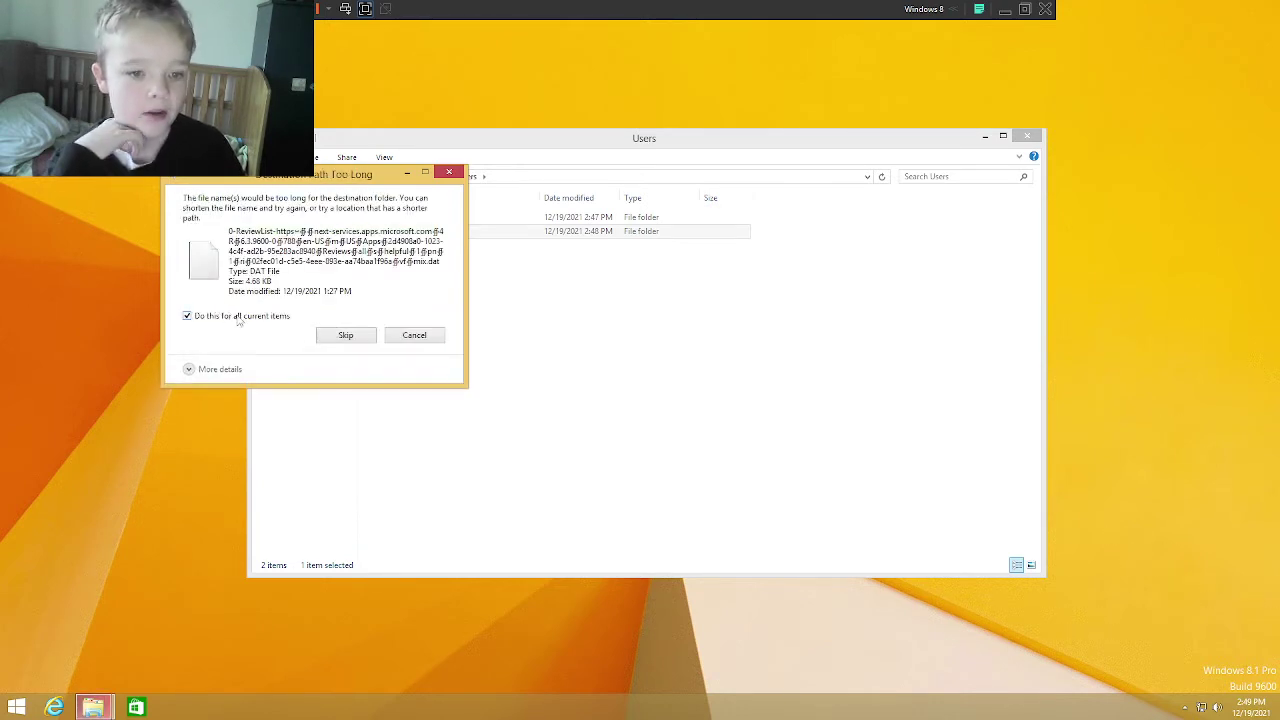
click(337, 338)
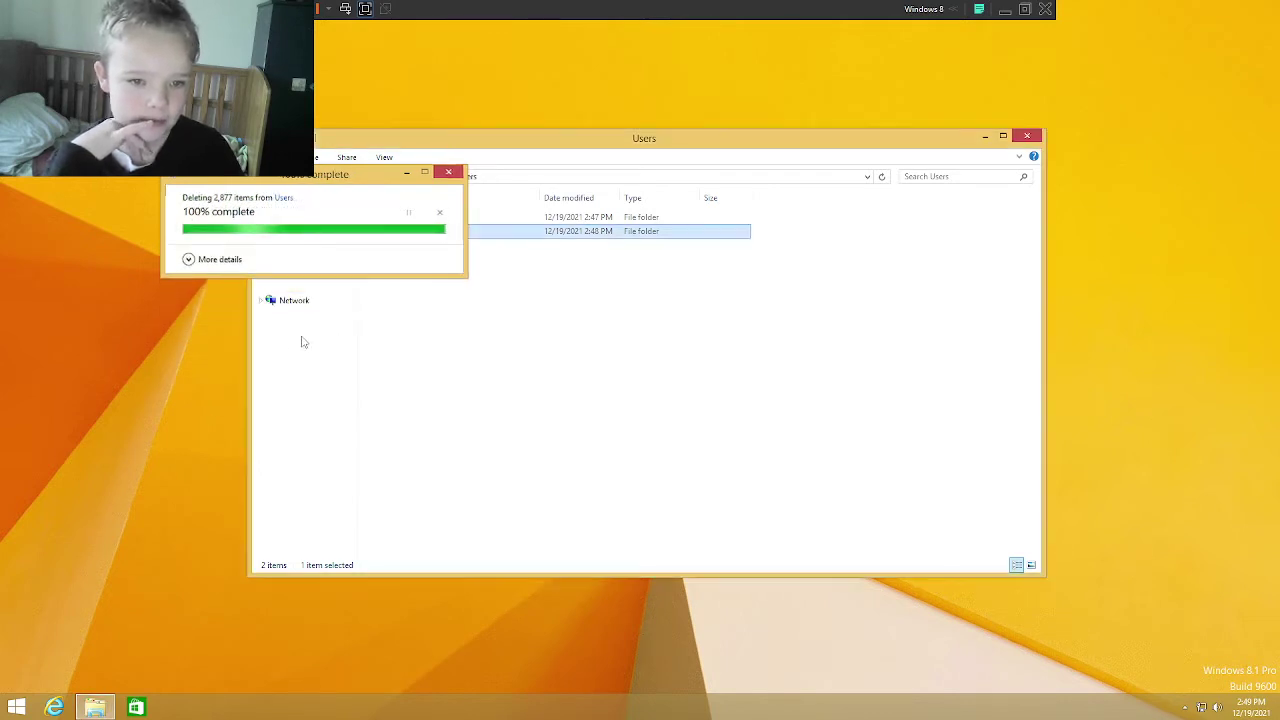
Step: Open the leftover profile folder, grant access, confirm it is empty, and close Explorer
double_click(434, 235)
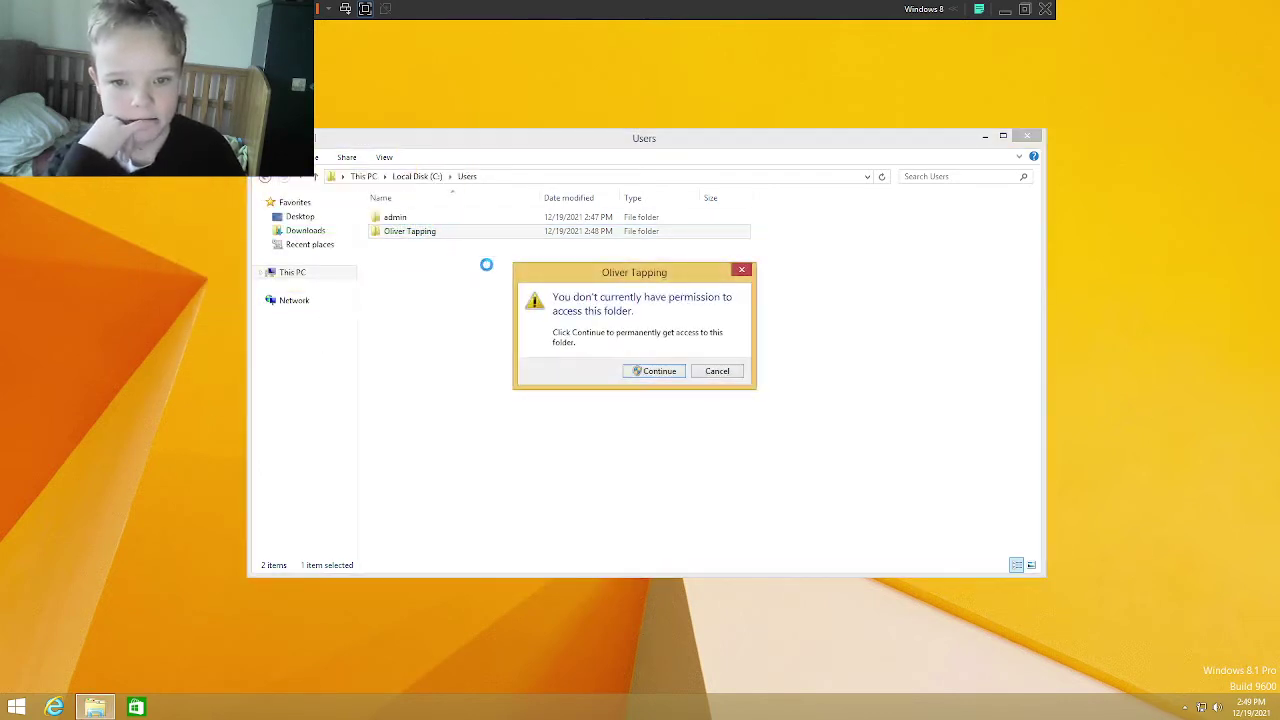
click(650, 372)
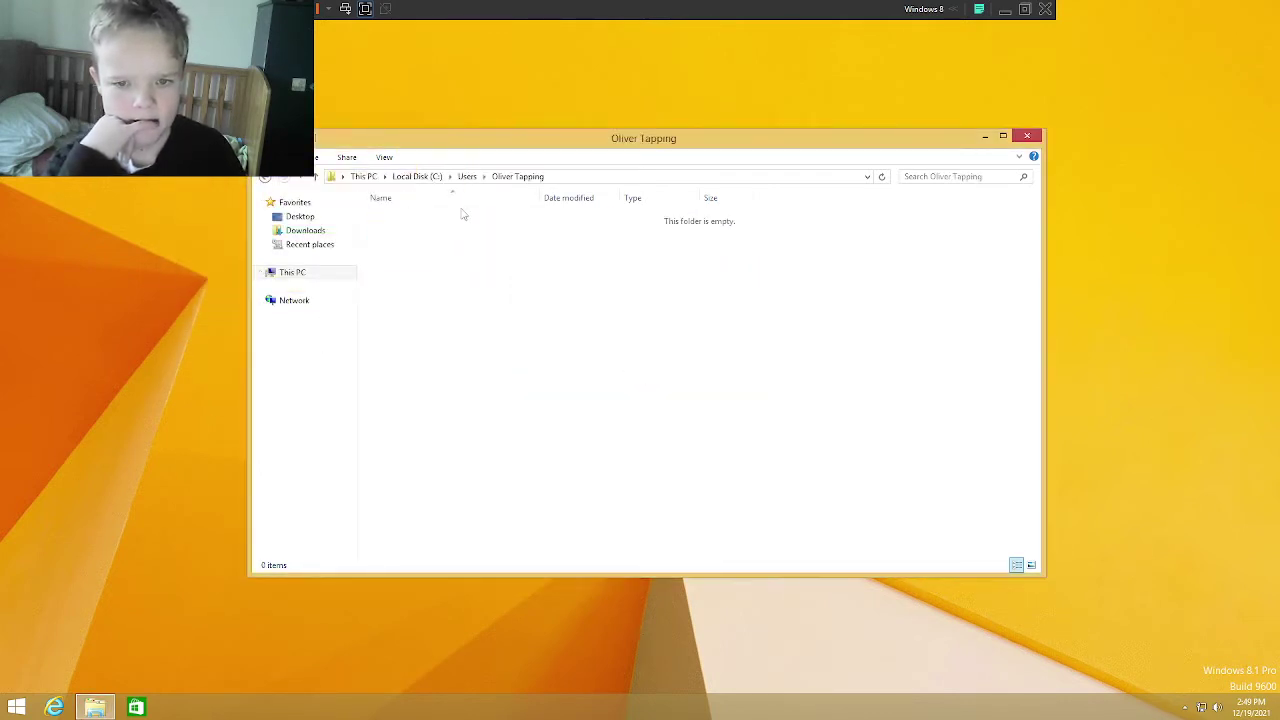
click(1027, 137)
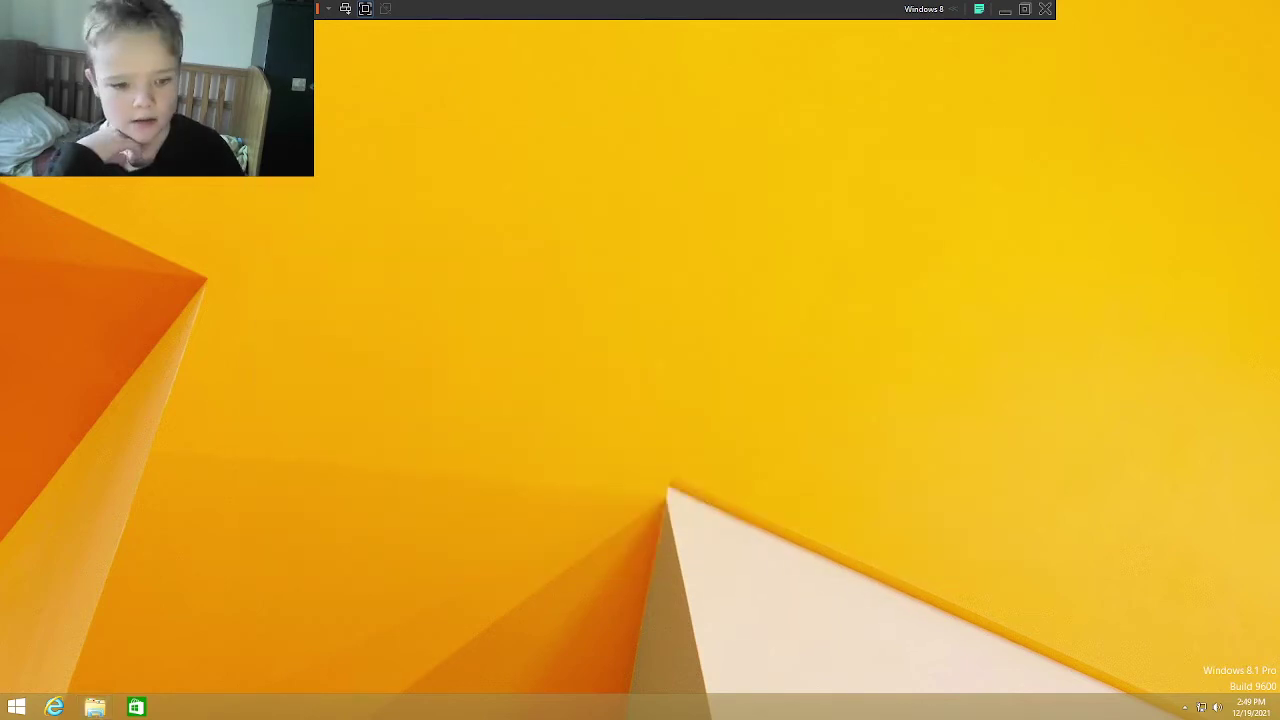
Step: Sign out of the admin account and sign back into the other account using its picture password
key(super)
click(1113, 58)
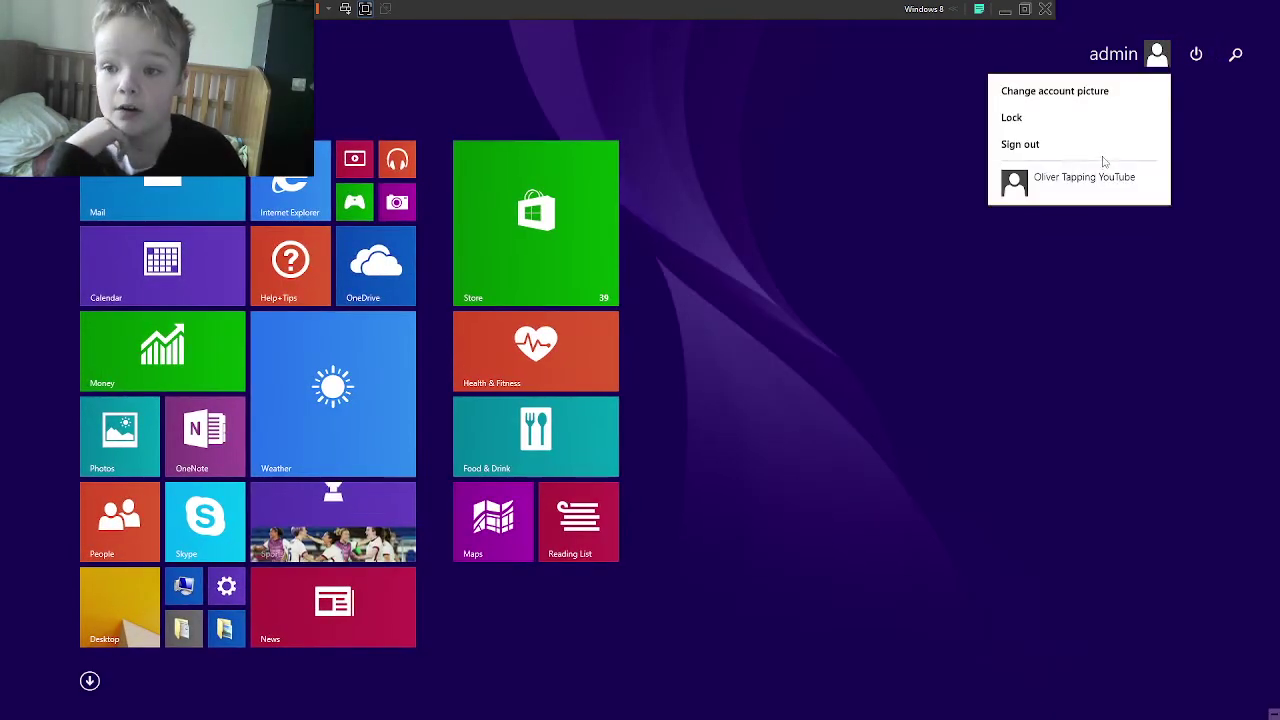
click(1074, 144)
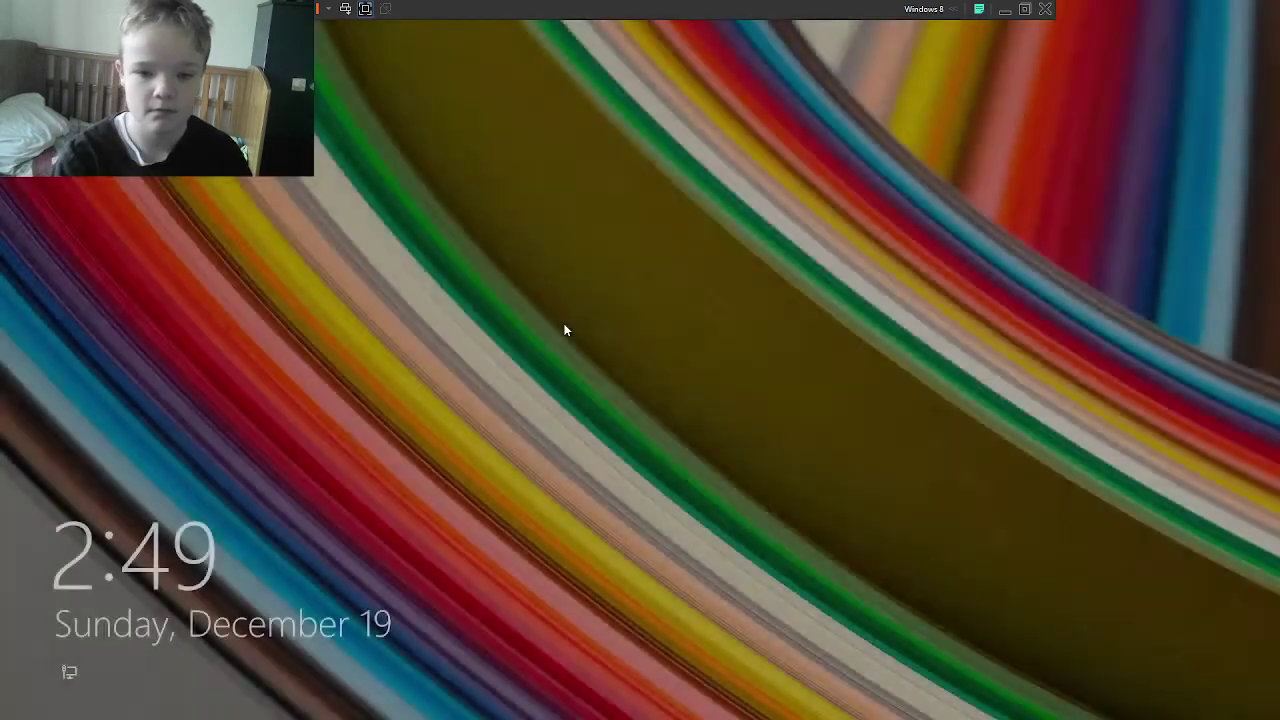
click(566, 331)
click(727, 290)
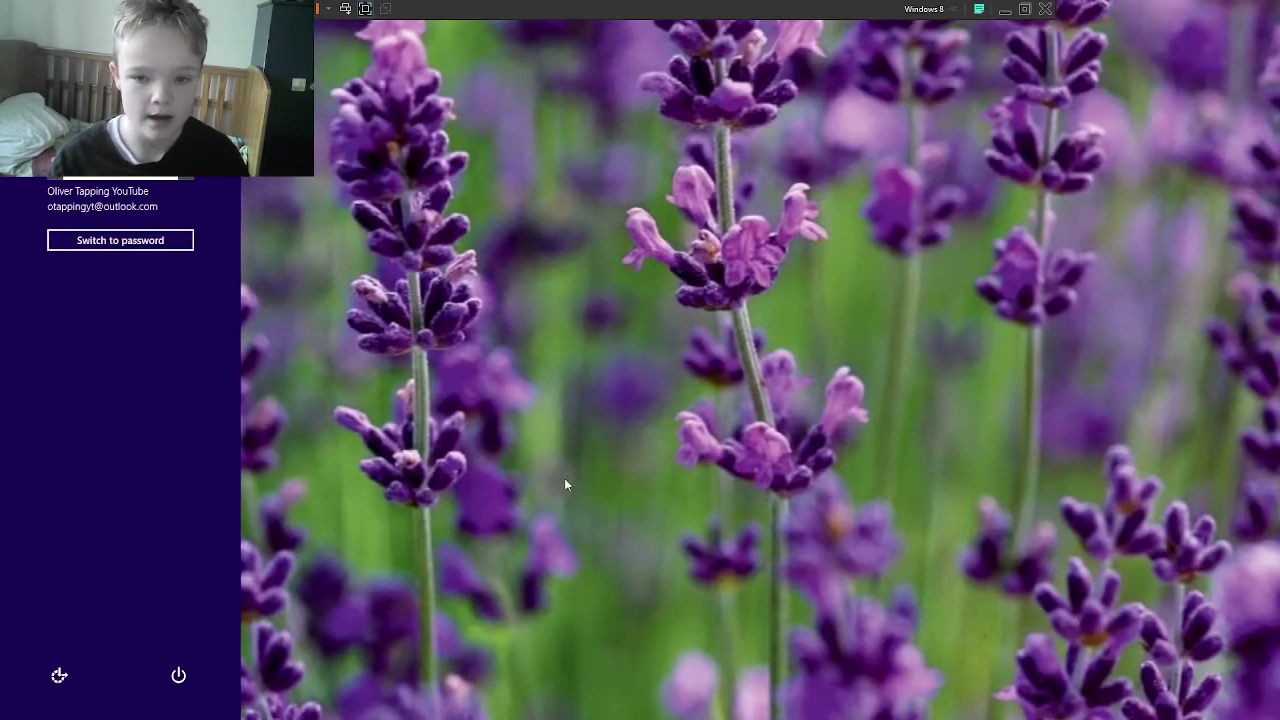
click(767, 444)
click(766, 444)
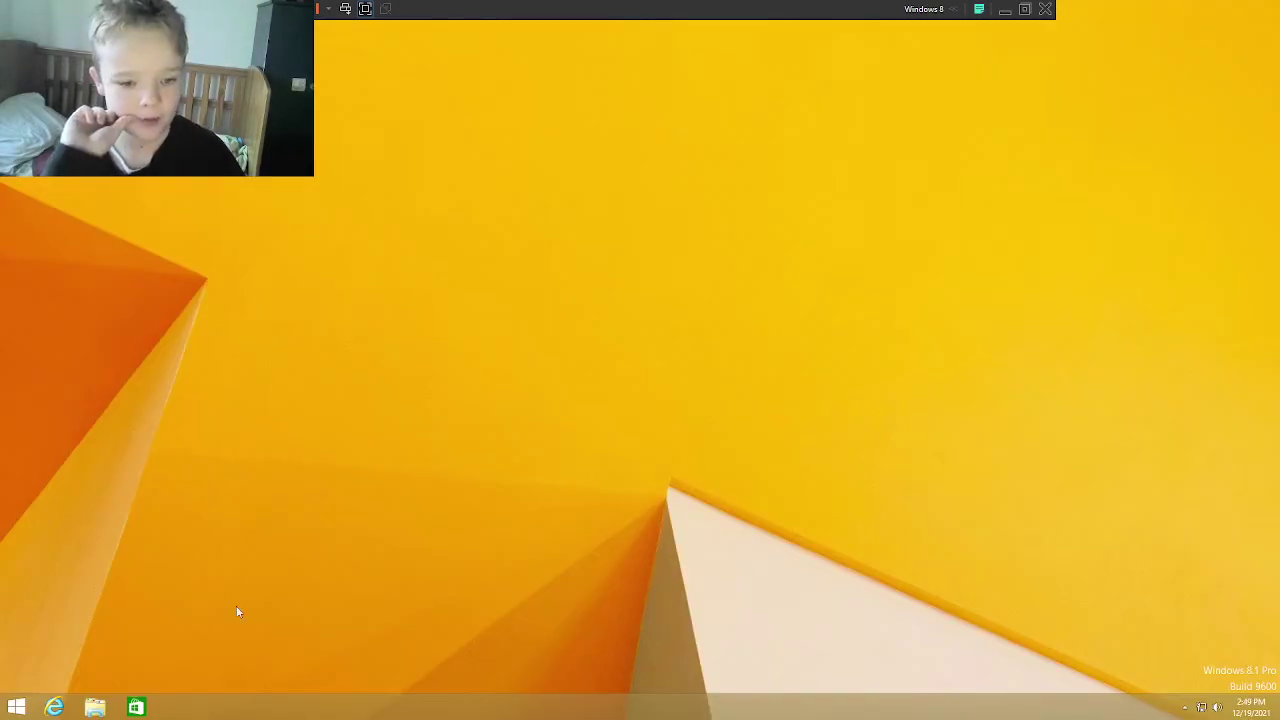
Step: Browse to C:\Users\TEMP and delete all 12 folders inside it
click(93, 704)
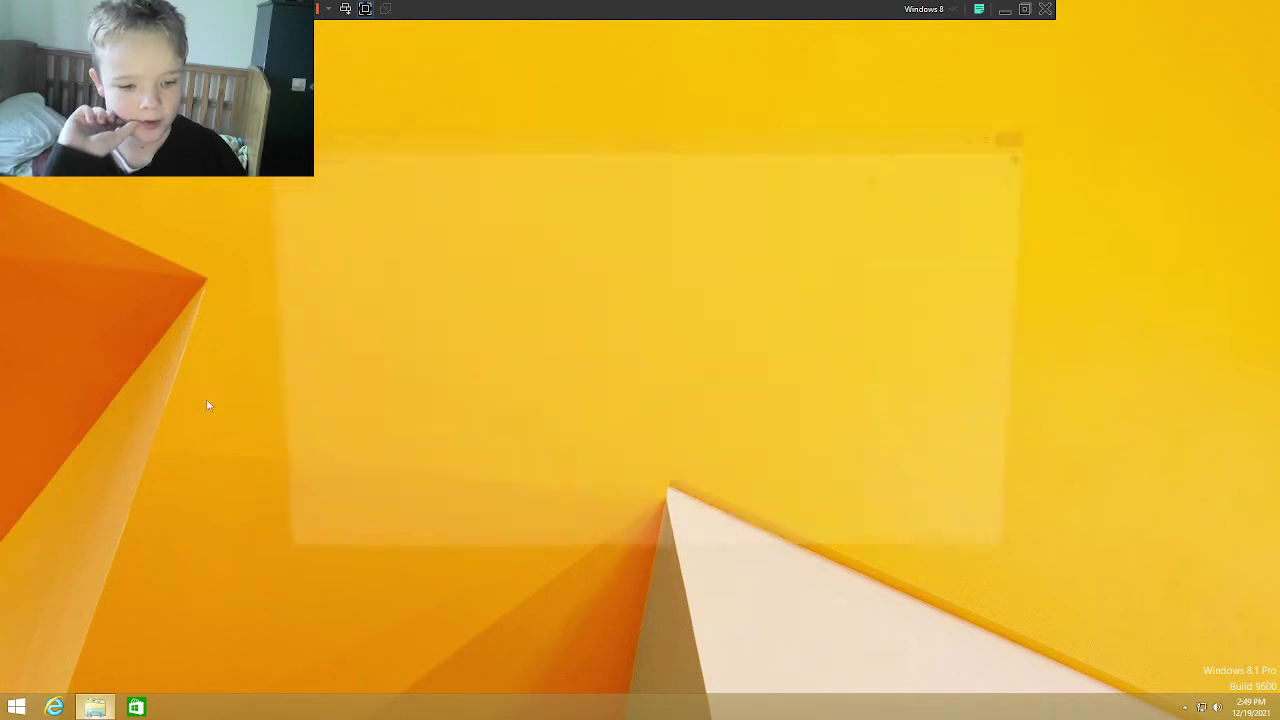
click(437, 335)
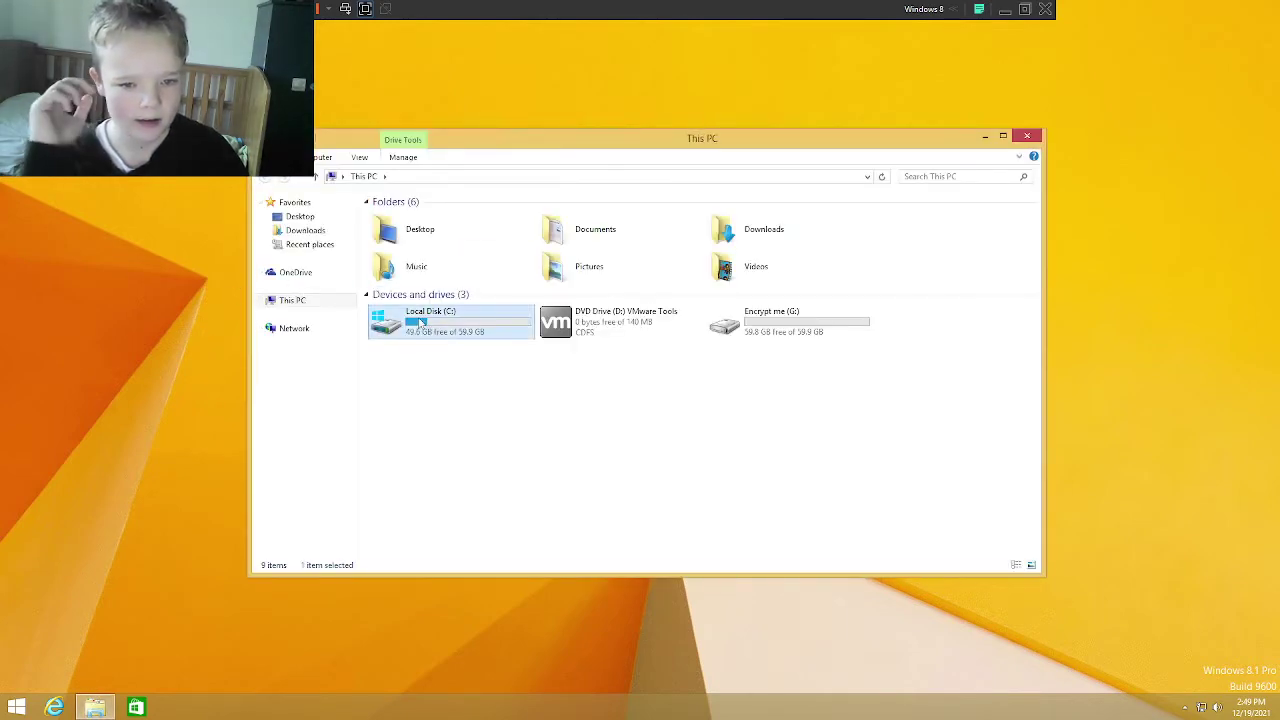
double_click(421, 325)
double_click(390, 245)
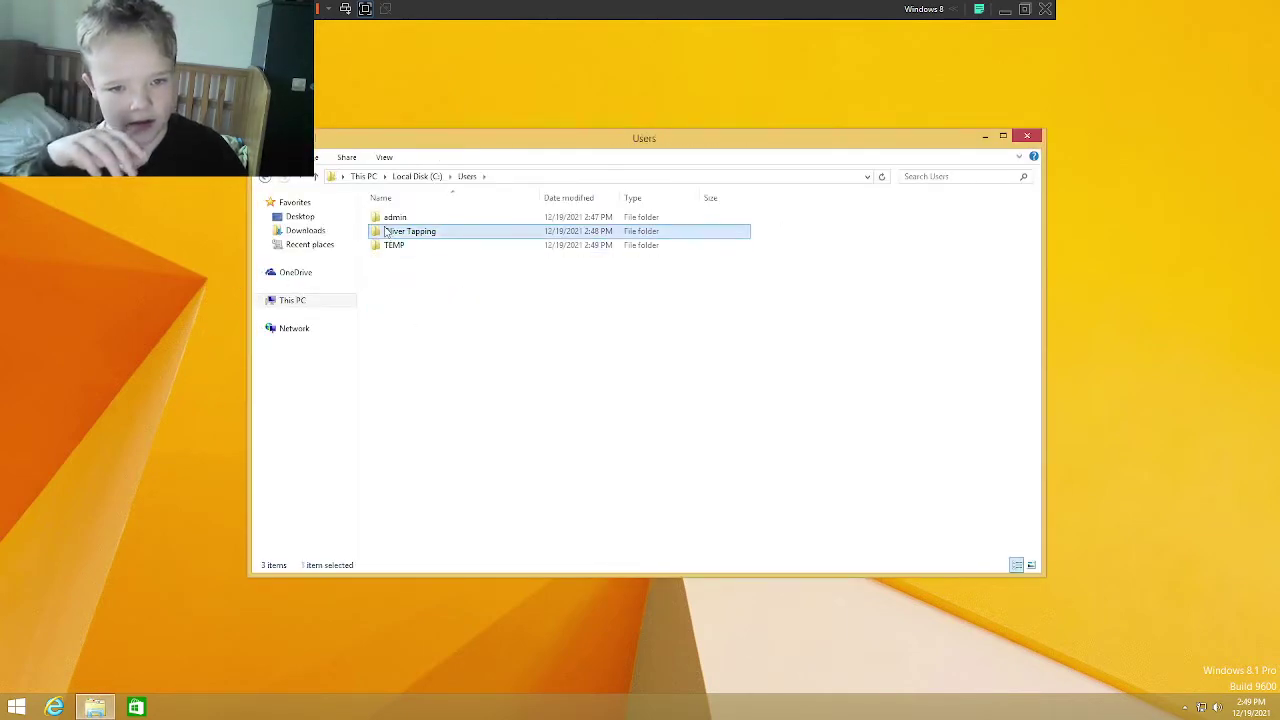
double_click(387, 234)
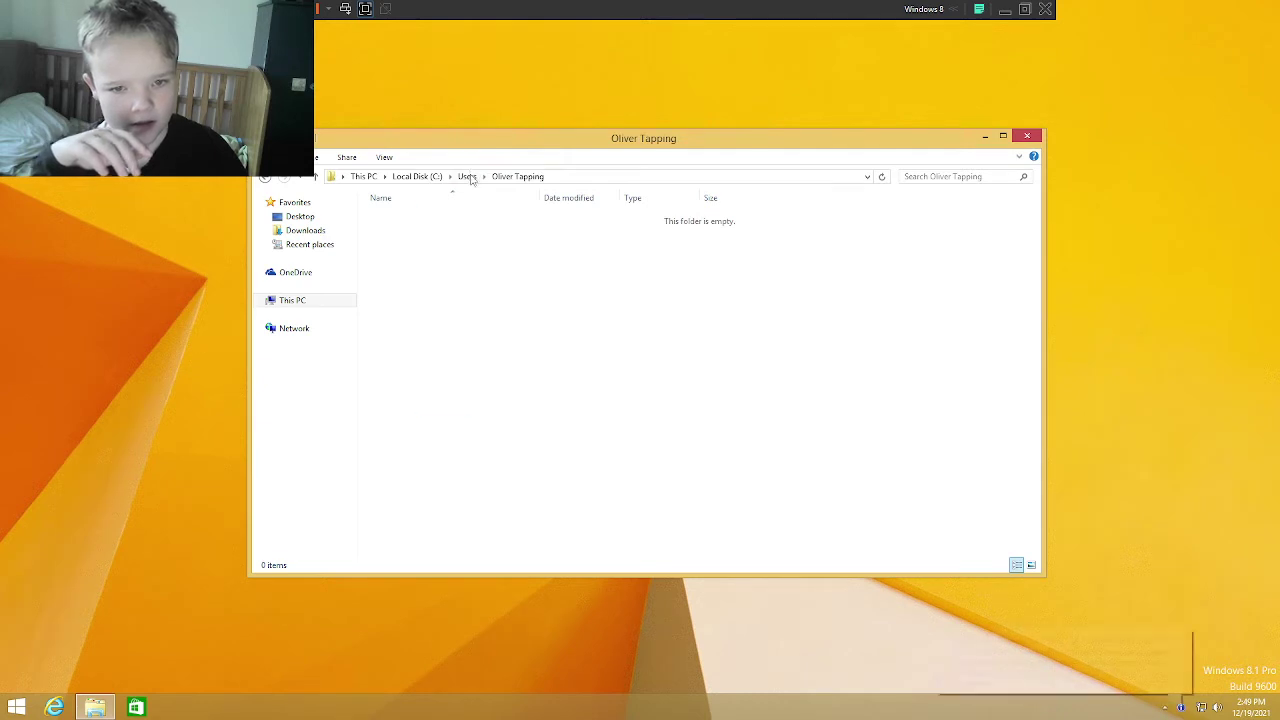
click(467, 176)
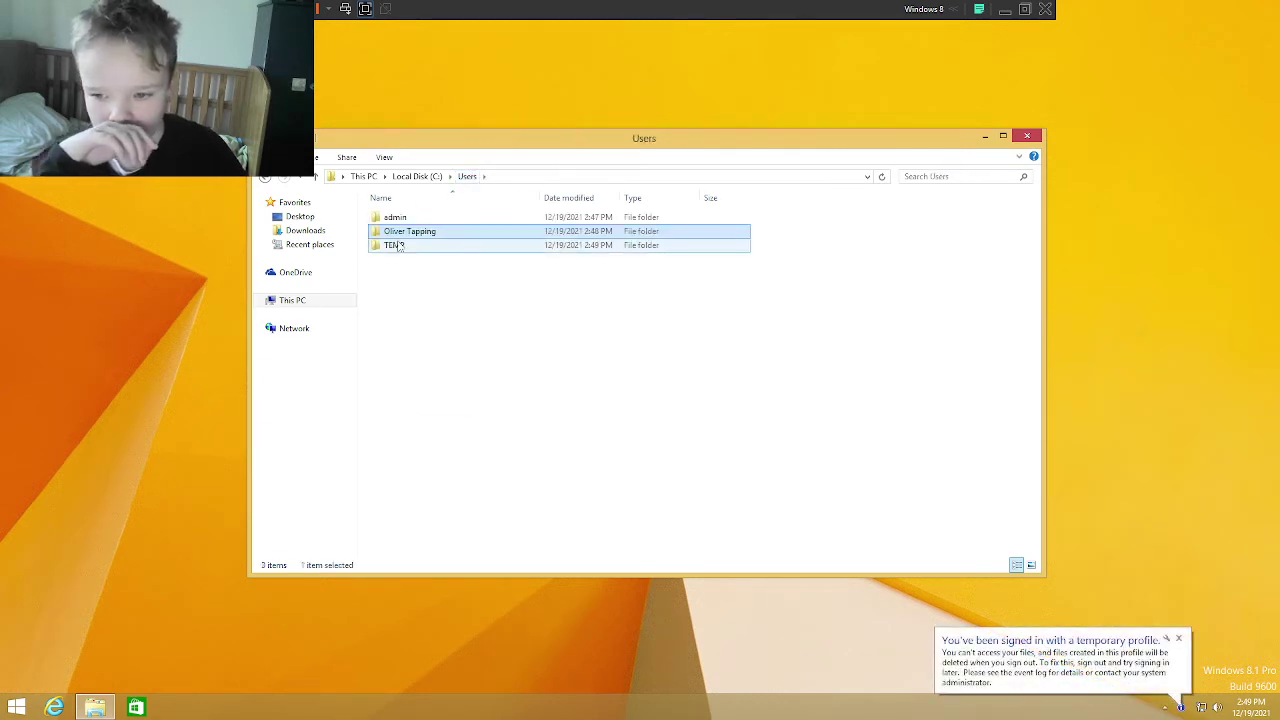
double_click(394, 245)
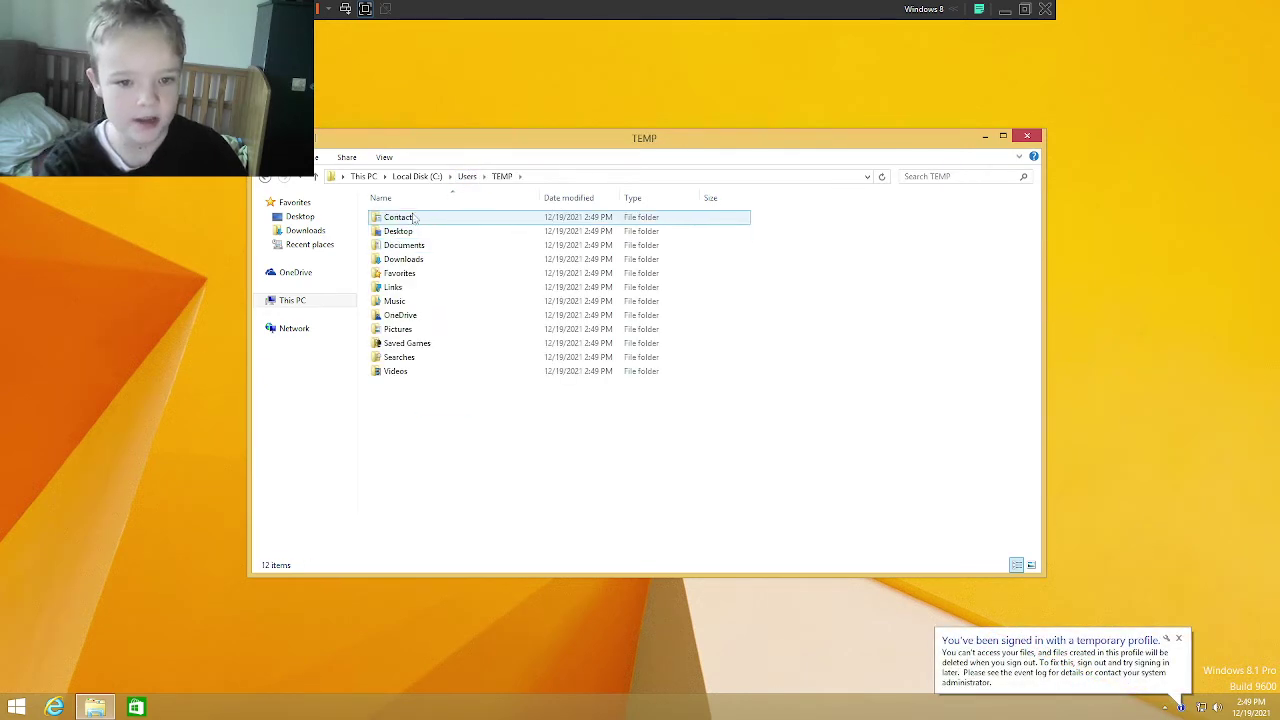
drag(463, 517, 511, 203)
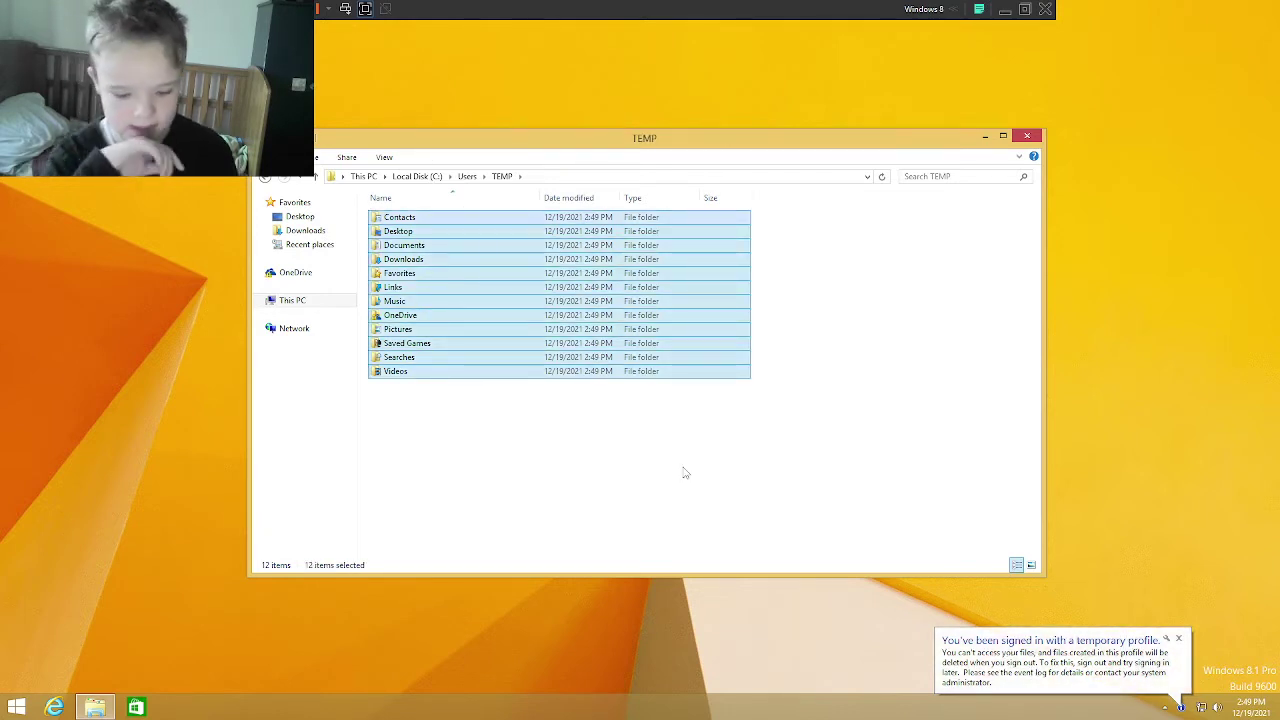
key(Delete)
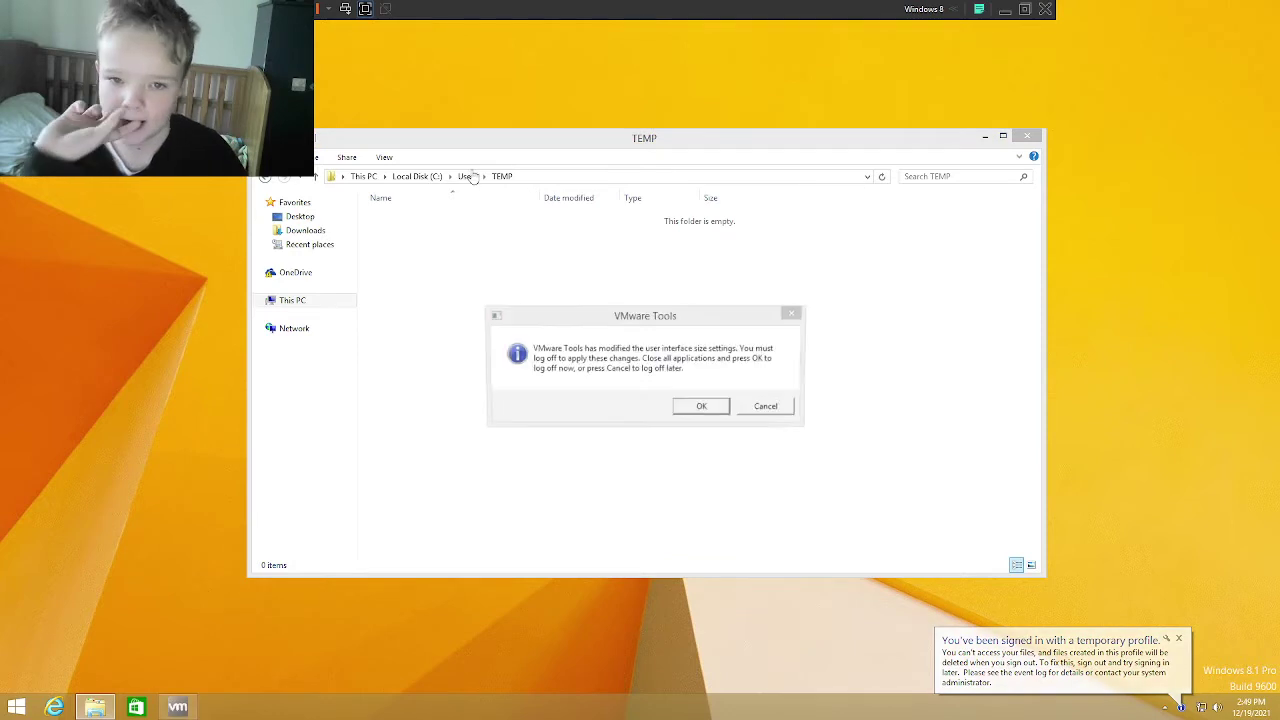
Step: Accept the VMware Tools log-off, sign back in, and open Local Disk (C:) with Win+E
click(700, 406)
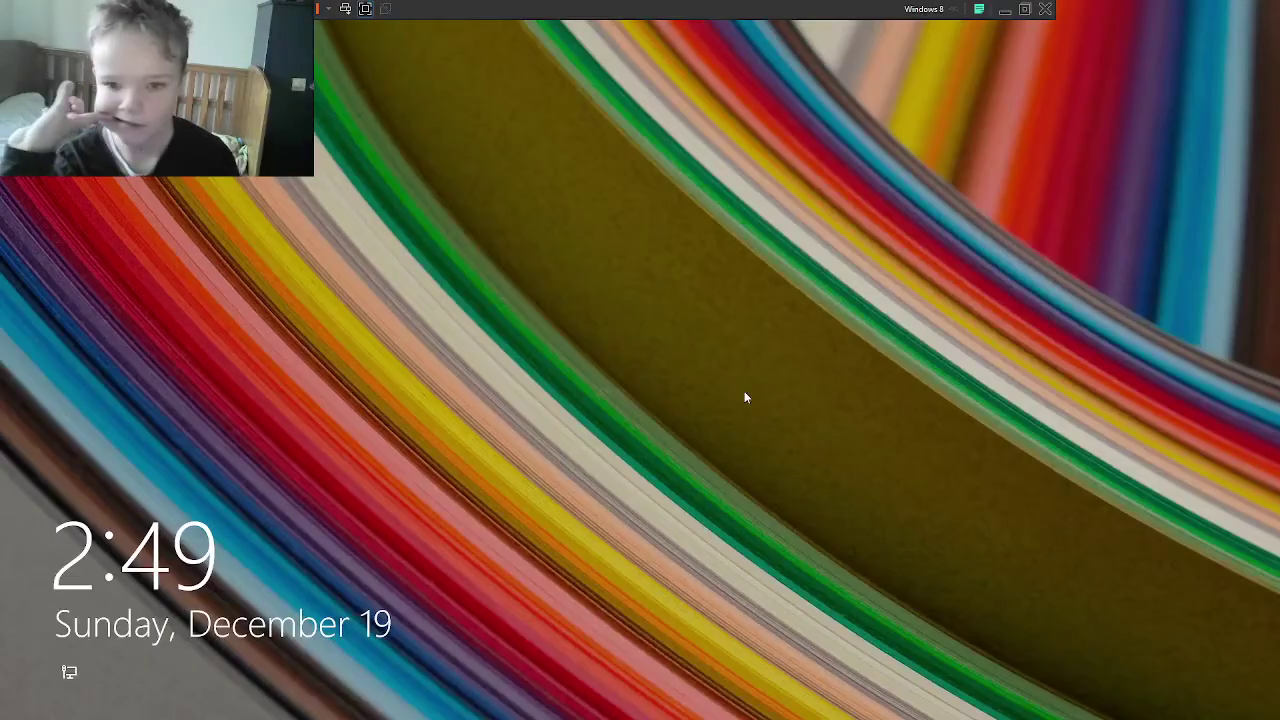
click(744, 391)
click(678, 352)
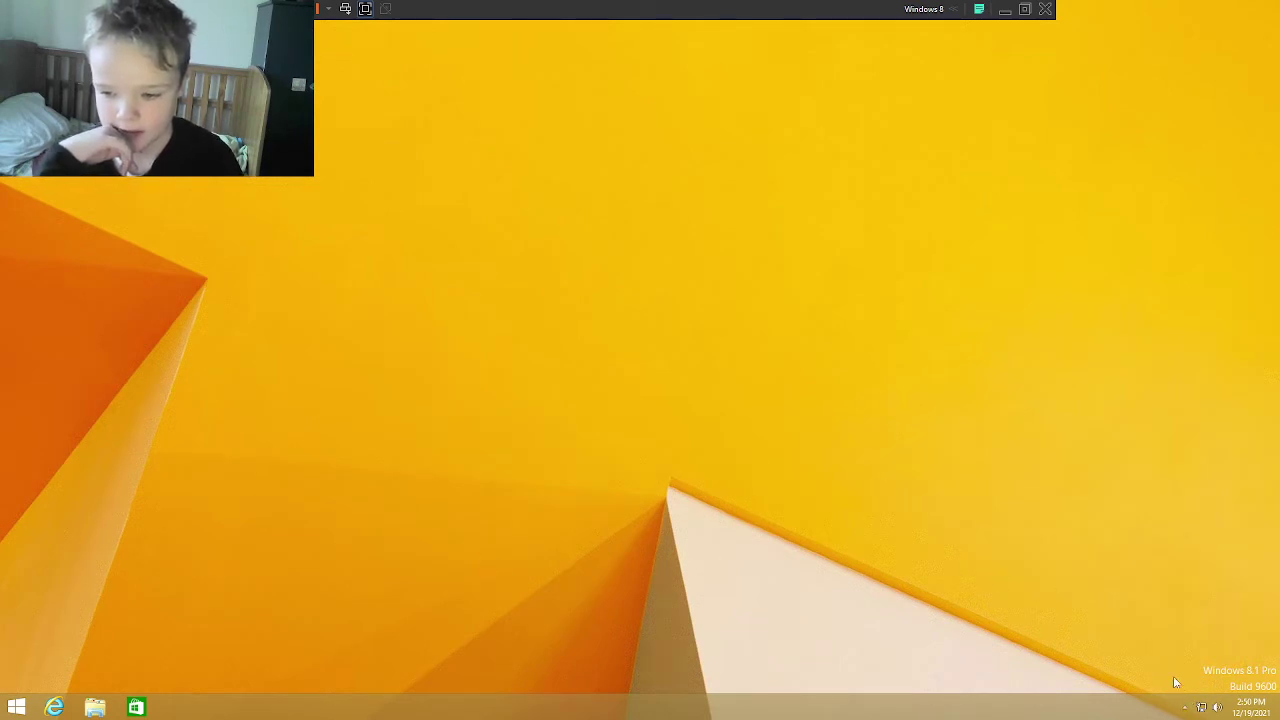
click(1187, 706)
click(1187, 706)
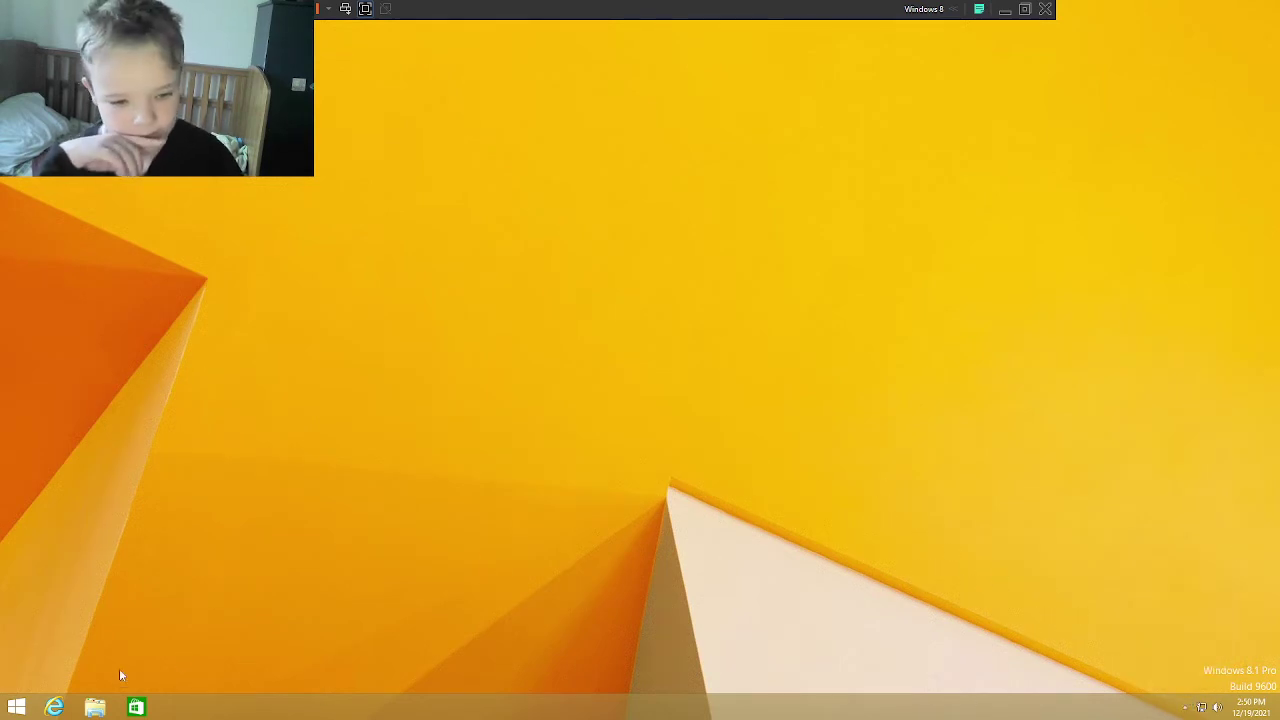
key(super+e)
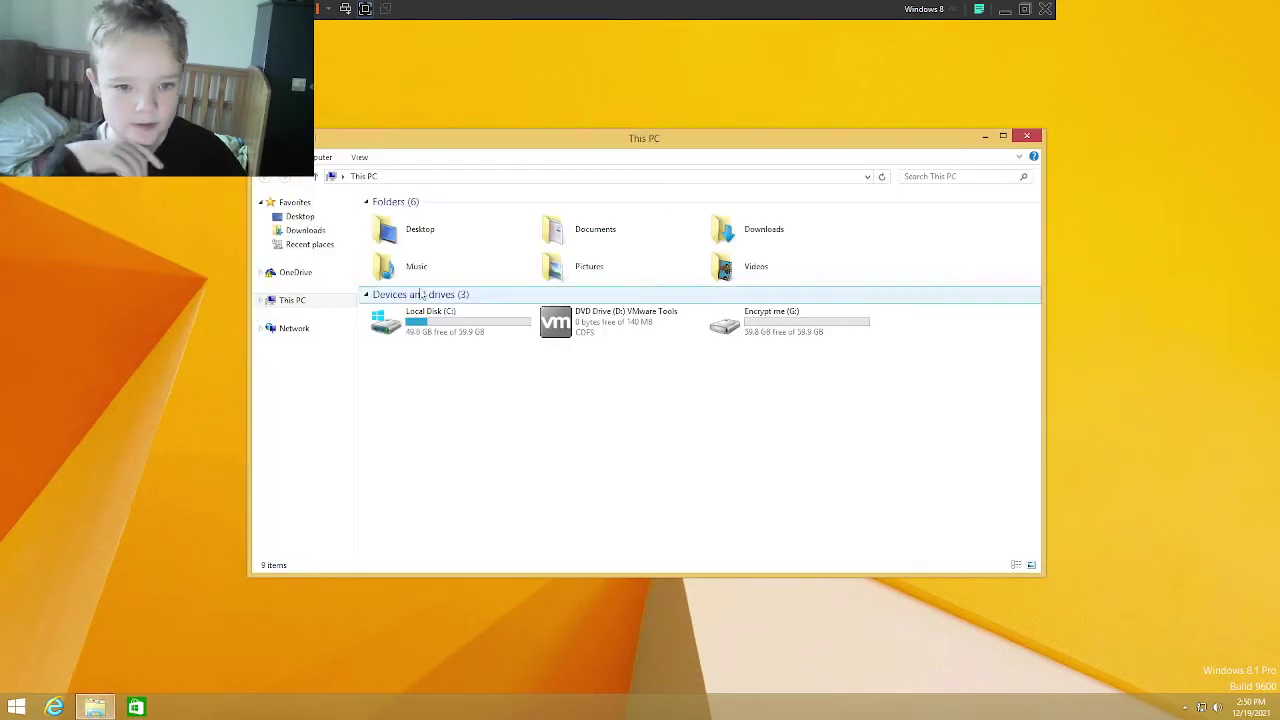
double_click(437, 321)
Step: Browse C:\Users, looking inside the TEMP folder and the user's profile folder
double_click(405, 245)
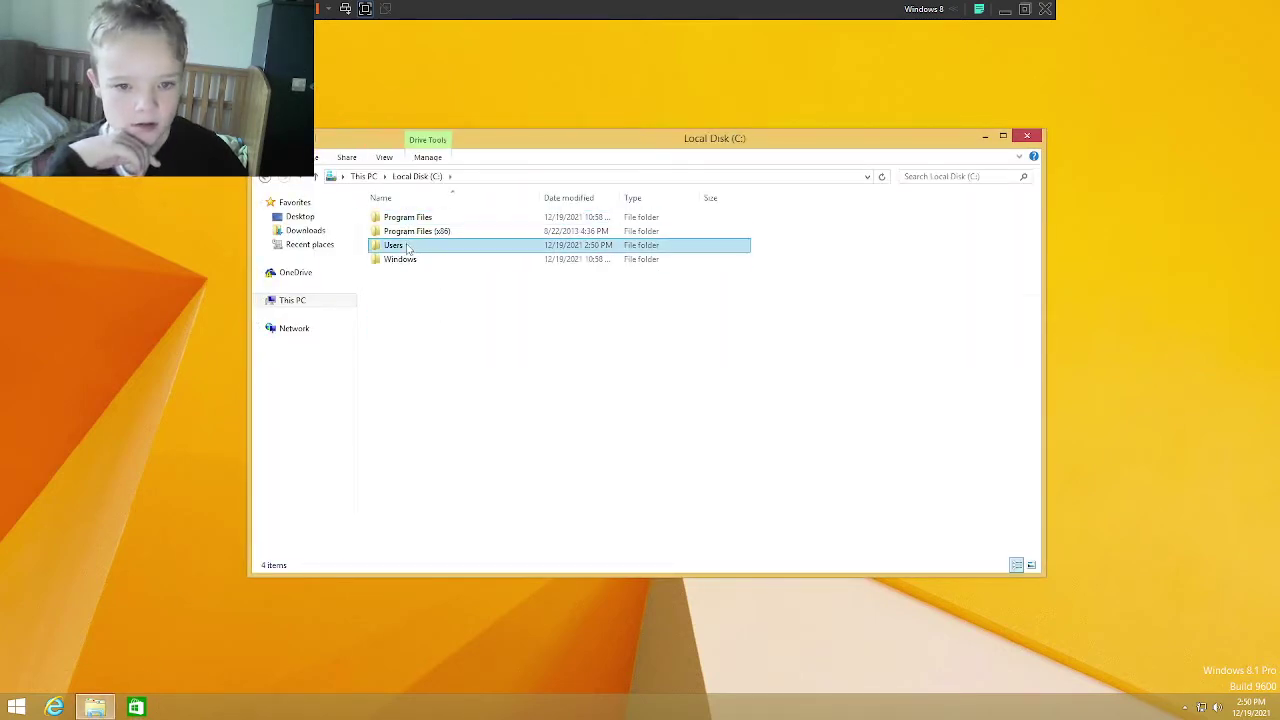
click(407, 246)
double_click(407, 246)
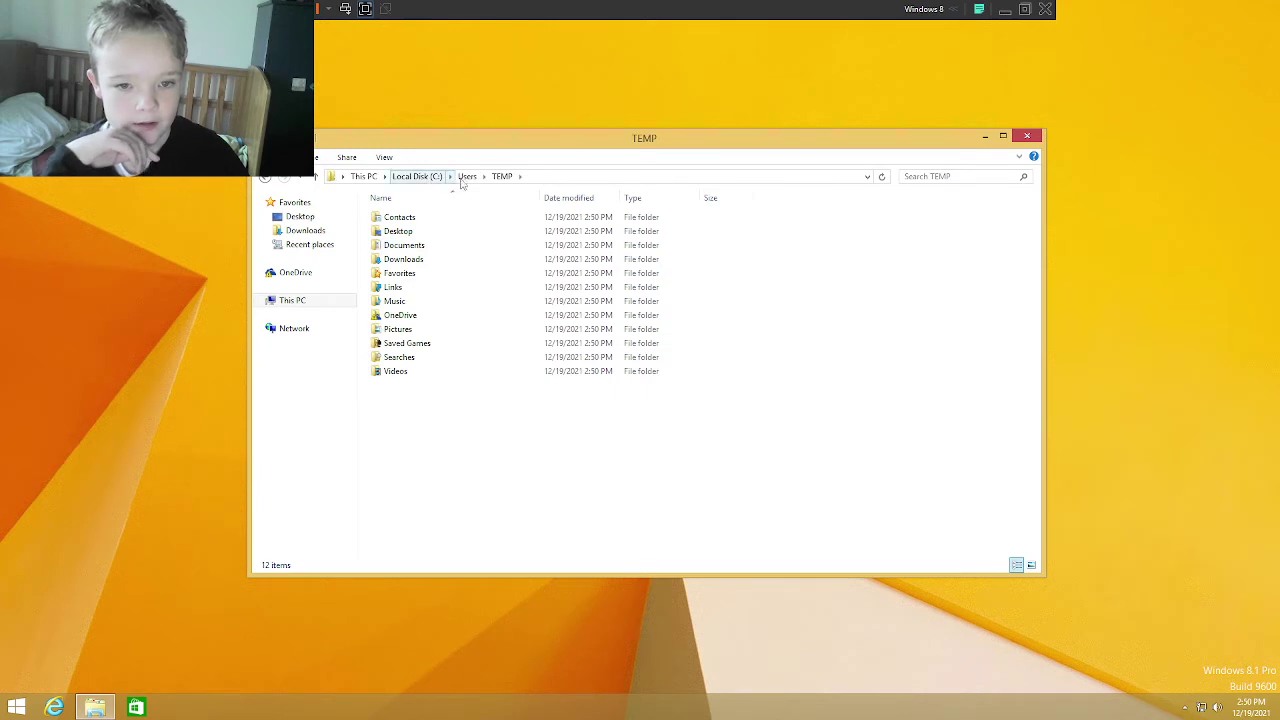
click(461, 179)
double_click(409, 231)
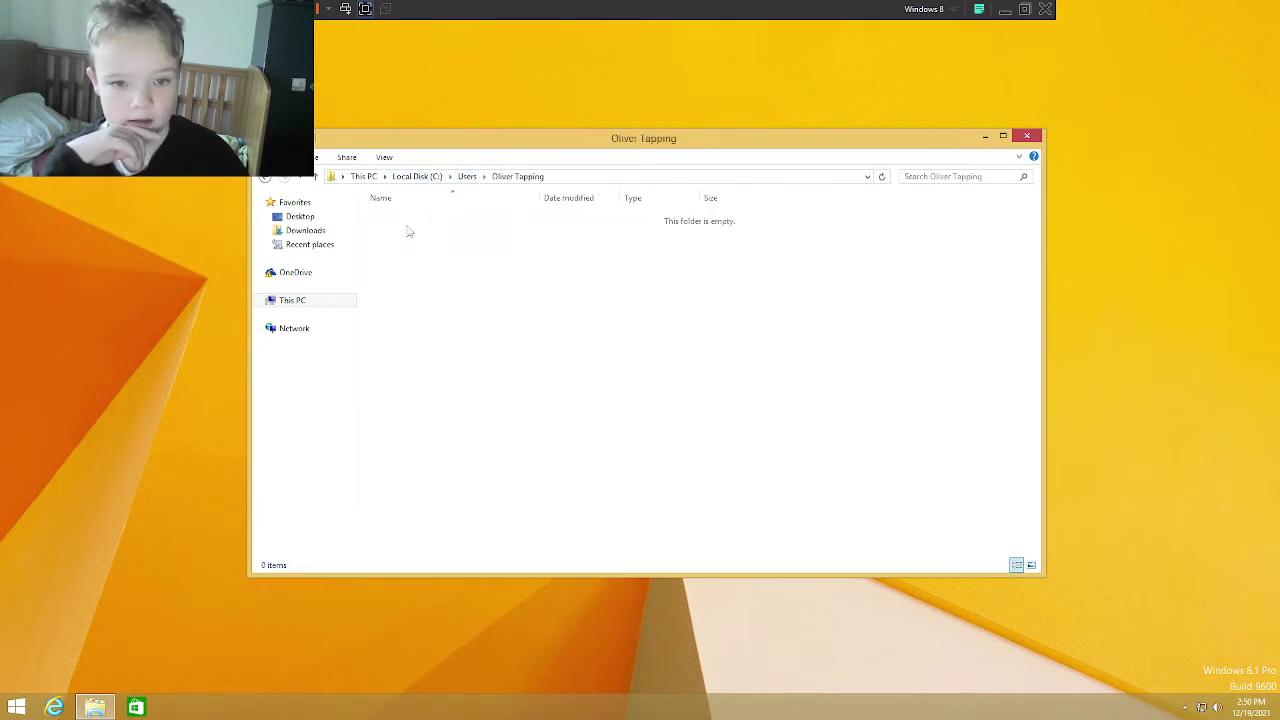
click(472, 179)
Step: Permanently delete the user's profile folder, skipping protected system files and too-long paths
key(Delete)
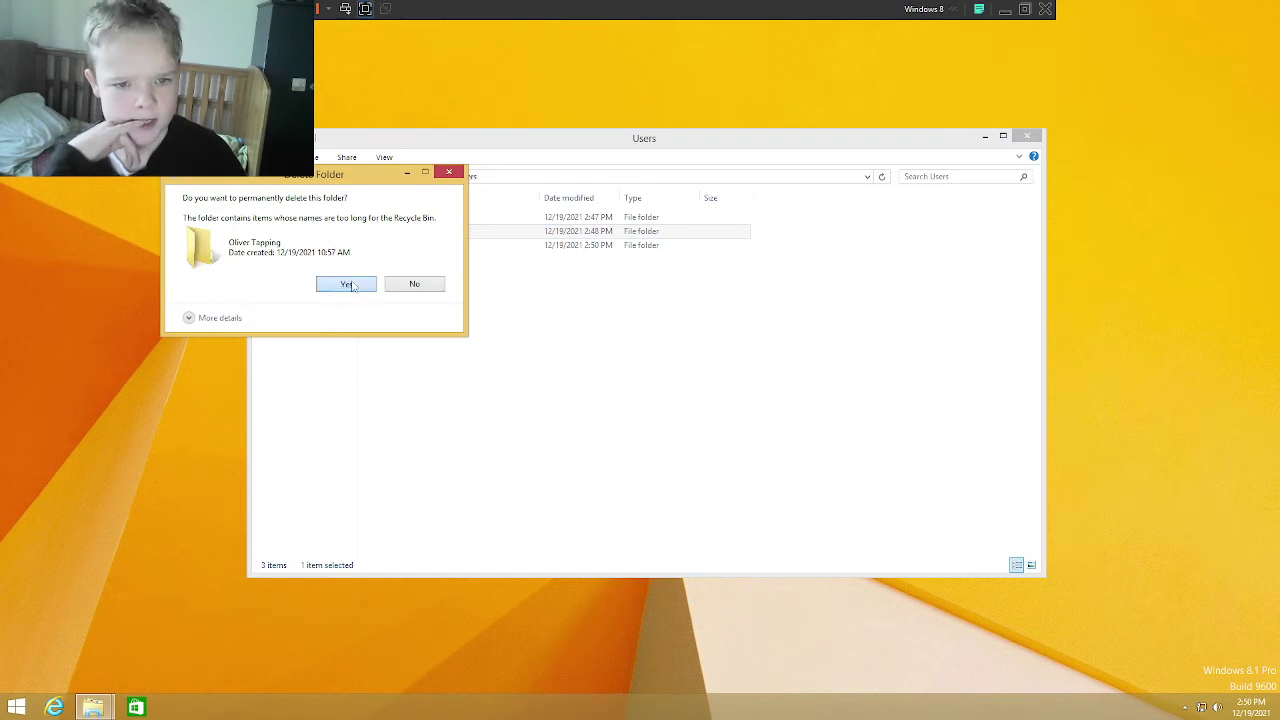
click(346, 285)
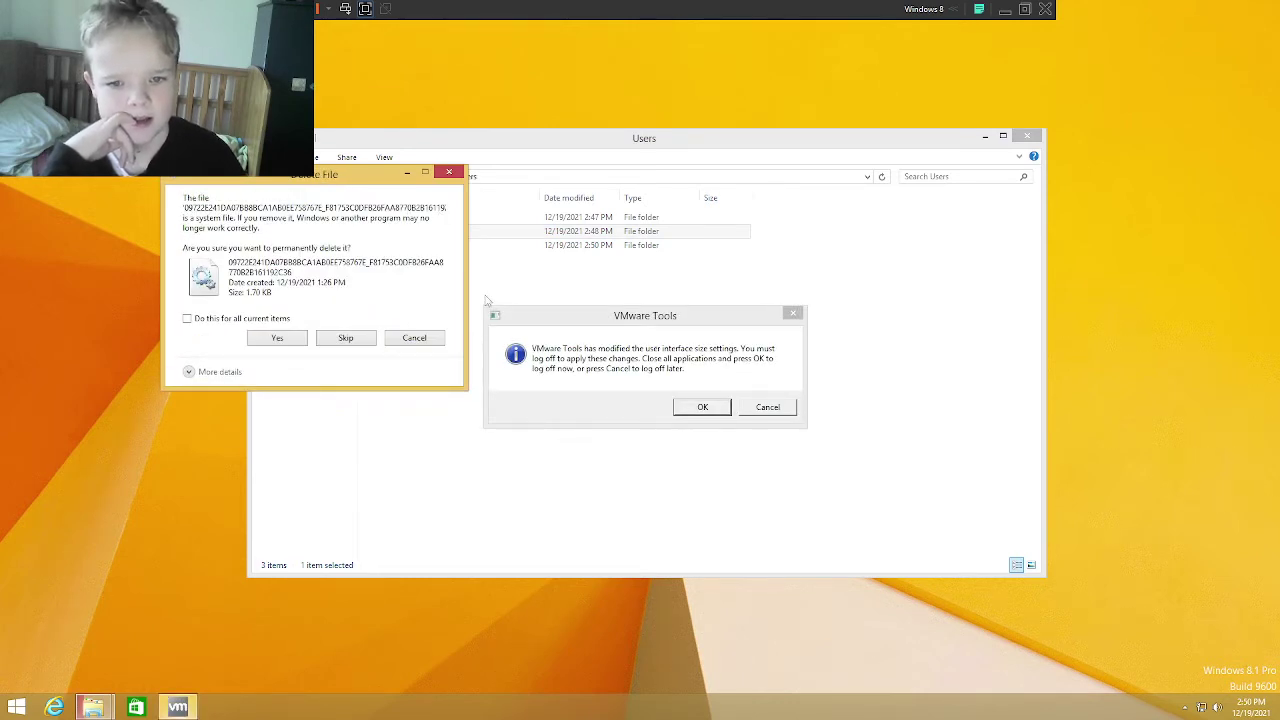
click(370, 342)
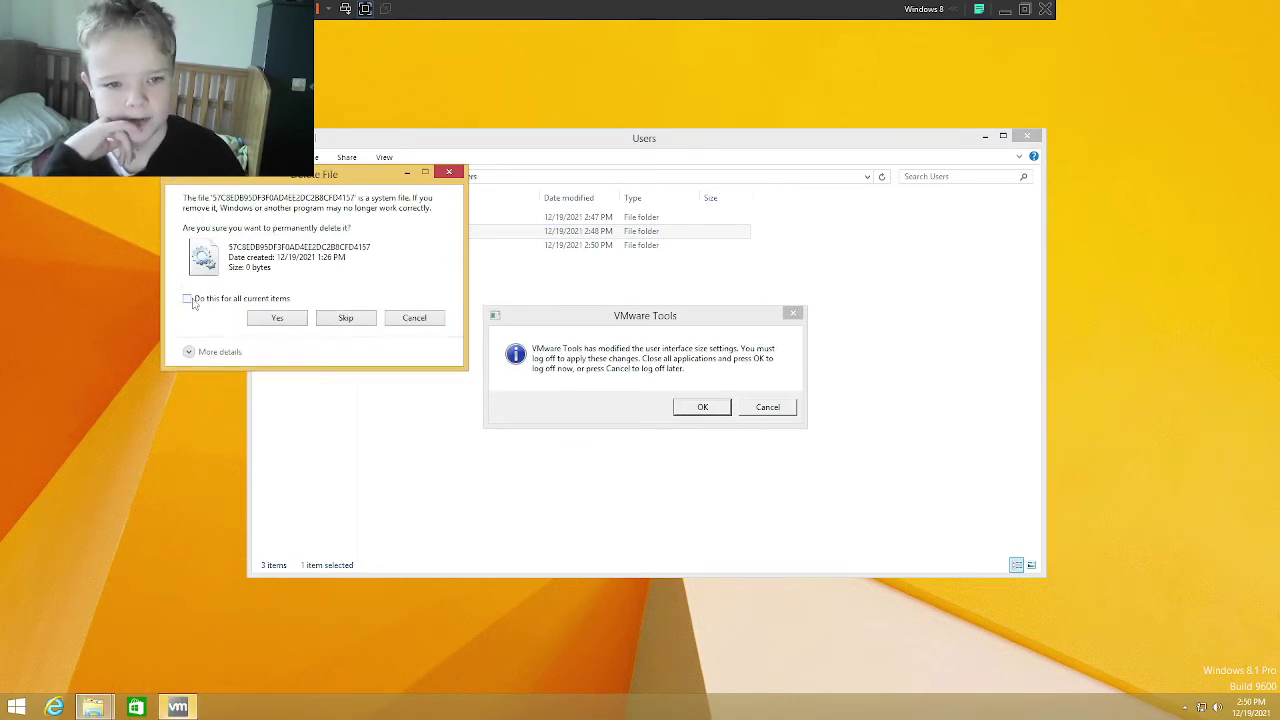
click(341, 325)
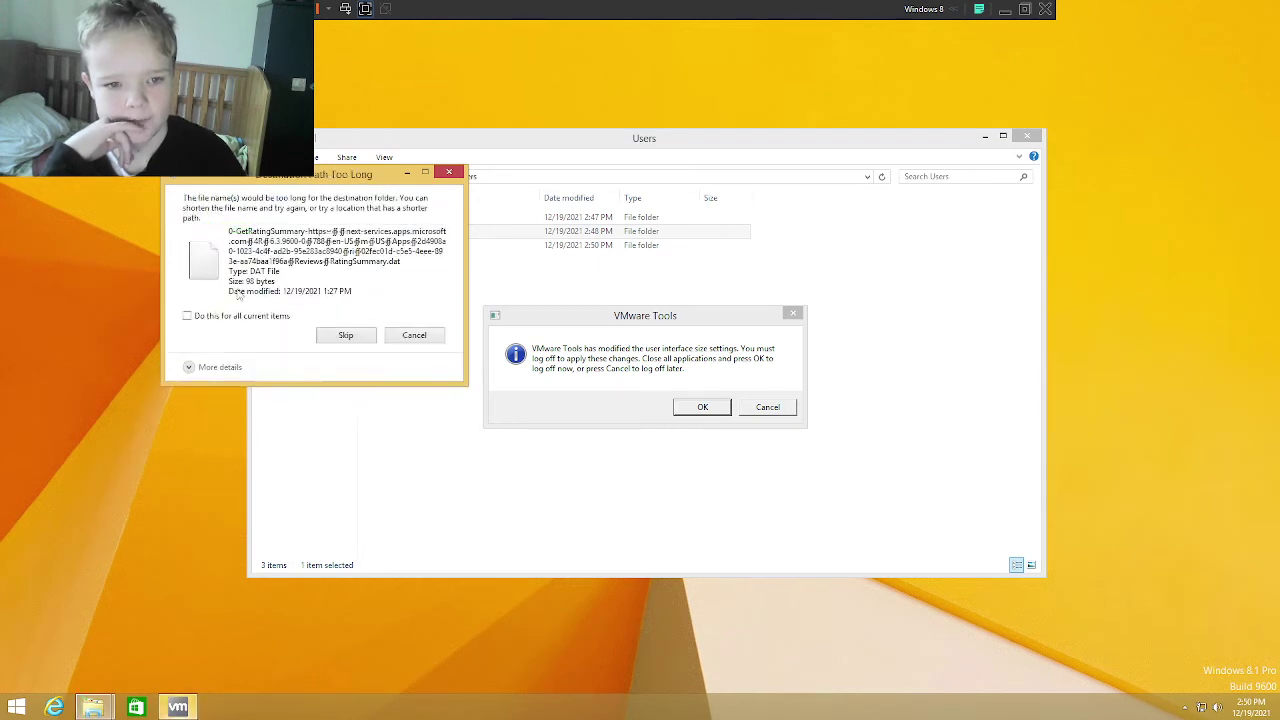
click(356, 338)
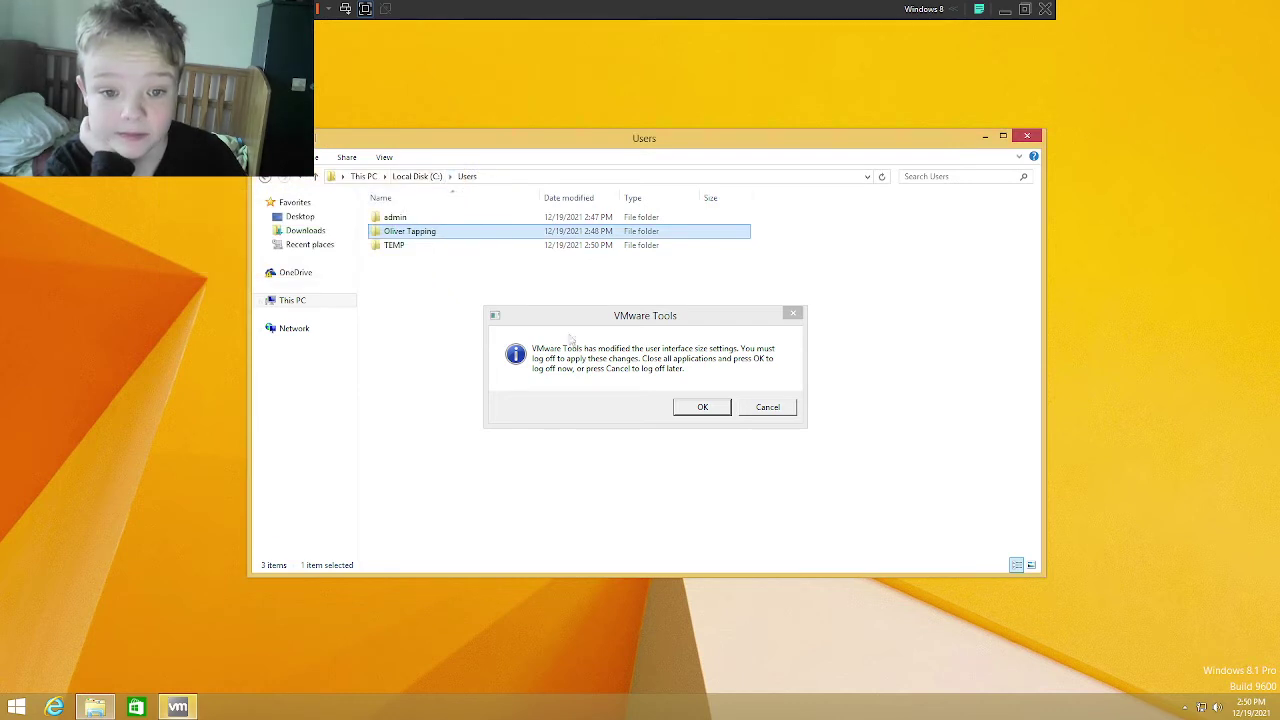
Step: Postpone the VMware Tools log-off, select TEMP's 12 folders, then go to the empty OneDrive folder
click(767, 407)
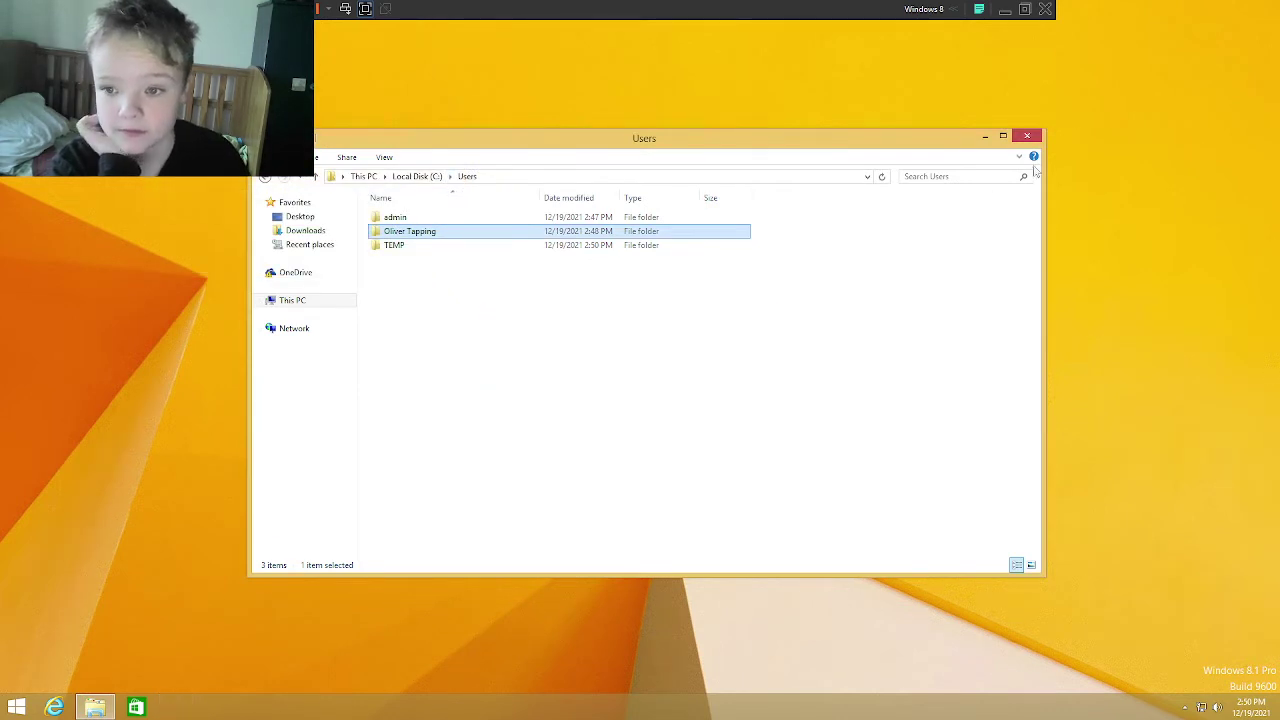
double_click(440, 245)
drag(480, 396, 482, 380)
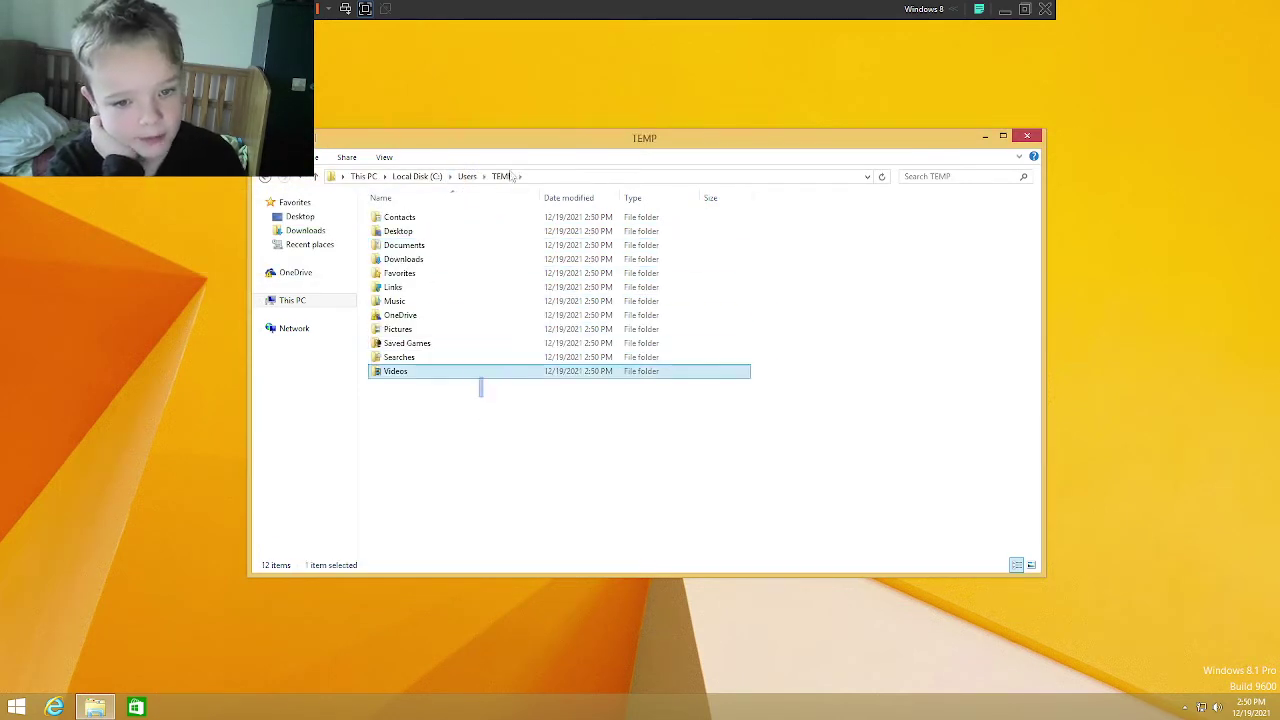
drag(513, 176, 549, 160)
click(293, 272)
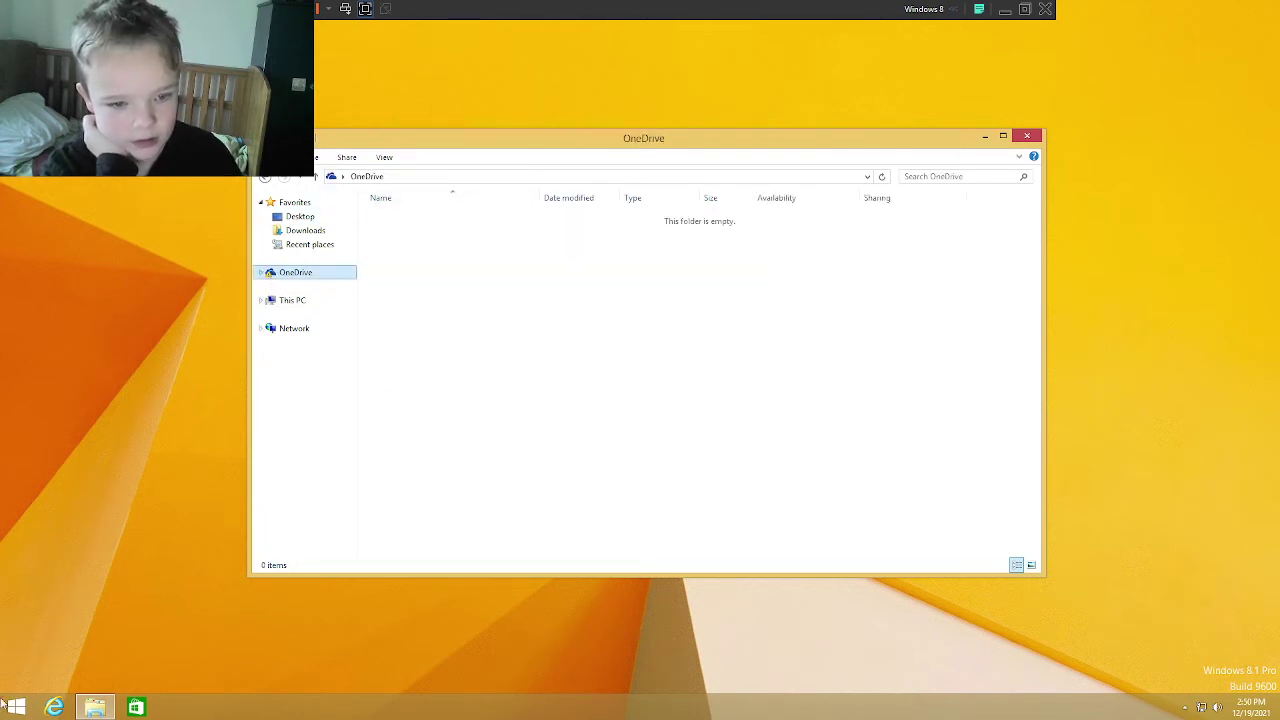
Step: Launch PC settings from the Apps list and browse the account picture and lock screen pages
click(8, 706)
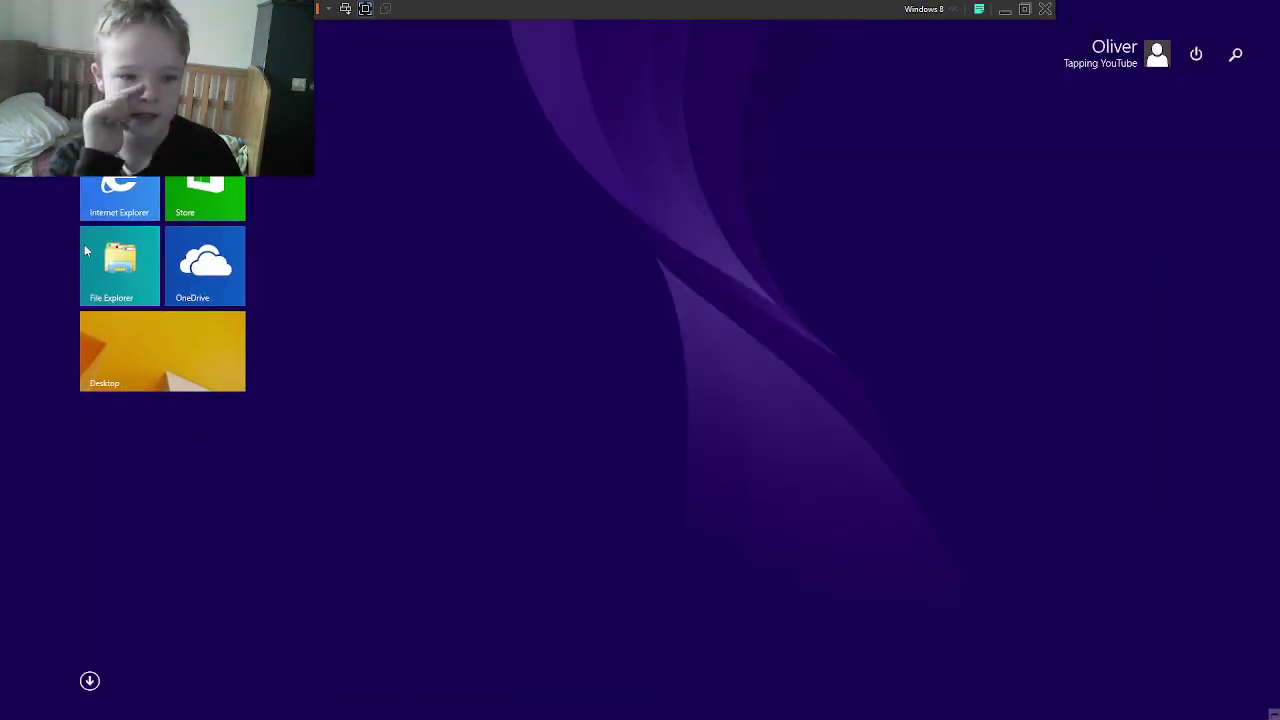
click(89, 681)
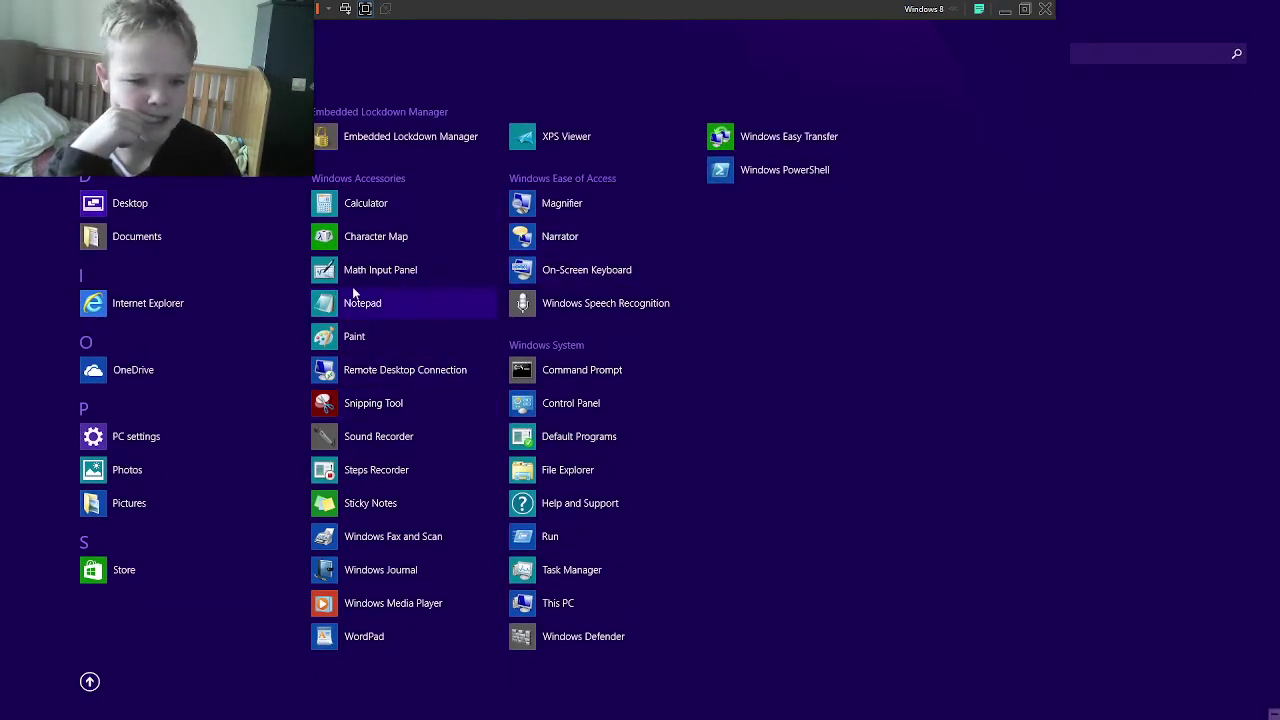
click(188, 433)
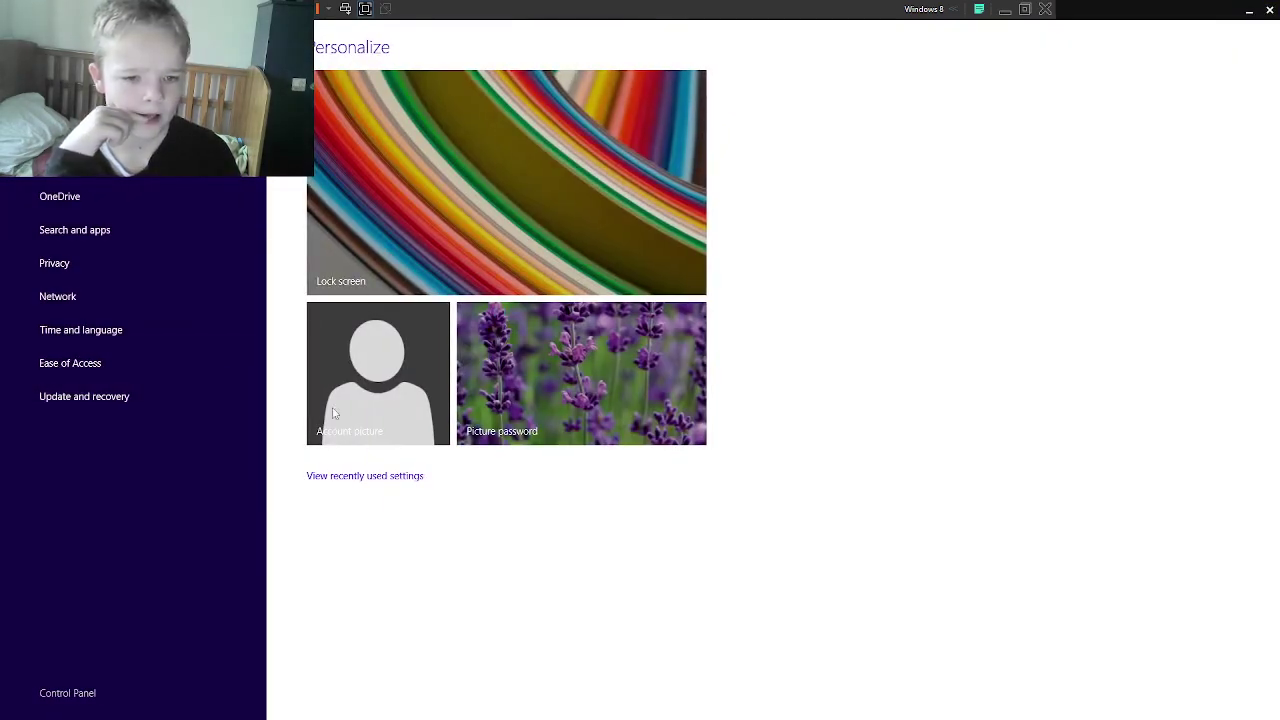
click(335, 413)
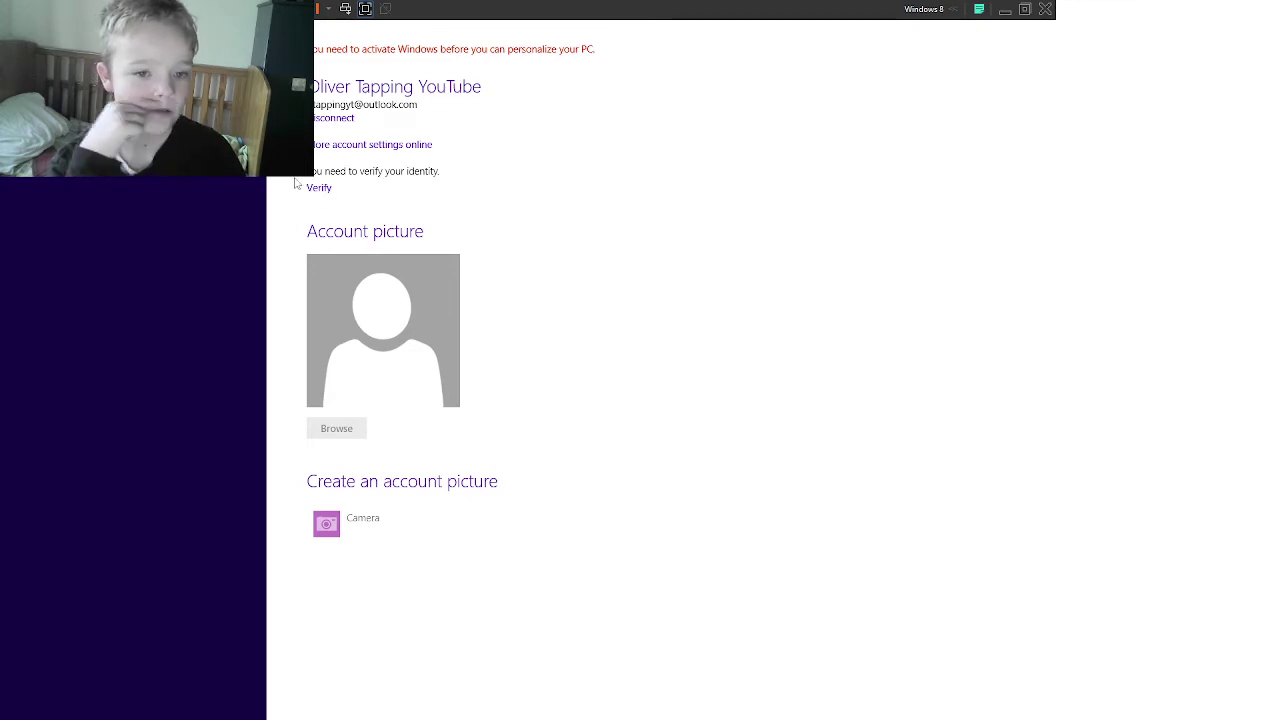
key(alt+Left)
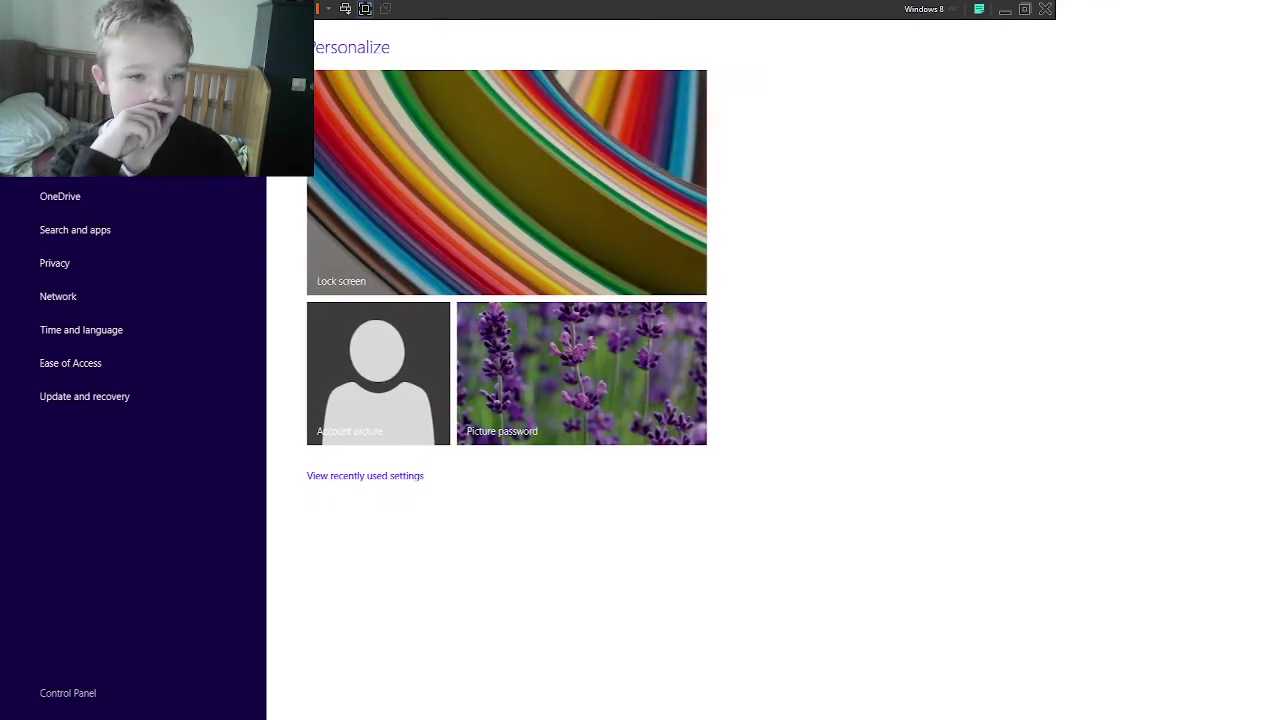
click(354, 478)
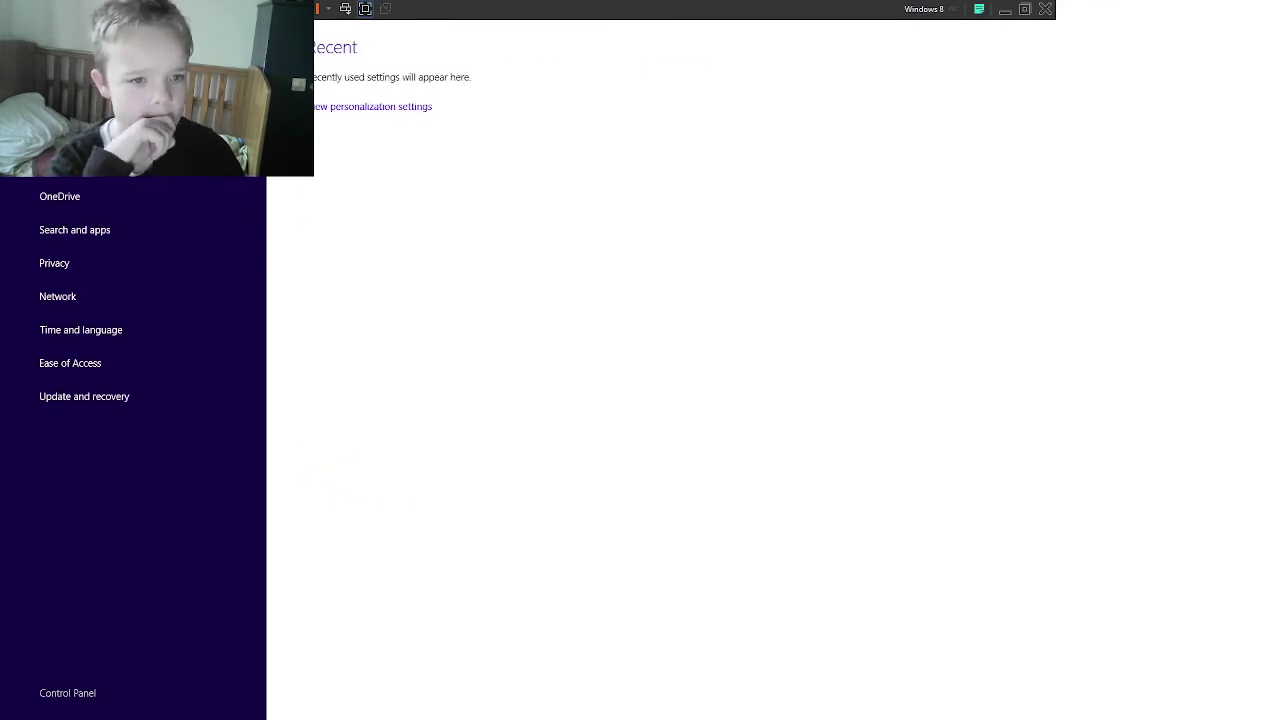
click(372, 106)
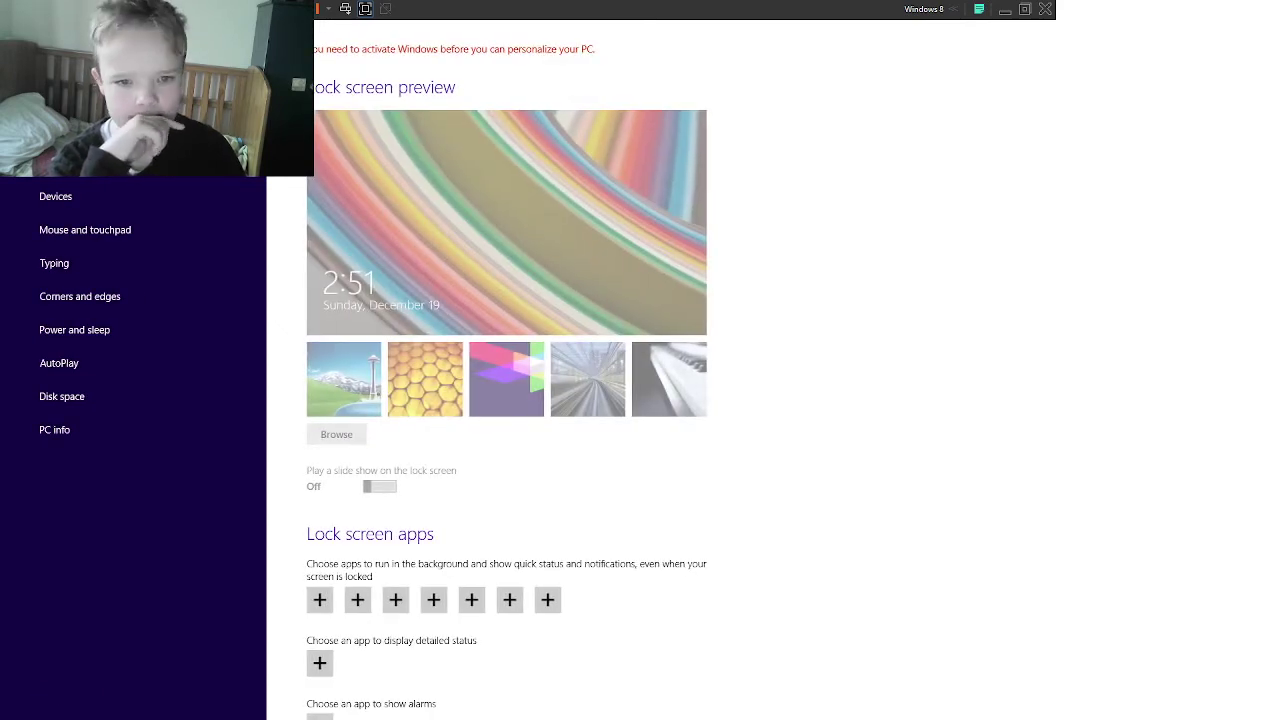
Step: Browse the Display and PC and devices pages through PC info, then return to the desktop
click(60, 130)
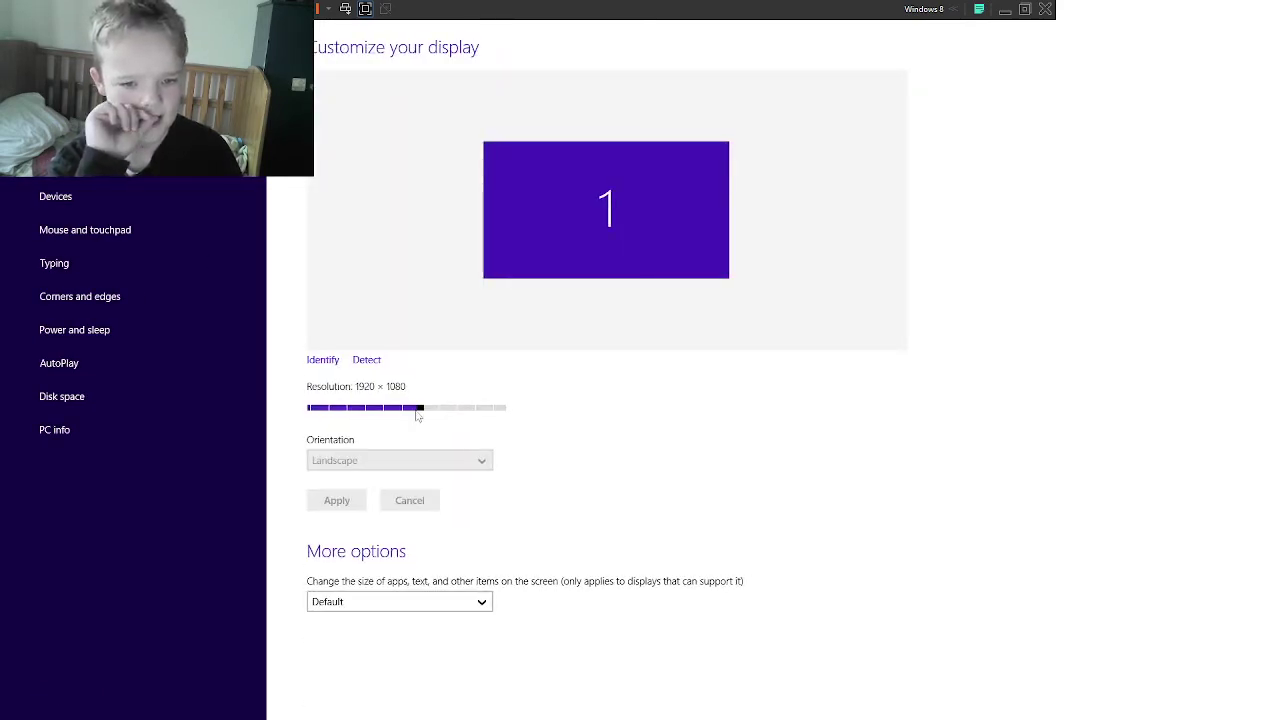
mouse_move(418, 415)
mouse_down()
mouse_move(403, 412)
mouse_move(419, 413)
mouse_up()
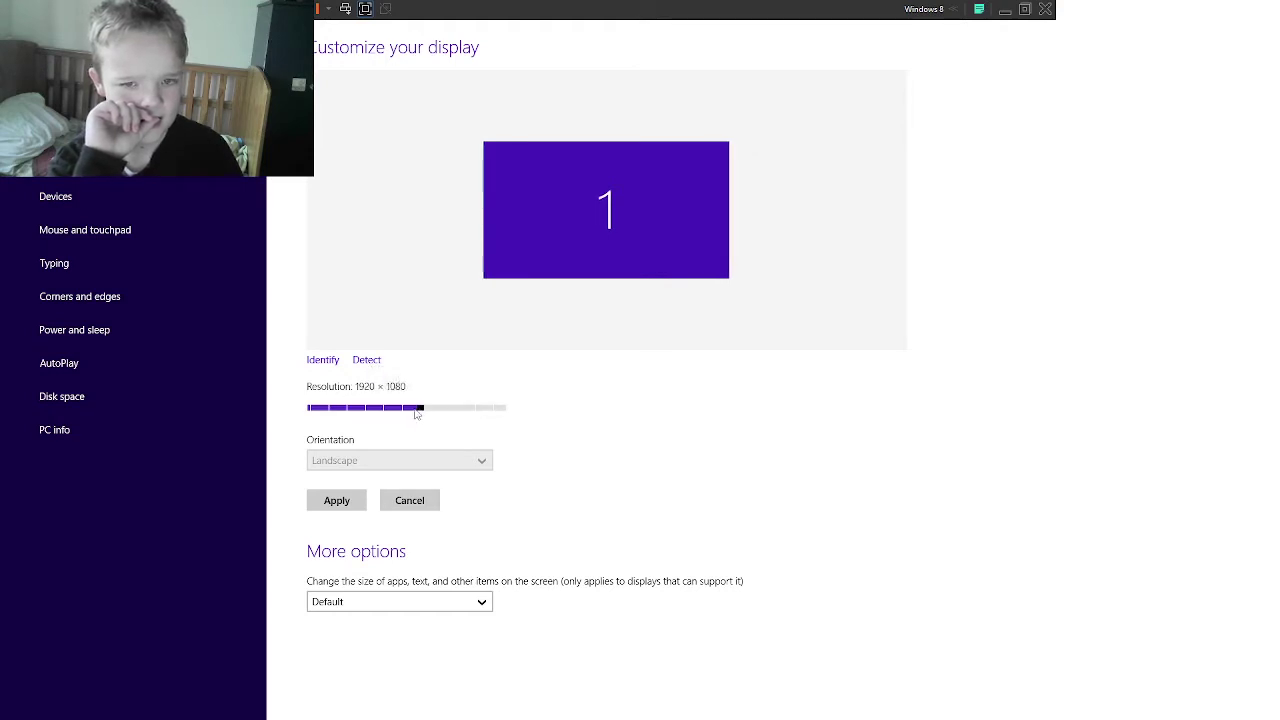
click(60, 163)
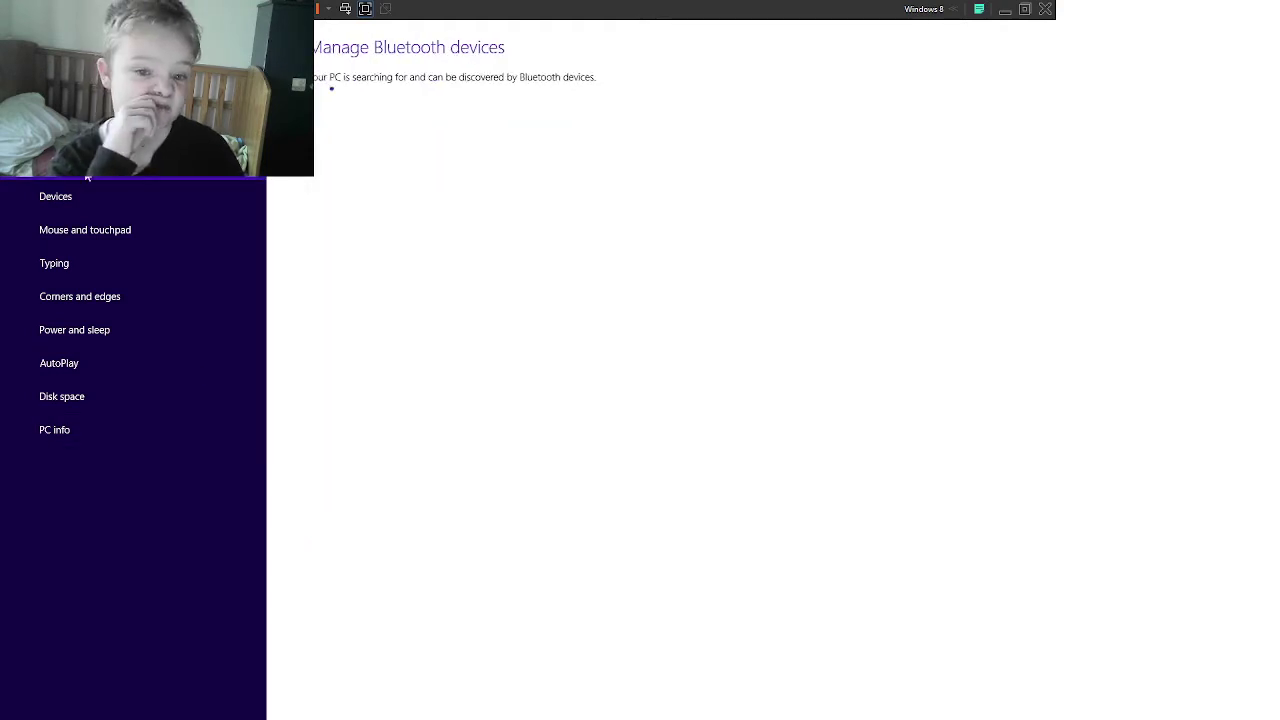
click(85, 190)
click(87, 230)
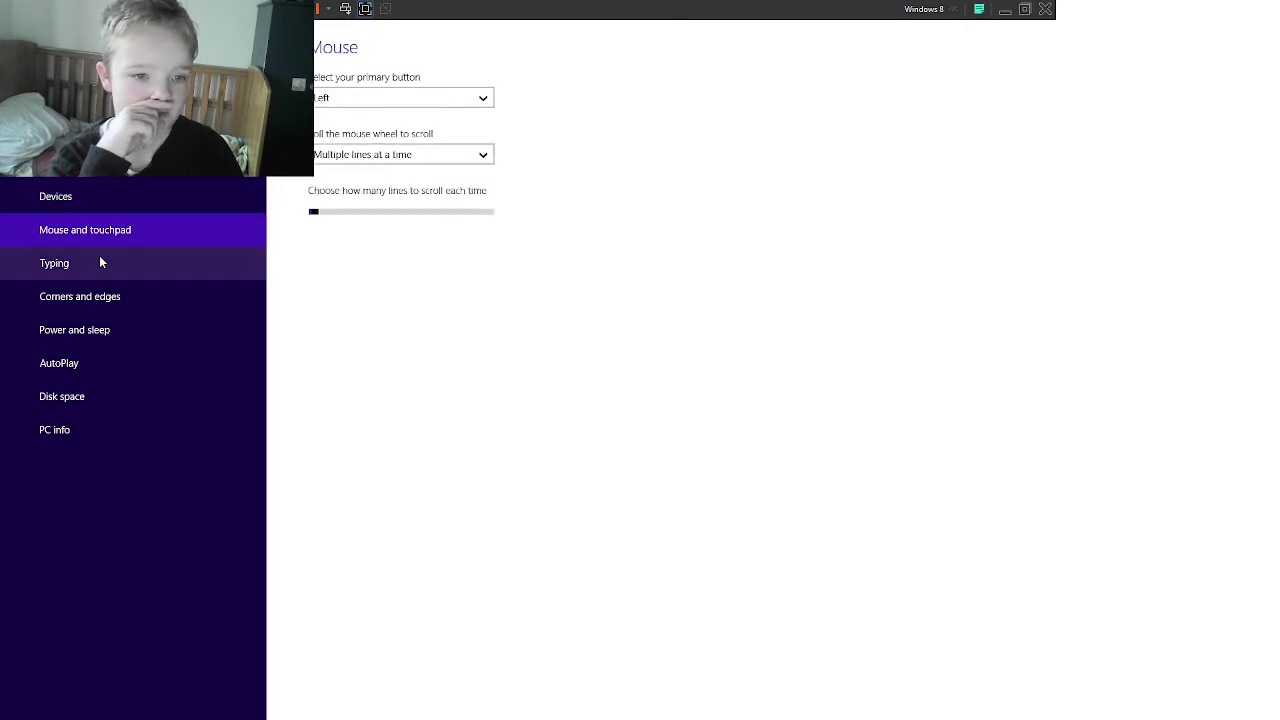
click(102, 262)
click(109, 298)
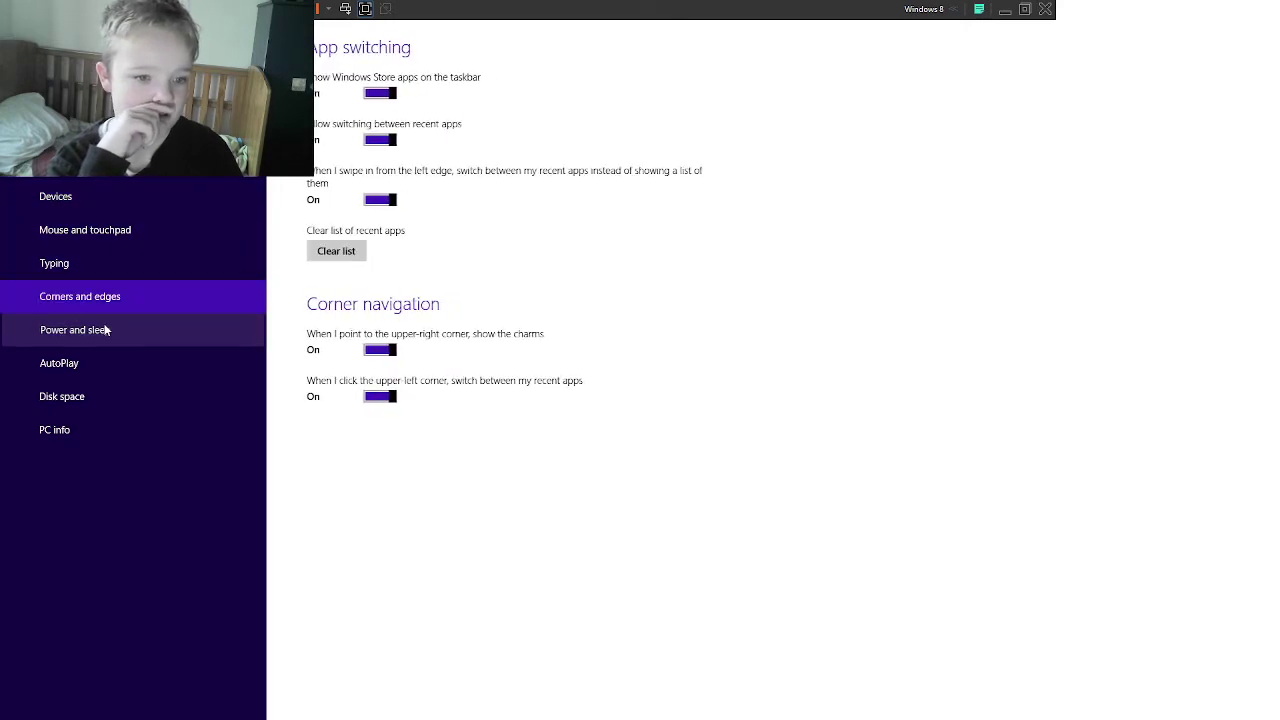
click(105, 329)
click(104, 364)
click(117, 397)
click(129, 431)
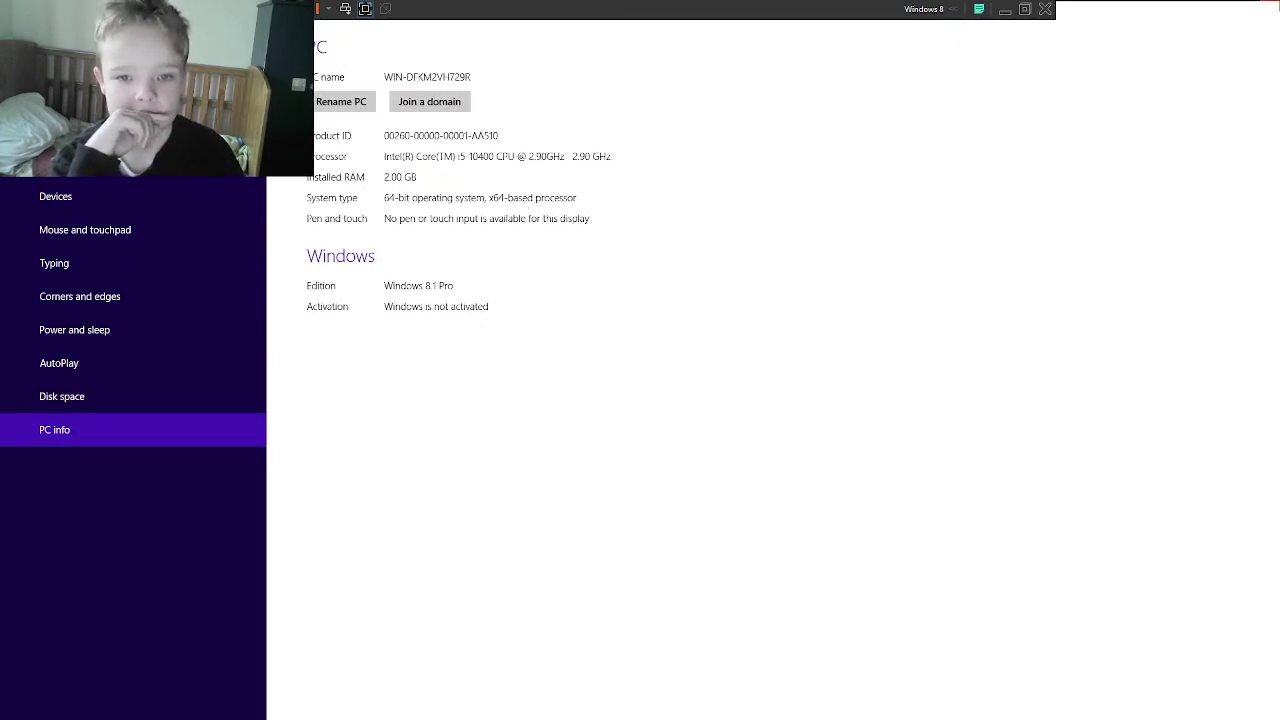
key(alt+Tab)
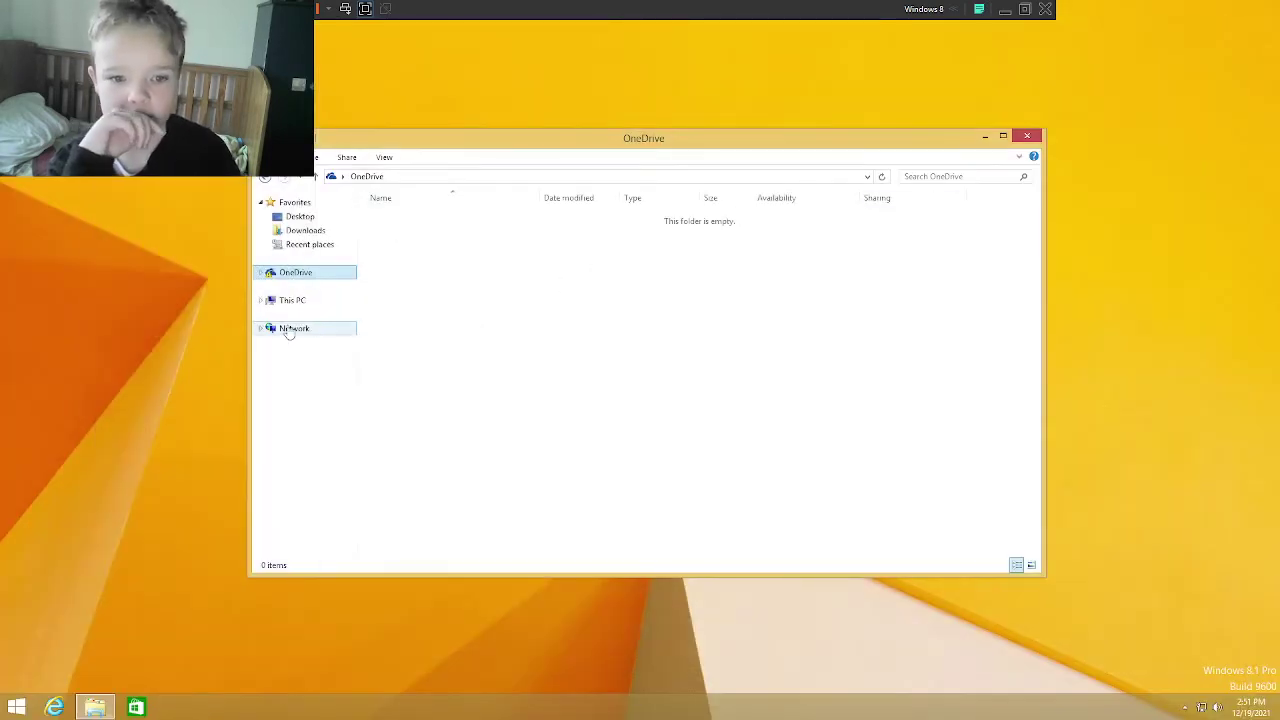
Step: From This PC, browse into C:\Users\TEMP
click(292, 300)
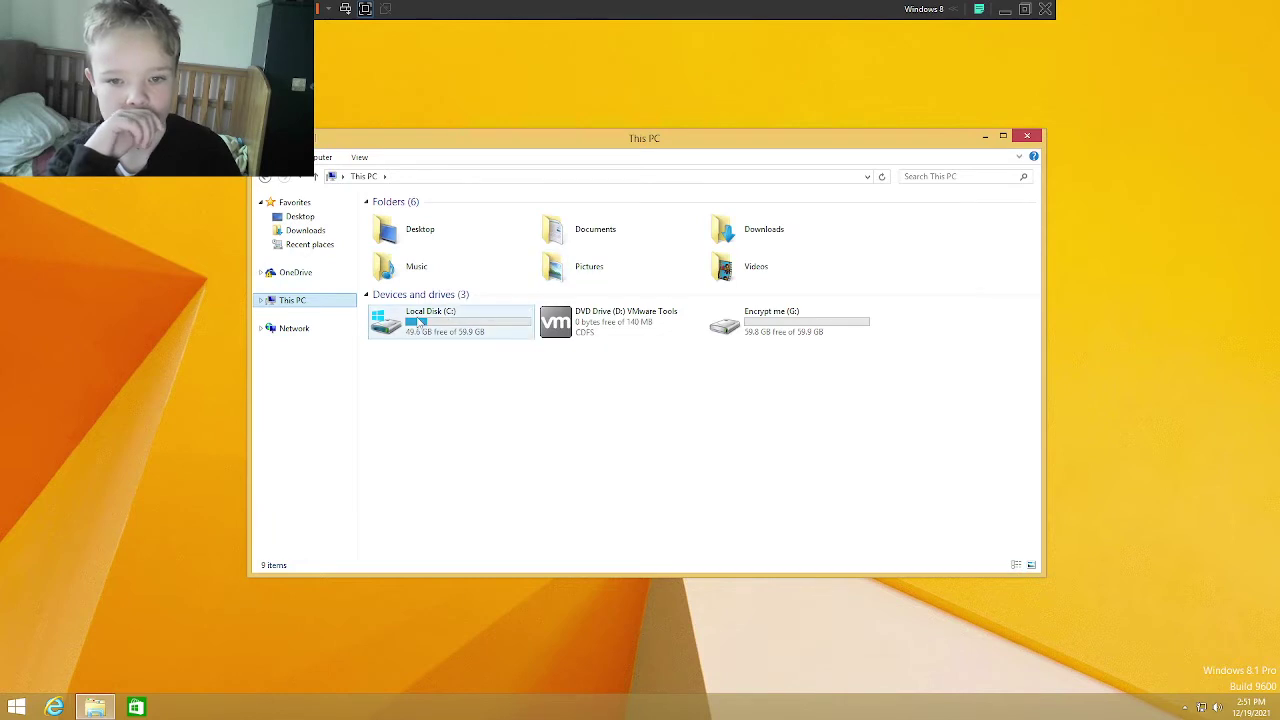
double_click(452, 312)
double_click(415, 245)
double_click(415, 247)
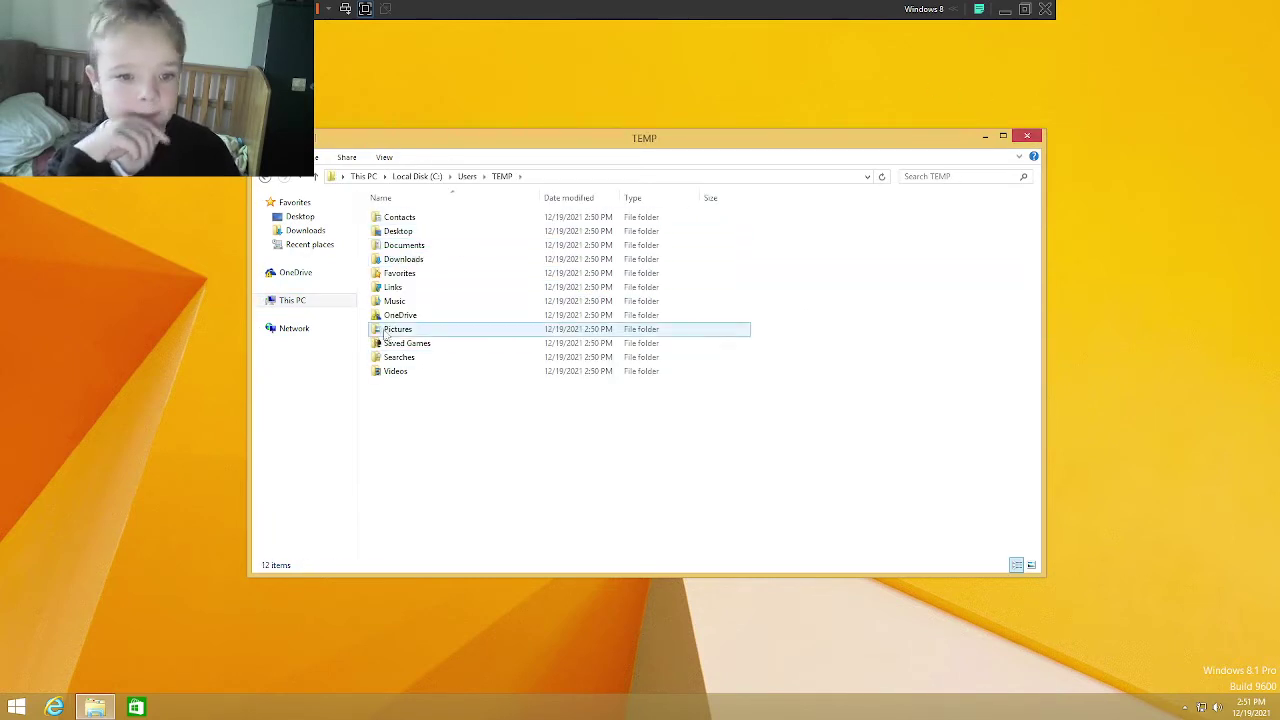
click(305, 302)
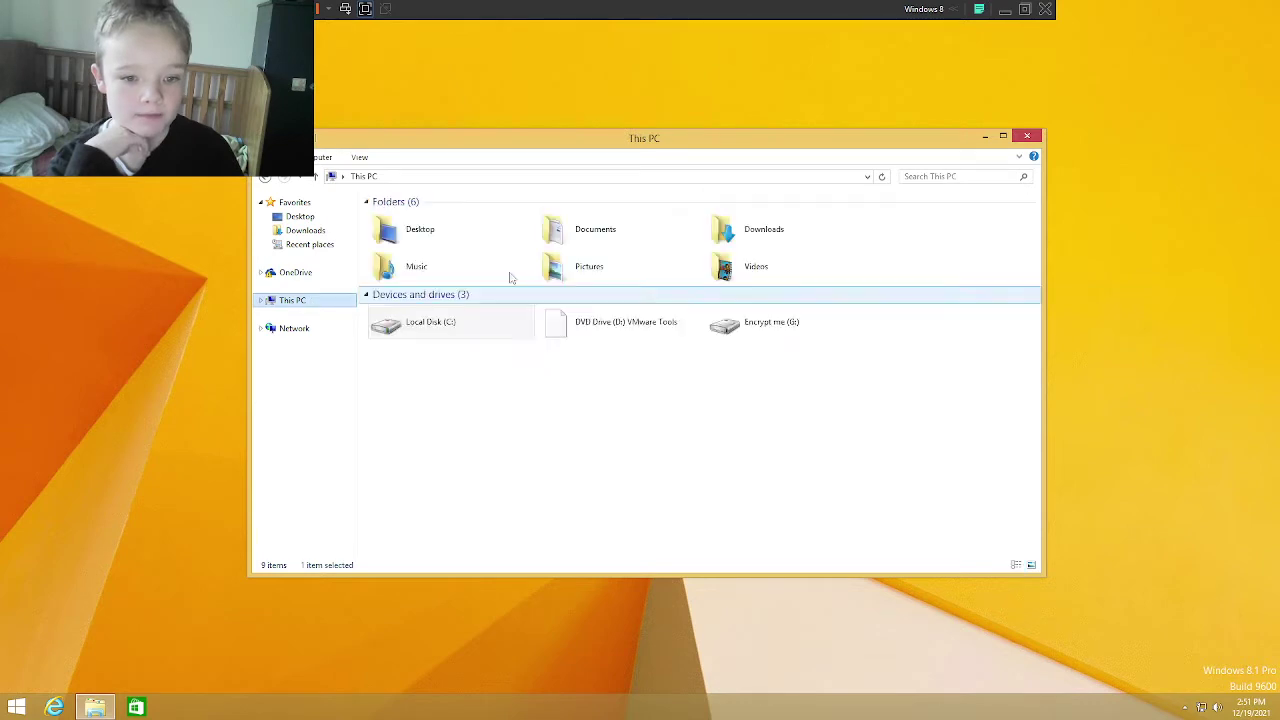
Step: Look into Program Files, then open C:\Windows and select the Boot folder
double_click(432, 318)
double_click(409, 222)
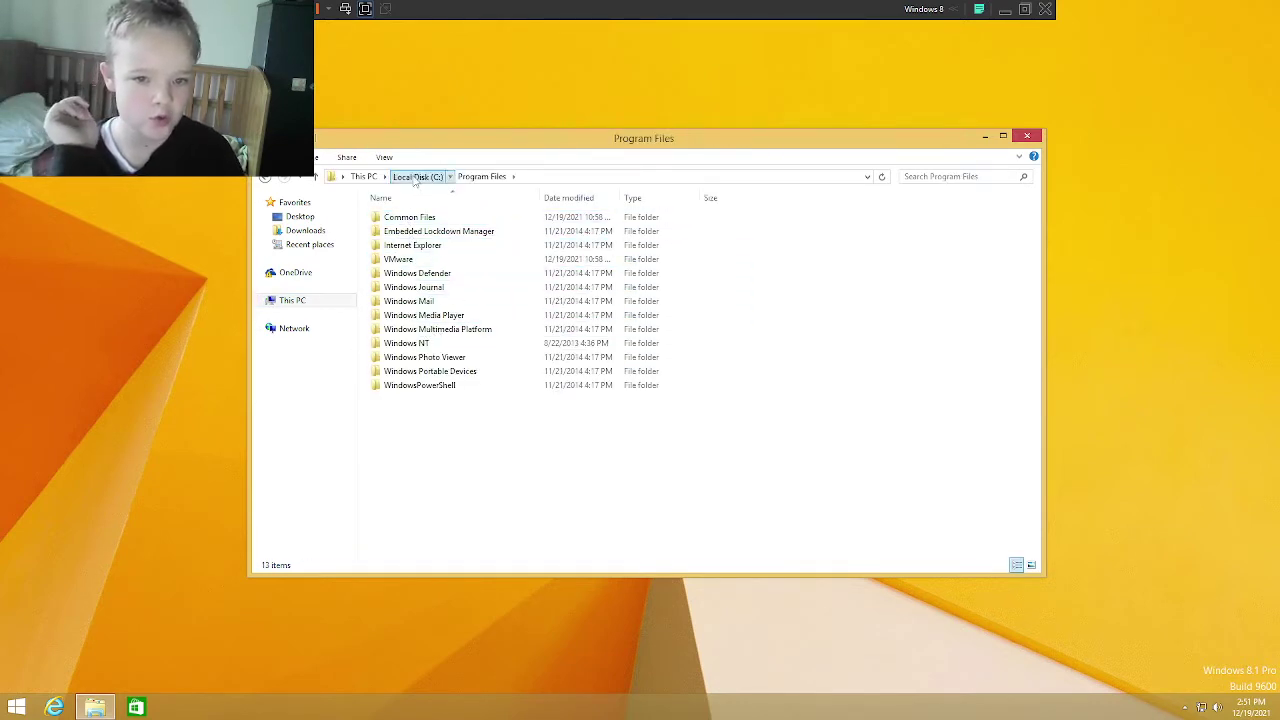
click(416, 178)
double_click(400, 260)
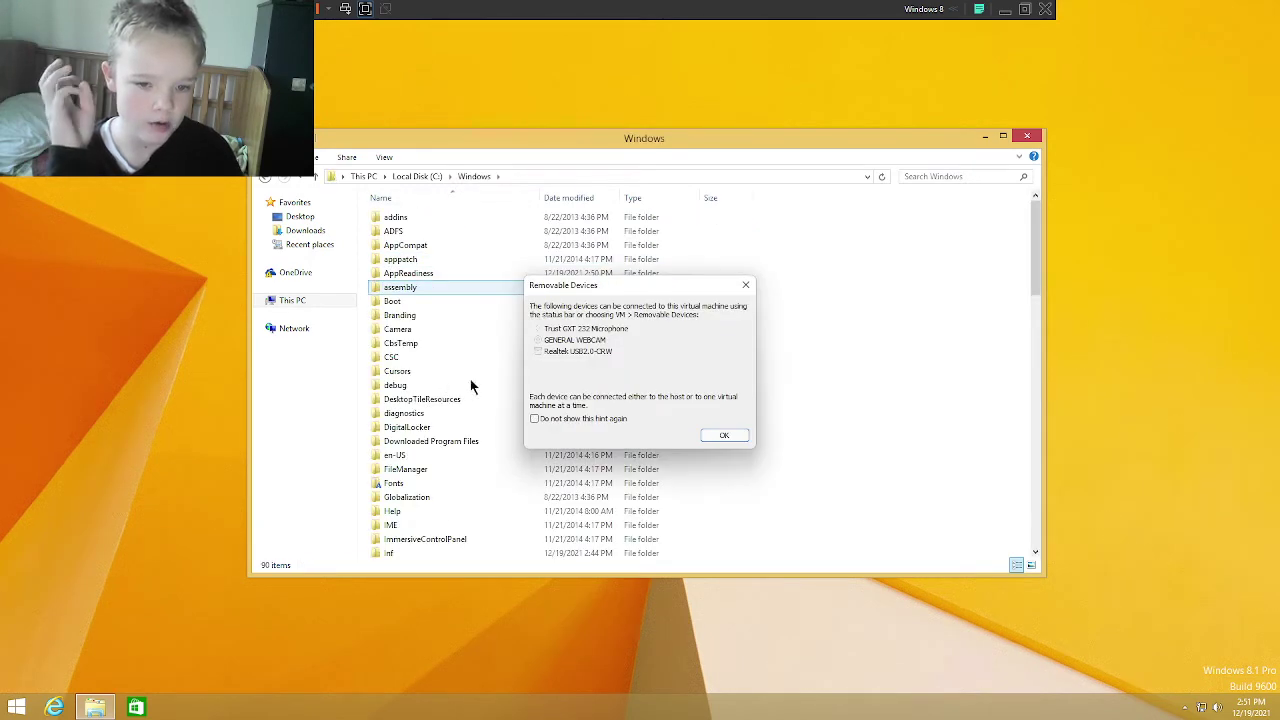
click(724, 437)
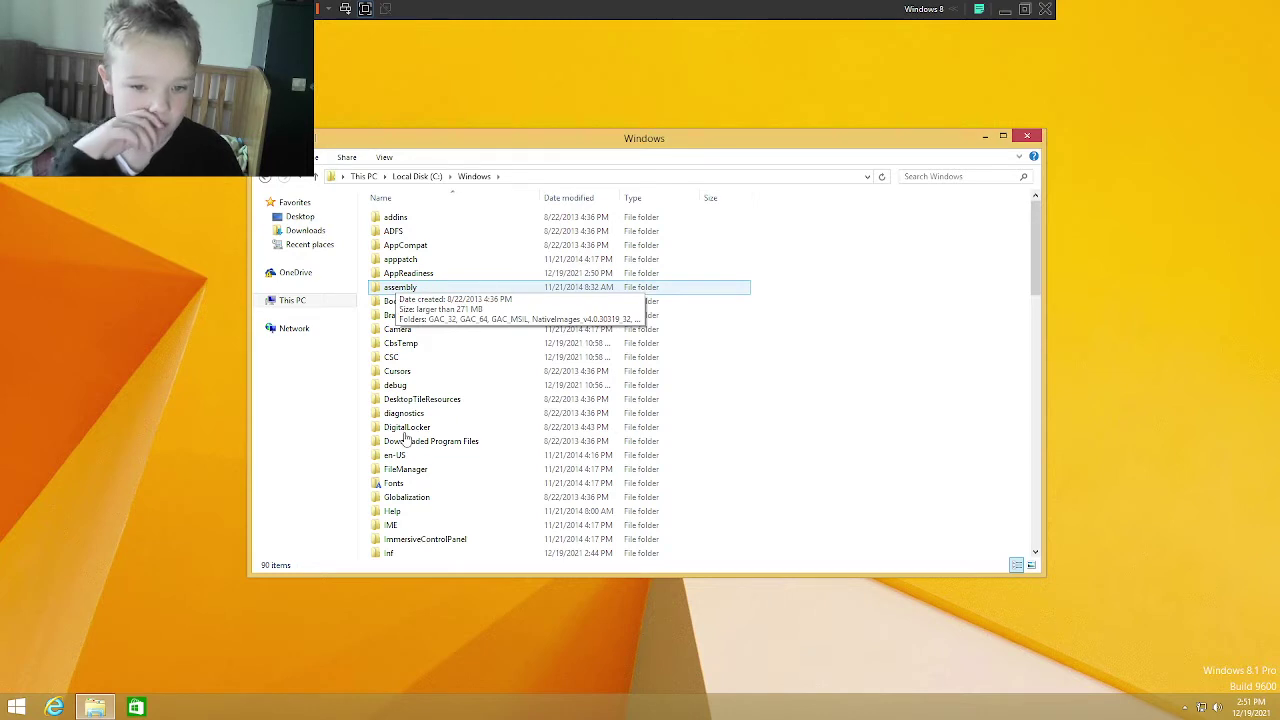
click(393, 303)
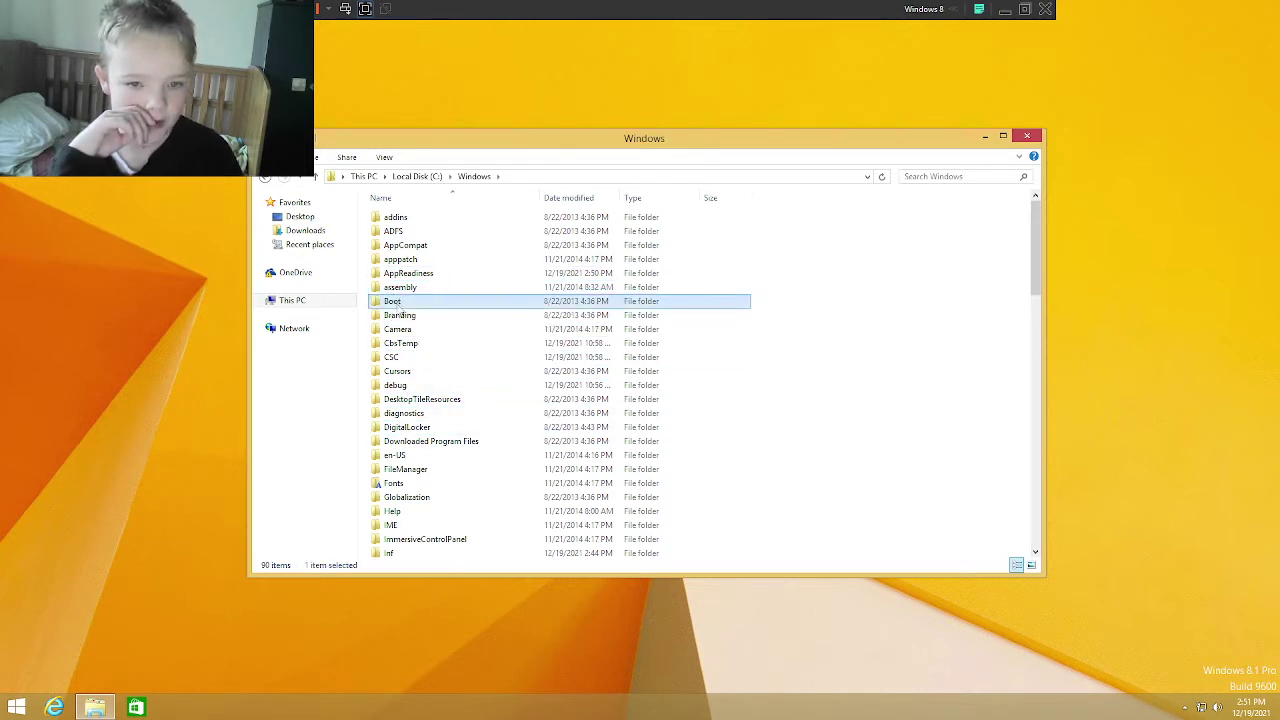
Step: Try to delete the Boot folder and give up when access is denied
key(Delete)
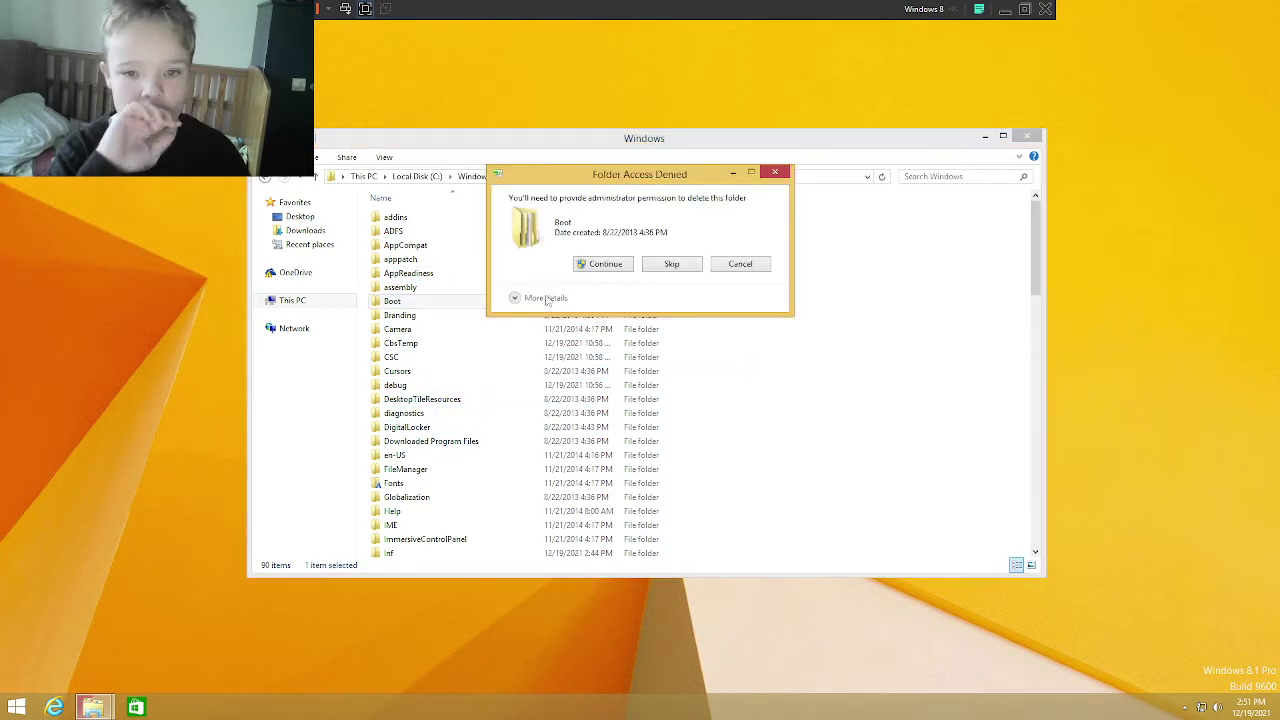
click(578, 266)
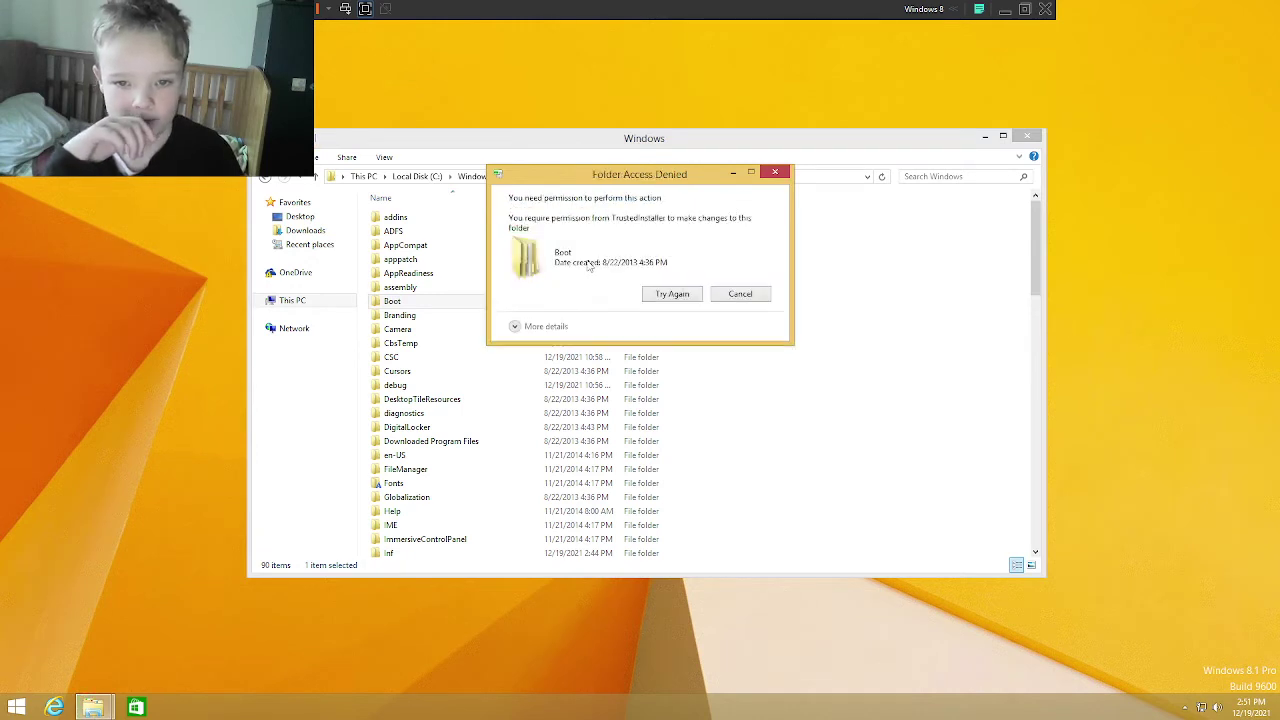
click(672, 296)
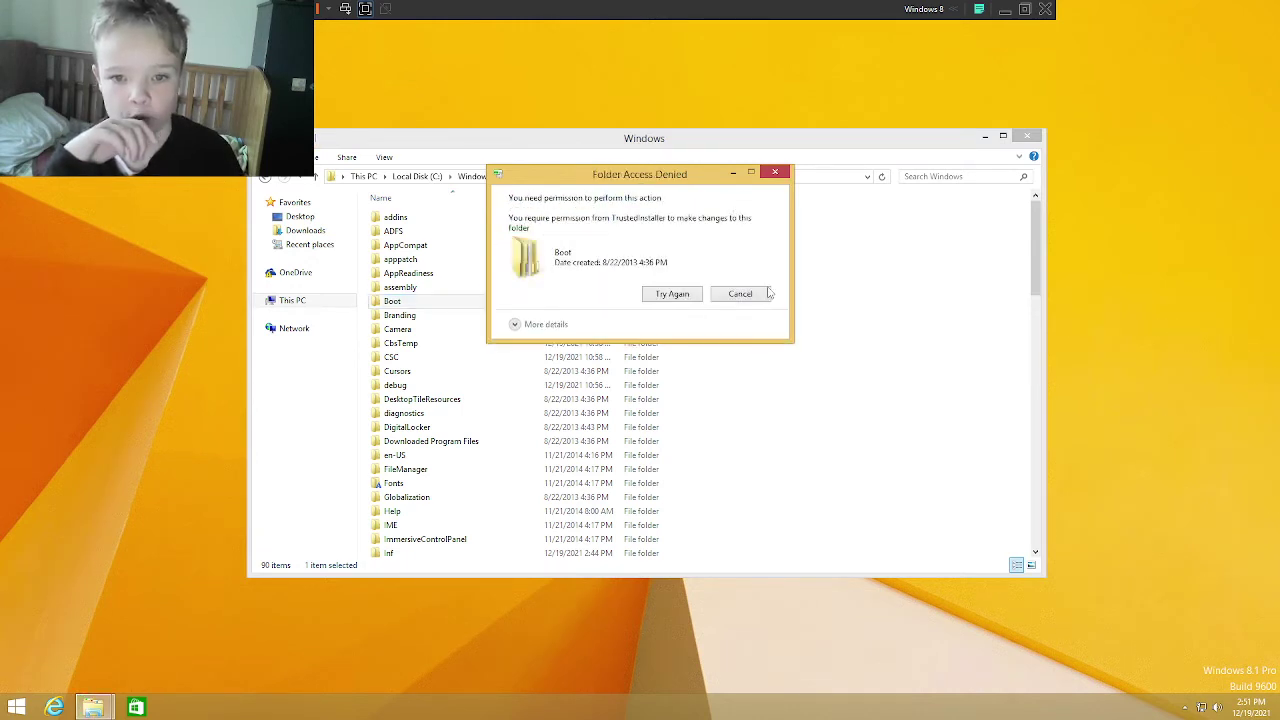
click(740, 294)
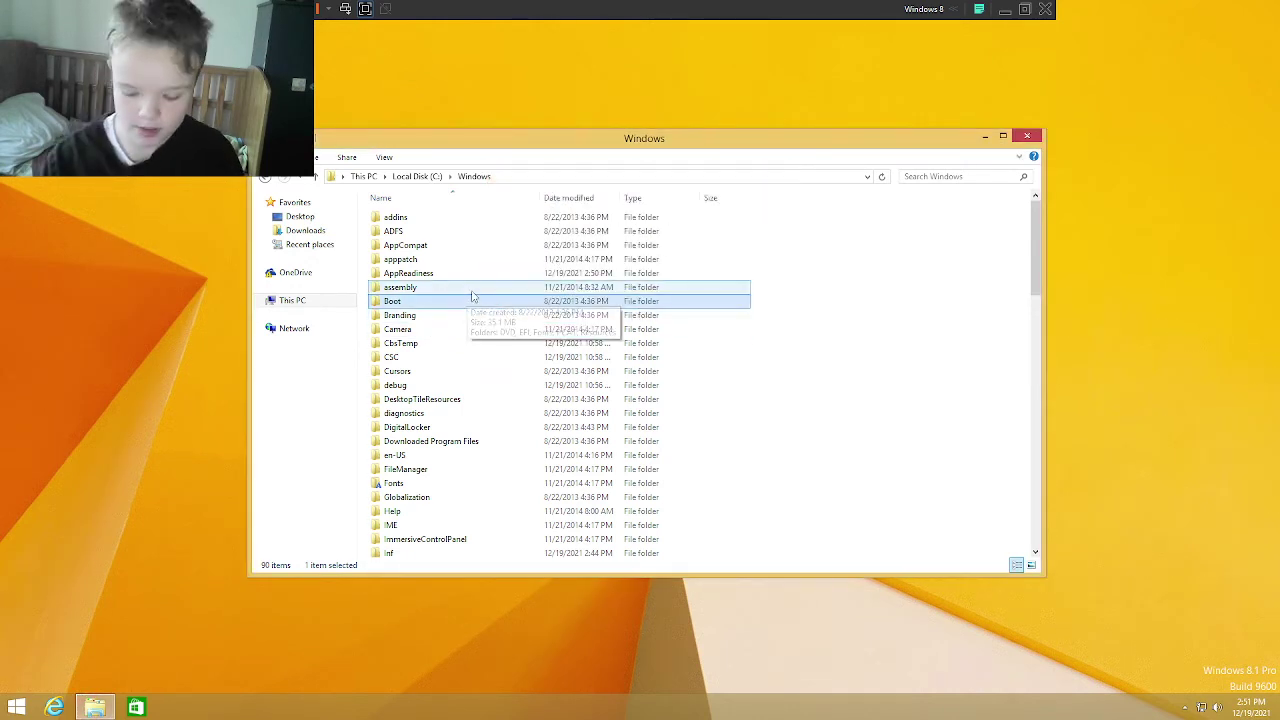
Step: Open the Boot folder's Properties Security tab and its Advanced Security Settings
right_click(380, 302)
click(451, 476)
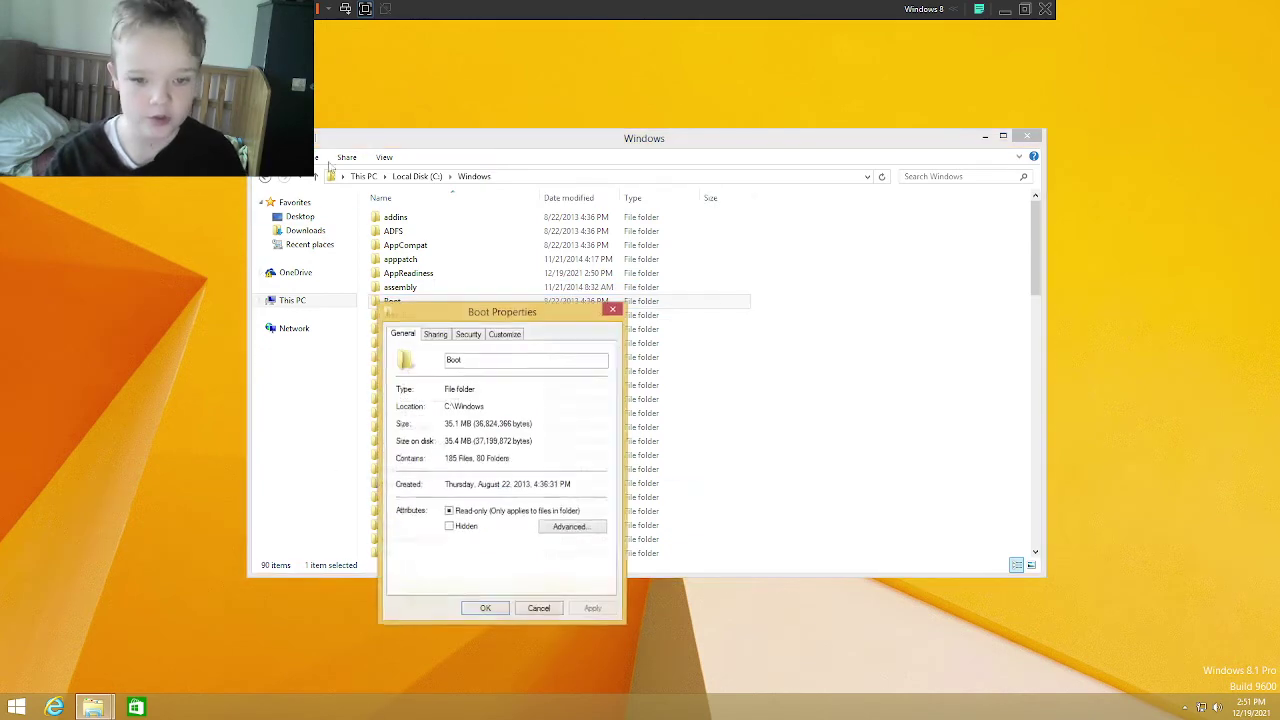
click(437, 334)
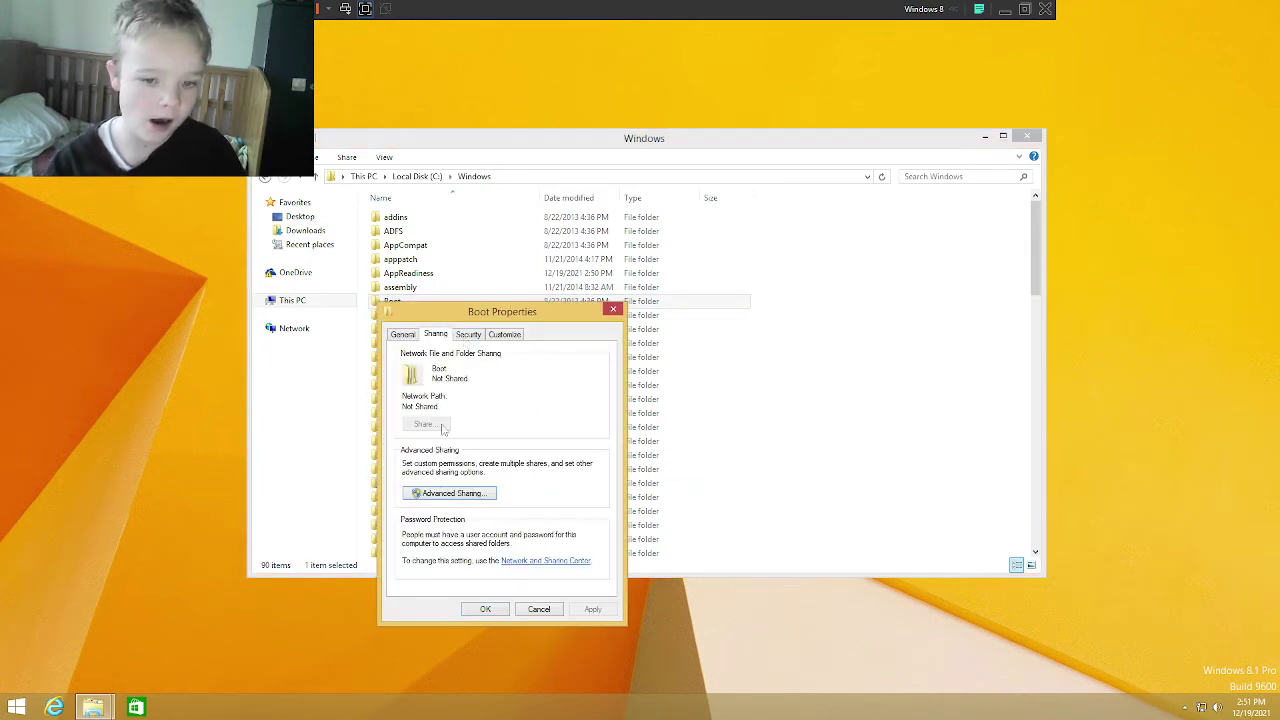
click(468, 335)
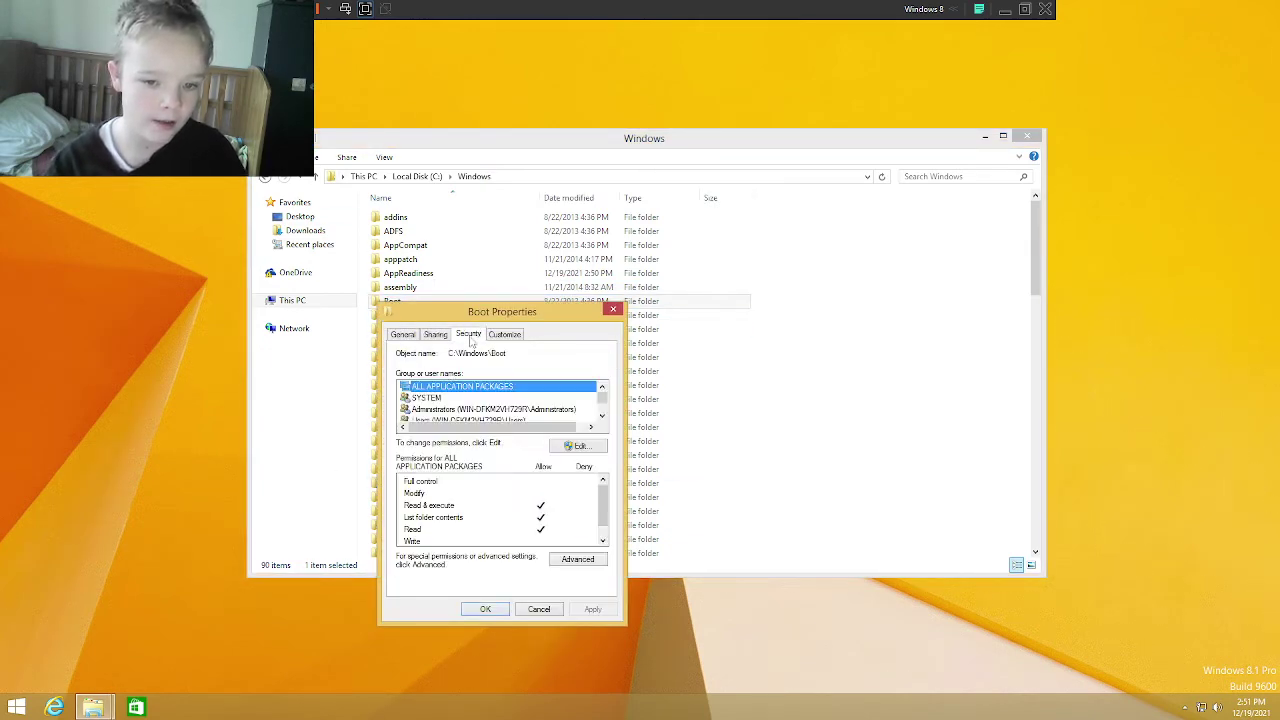
click(577, 560)
Step: Change Boot's owner to your own account, apply, and reopen Advanced Security Settings
click(541, 236)
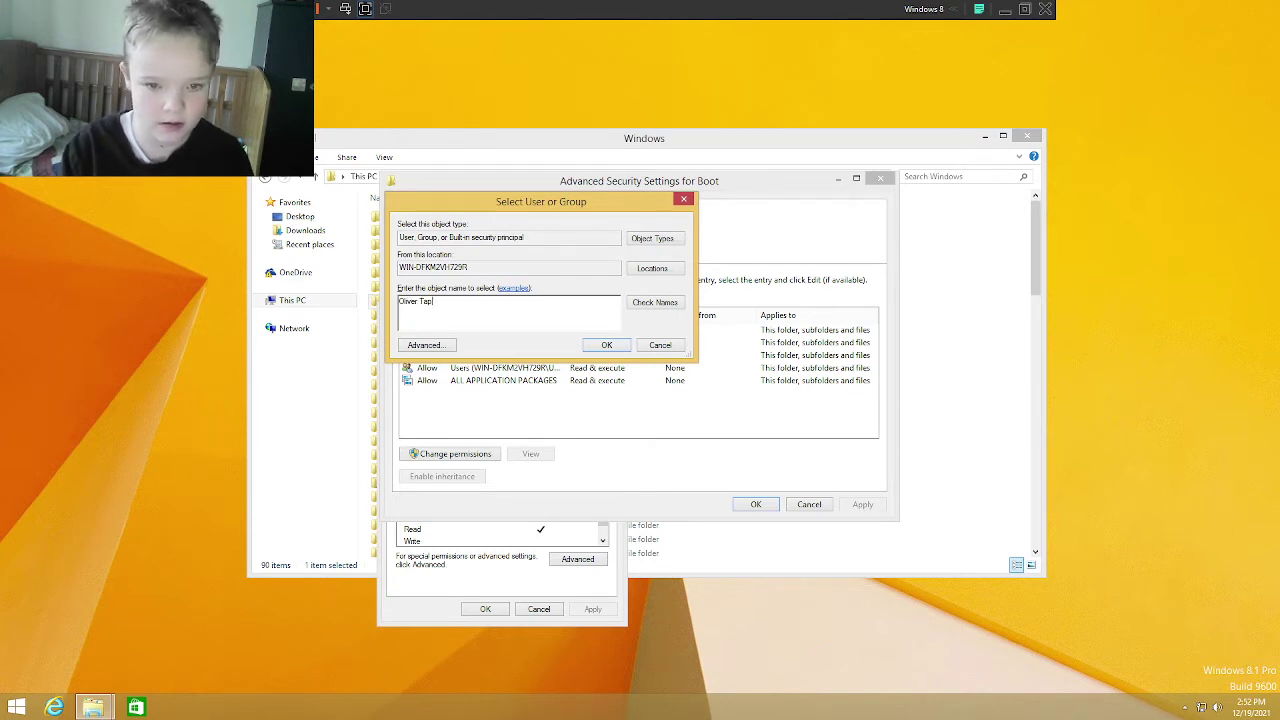
click(655, 303)
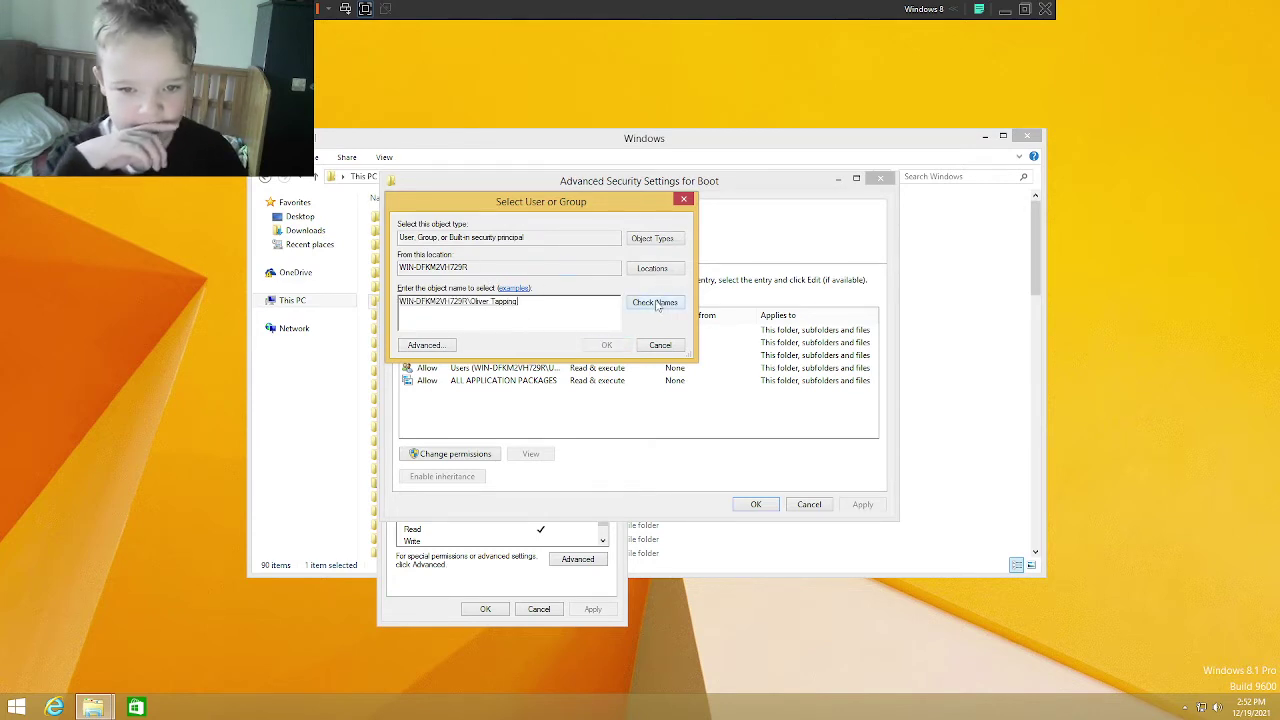
click(593, 350)
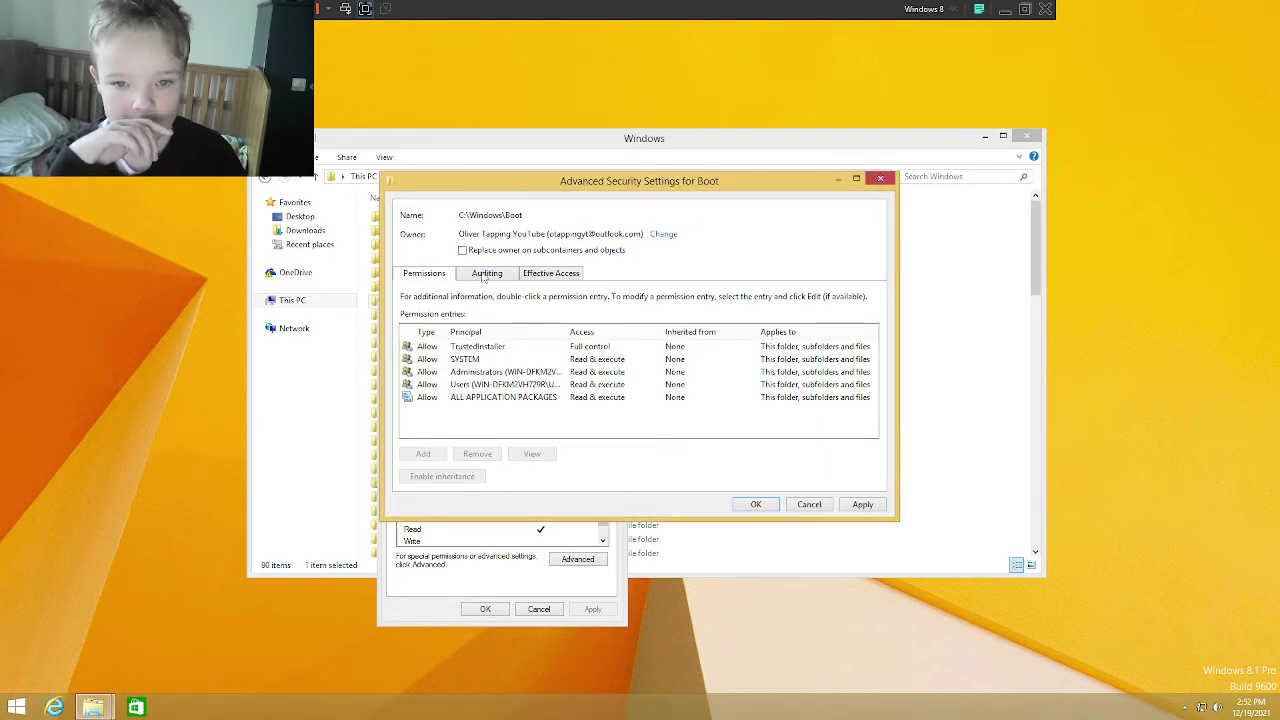
click(860, 505)
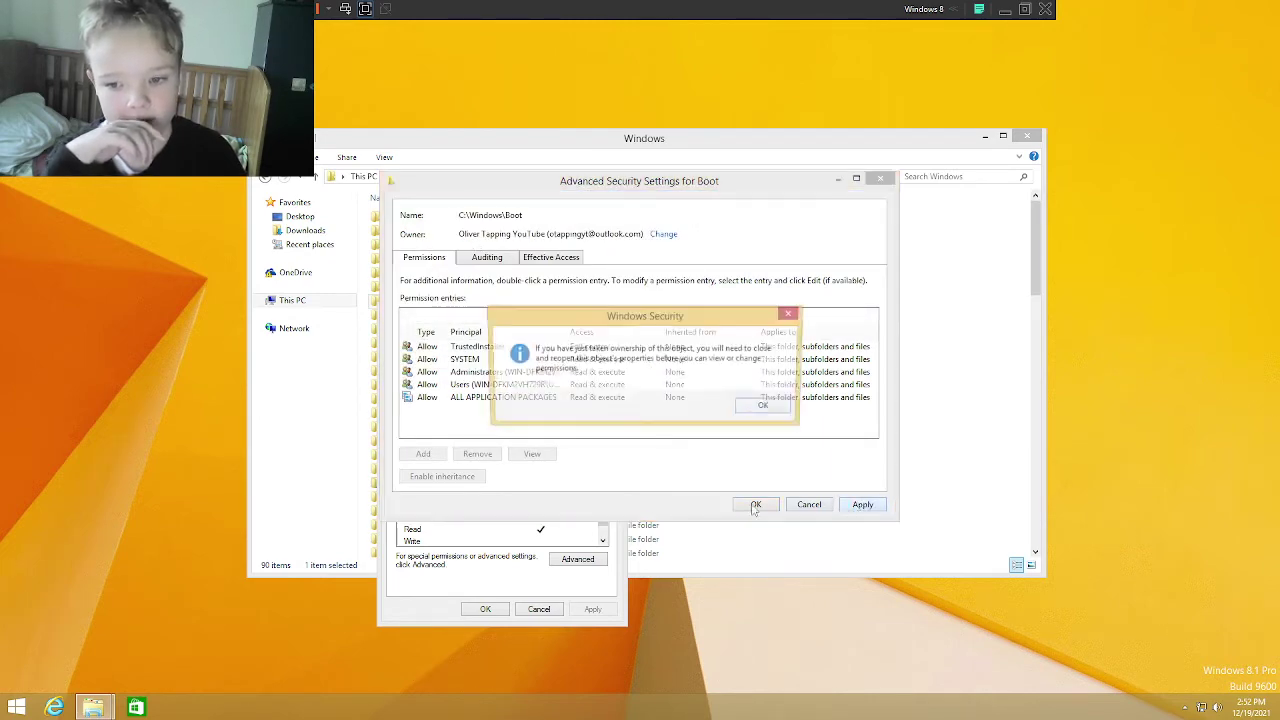
click(767, 408)
click(762, 505)
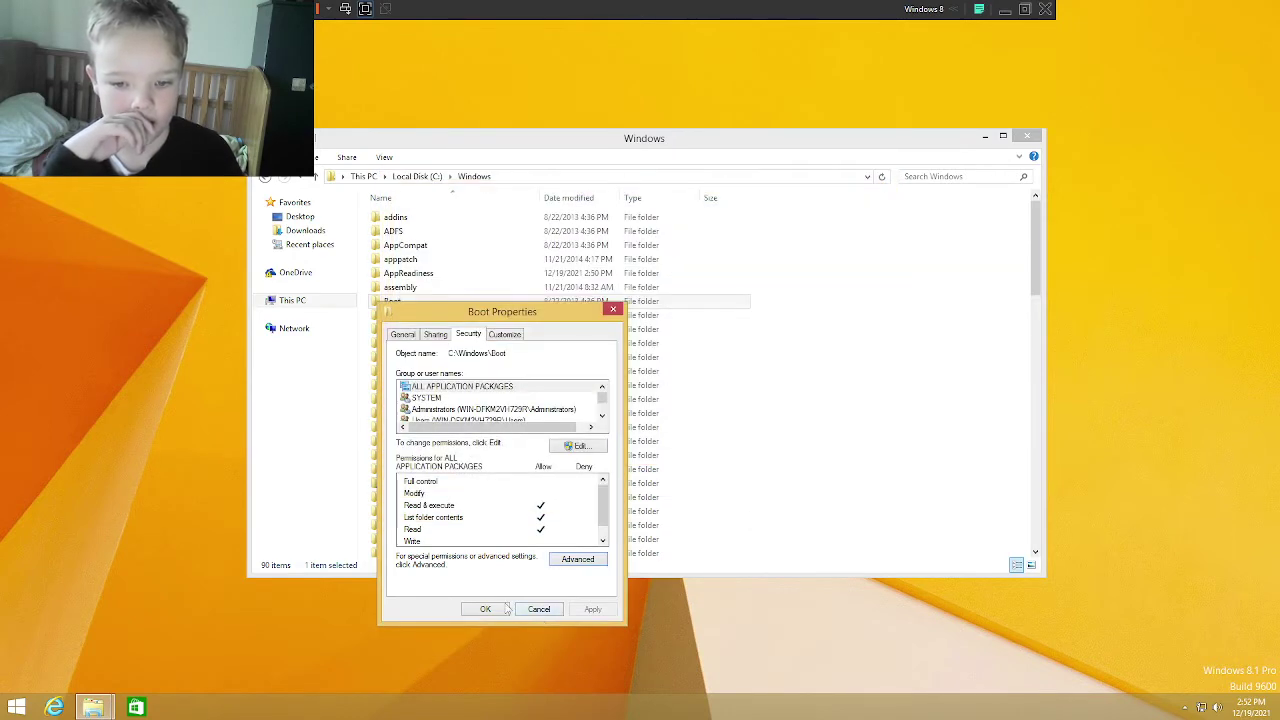
click(577, 559)
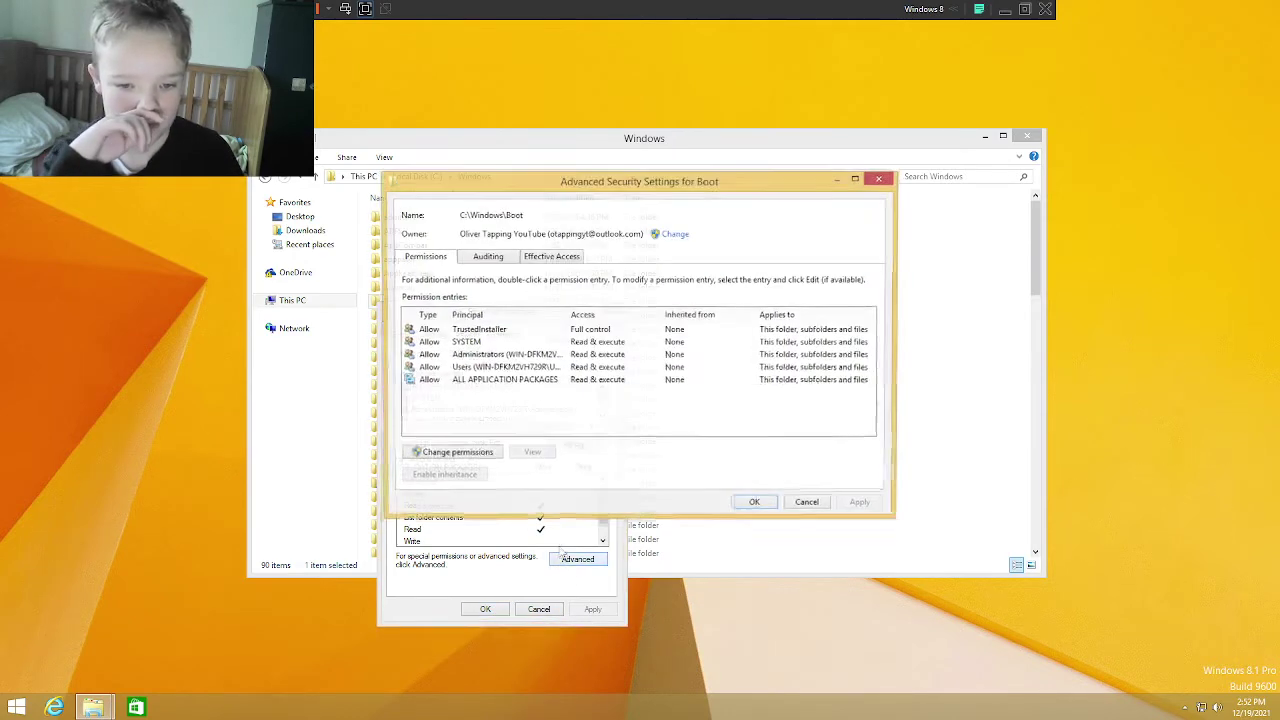
Step: Add an Allow Full control entry for your account on Boot, covering folder, subfolders and files
click(450, 454)
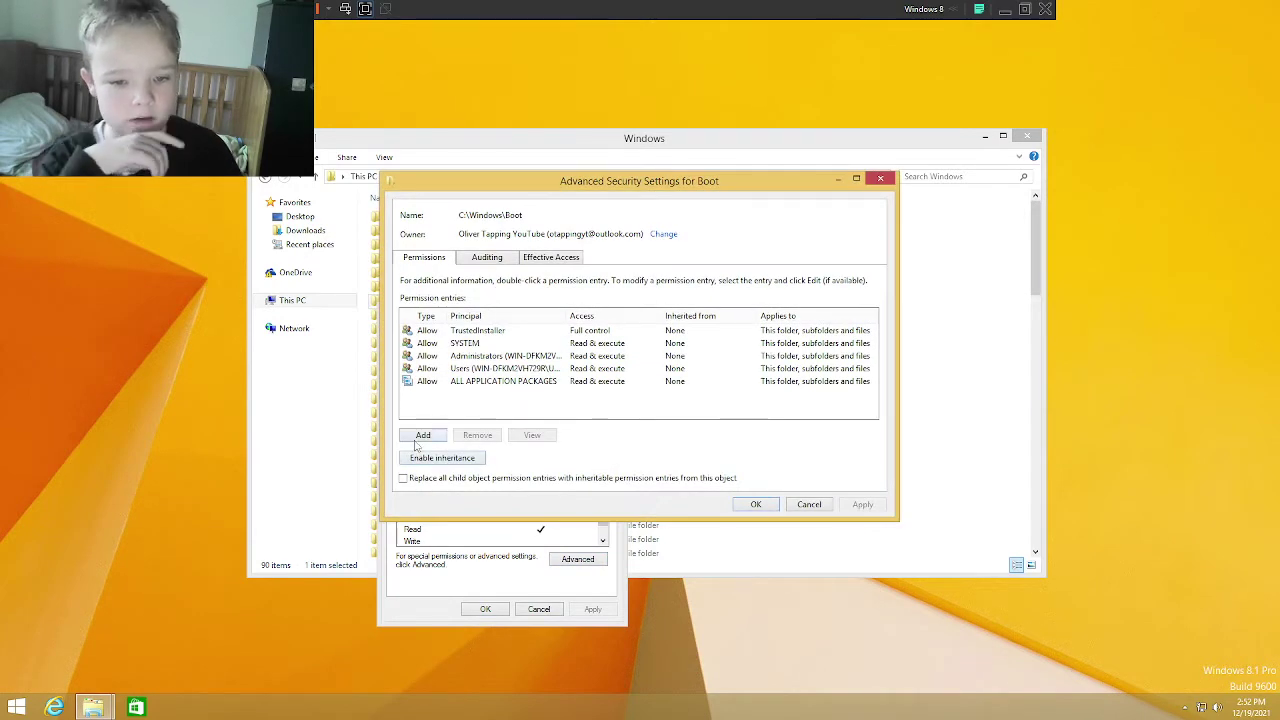
click(418, 440)
click(416, 198)
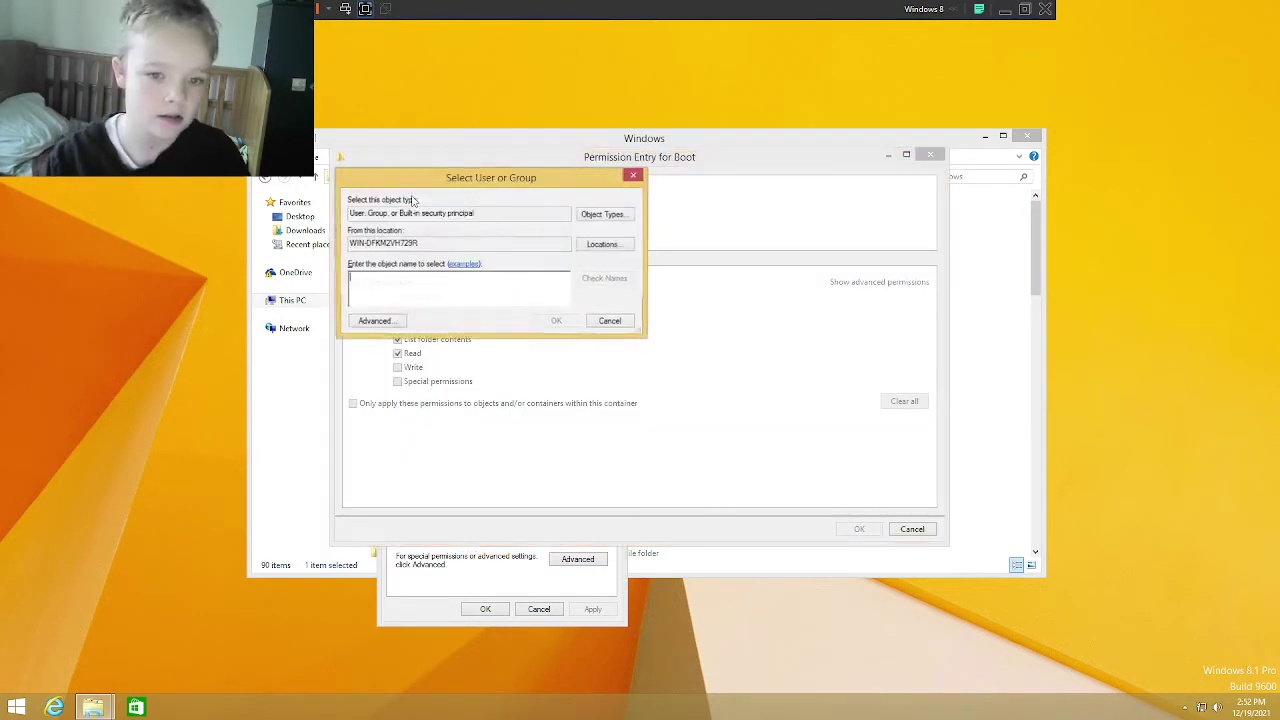
text(Oliver Tapping)
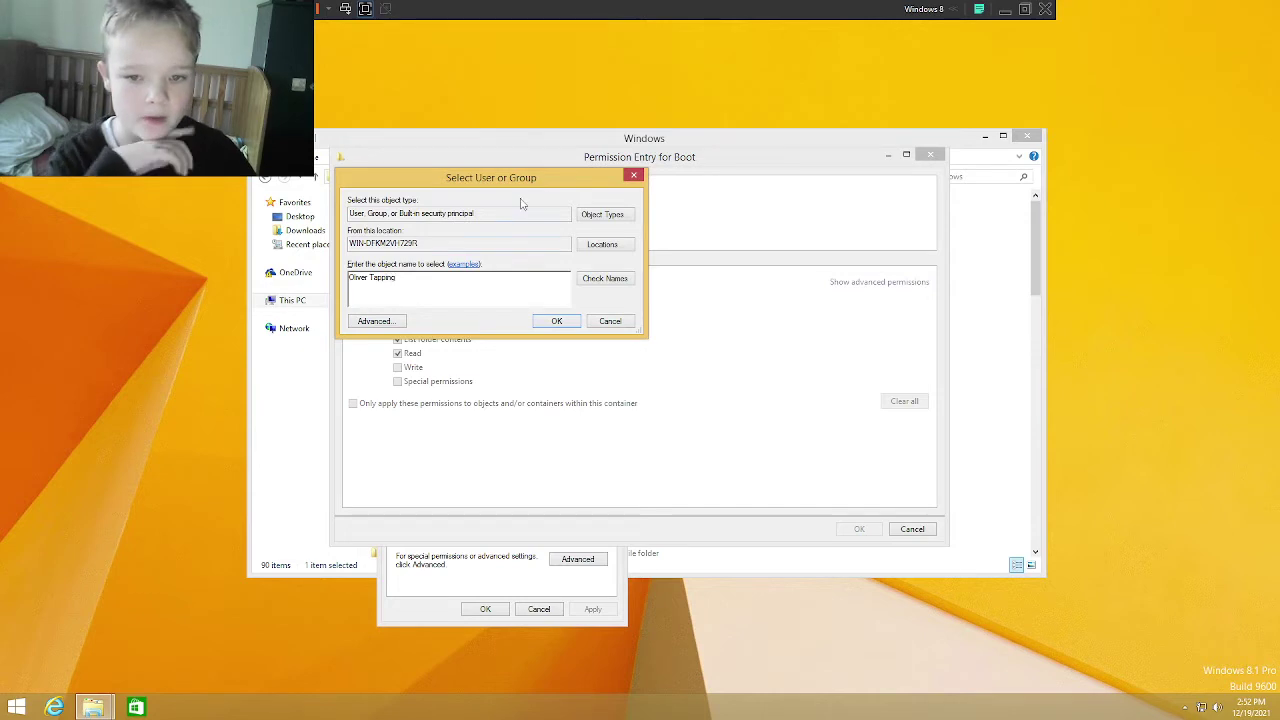
click(615, 280)
click(557, 321)
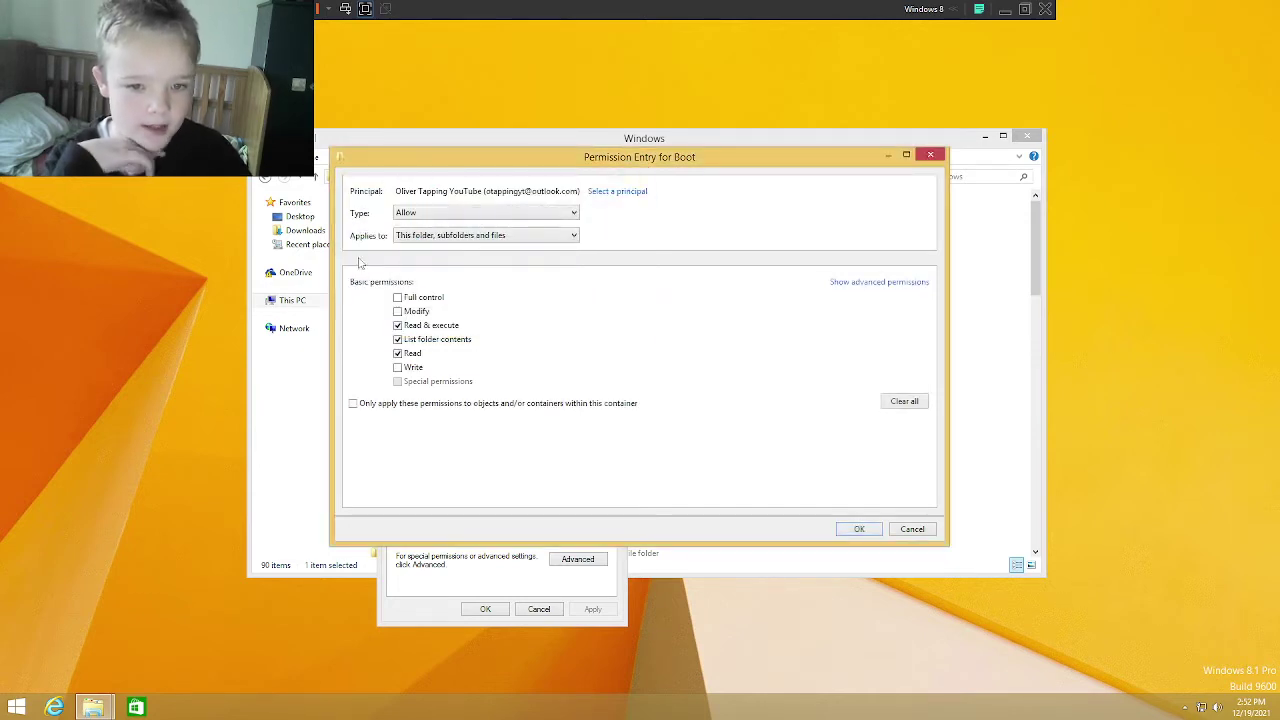
click(407, 213)
click(407, 213)
click(407, 237)
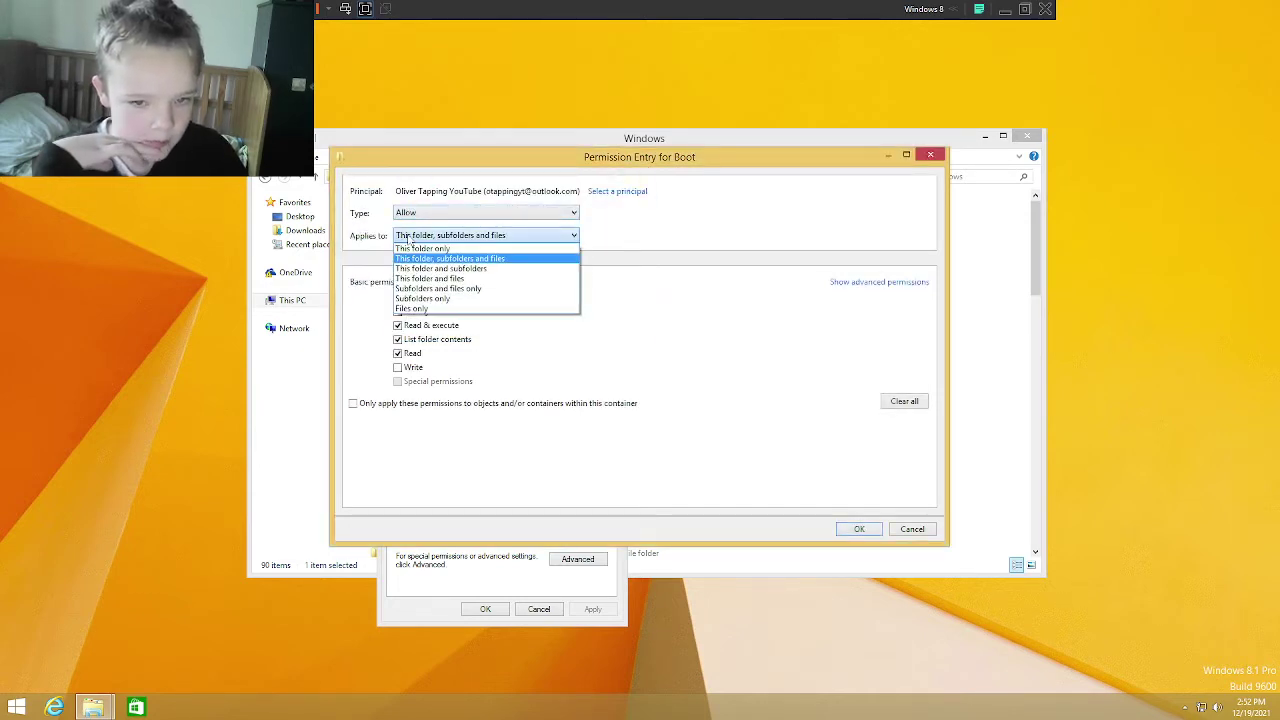
click(407, 240)
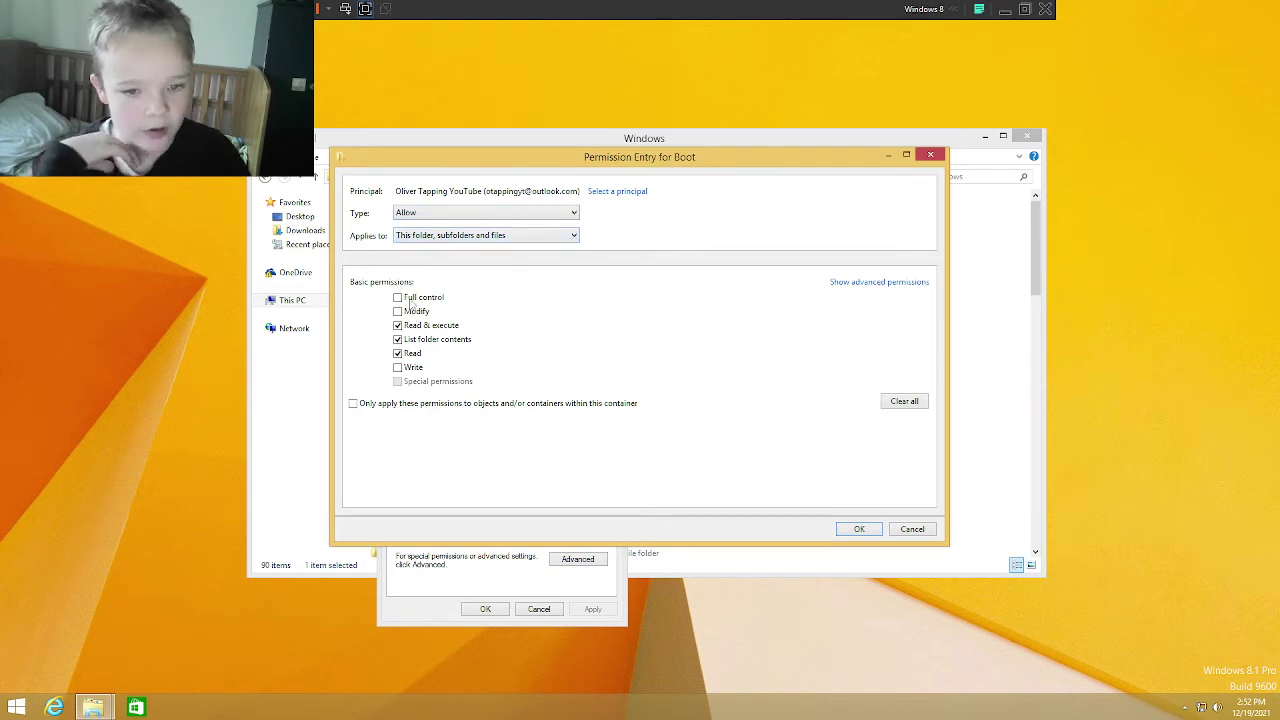
click(857, 529)
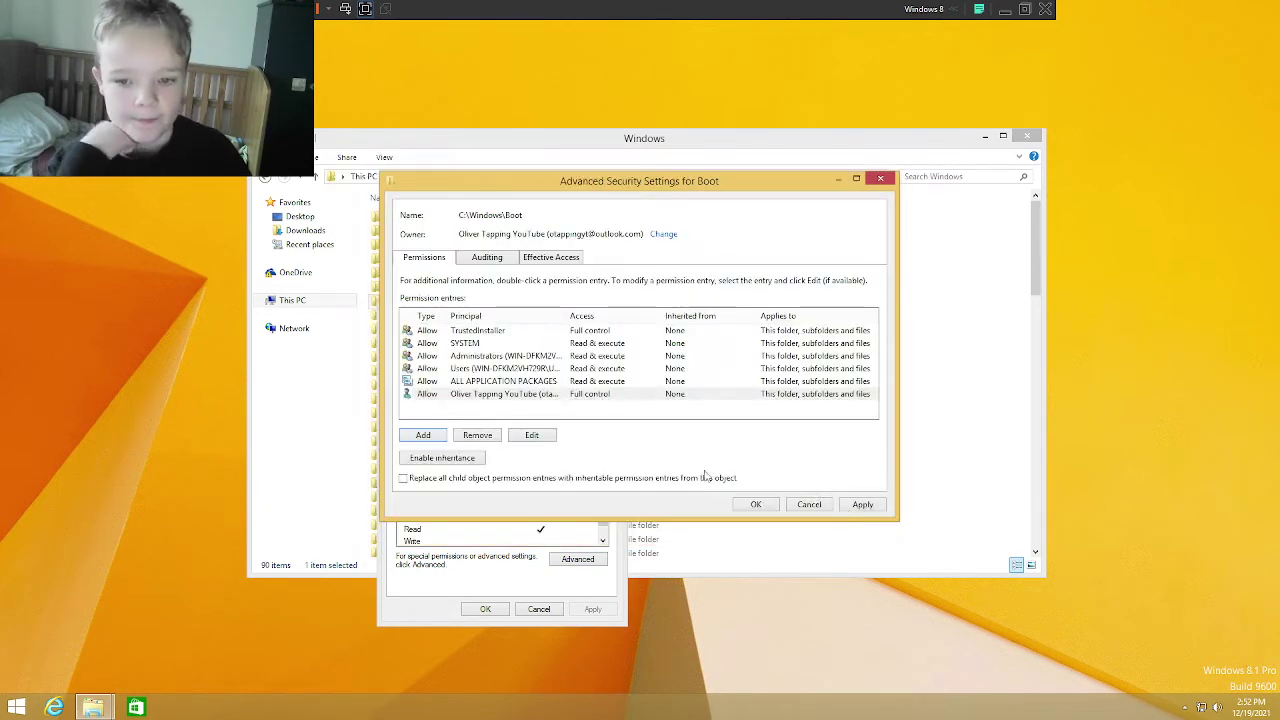
Step: Apply the entry and replace all child object permissions, accepting the system folder warnings
click(862, 504)
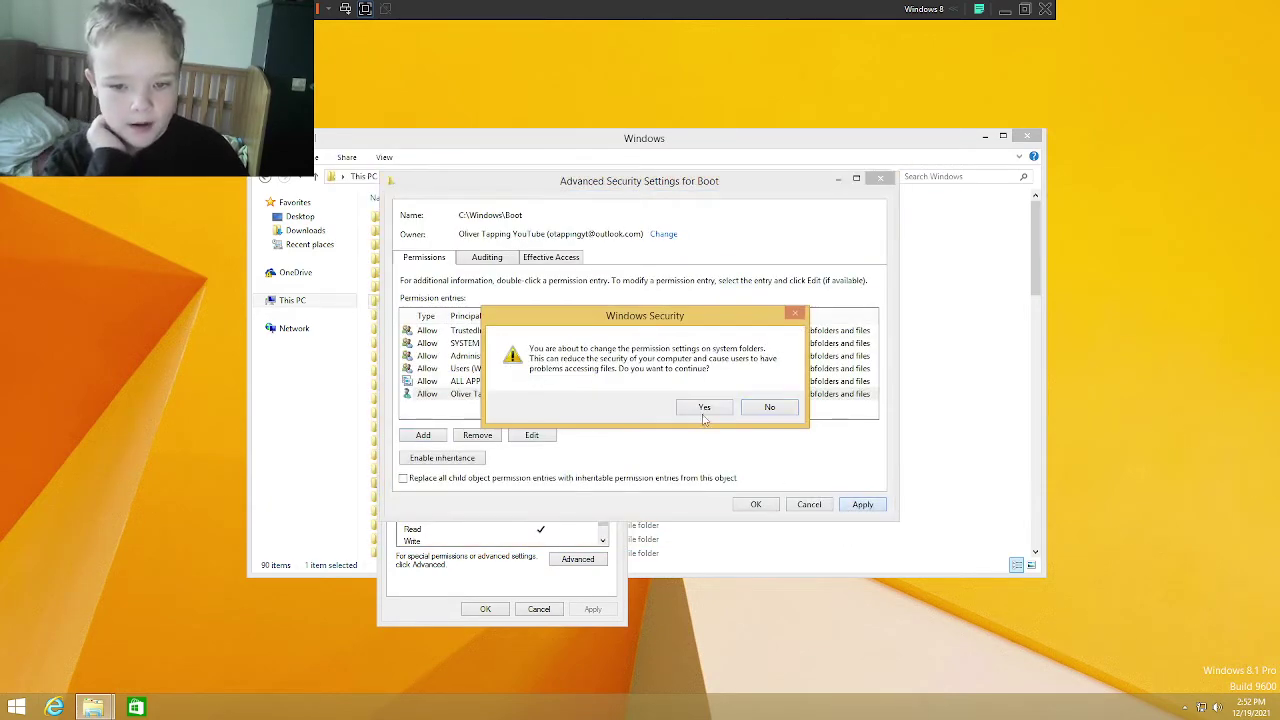
click(704, 408)
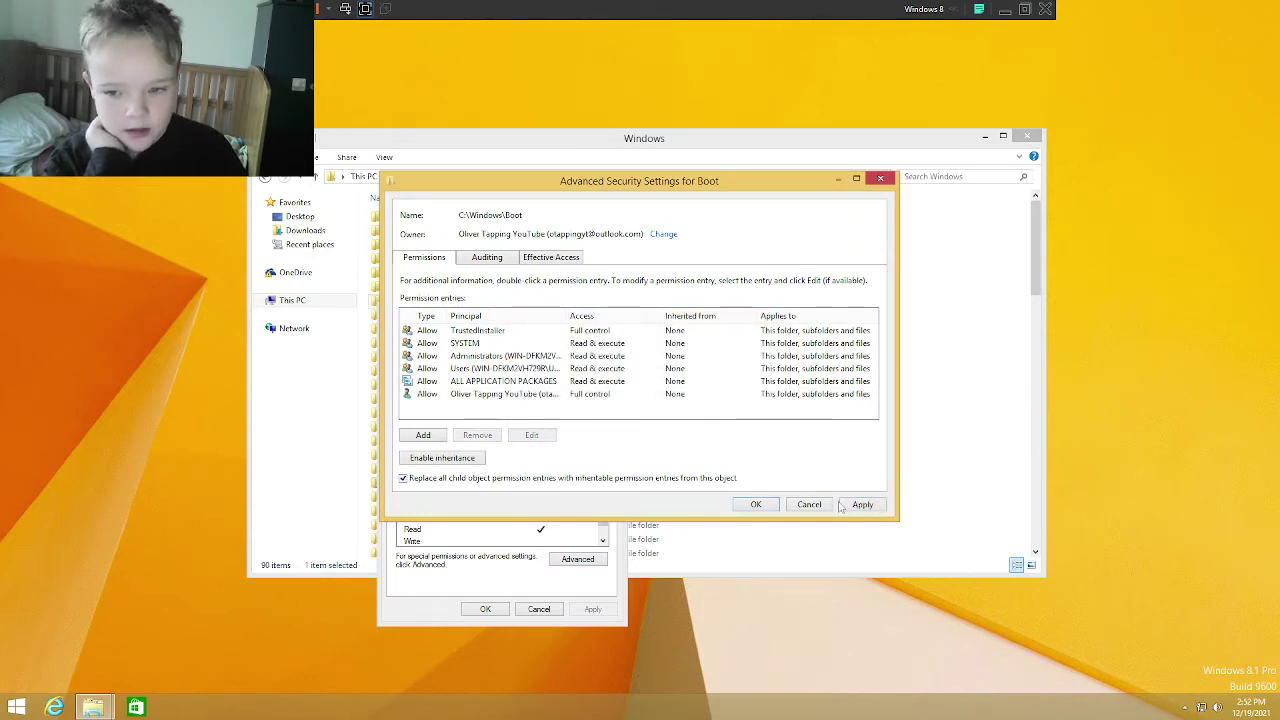
click(862, 506)
click(706, 410)
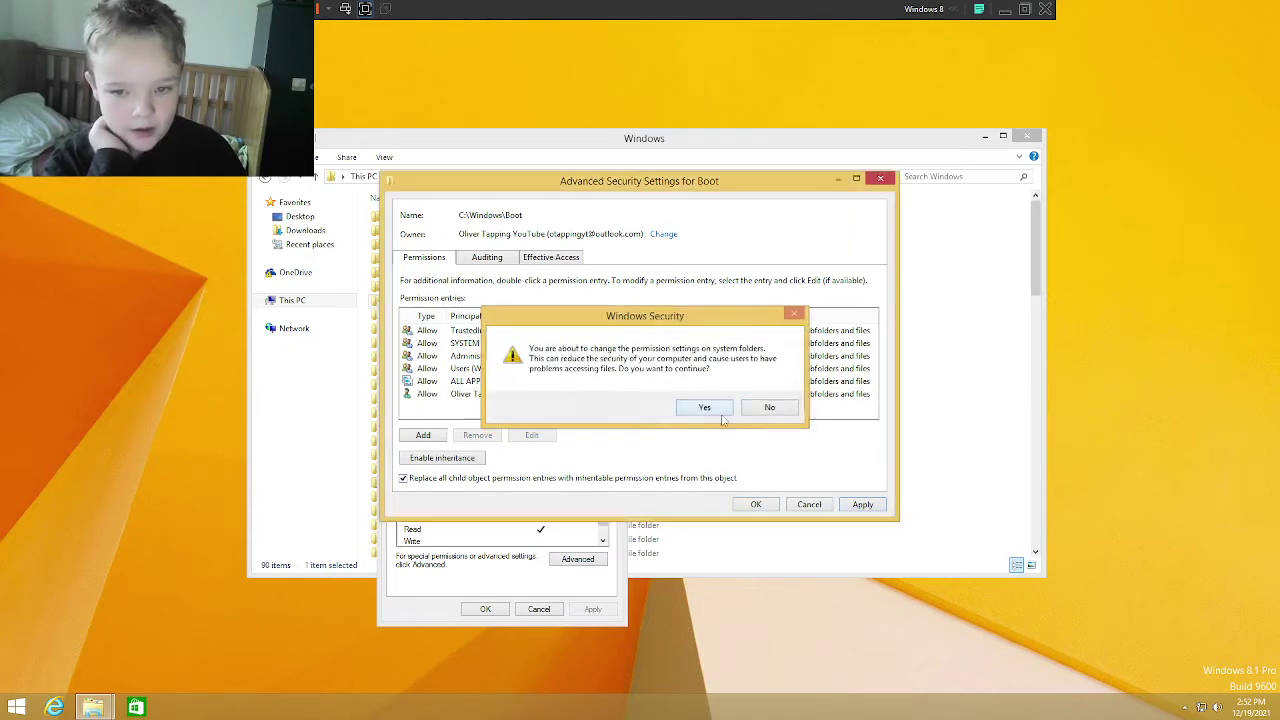
click(718, 410)
click(756, 504)
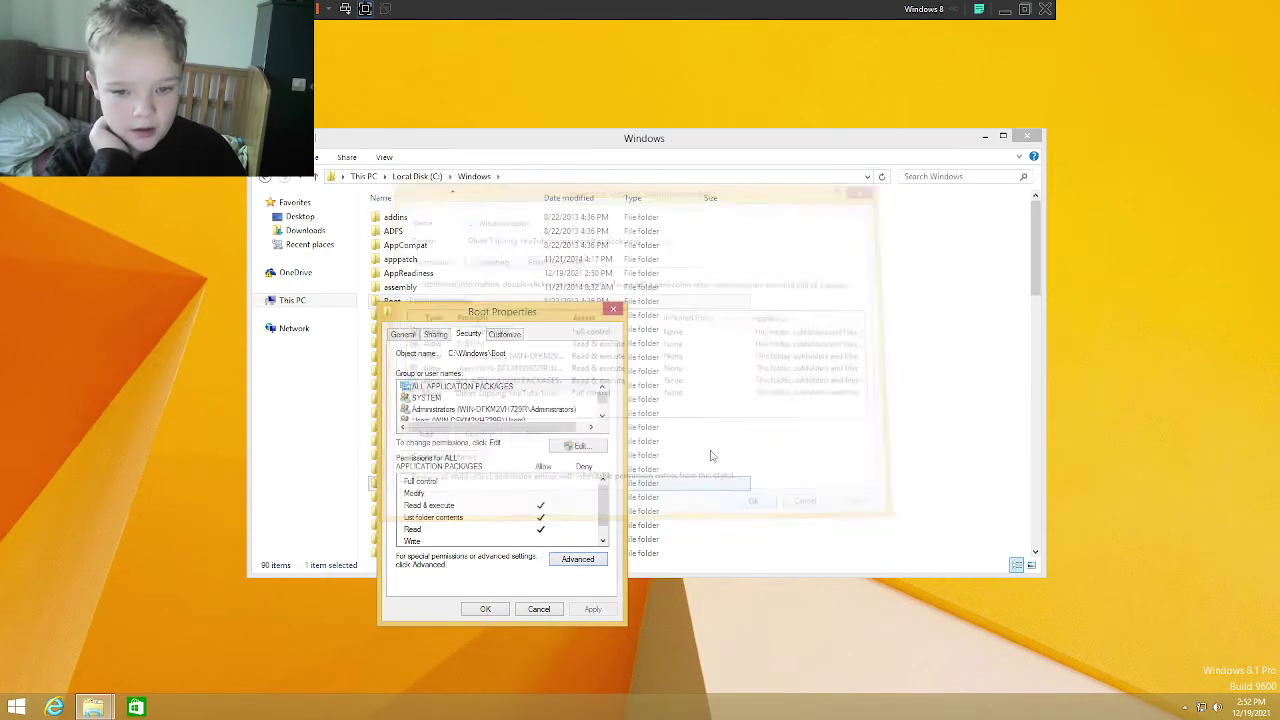
Step: Recycle the Boot folder, then try deleting Camera, which is denied
click(613, 310)
key(Delete)
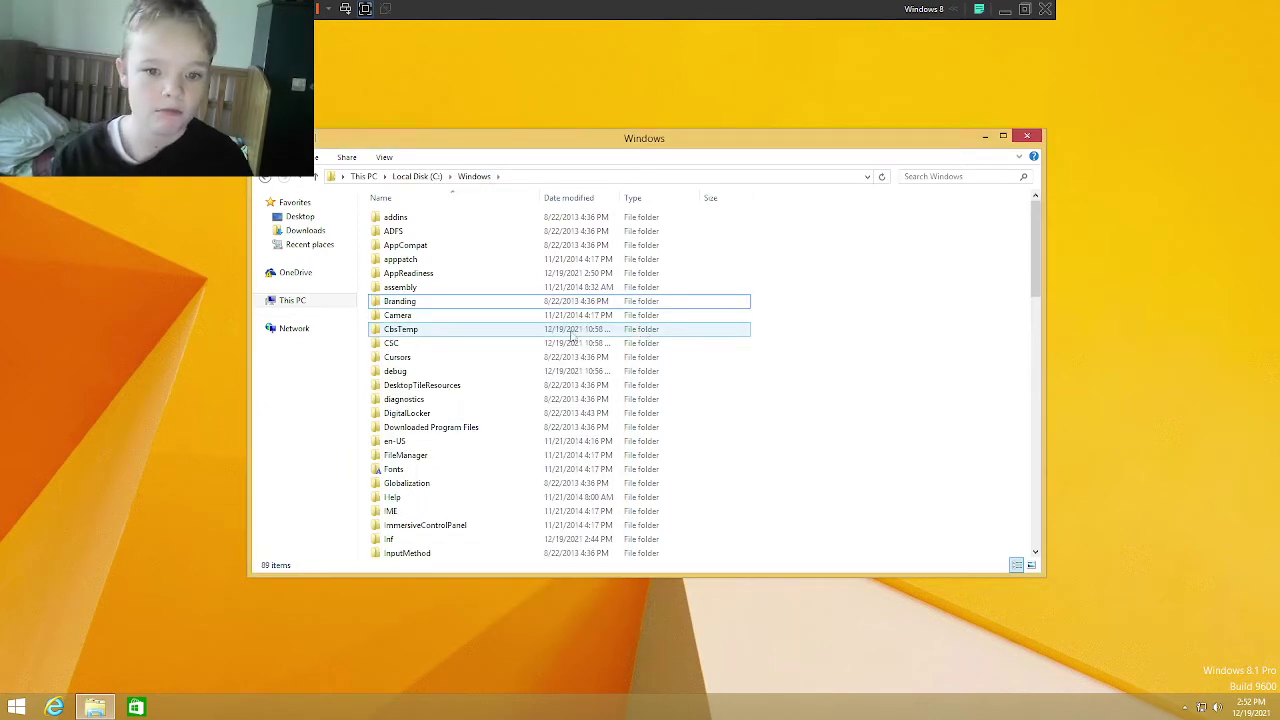
double_click(457, 315)
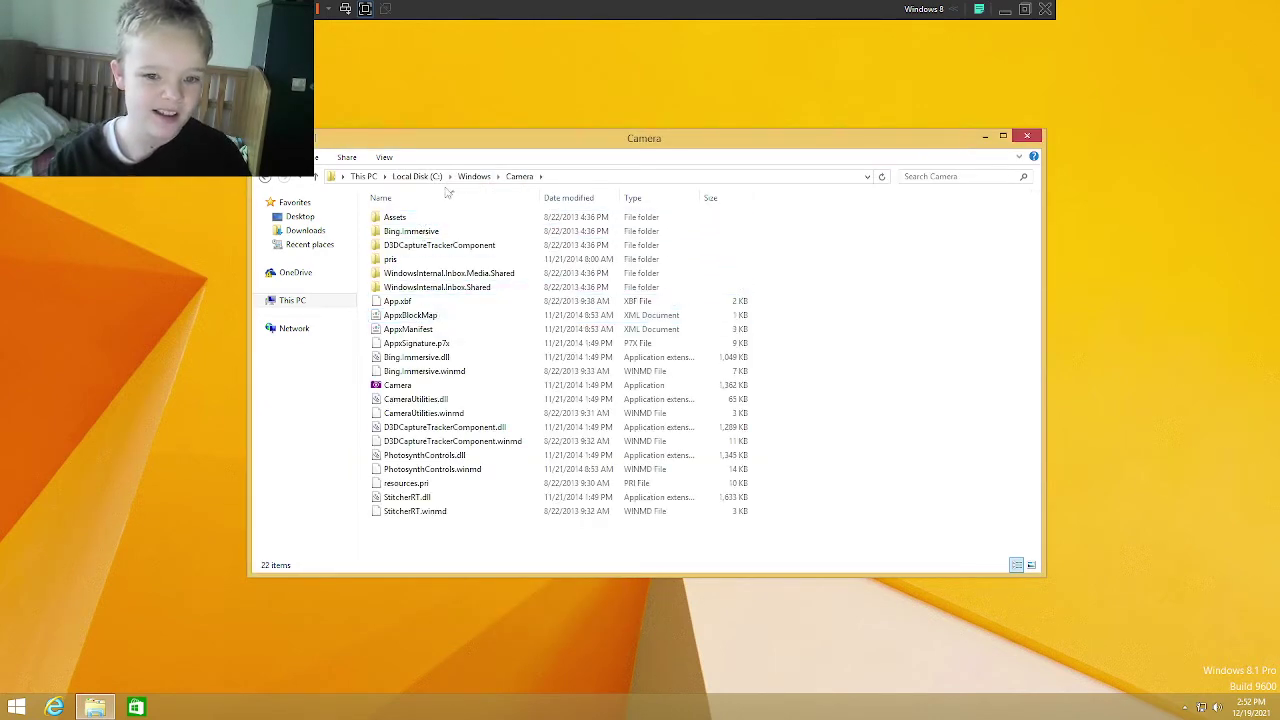
click(476, 176)
key(Delete)
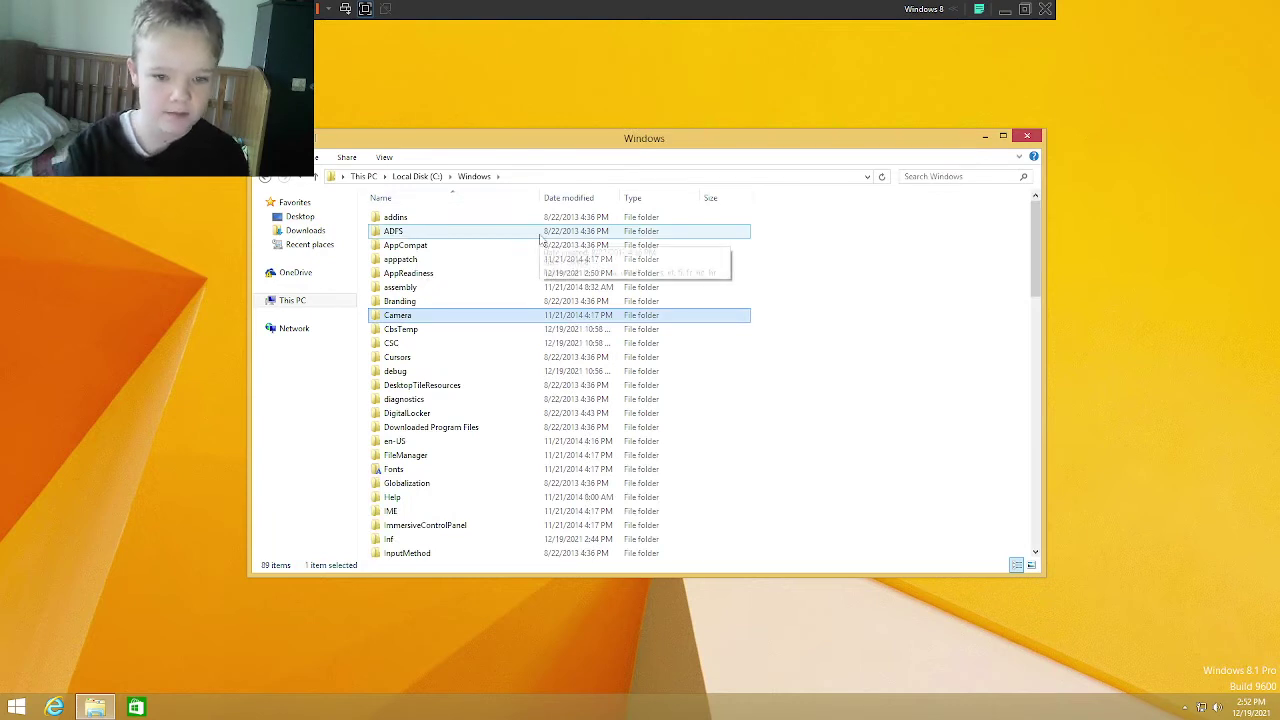
click(590, 264)
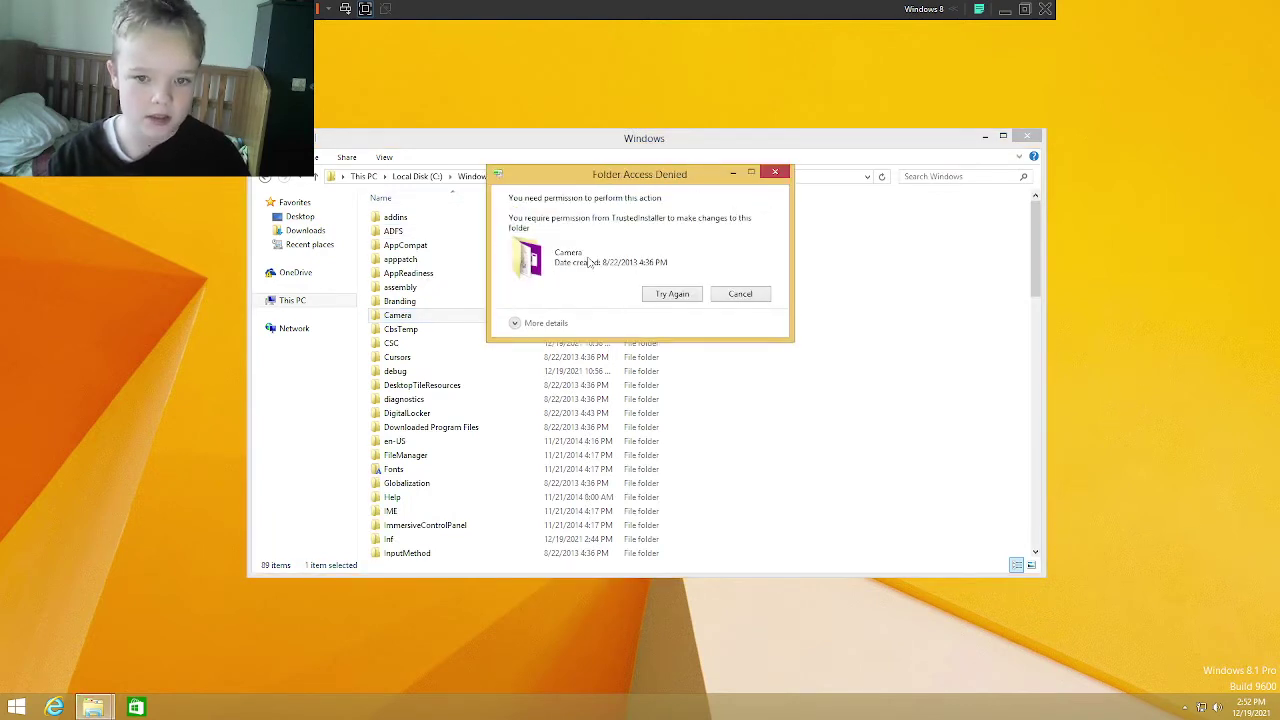
key(Escape)
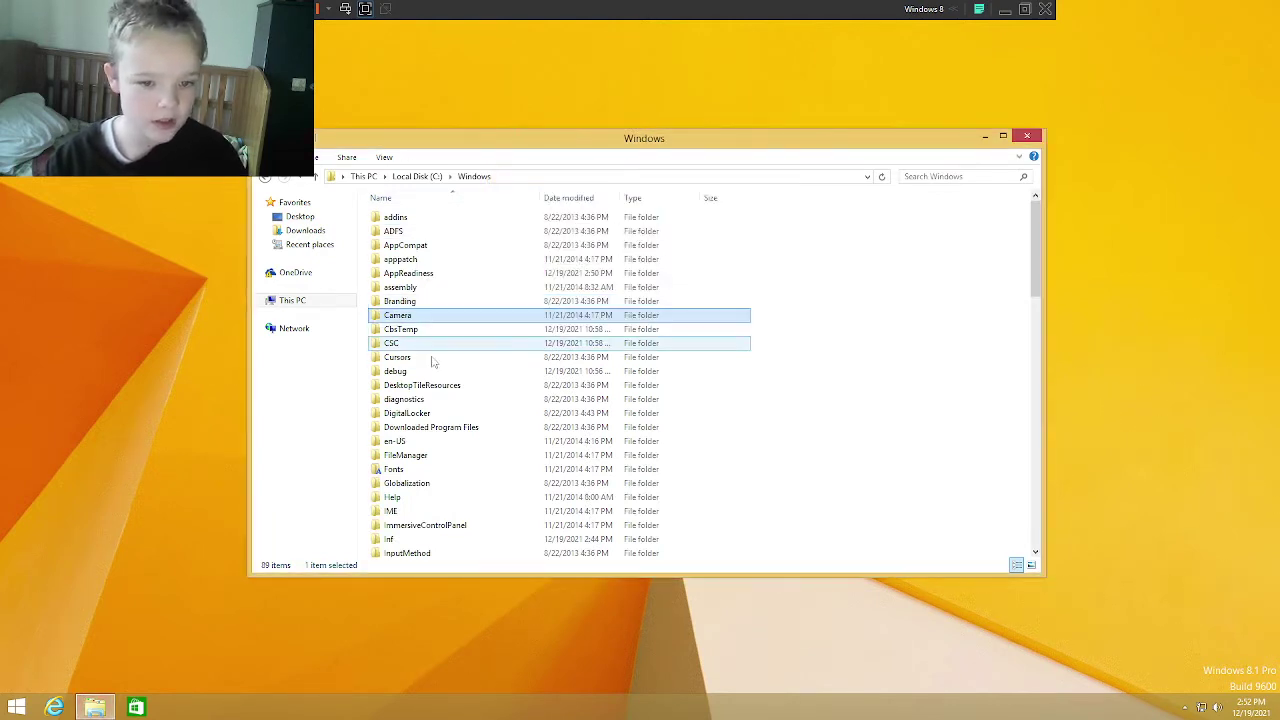
Step: Try deleting the Cursors folder, give up on the refusal, and select Cursors
double_click(458, 357)
click(474, 176)
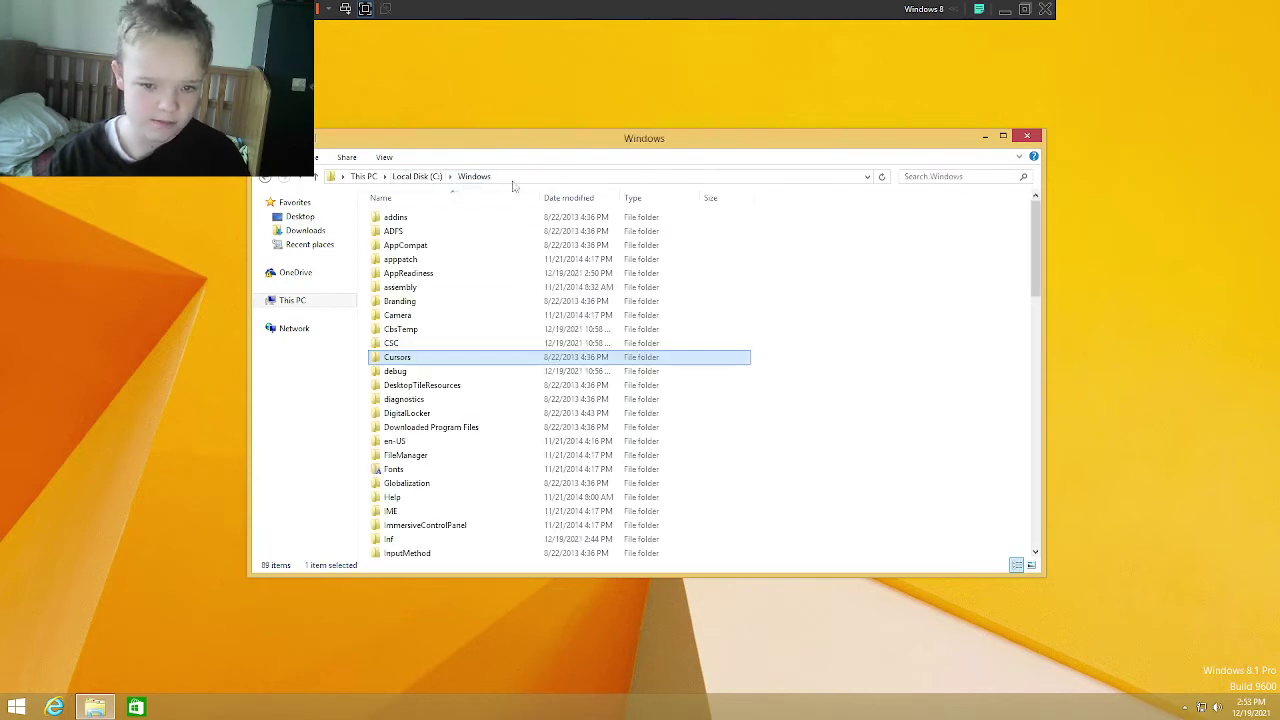
key(Delete)
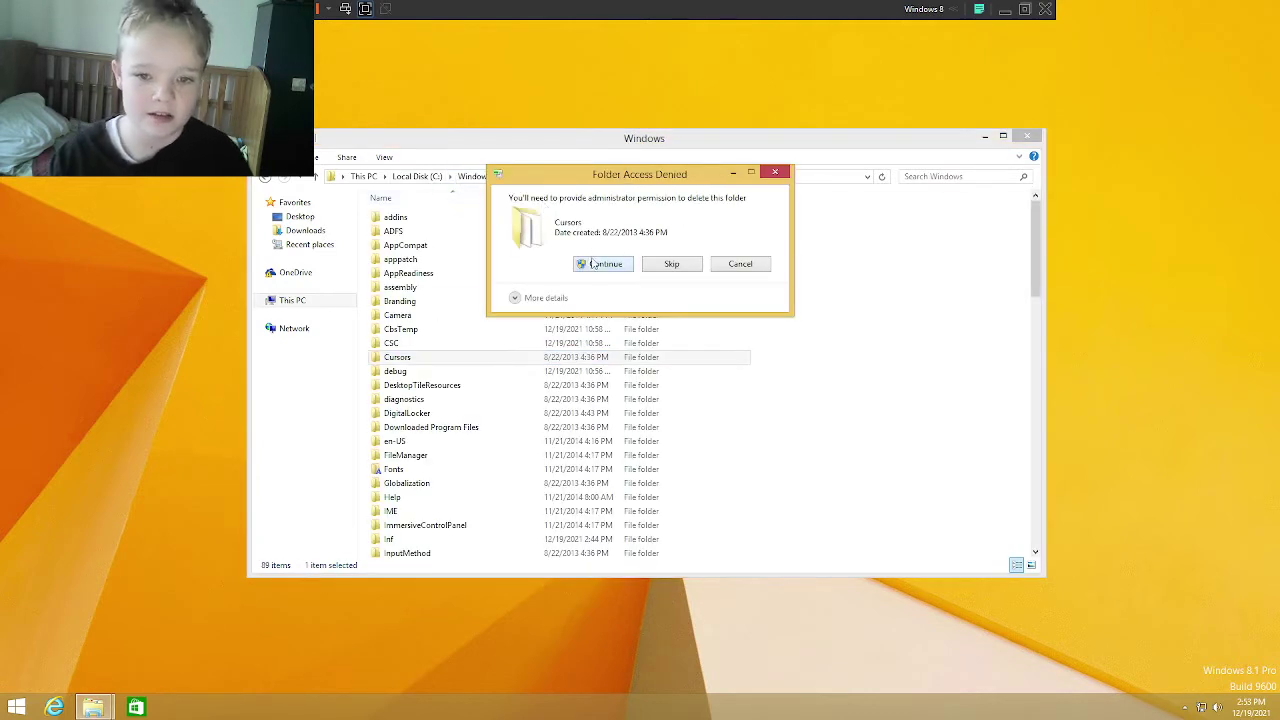
click(603, 264)
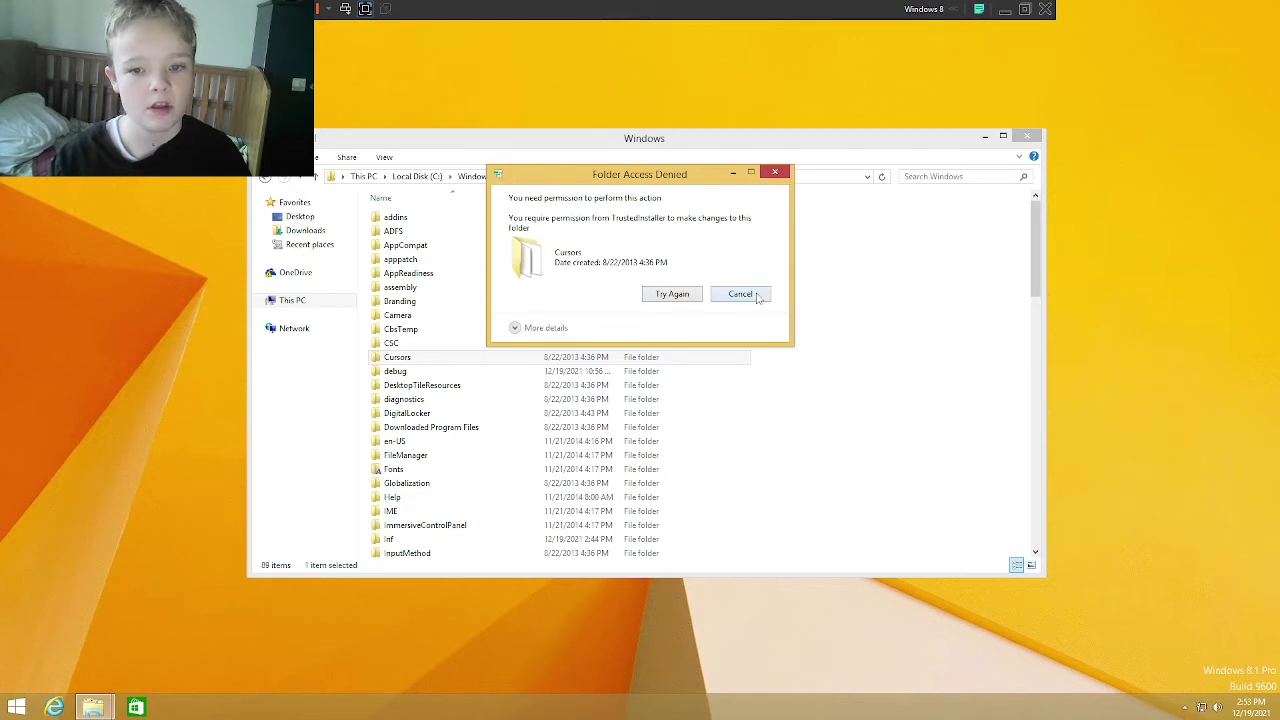
click(740, 294)
click(450, 301)
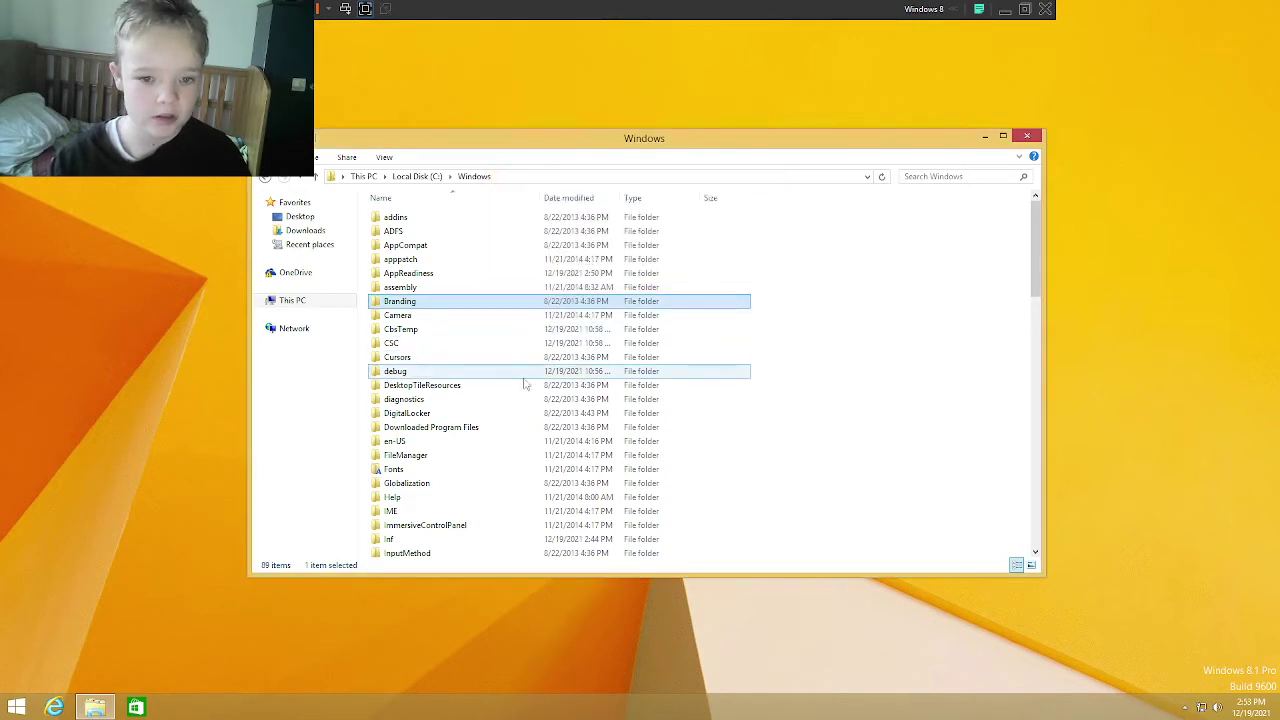
click(452, 358)
Step: Open the Cursors folder's Properties Security tab and its Advanced Security Settings
right_click(455, 358)
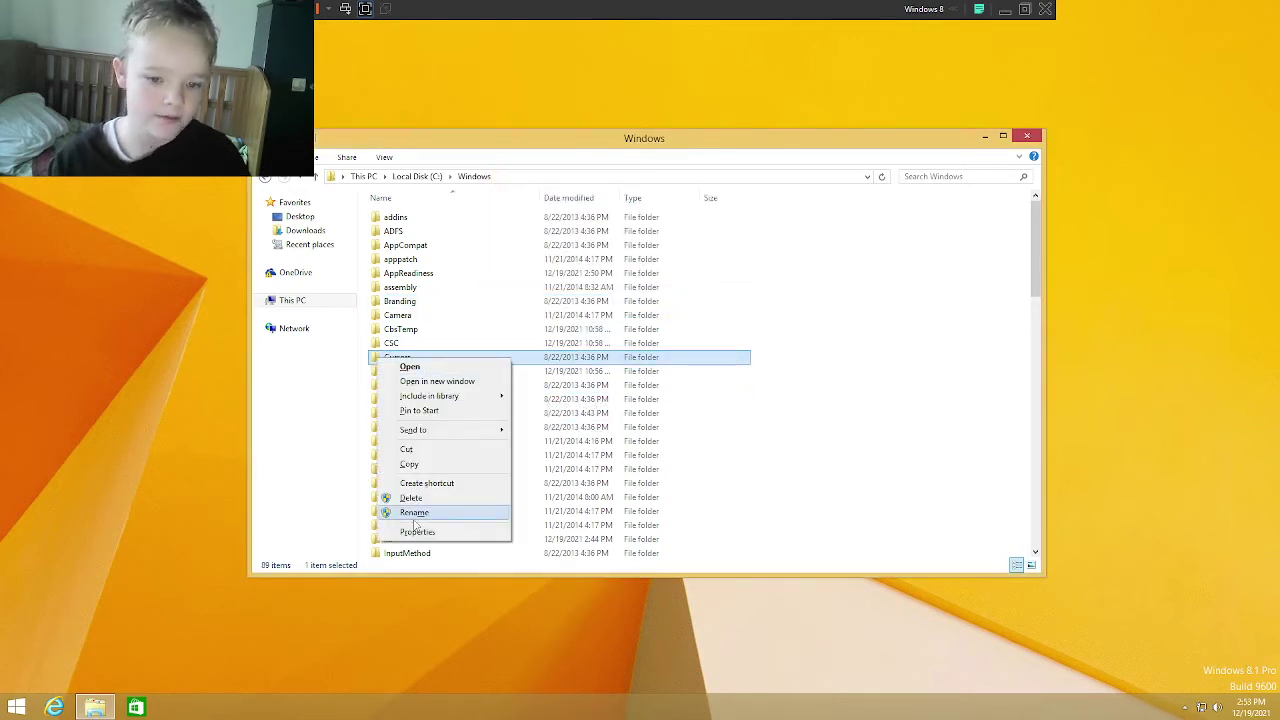
click(418, 536)
click(505, 390)
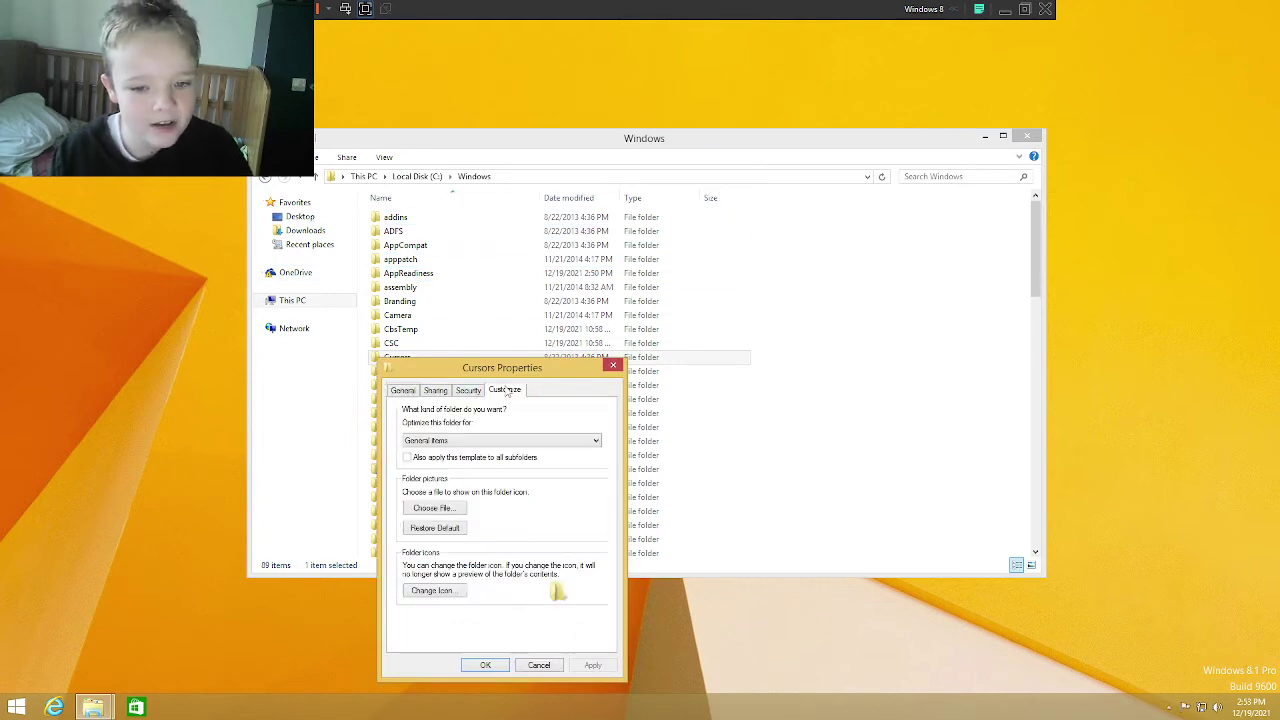
click(468, 390)
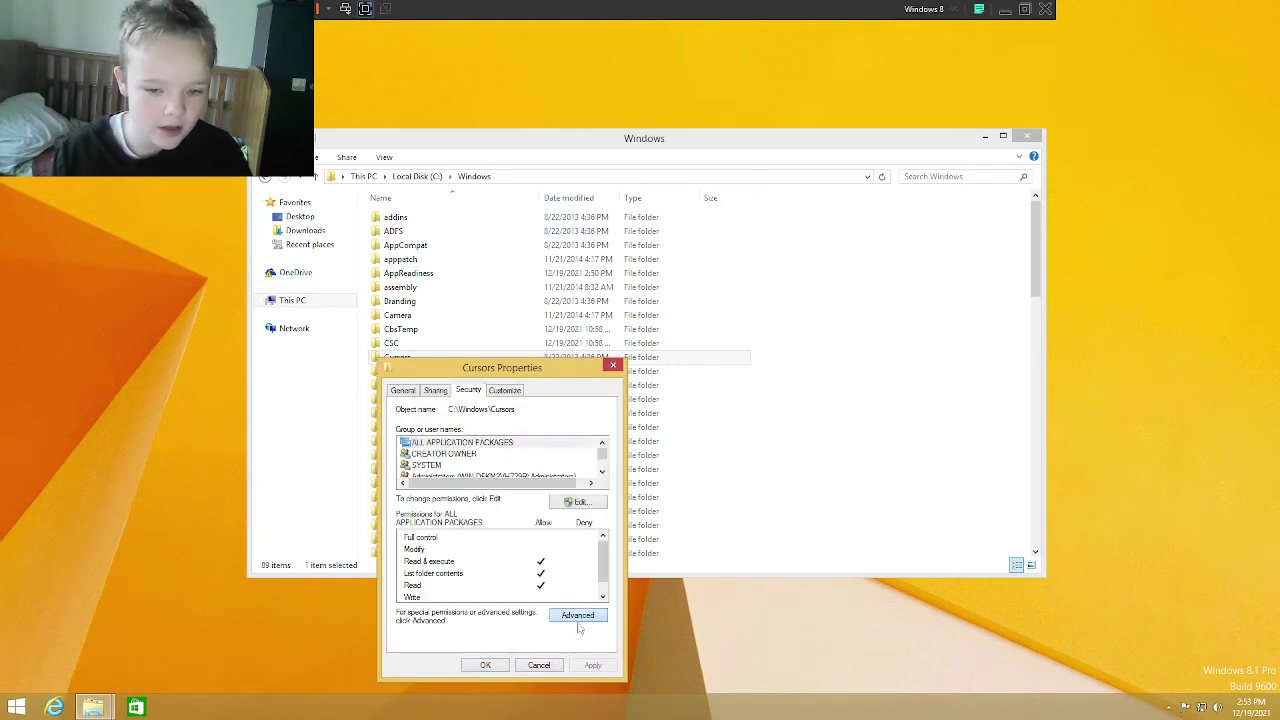
click(578, 614)
Step: Make your account the owner of Cursors, replacing ownership on subcontainers, and apply
click(543, 235)
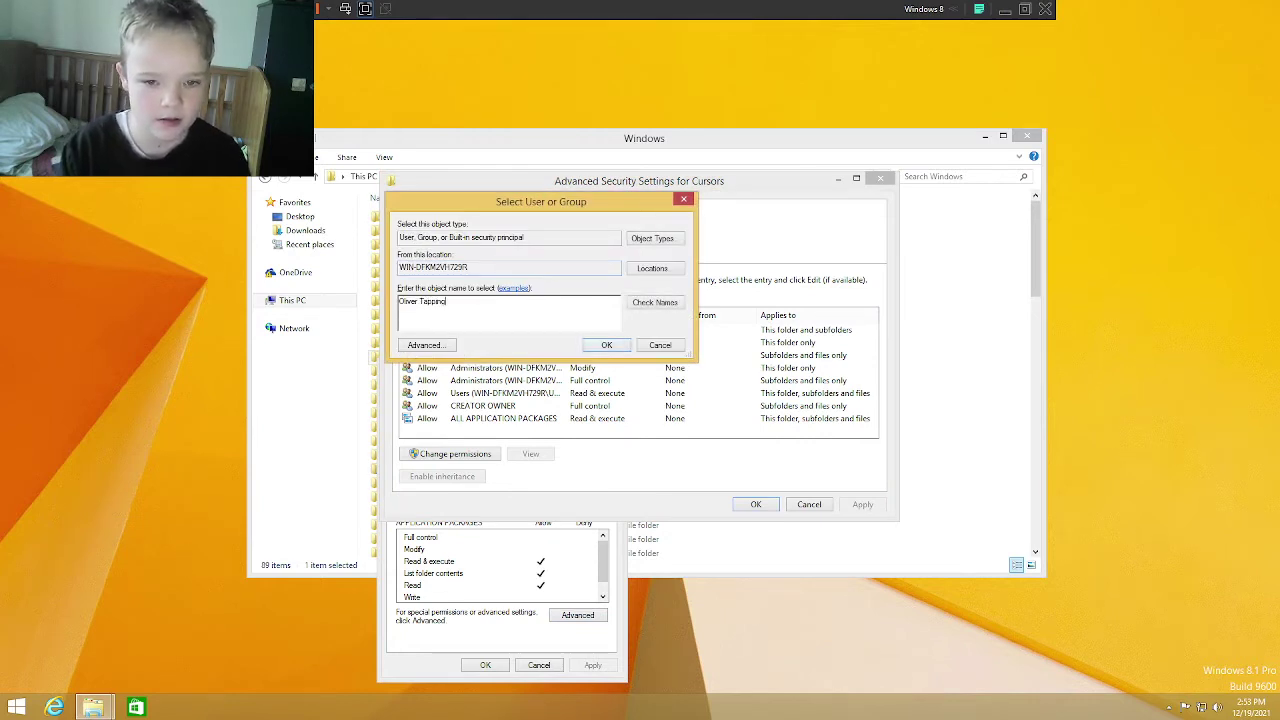
click(655, 302)
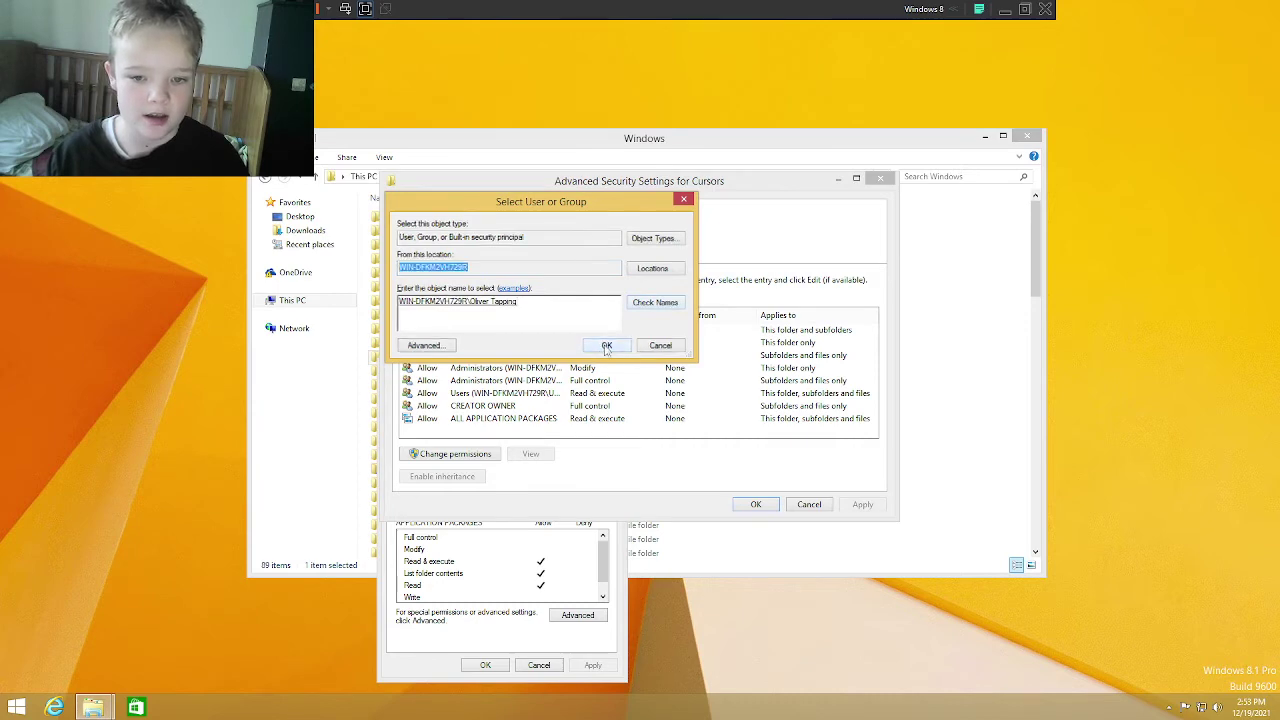
click(606, 345)
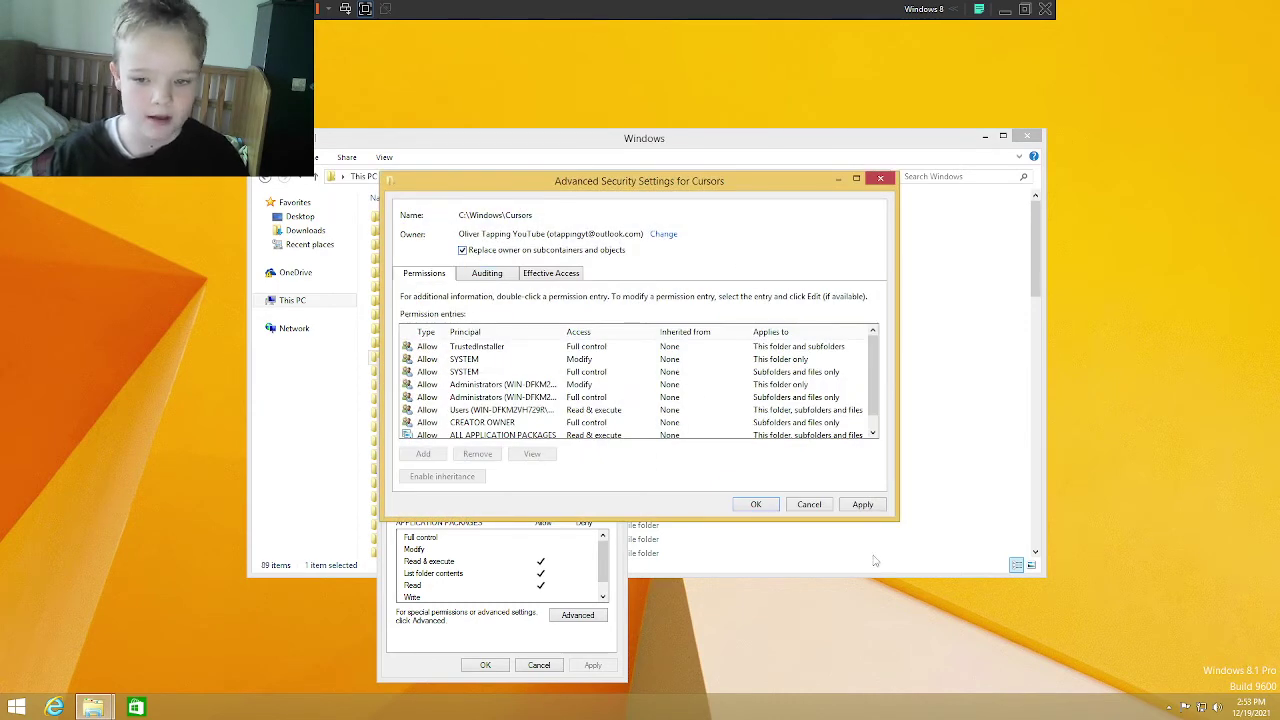
click(861, 505)
click(760, 407)
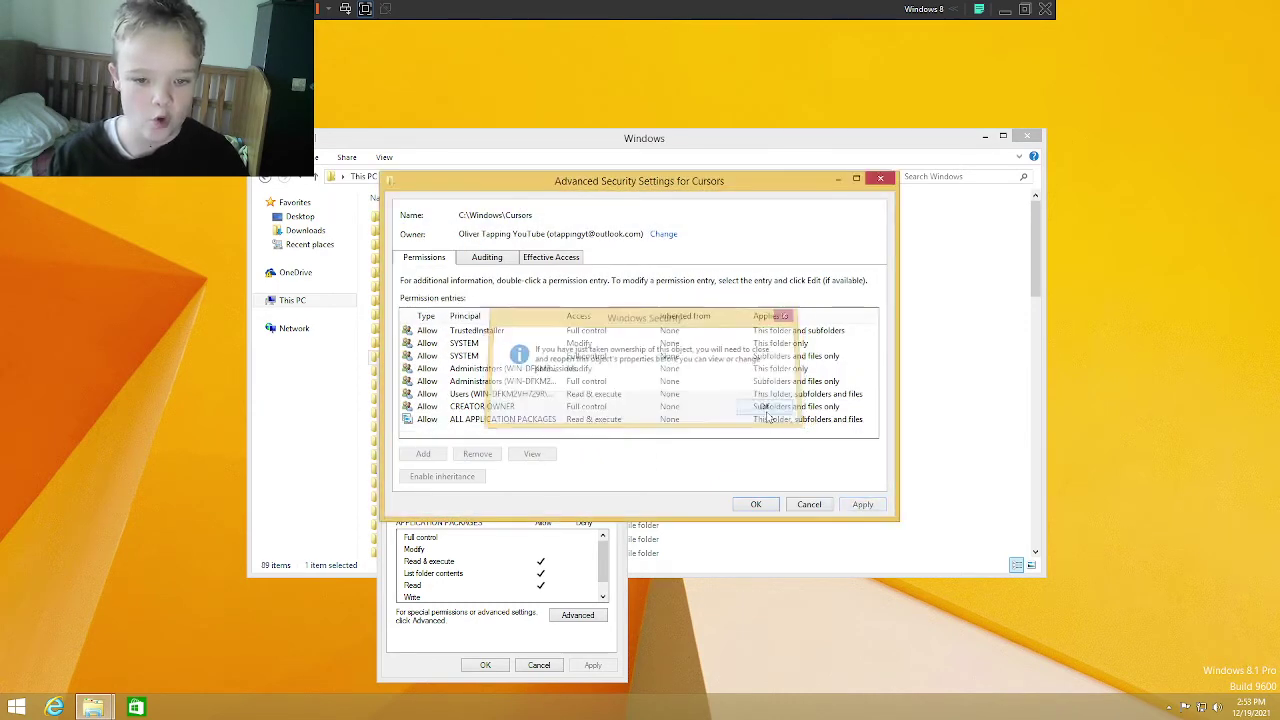
click(473, 407)
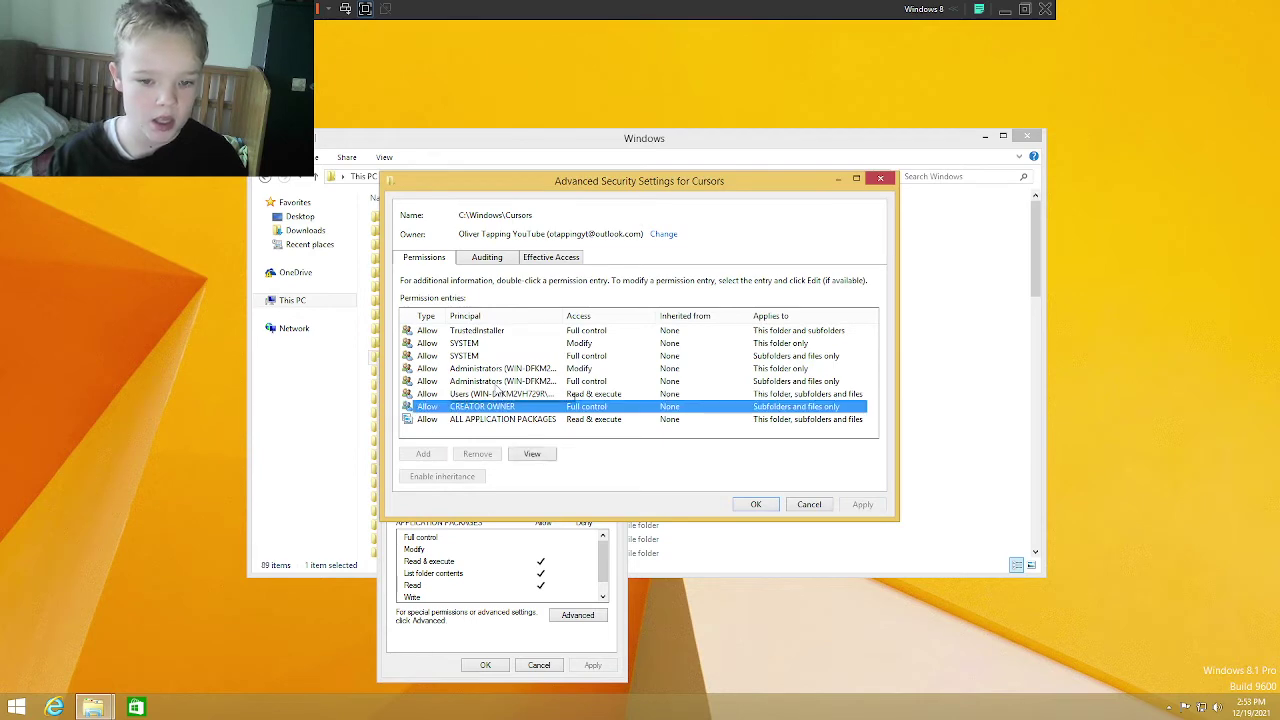
click(503, 394)
click(756, 505)
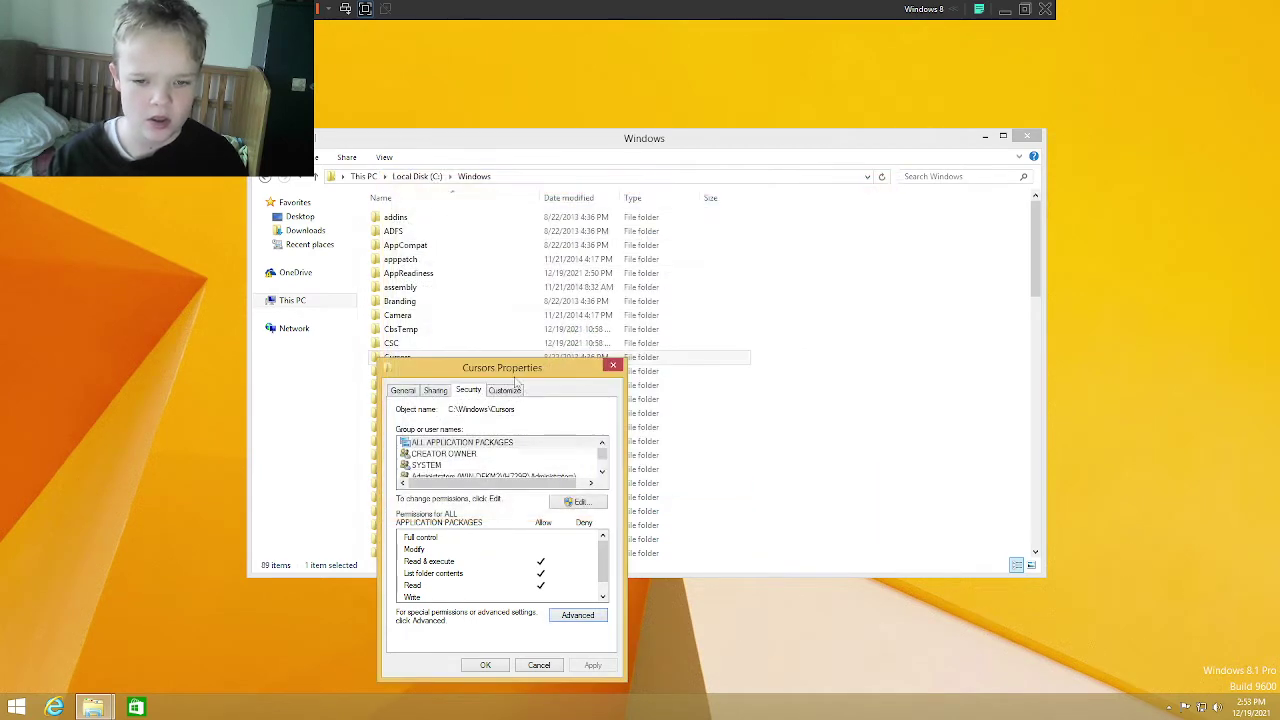
Step: Add a Full control permission entry for your own account on the Cursors folder
click(578, 616)
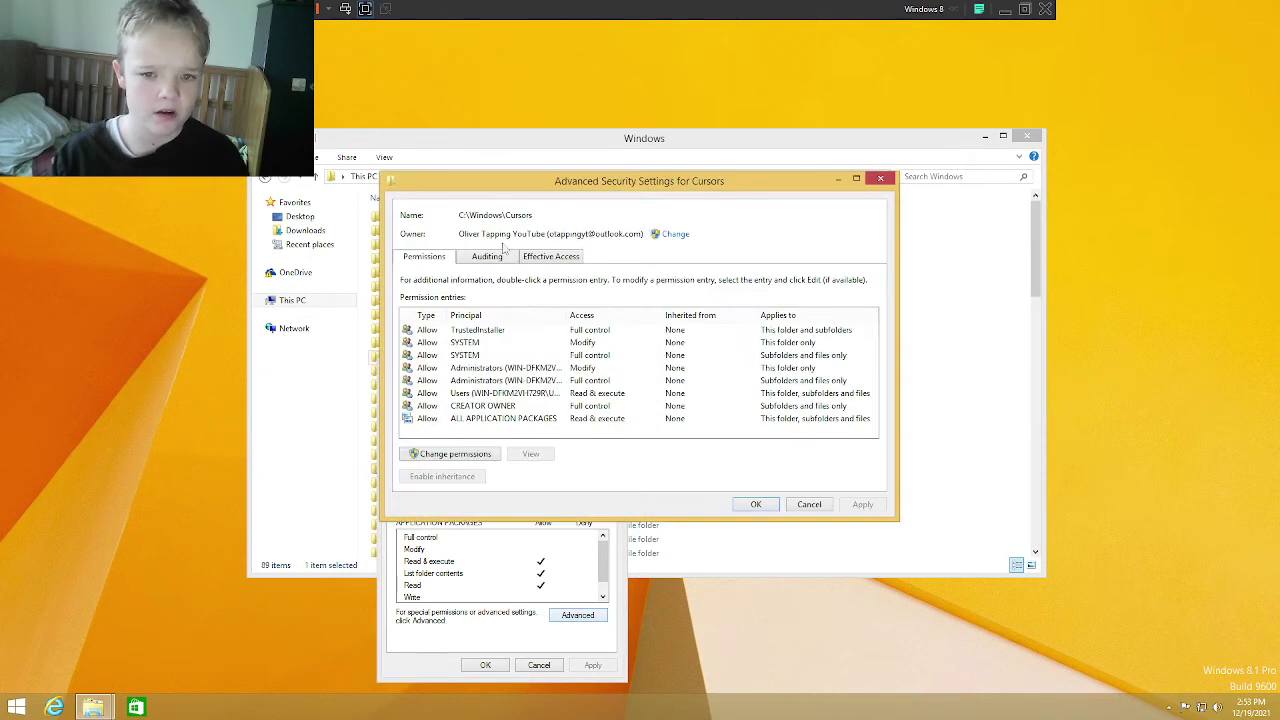
click(445, 455)
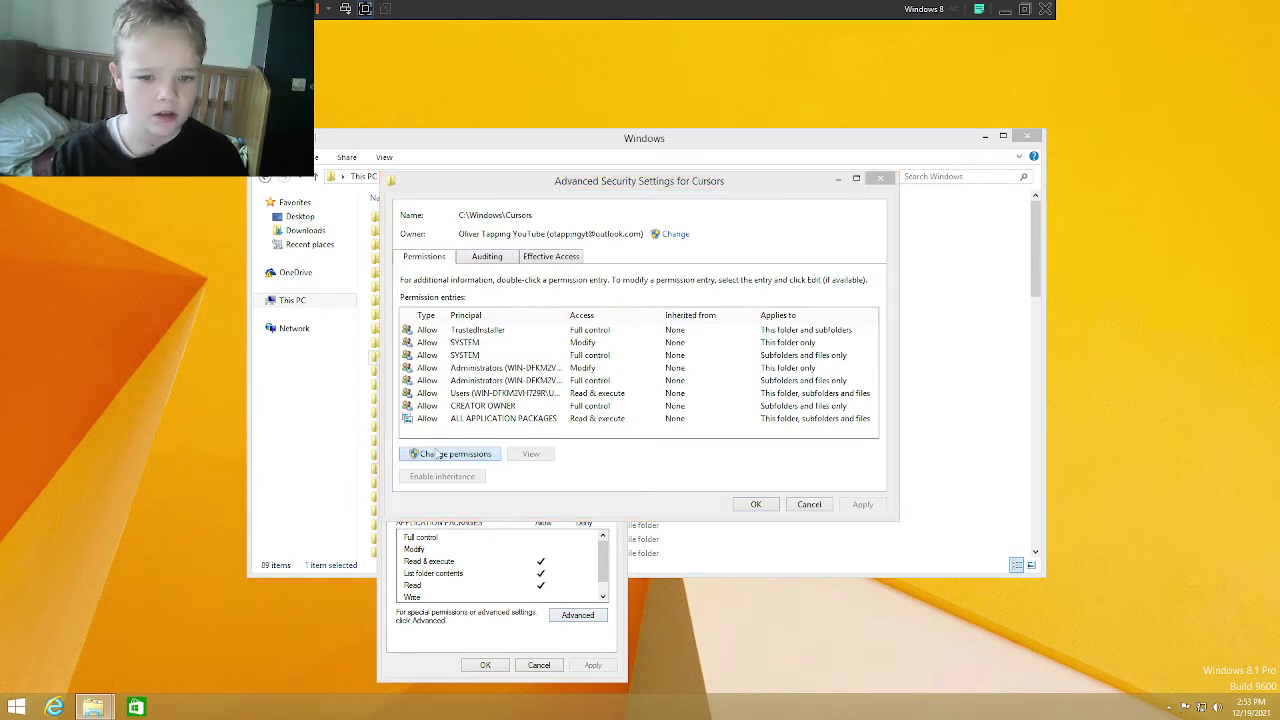
click(423, 436)
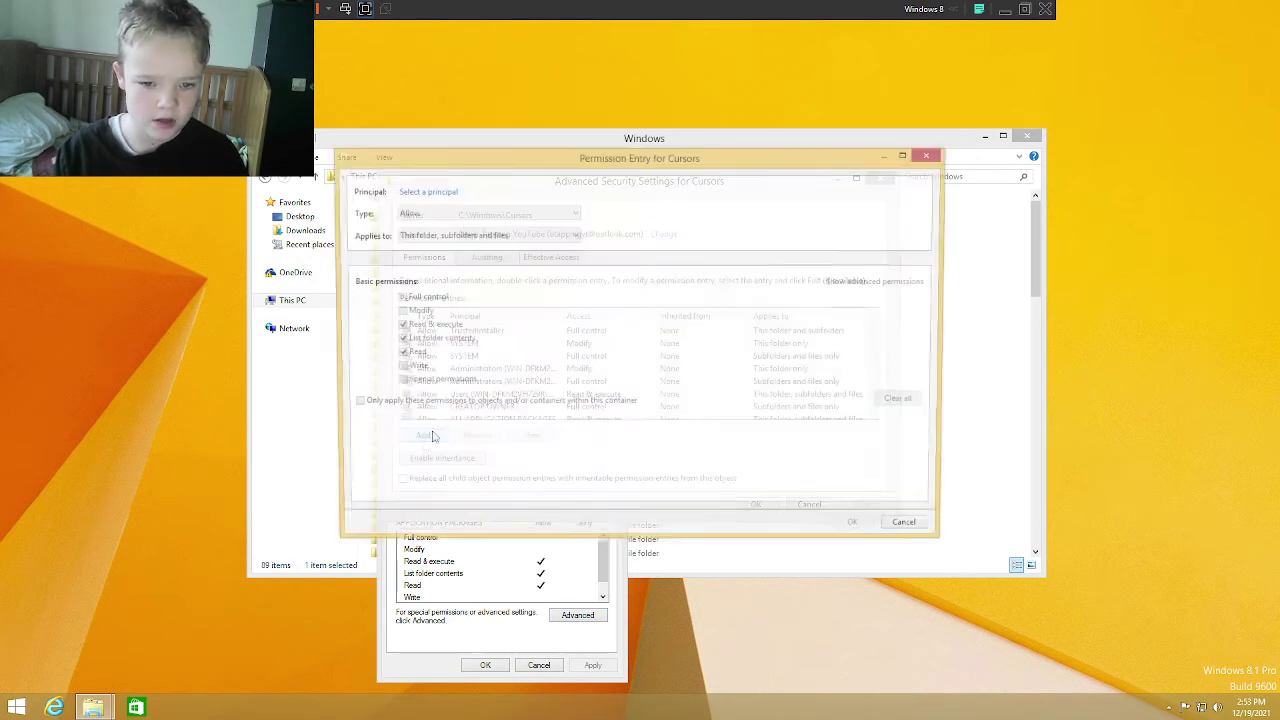
click(420, 191)
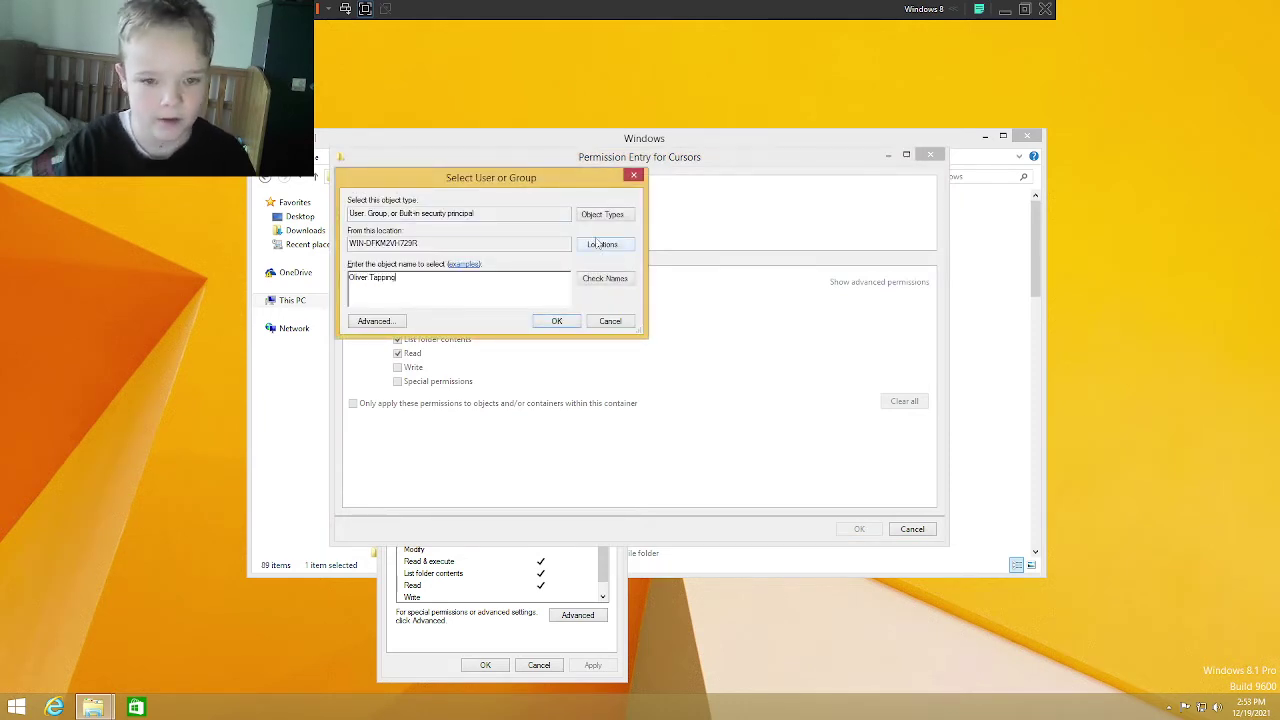
click(585, 279)
click(557, 321)
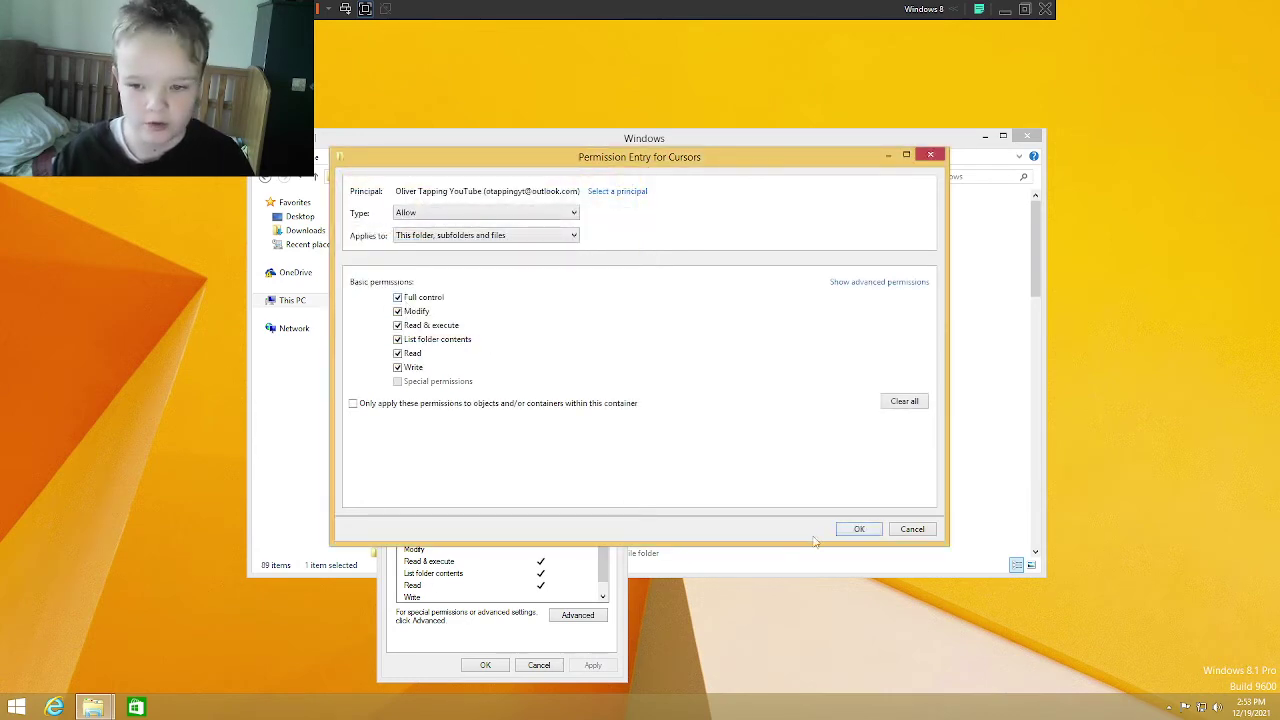
click(857, 530)
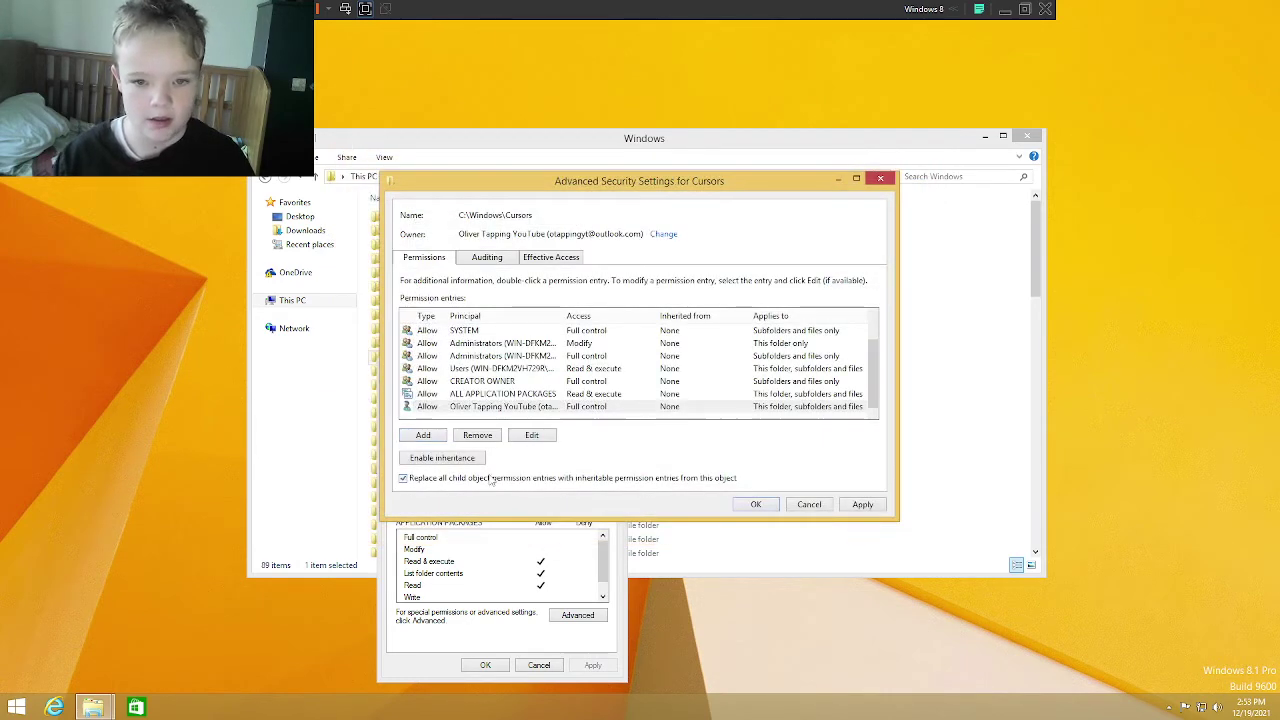
Step: Apply the new Cursors permissions, accept both system-folder warnings, and close its properties
click(862, 504)
click(716, 409)
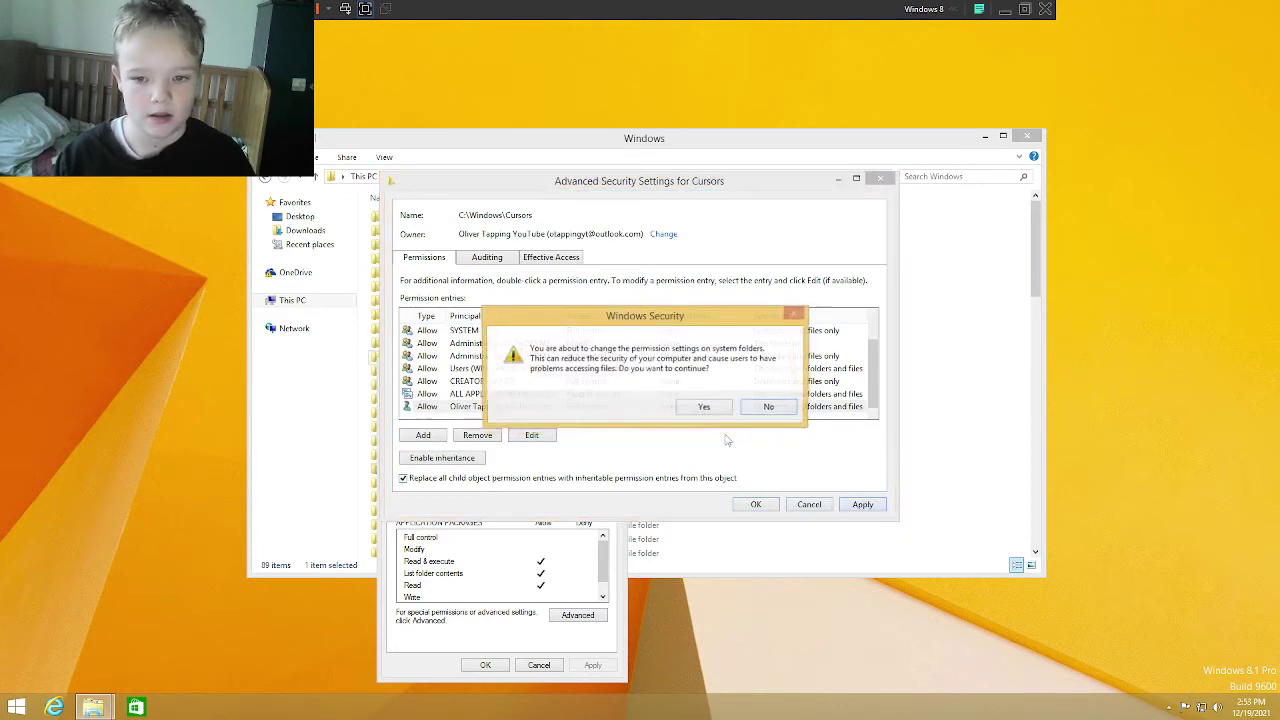
click(705, 419)
click(756, 504)
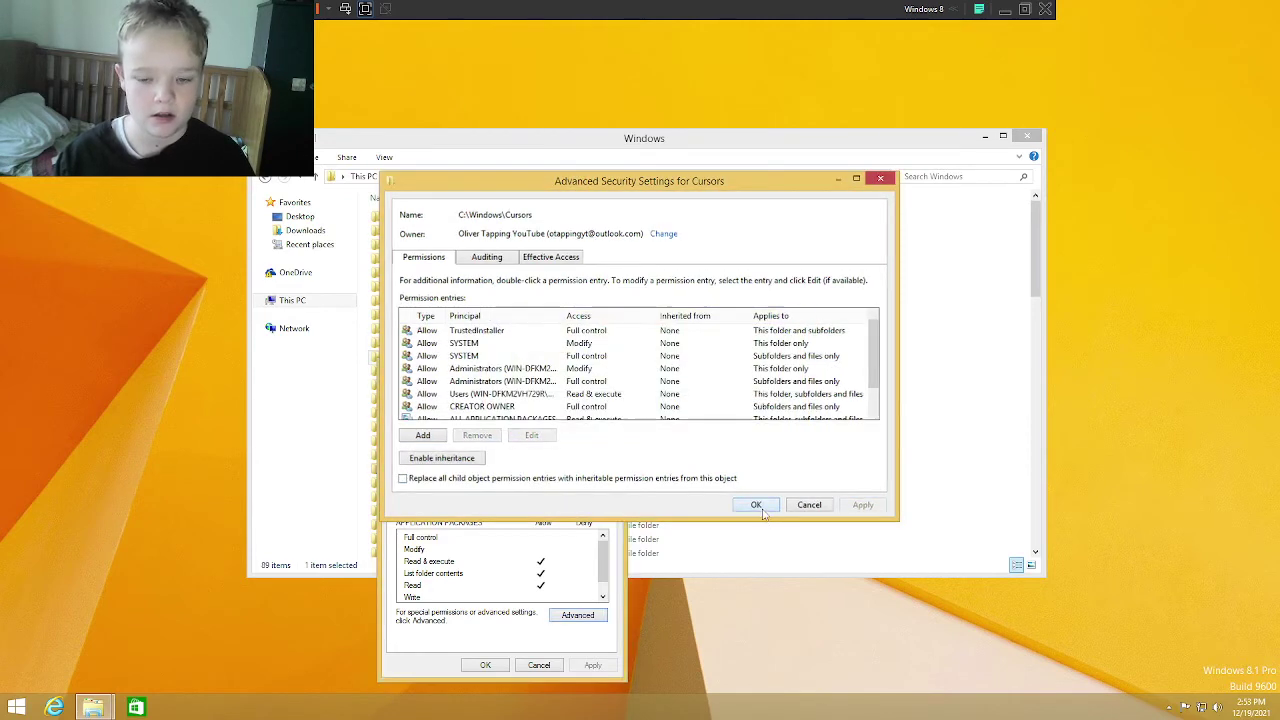
click(470, 665)
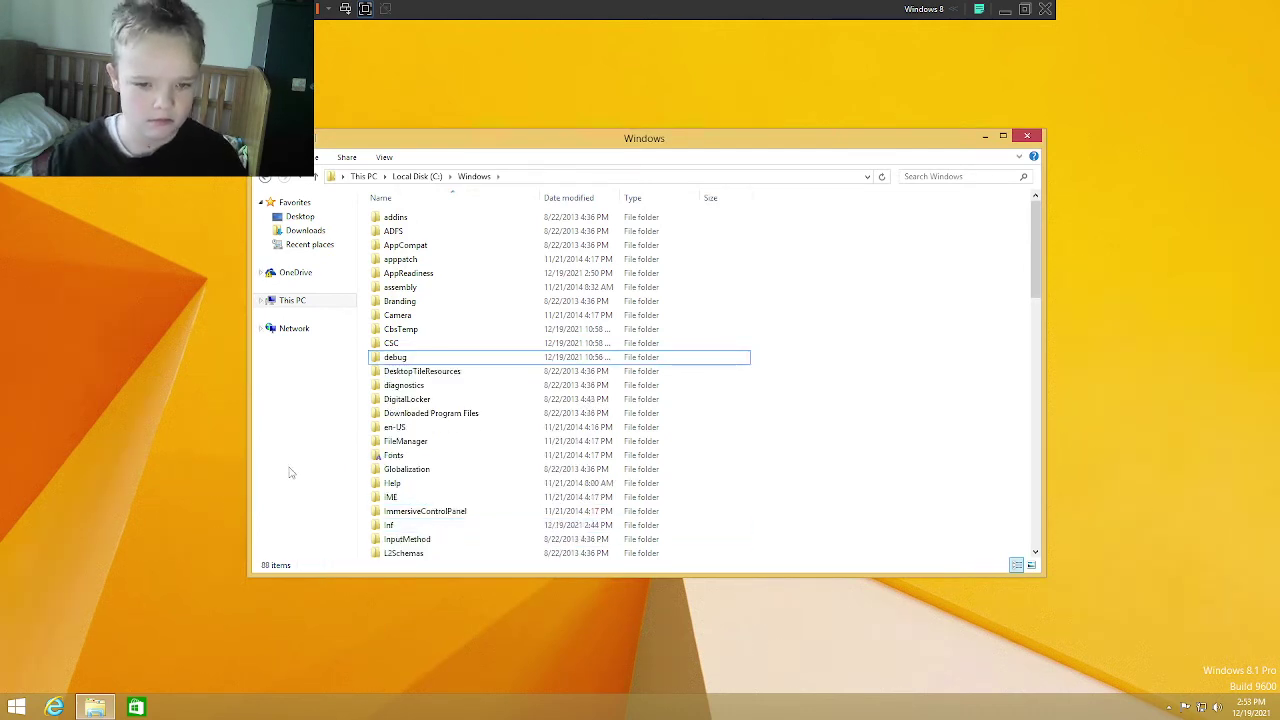
Step: Recycle the Offline Web Pages folder from C:\Windows with administrator permission
click(396, 457)
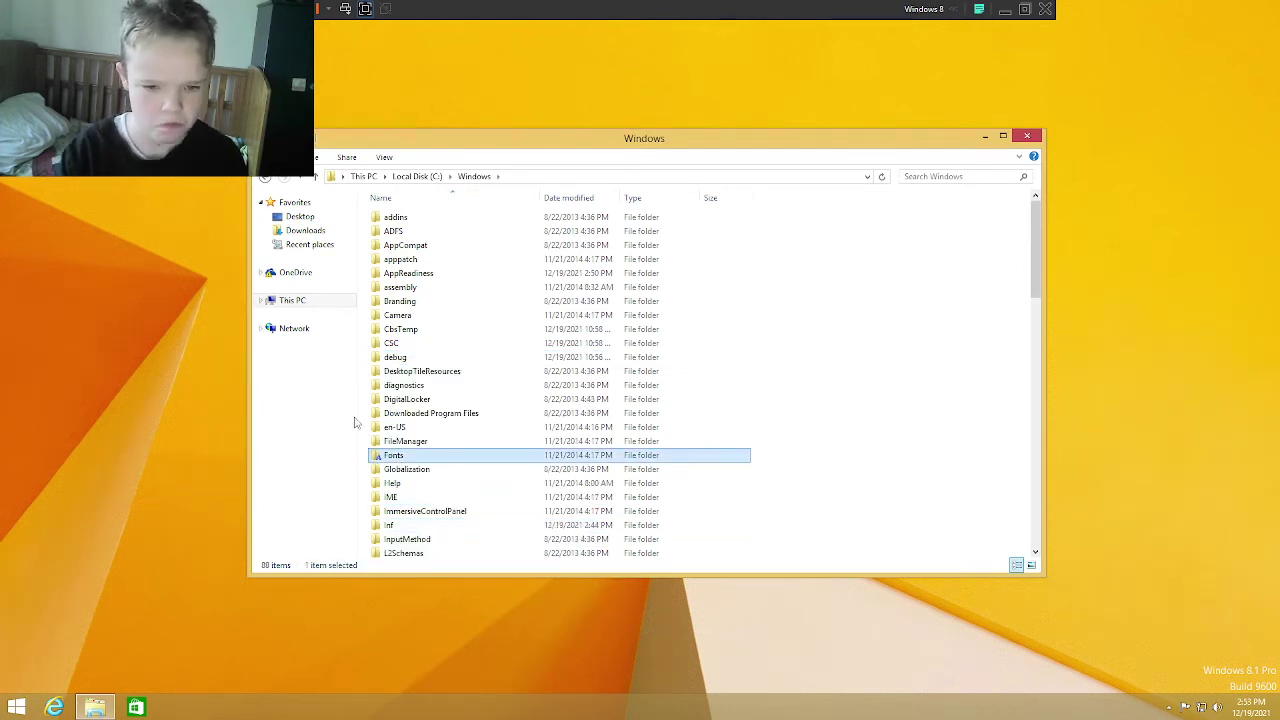
scroll(400, 480, down, 7)
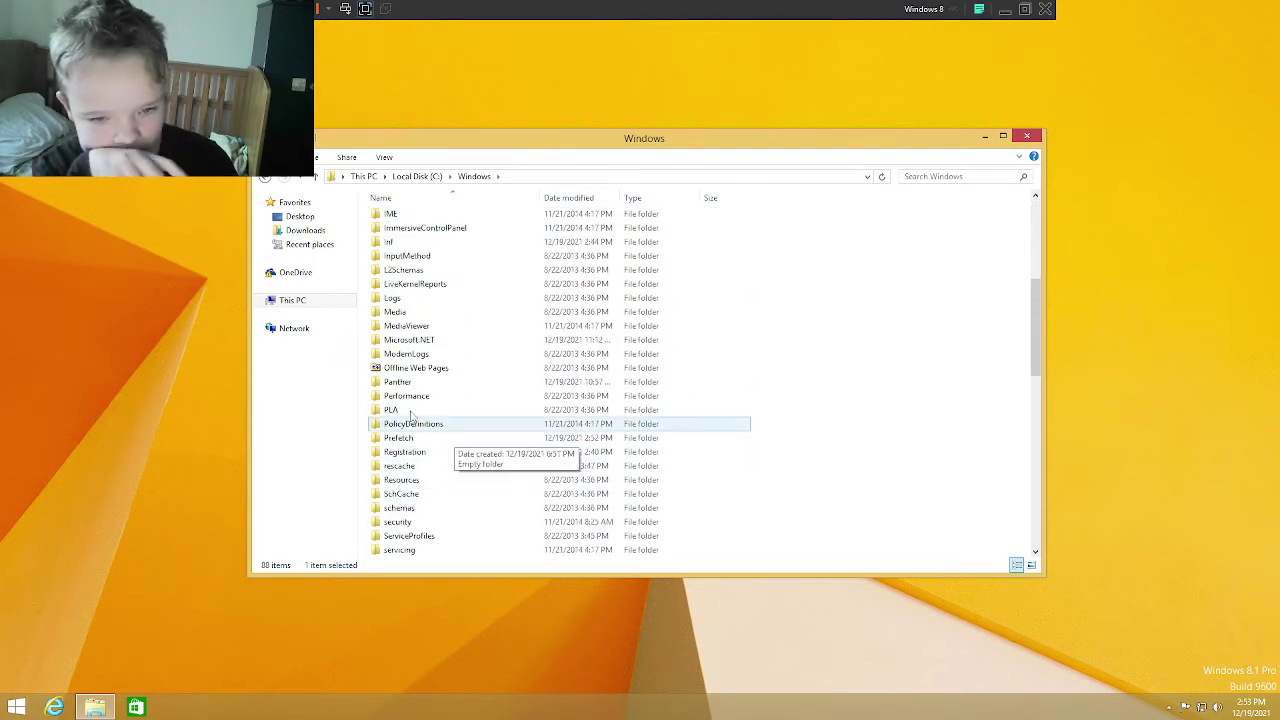
click(428, 368)
key(Delete)
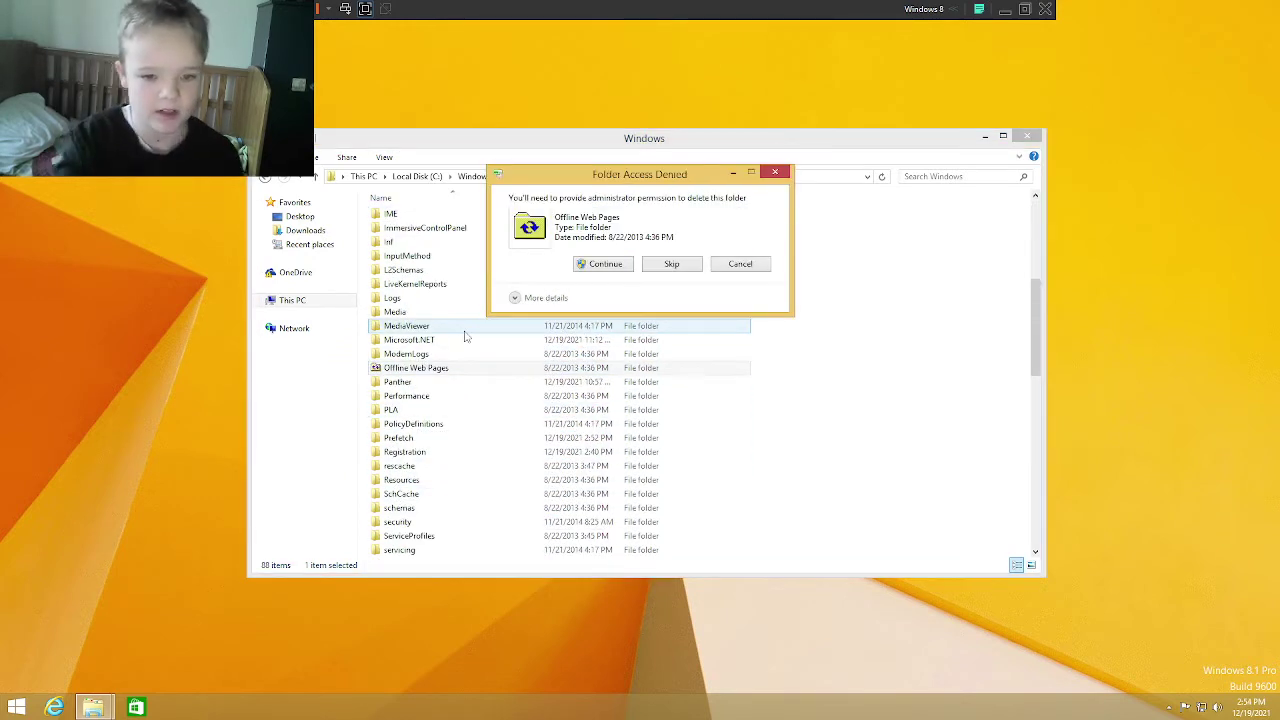
click(603, 264)
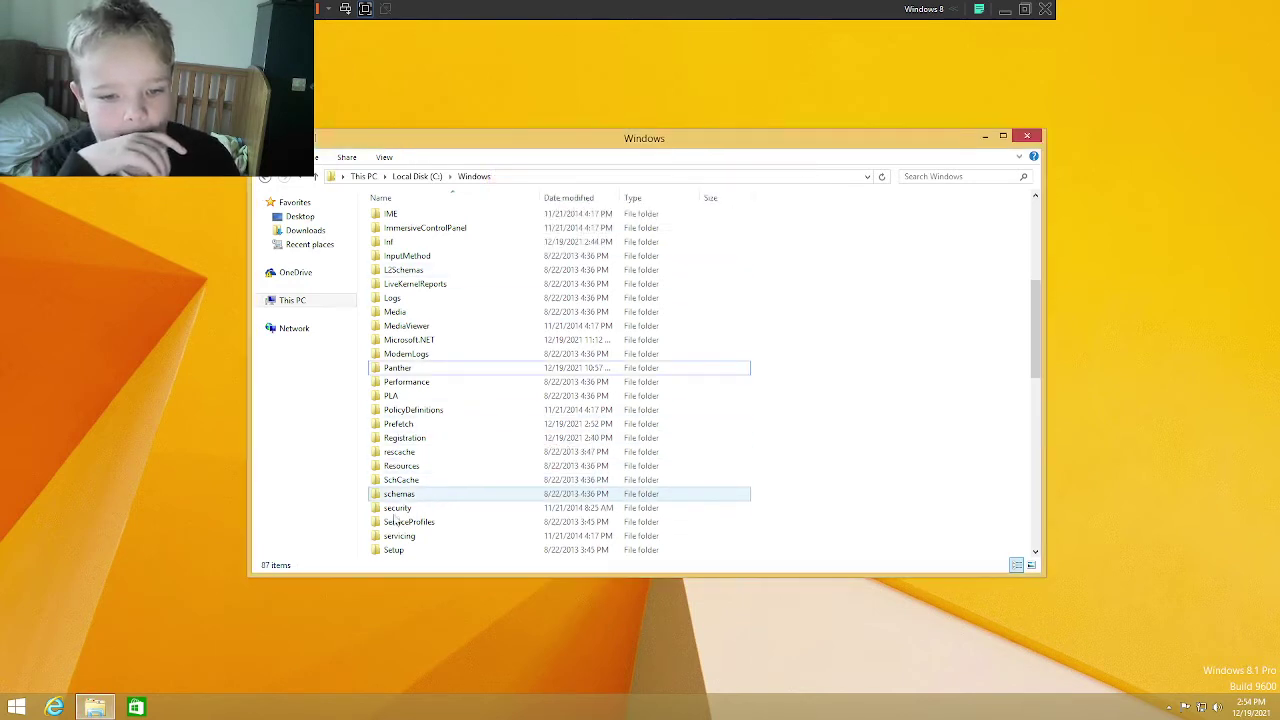
Step: Scroll further down the Windows folder and select System32
scroll(443, 531, down, 6)
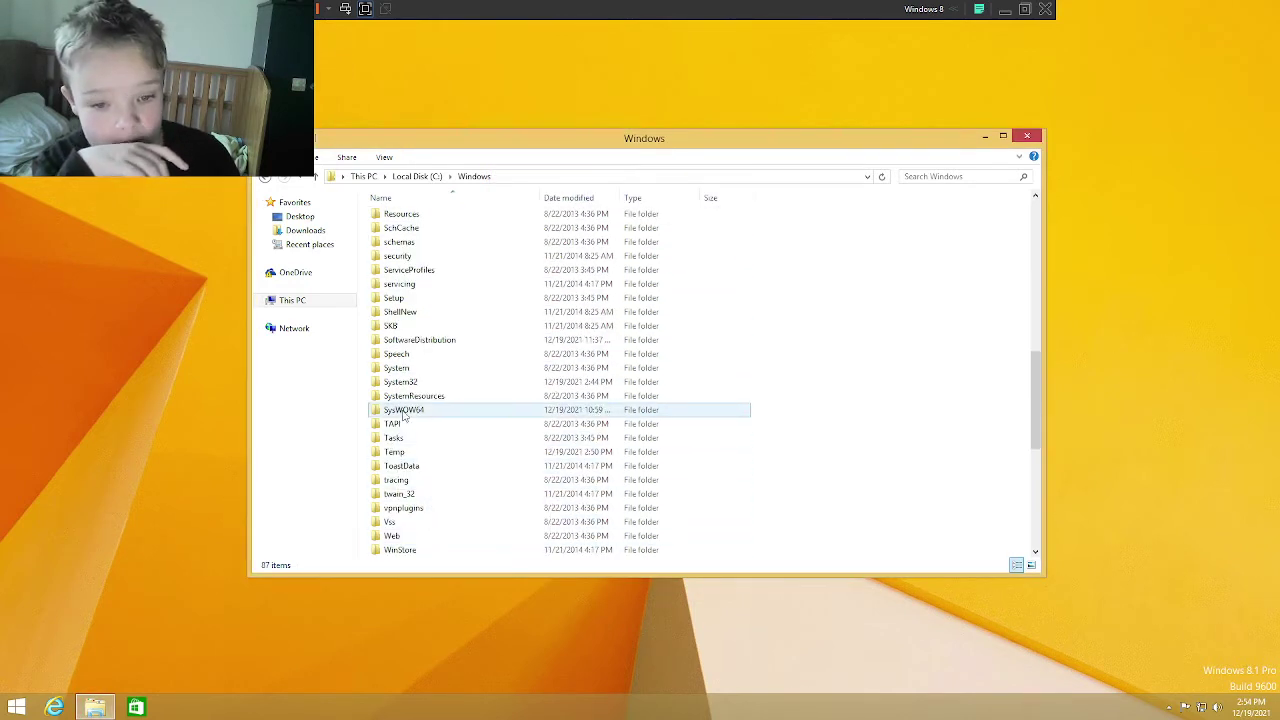
click(405, 409)
click(418, 381)
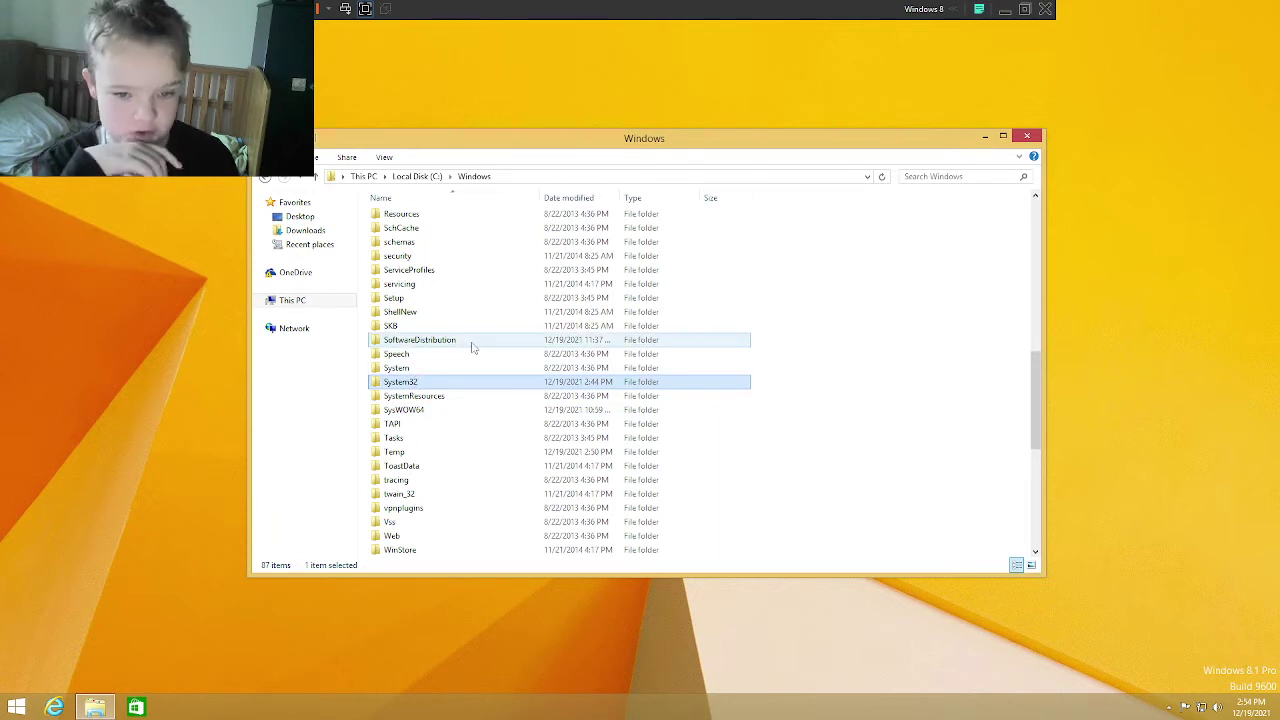
key(Delete)
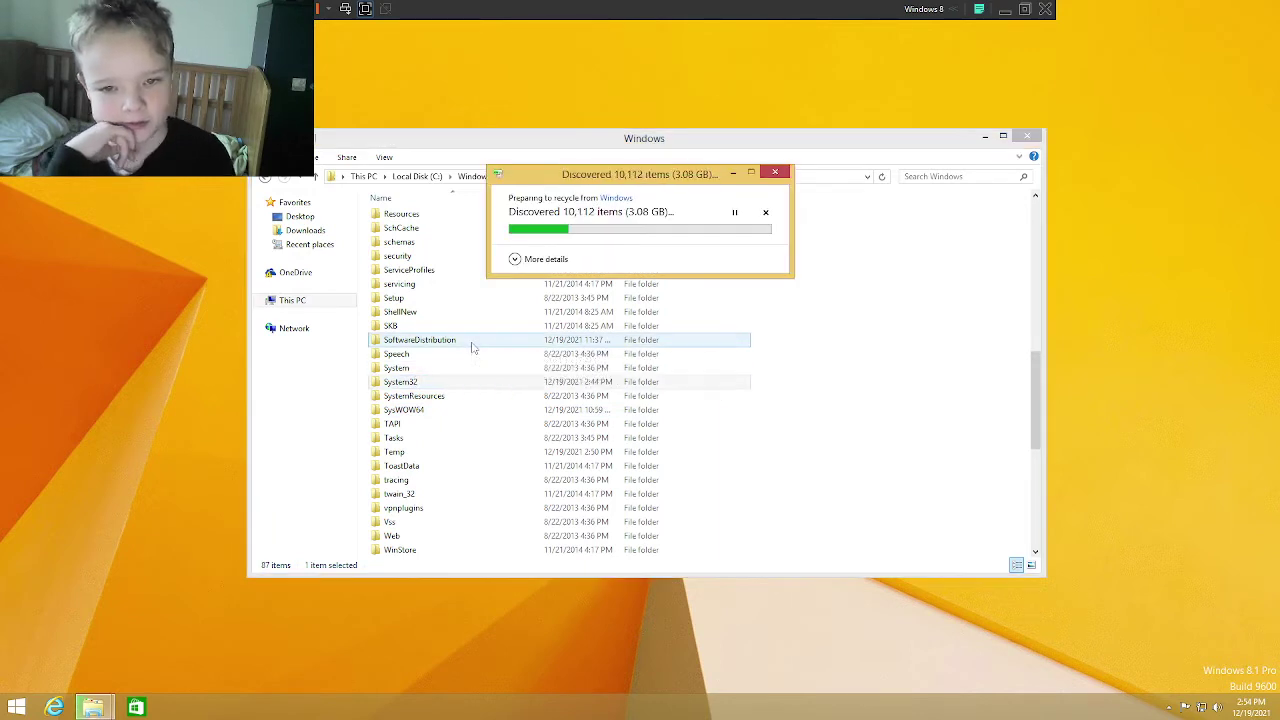
click(603, 264)
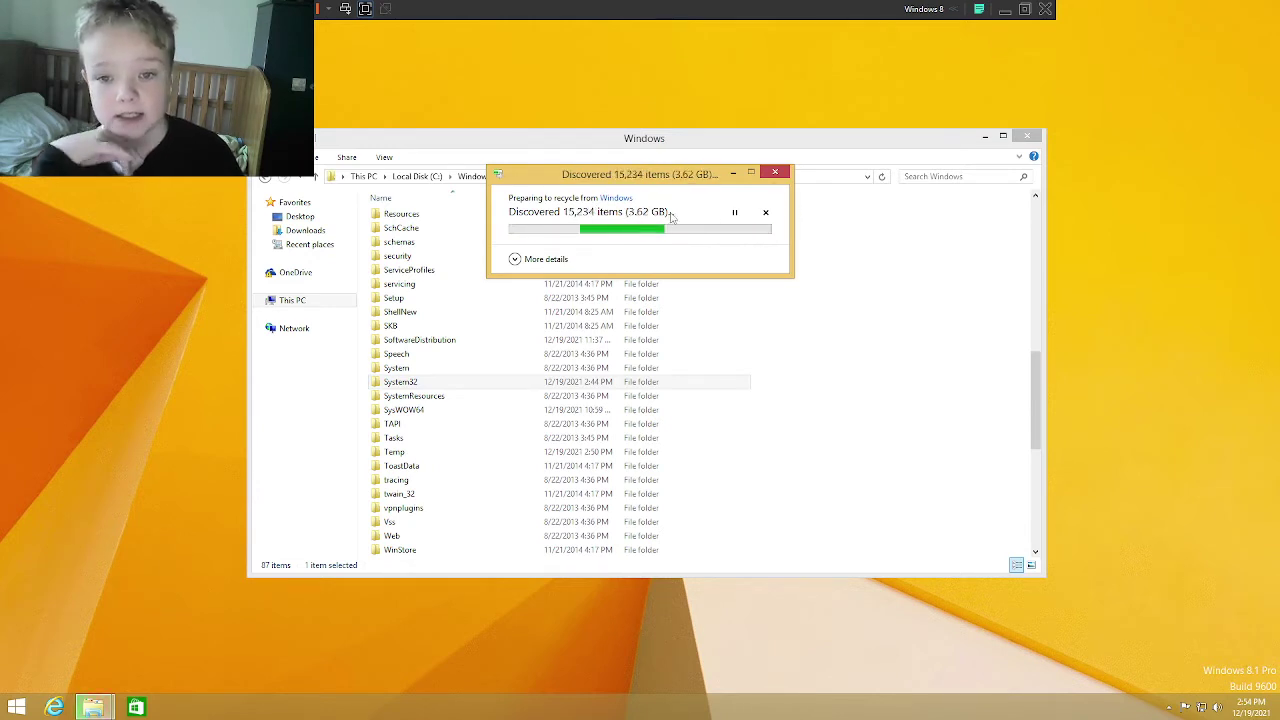
click(437, 368)
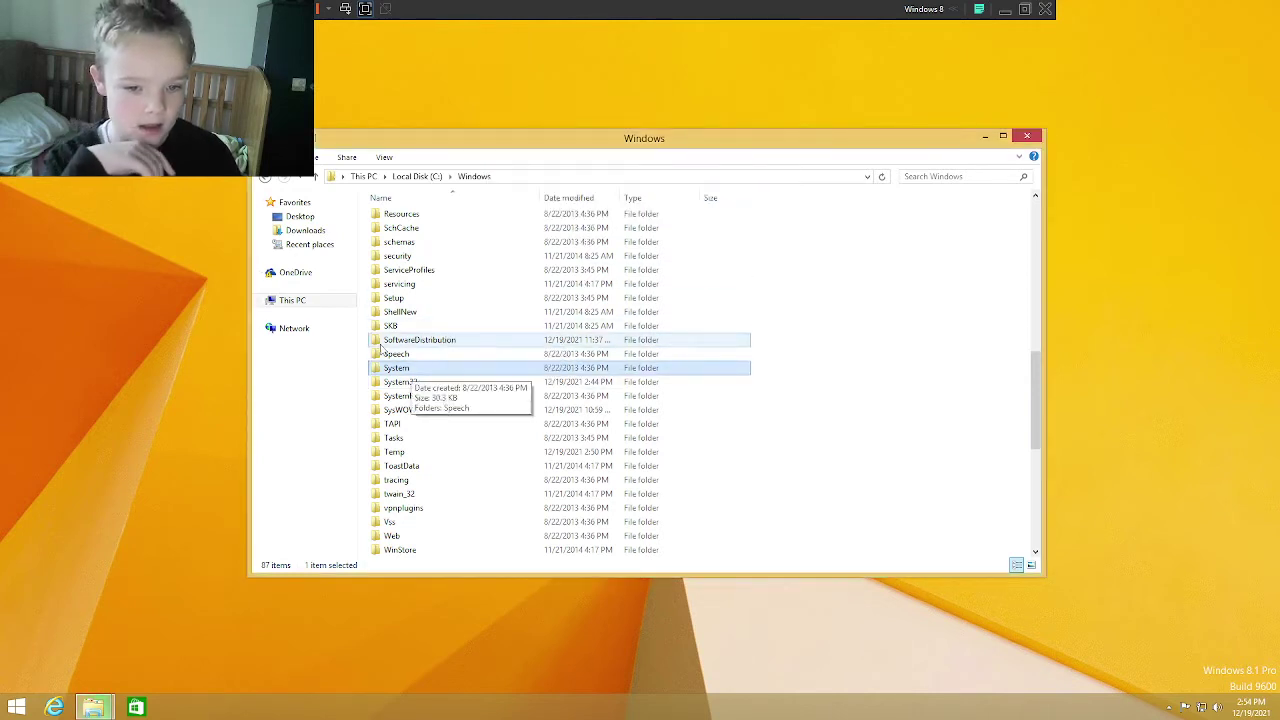
click(440, 354)
key(Delete)
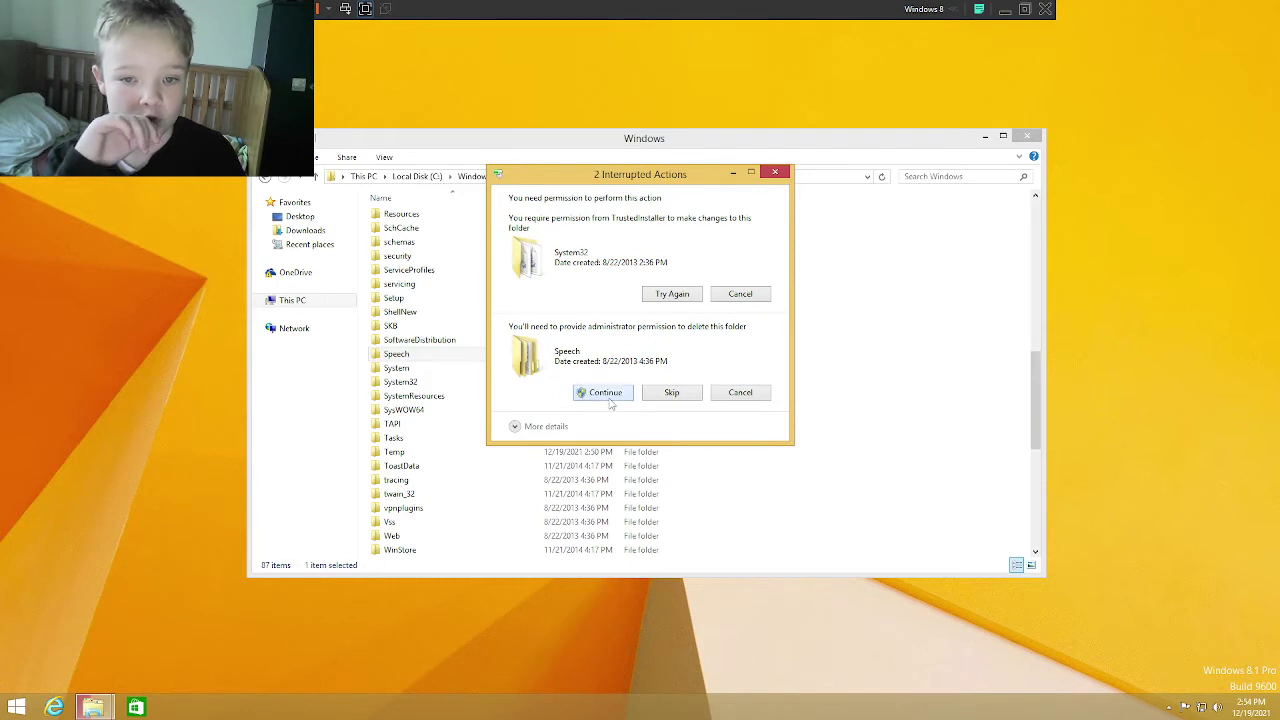
click(607, 396)
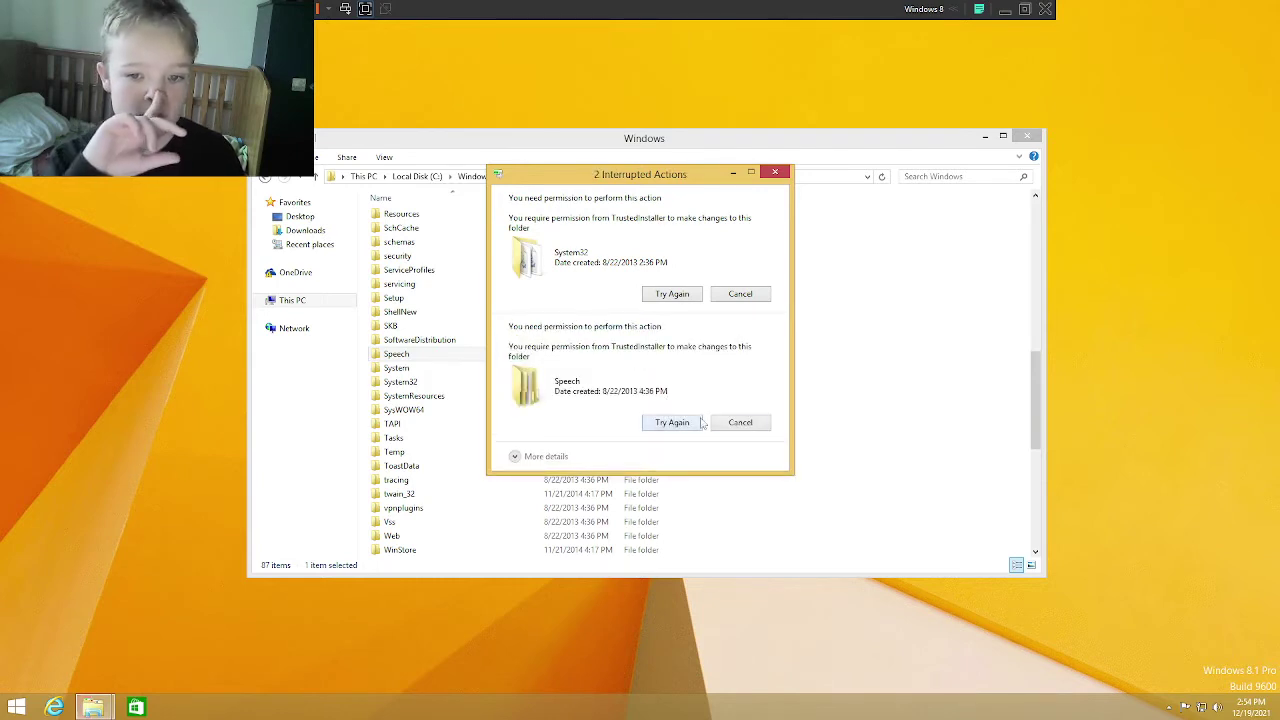
click(740, 422)
click(740, 293)
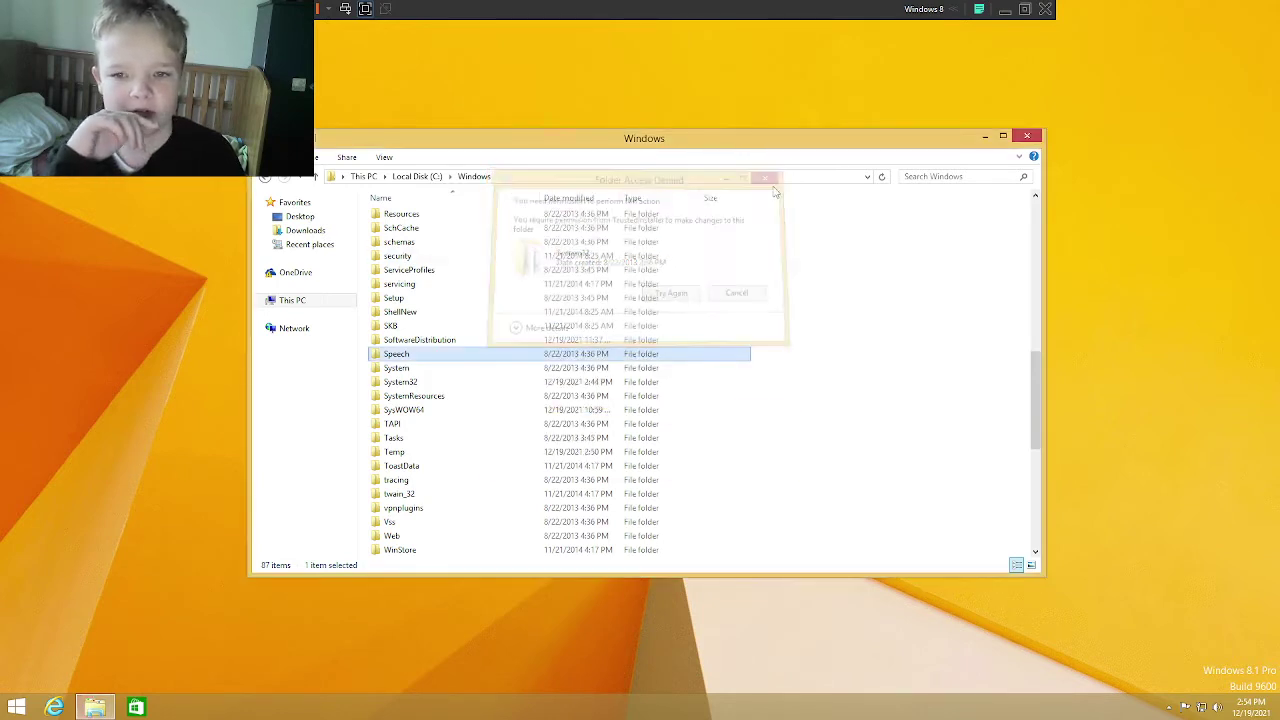
scroll(457, 518, down, 1)
scroll(457, 518, down, 5)
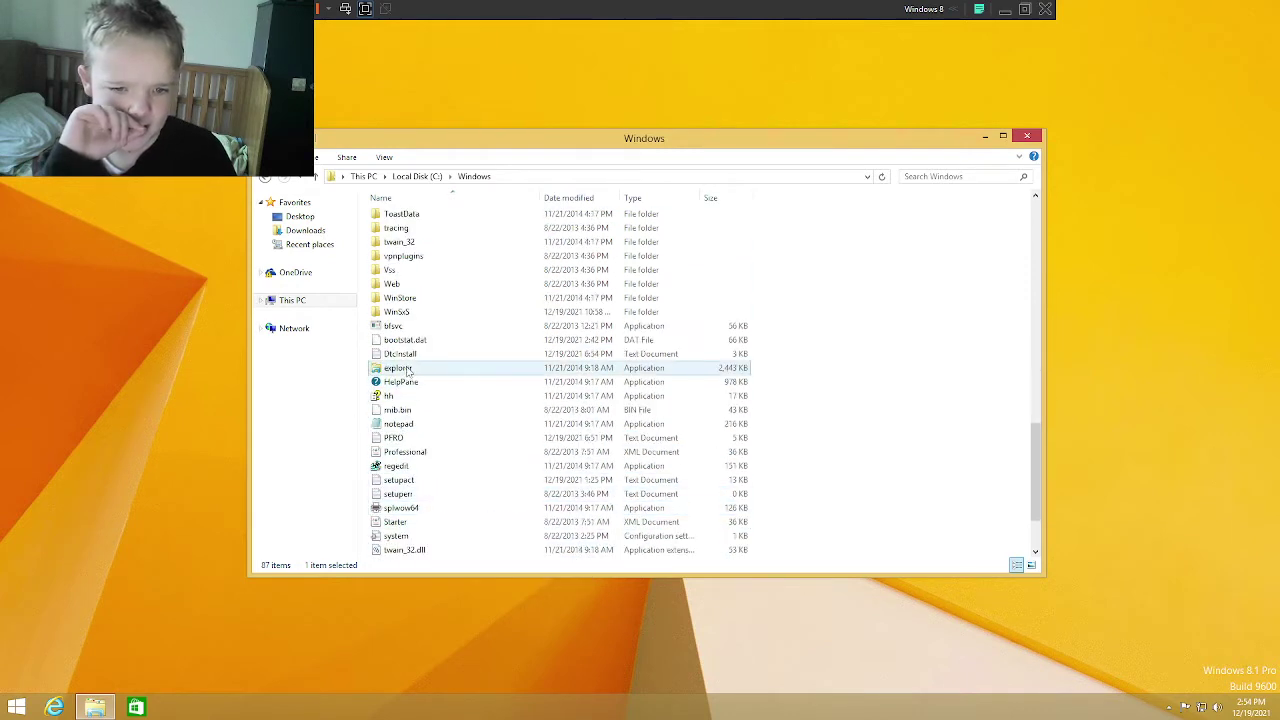
Step: Try recycling splwow64, then give up when TrustedInstaller permission is required
click(398, 383)
click(396, 368)
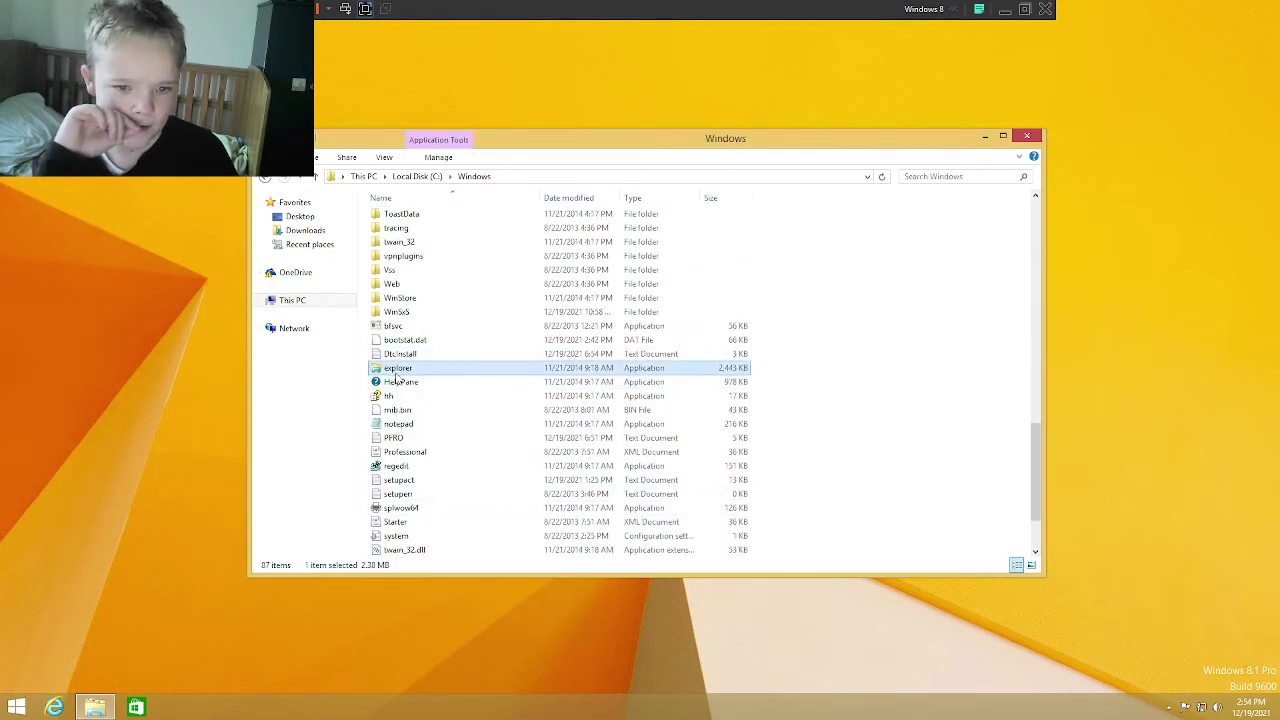
scroll(380, 462, down, 1)
click(381, 465)
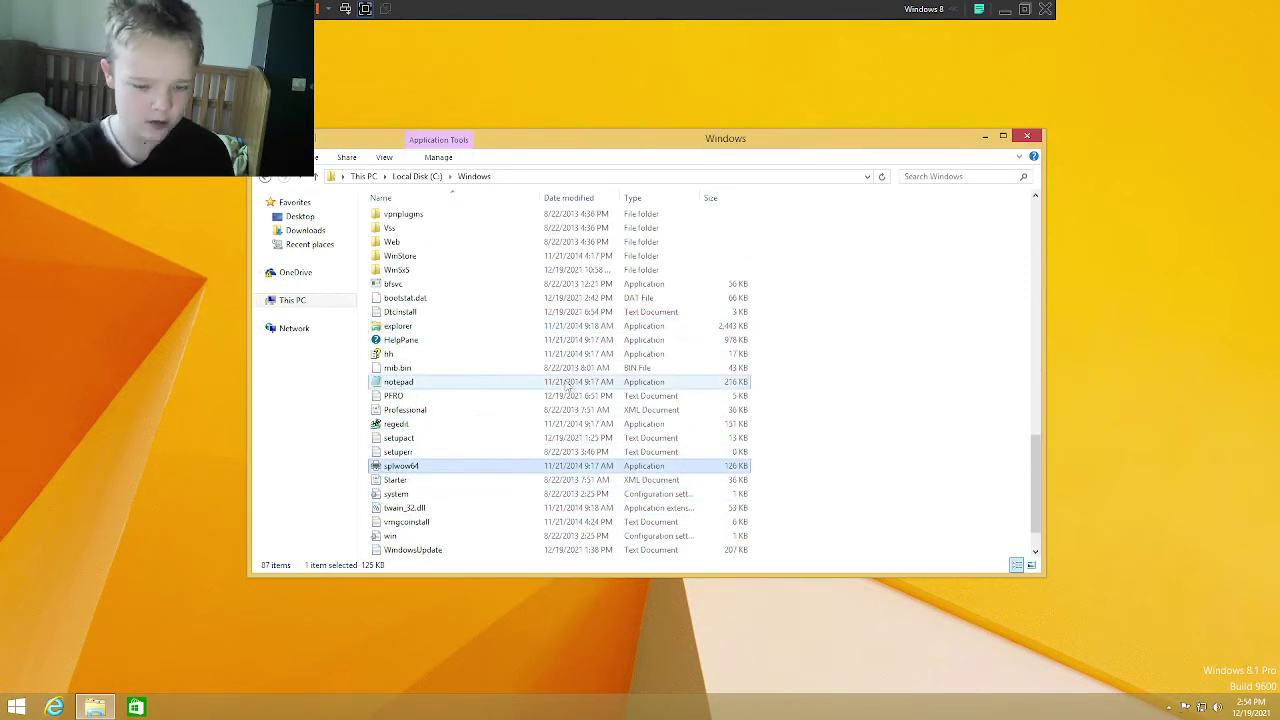
key(Delete)
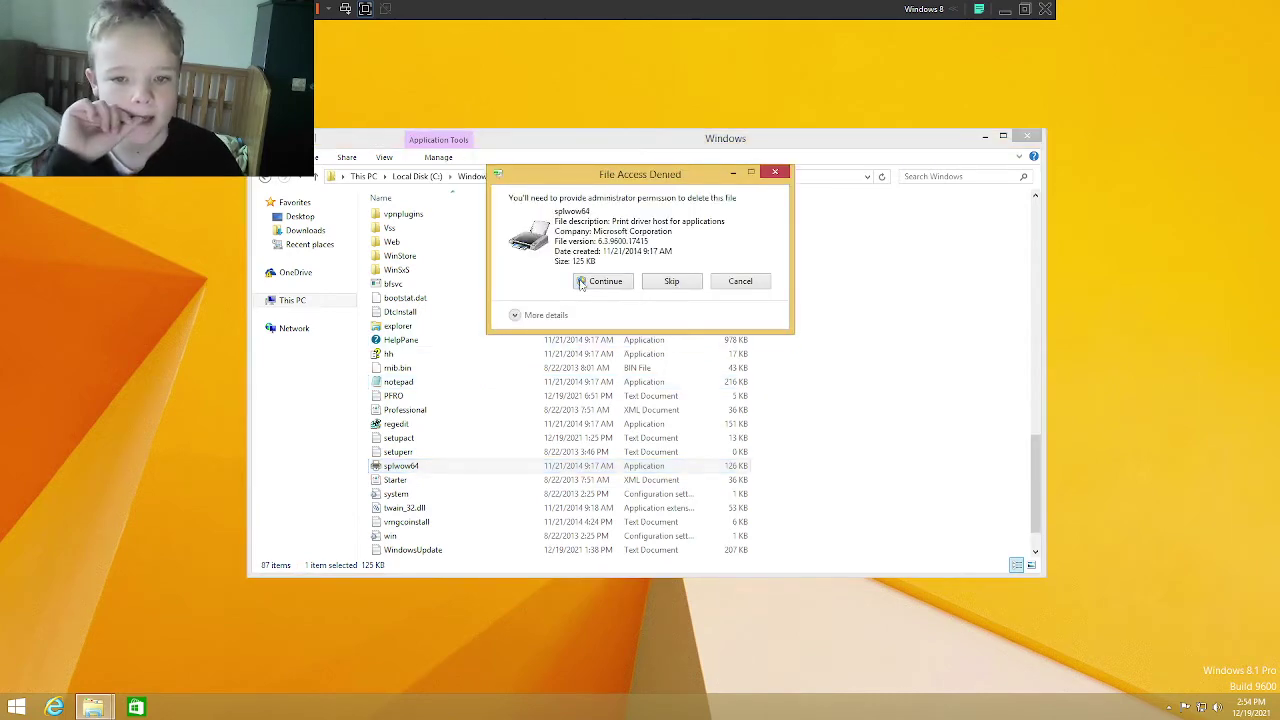
click(603, 281)
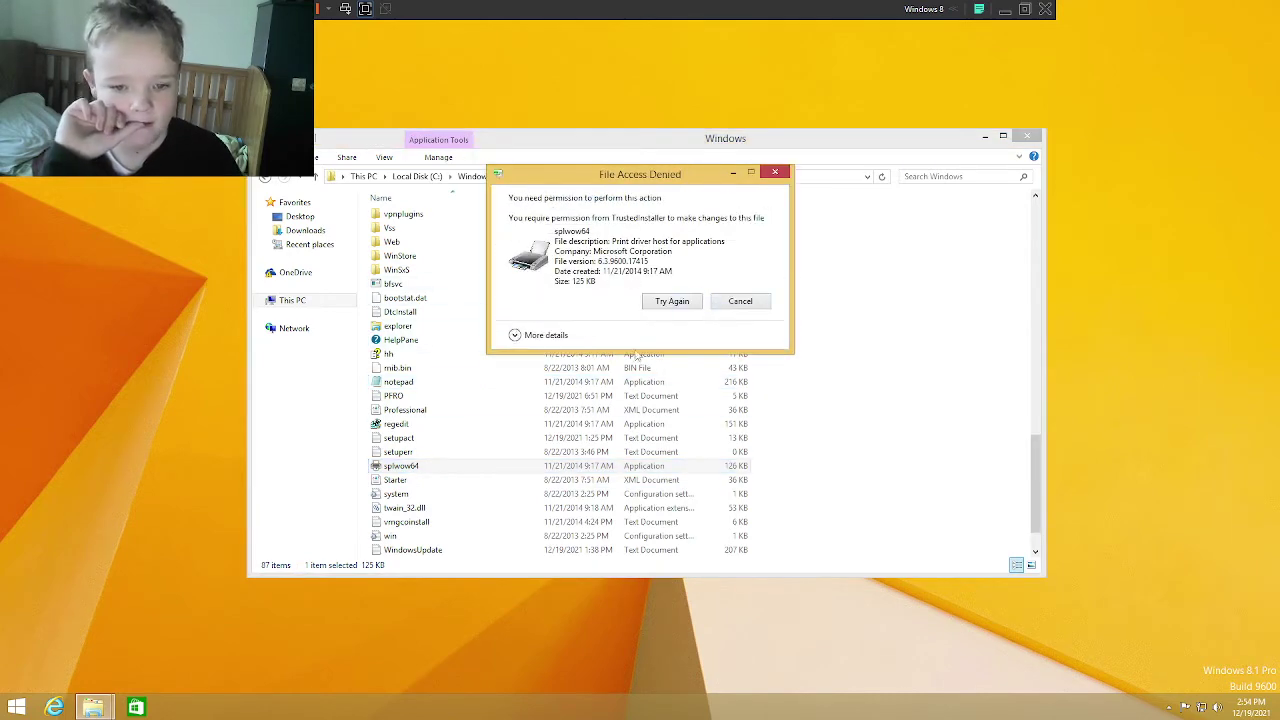
click(740, 301)
Step: Select the 20 files from explorer to write, try deleting them, and cancel when blocked
scroll(640, 420, down, 1)
drag(677, 497, 803, 556)
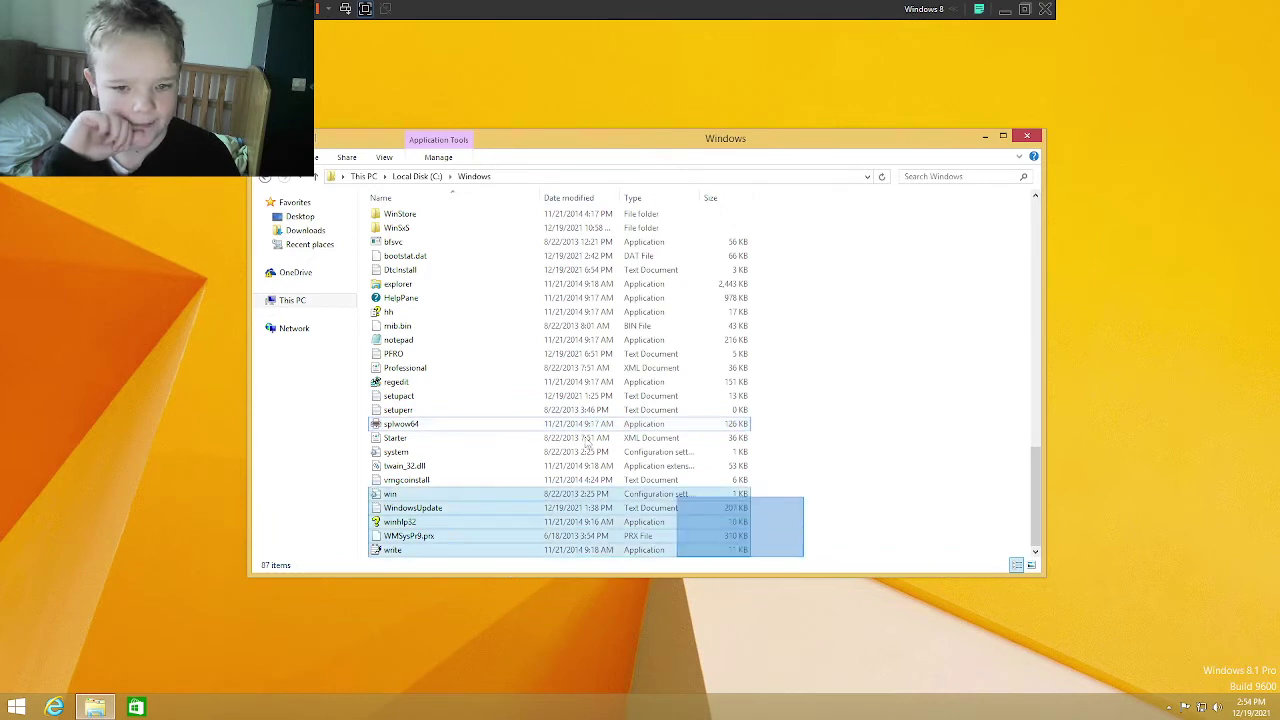
drag(587, 445, 570, 305)
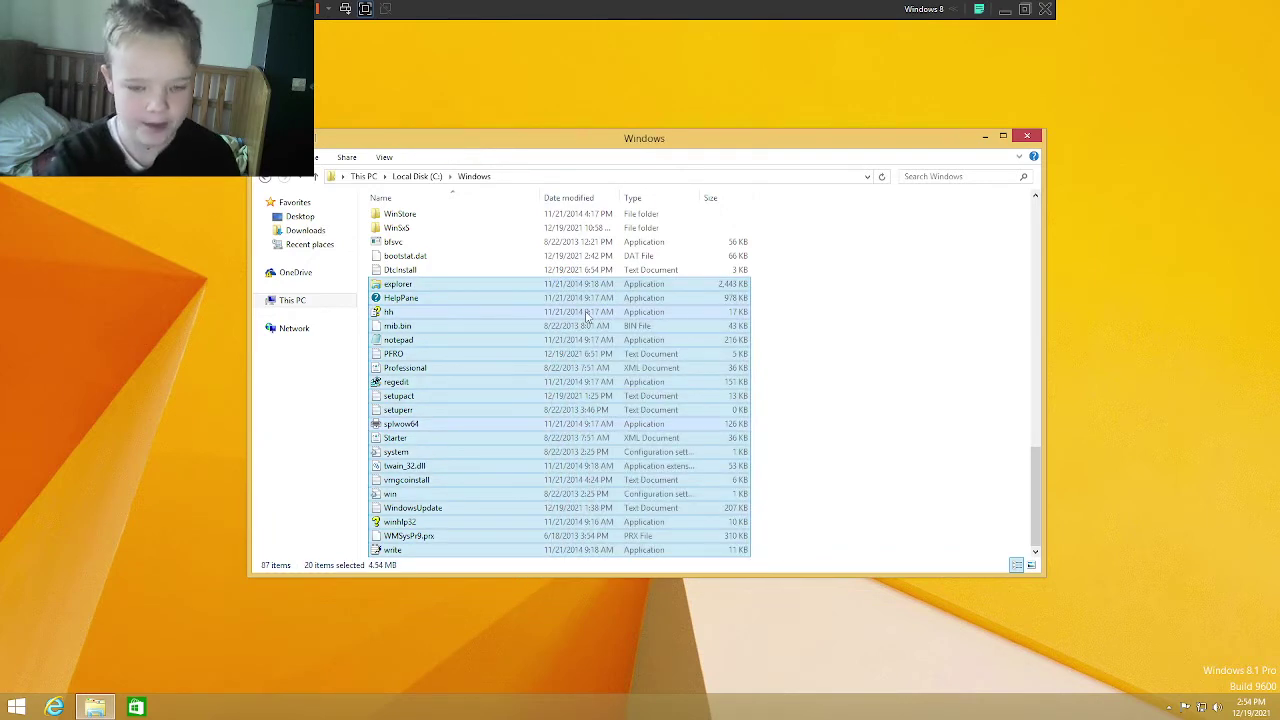
key(Delete)
click(600, 307)
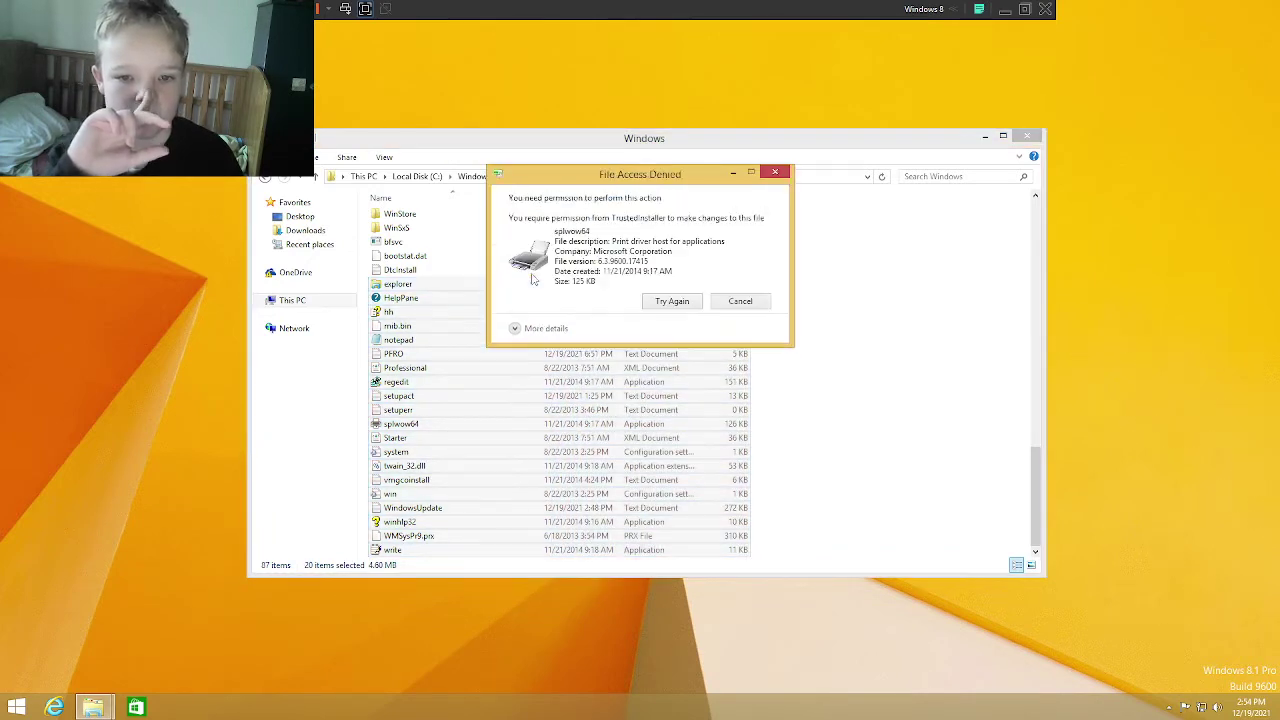
click(700, 301)
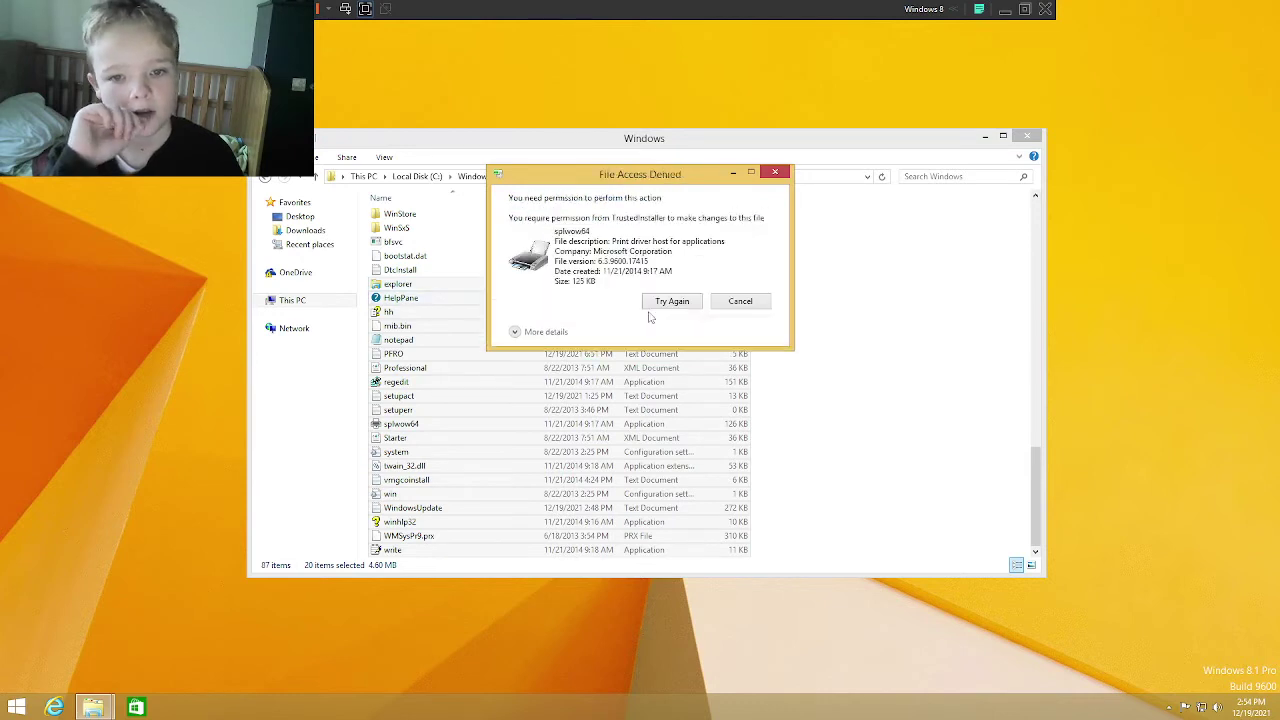
click(736, 303)
Step: Delete the selected files as administrator, skipping protected regedit, splwow64 and twain_32.dll
right_click(540, 360)
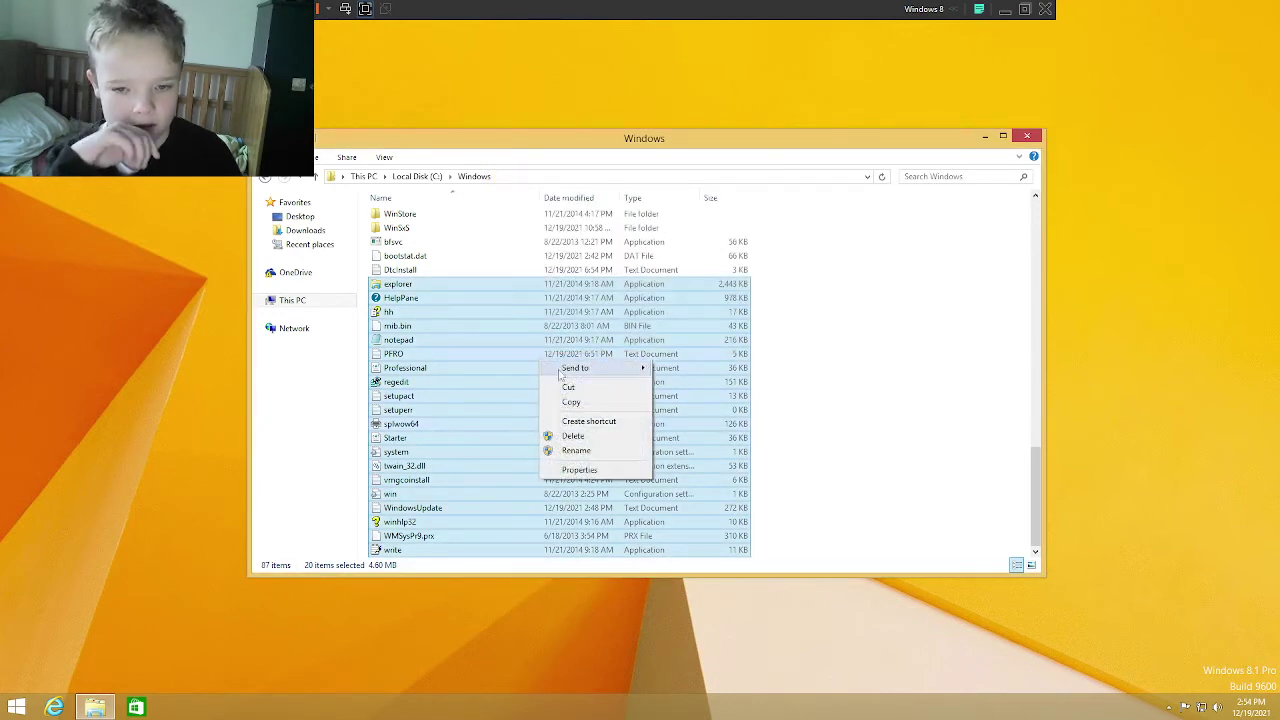
click(575, 437)
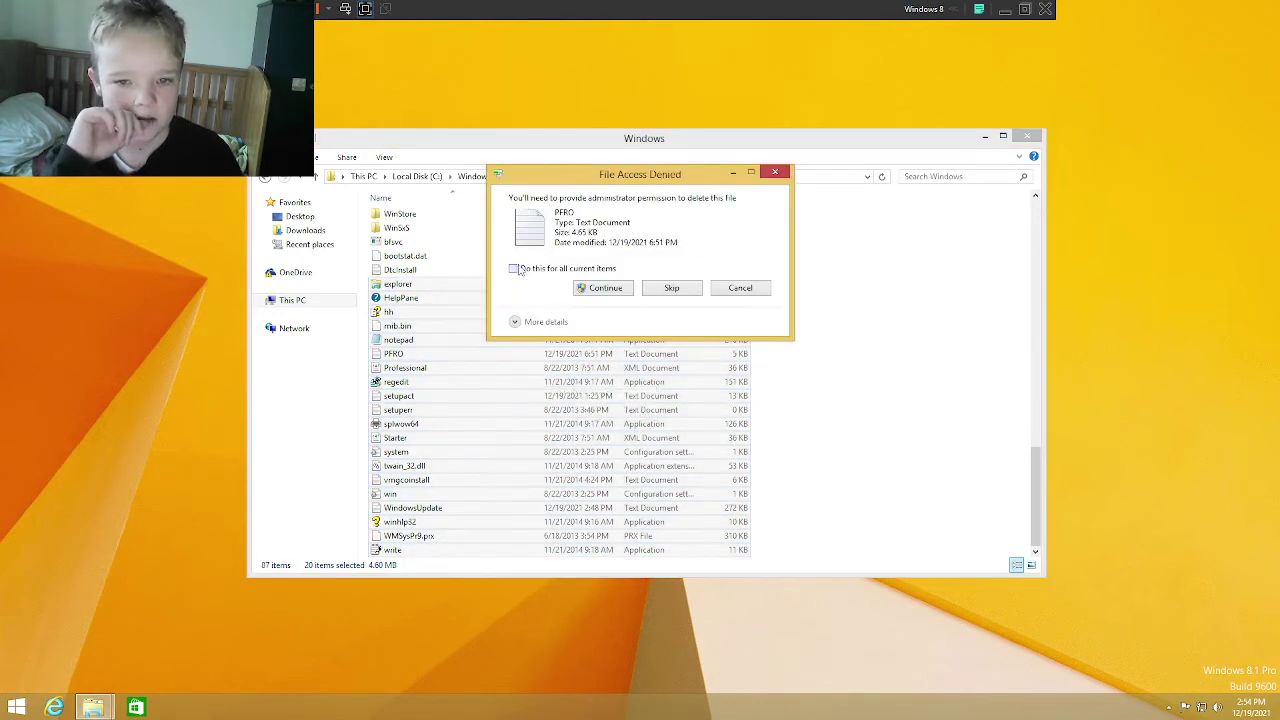
click(600, 289)
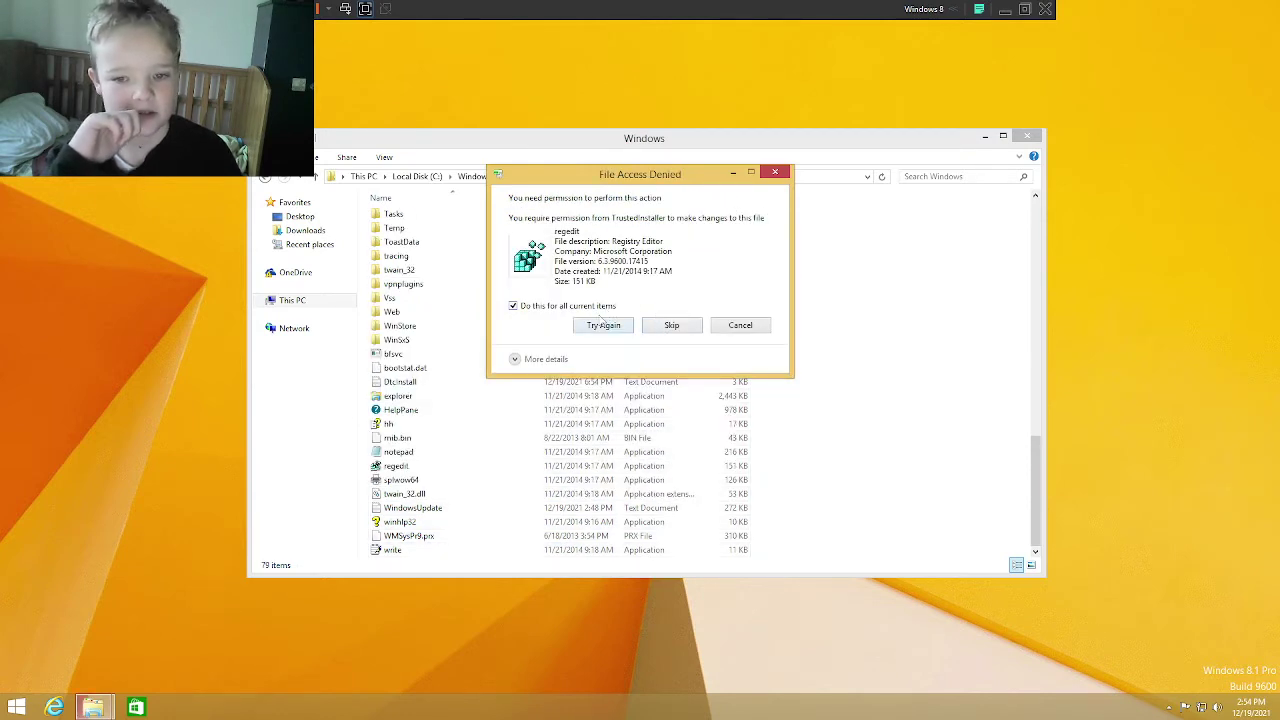
click(656, 330)
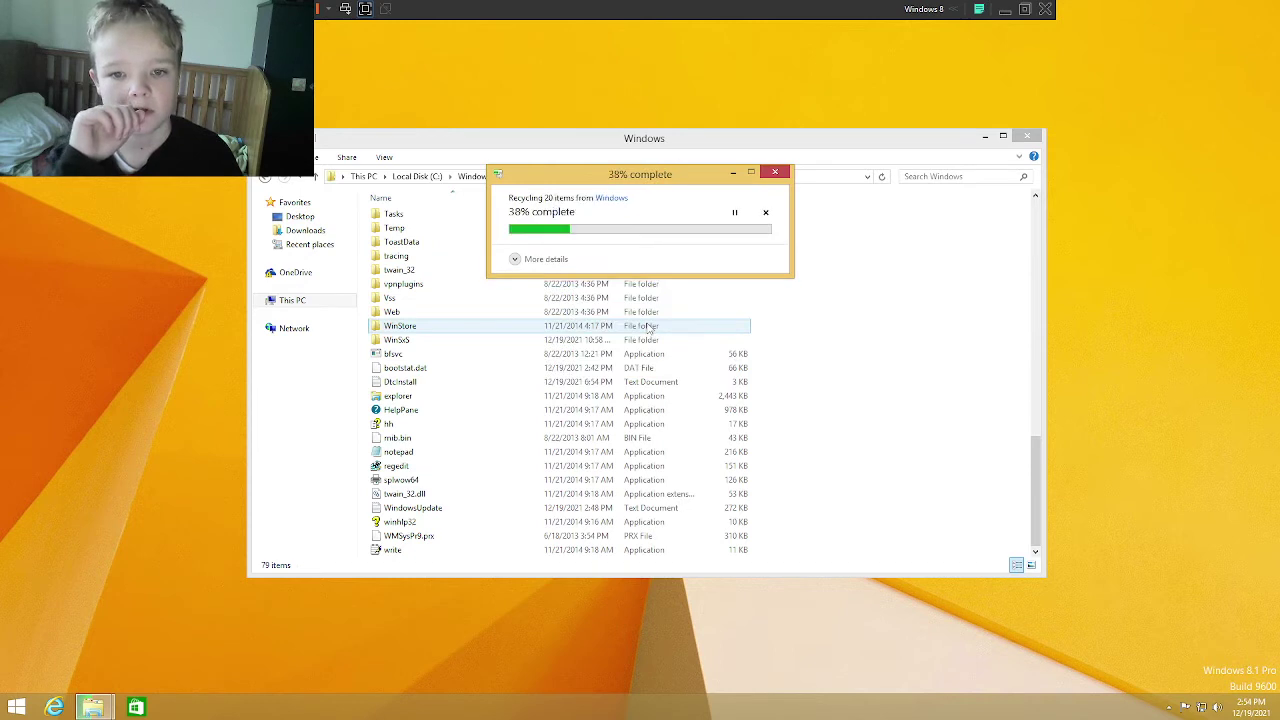
click(673, 328)
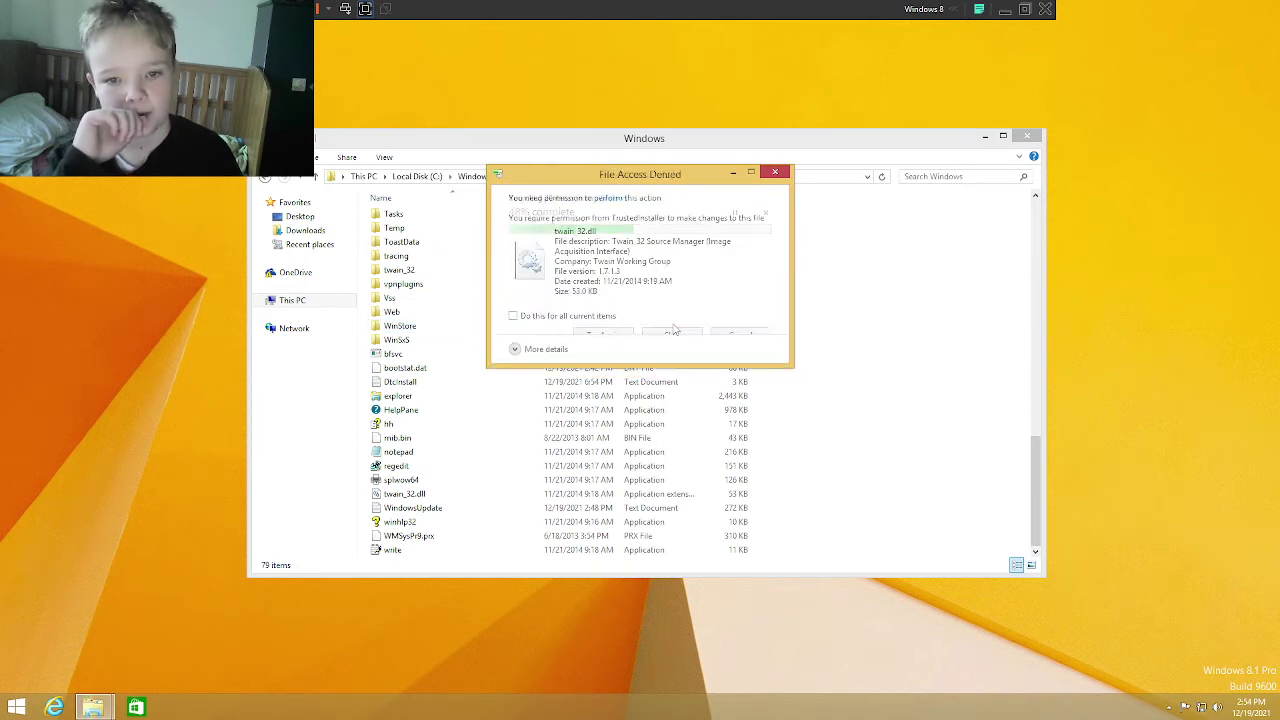
click(675, 338)
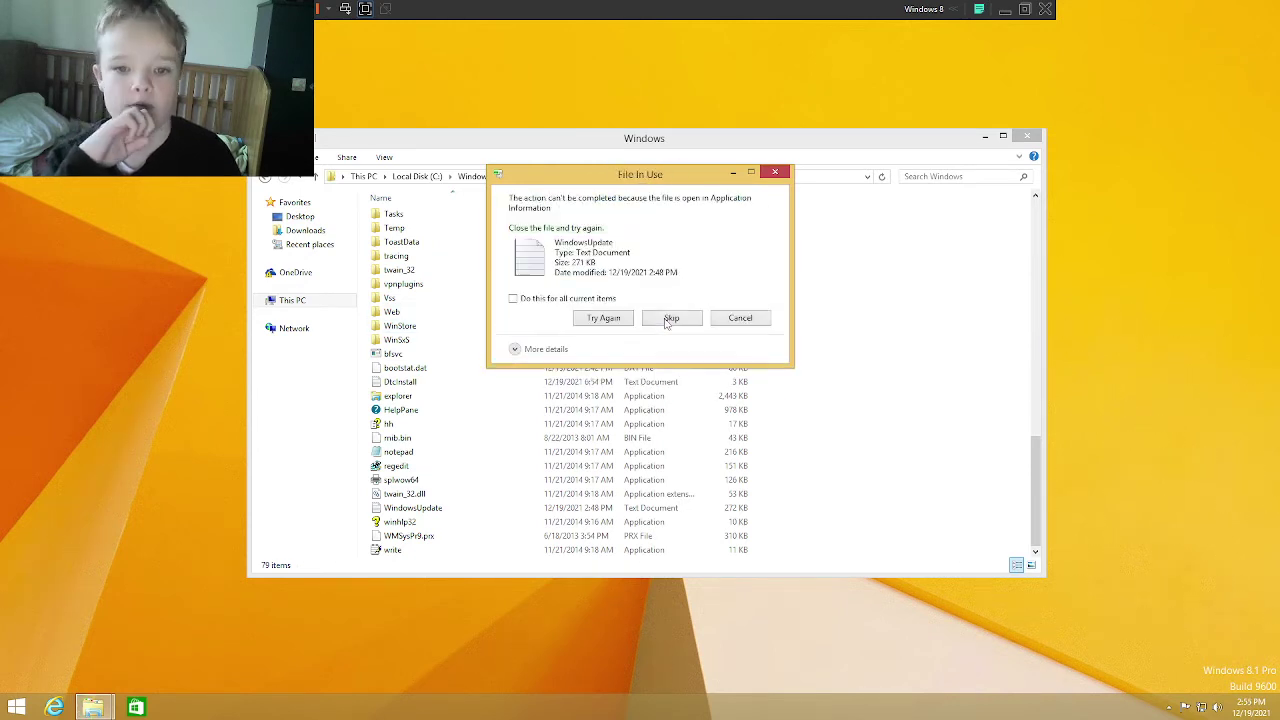
Step: Skip the remaining blocked files, including WindowsUpdate, winhlp32, WMSysPr9.prx, write, hh, mib.bin and notepad
click(667, 318)
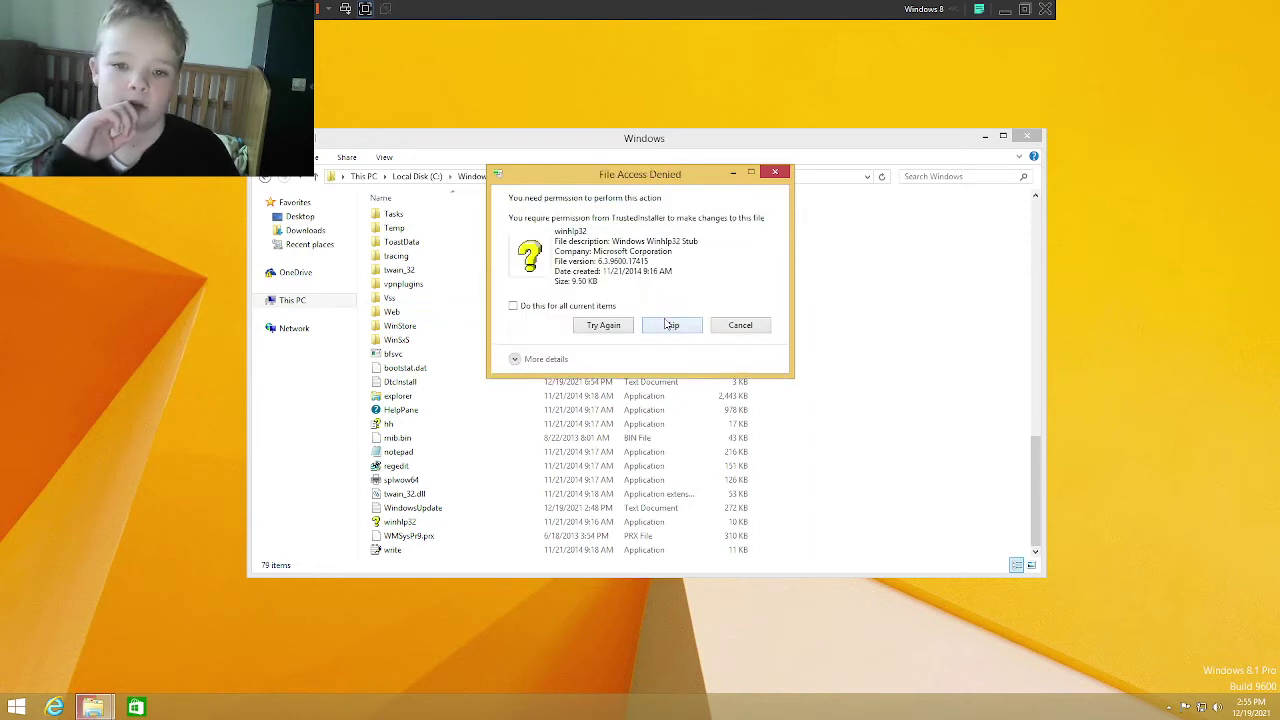
click(670, 323)
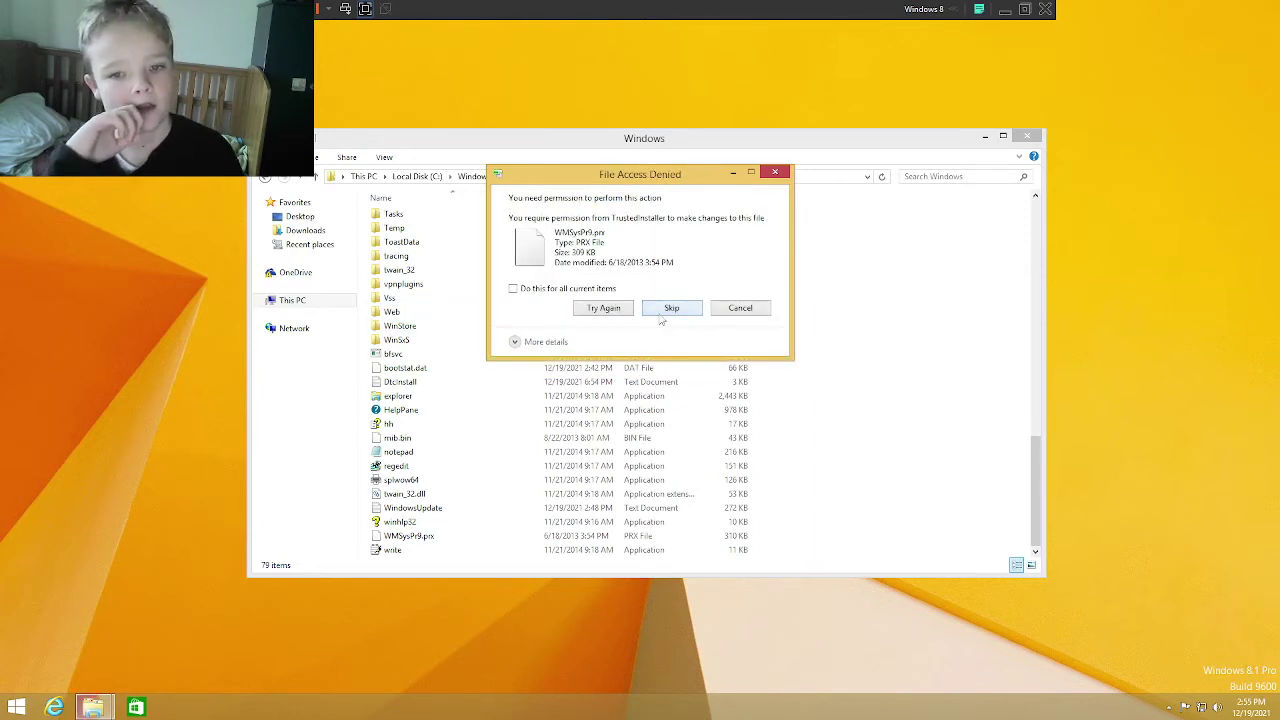
click(661, 315)
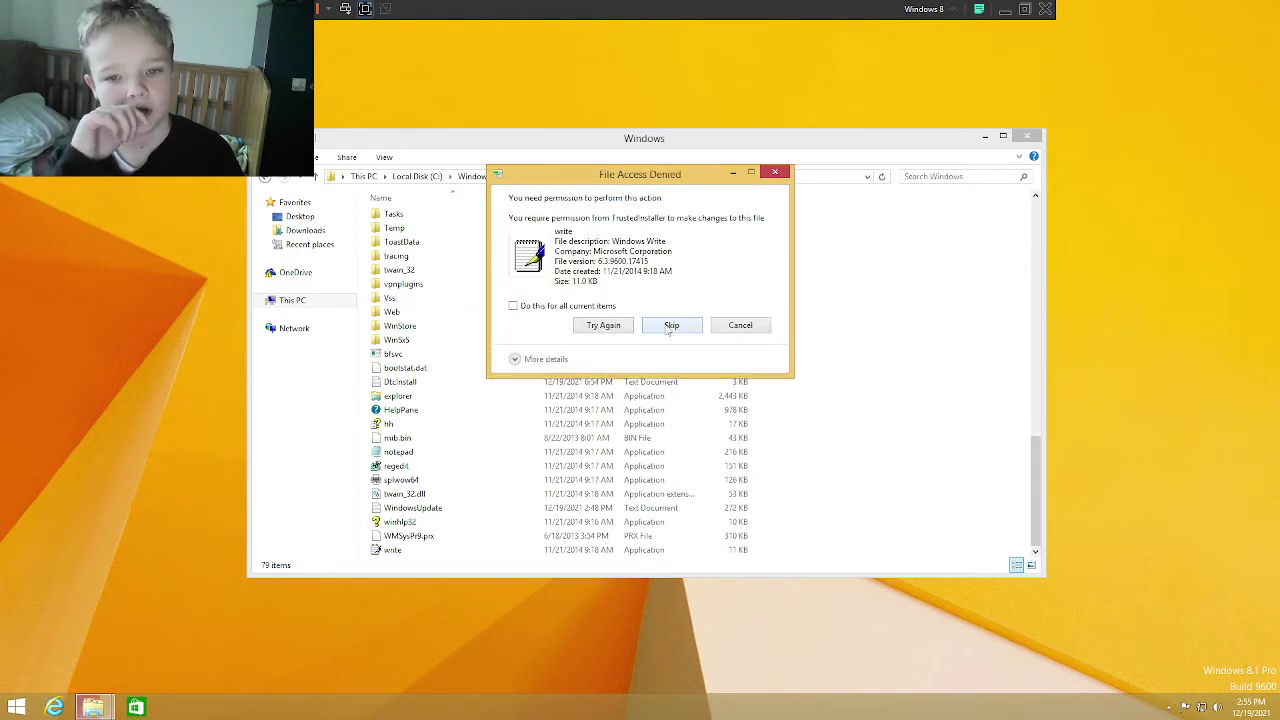
click(669, 327)
click(668, 327)
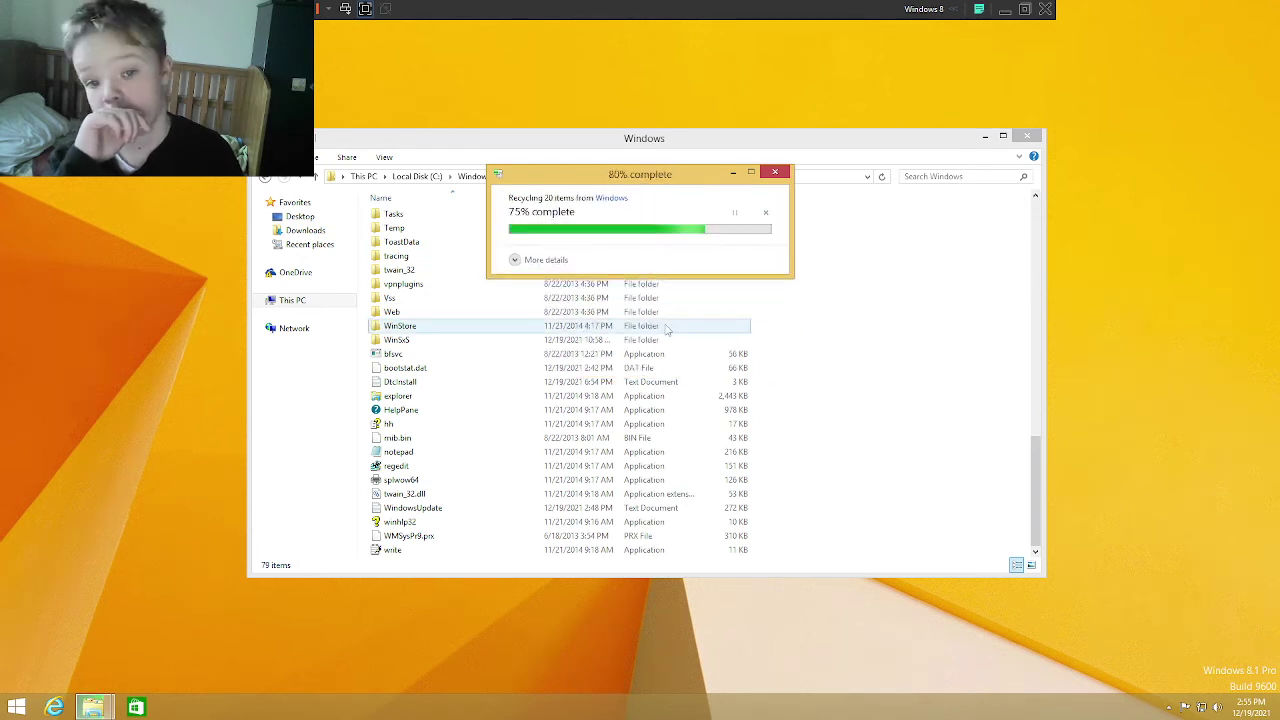
click(669, 326)
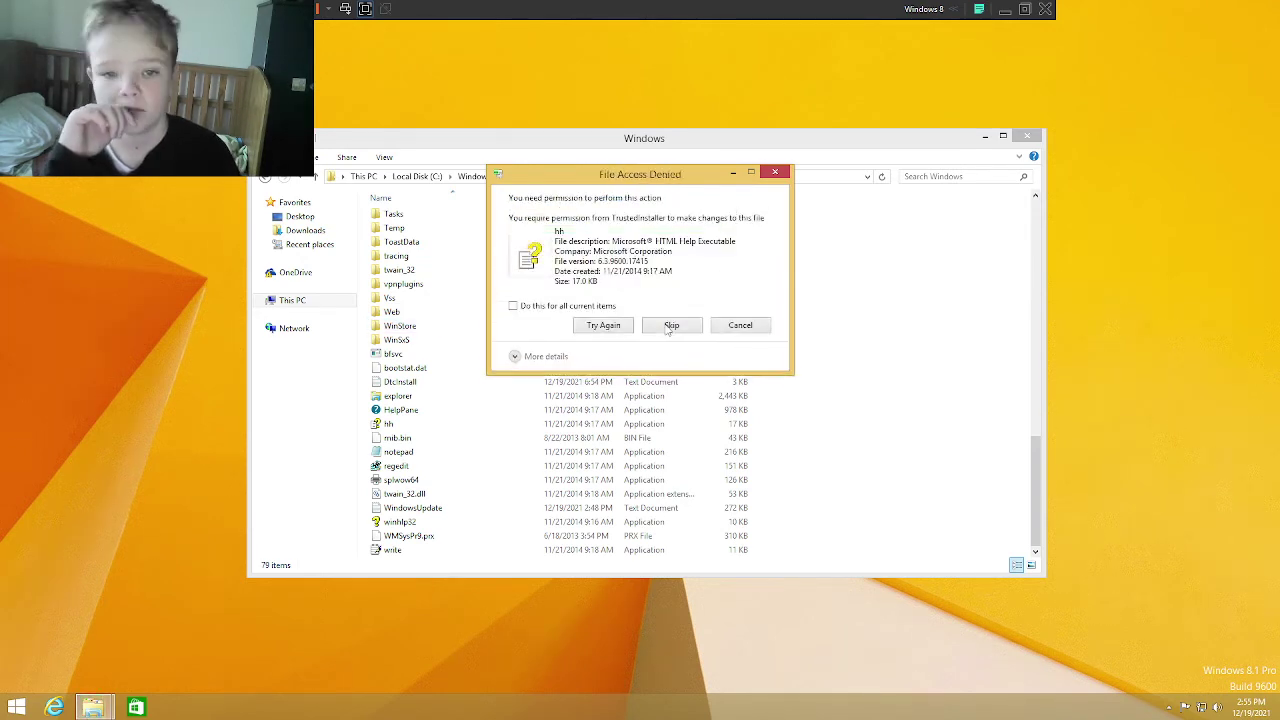
click(668, 327)
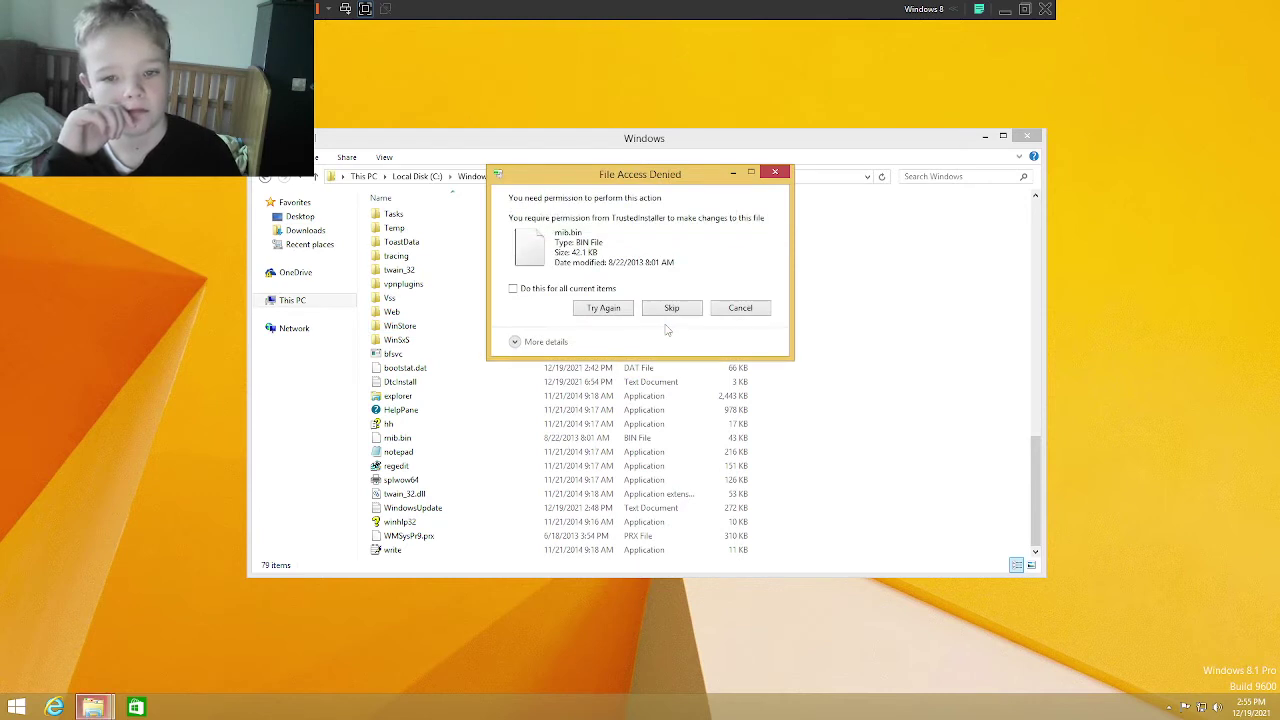
click(660, 308)
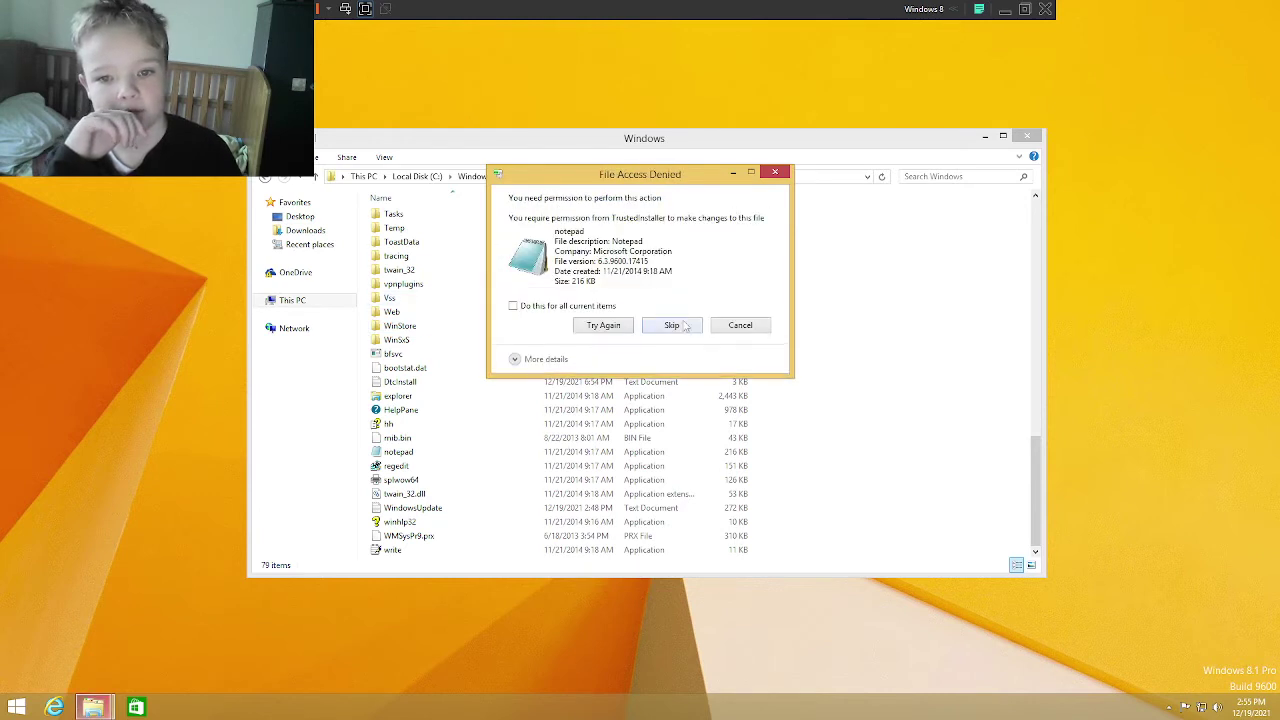
click(683, 326)
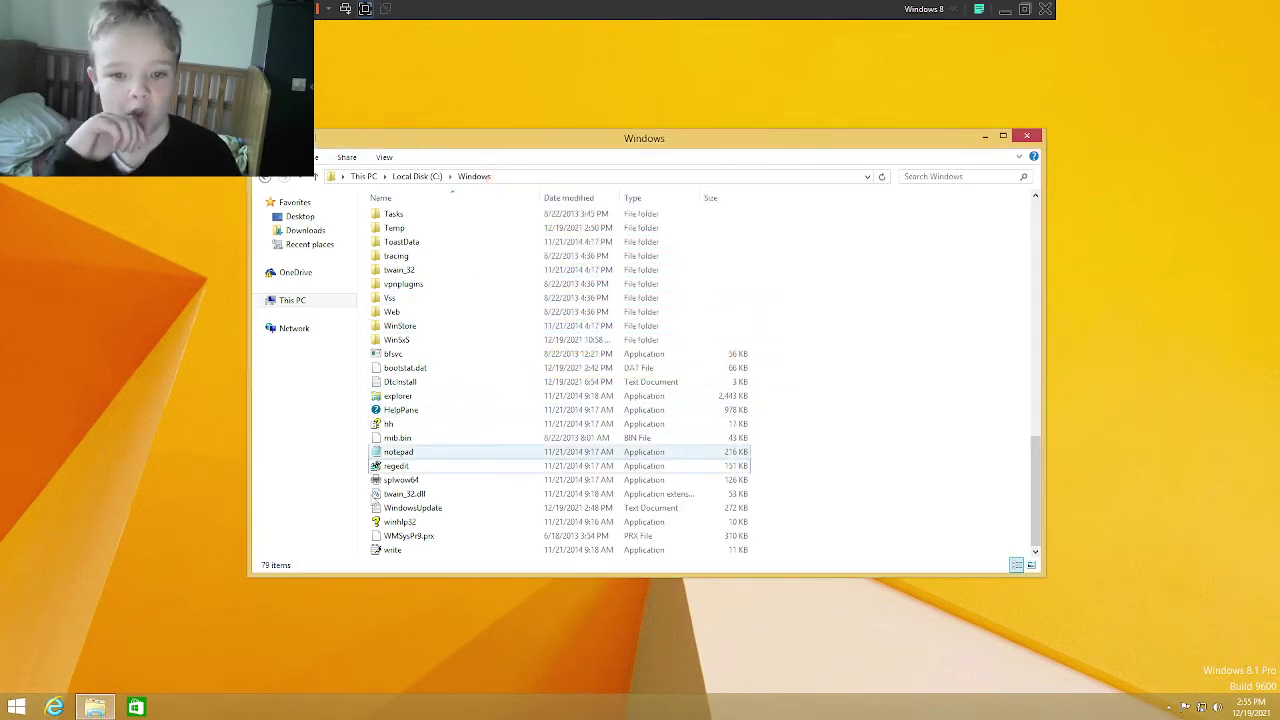
double_click(389, 550)
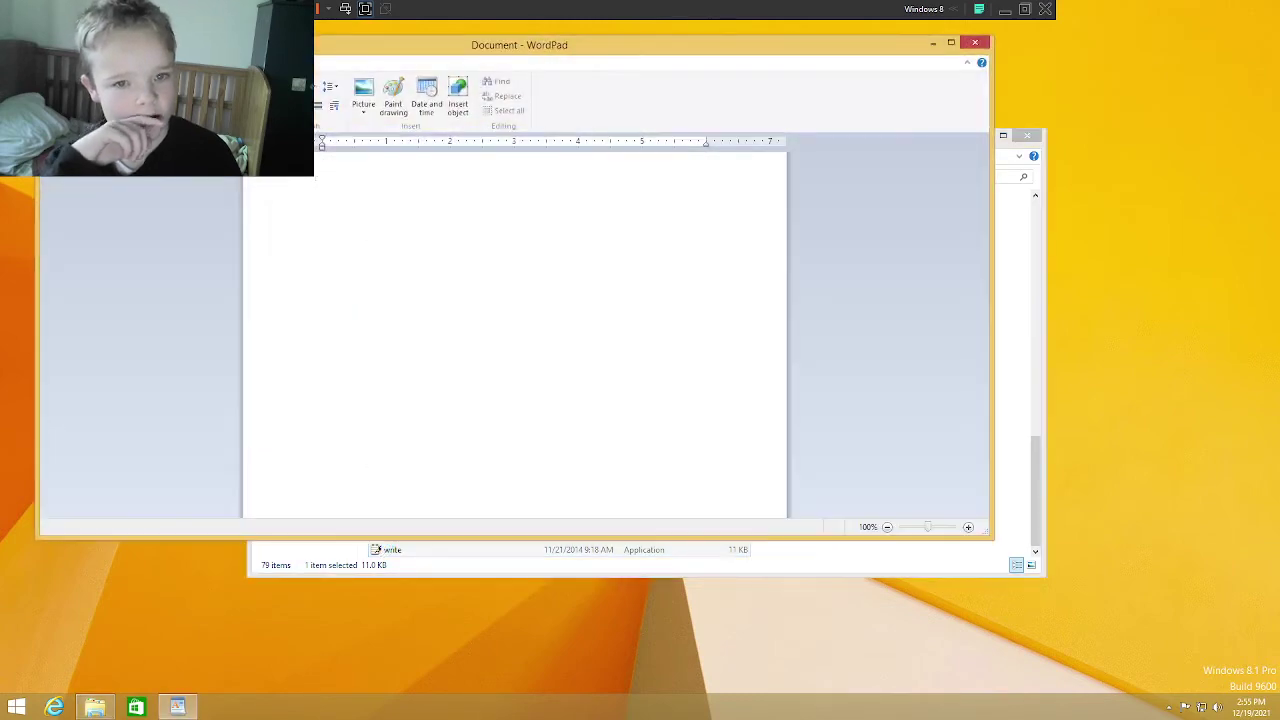
click(974, 42)
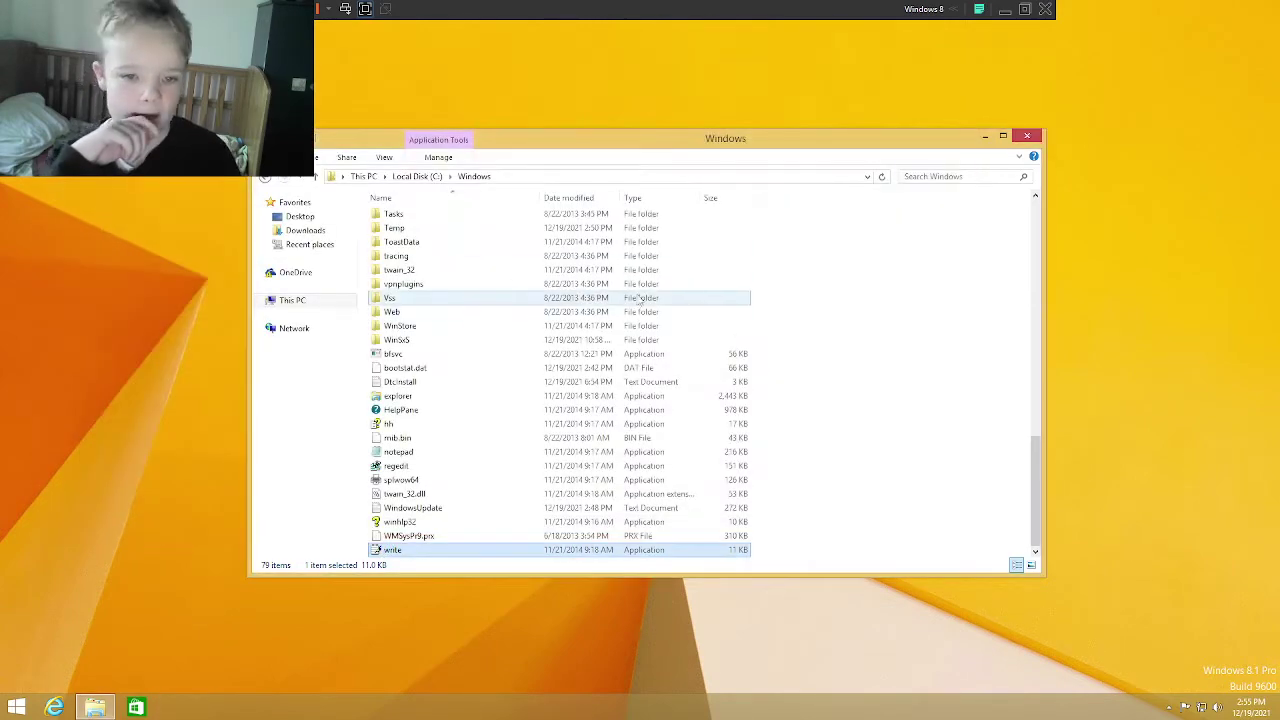
drag(886, 350, 594, 205)
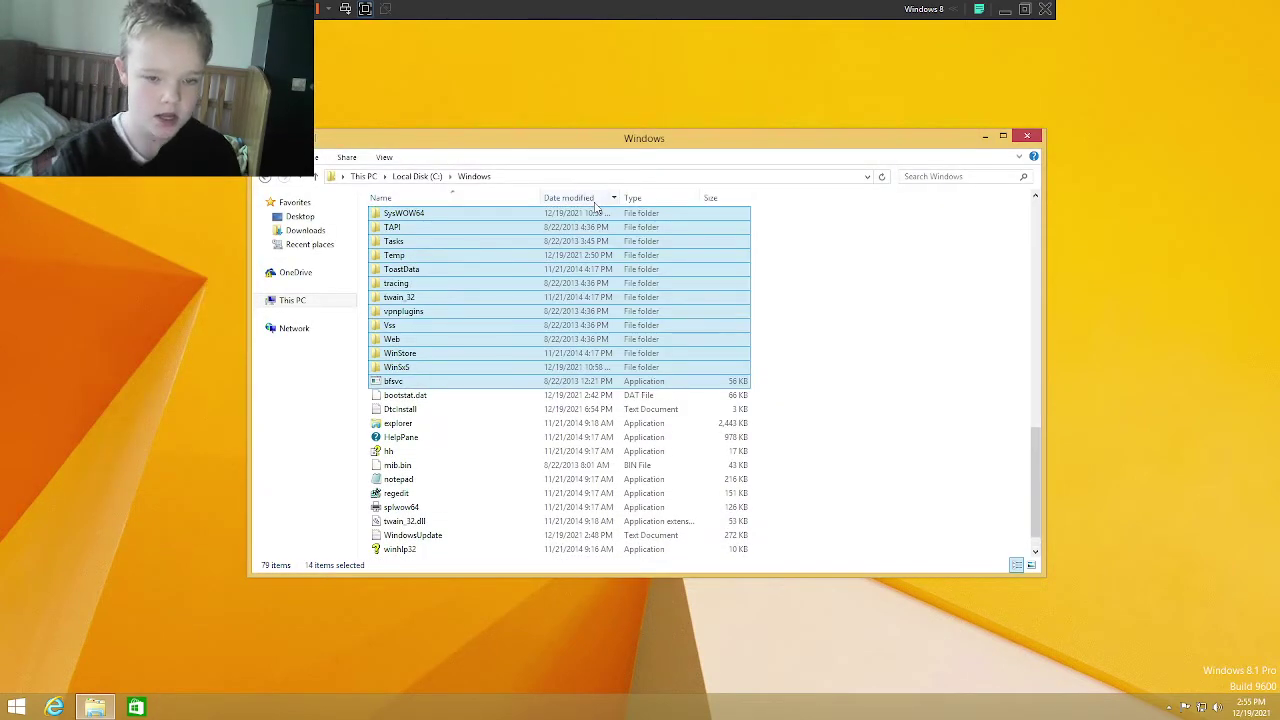
key(Delete)
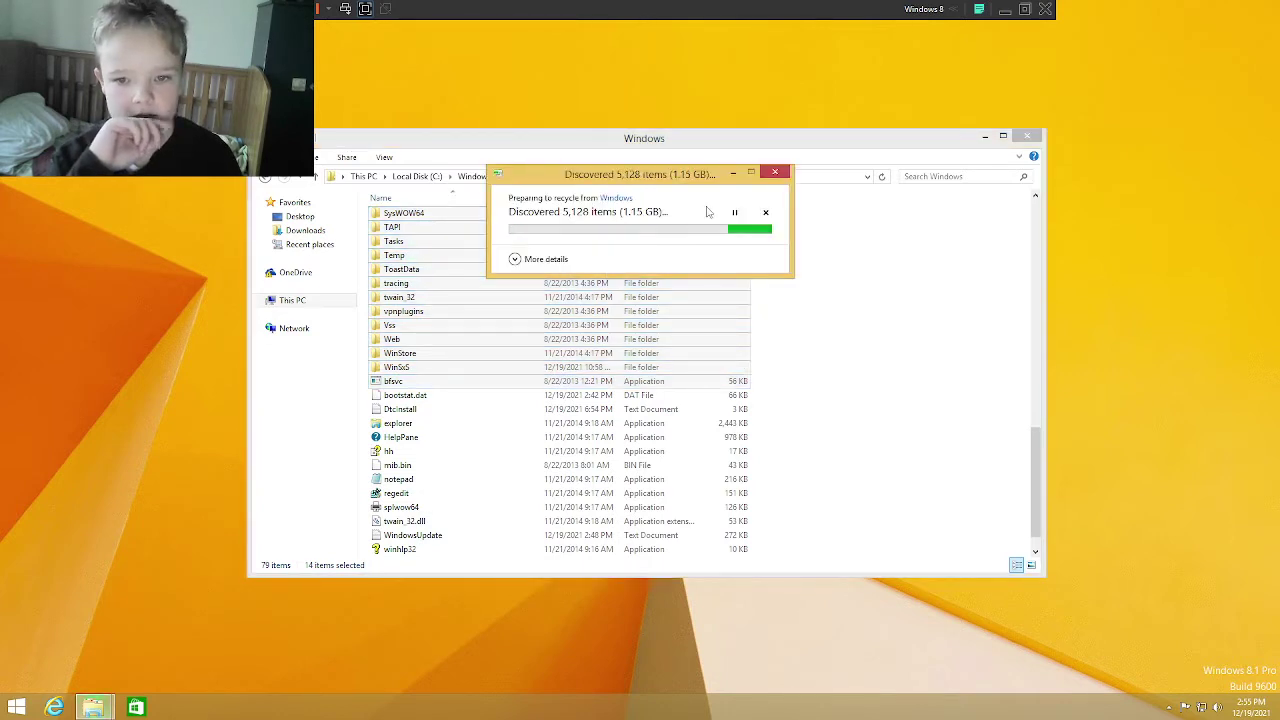
scroll(420, 305, up, 8)
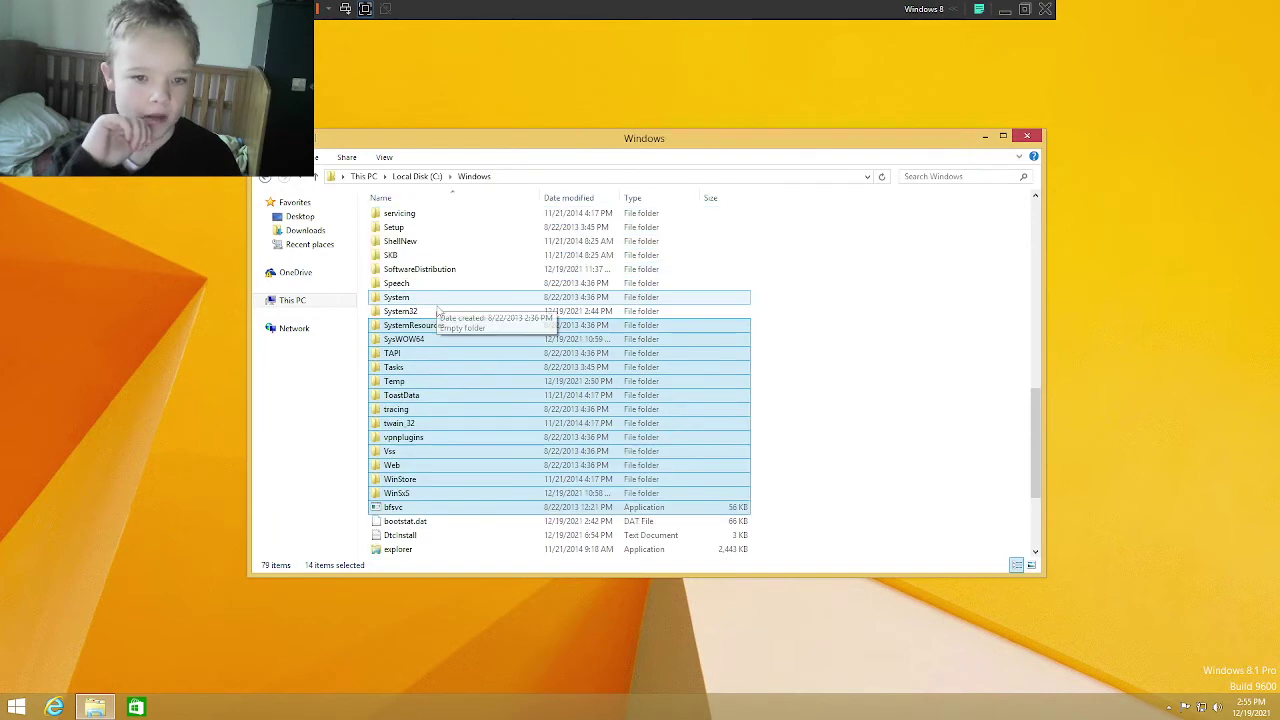
click(497, 269)
key(s)
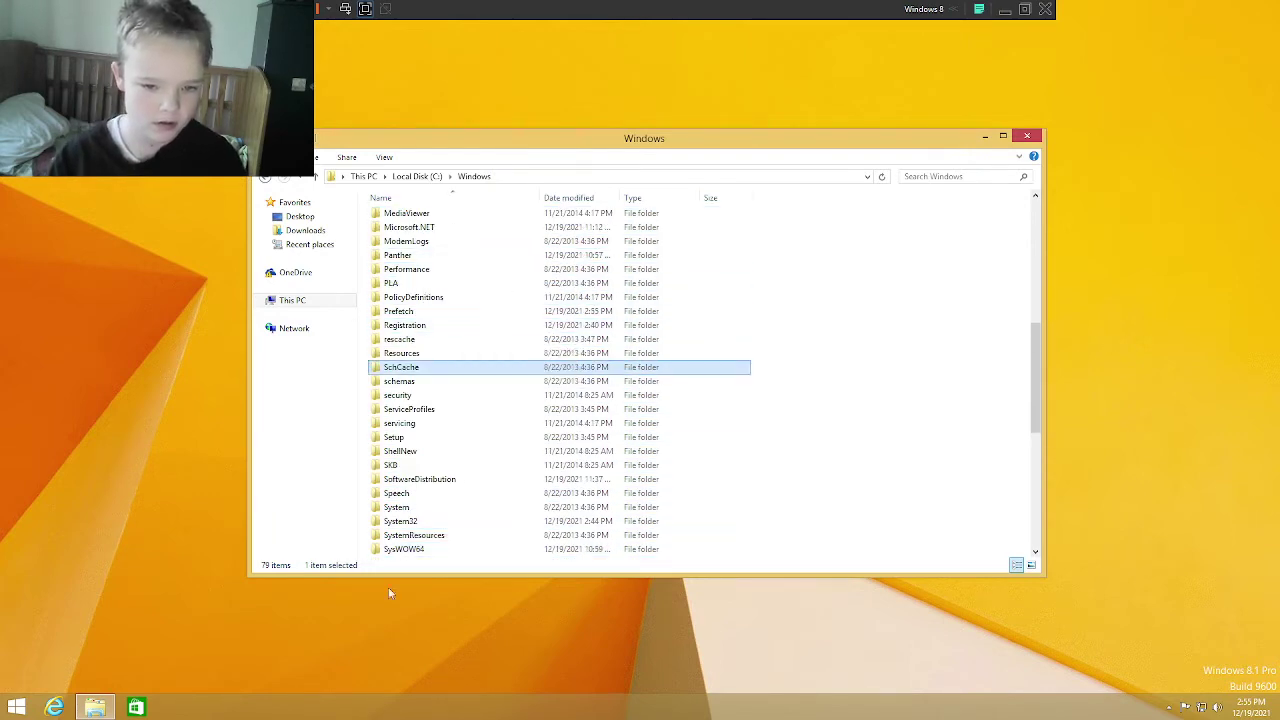
Step: In System32, delete the en-GB through InputMethod folders as administrator for all items
double_click(378, 522)
scroll(723, 500, down, 15)
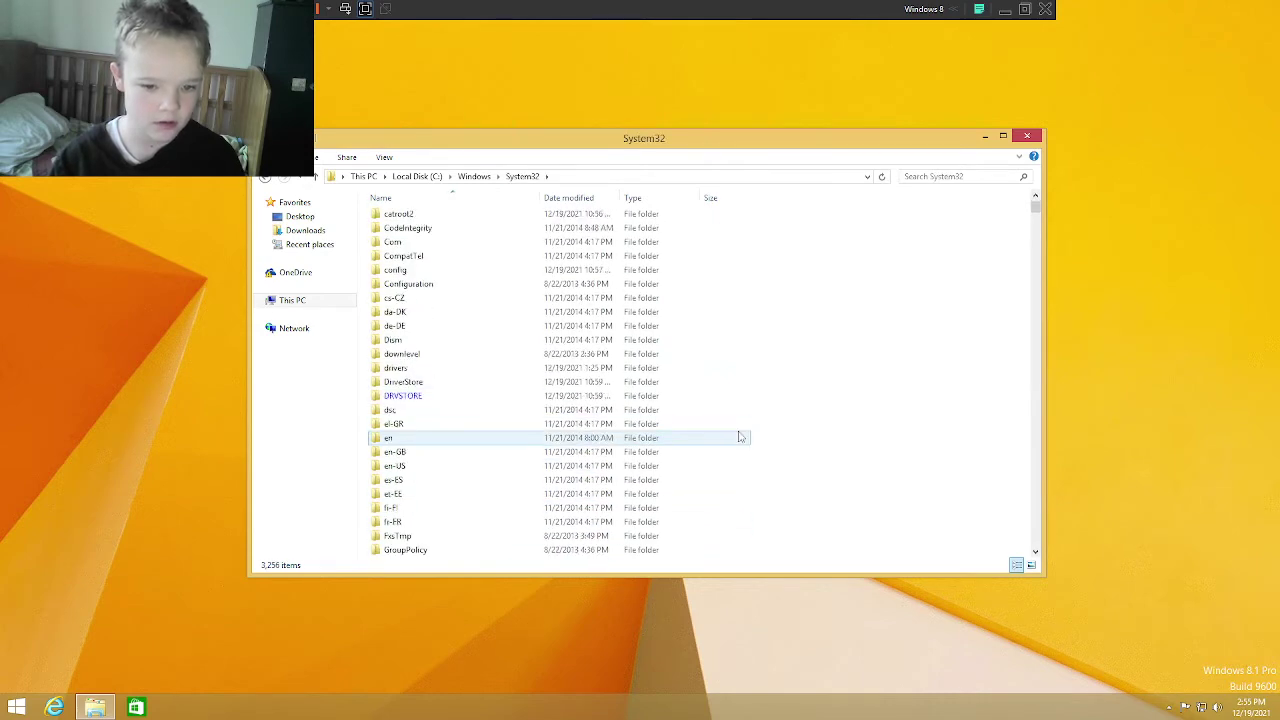
drag(817, 511, 558, 290)
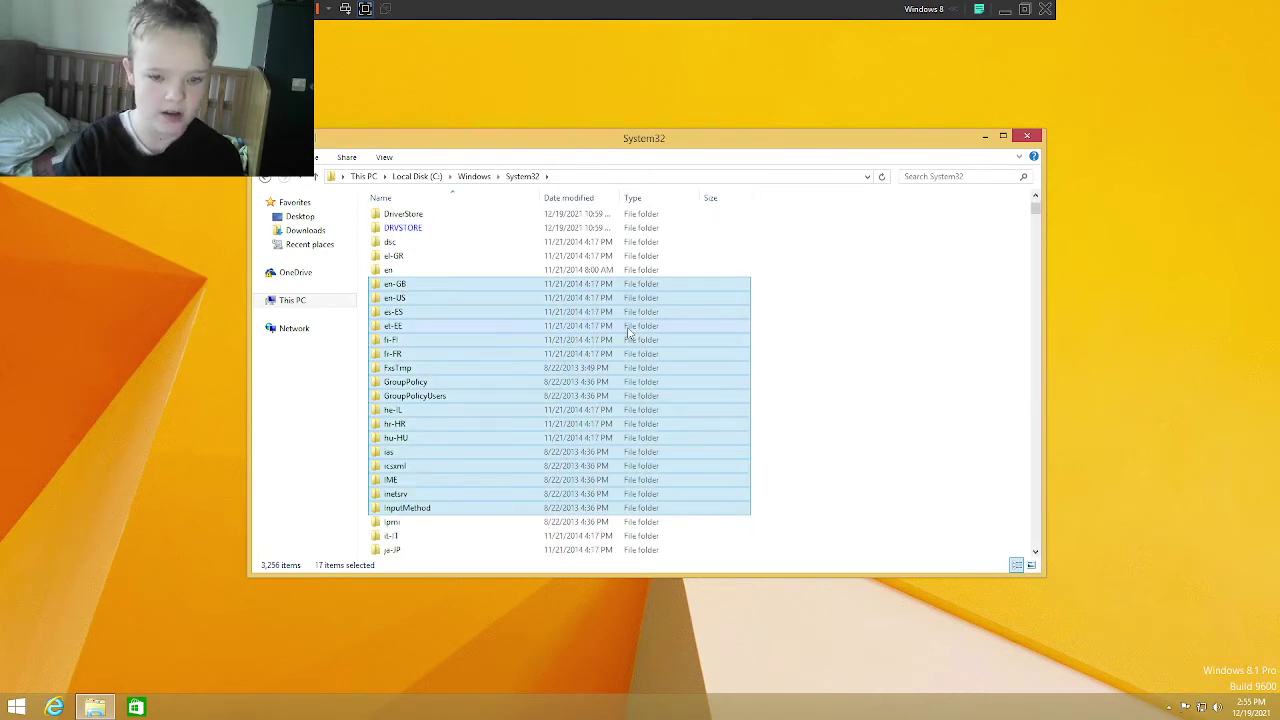
key(Delete)
click(605, 290)
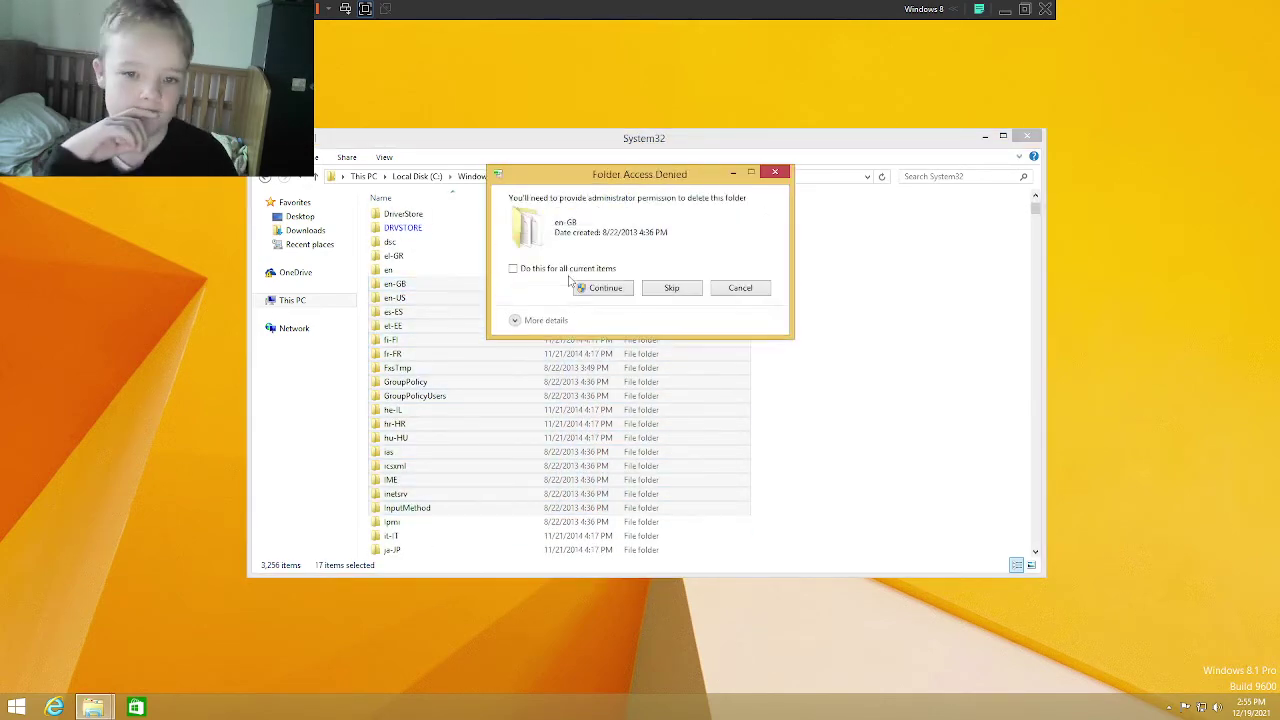
click(553, 270)
click(603, 288)
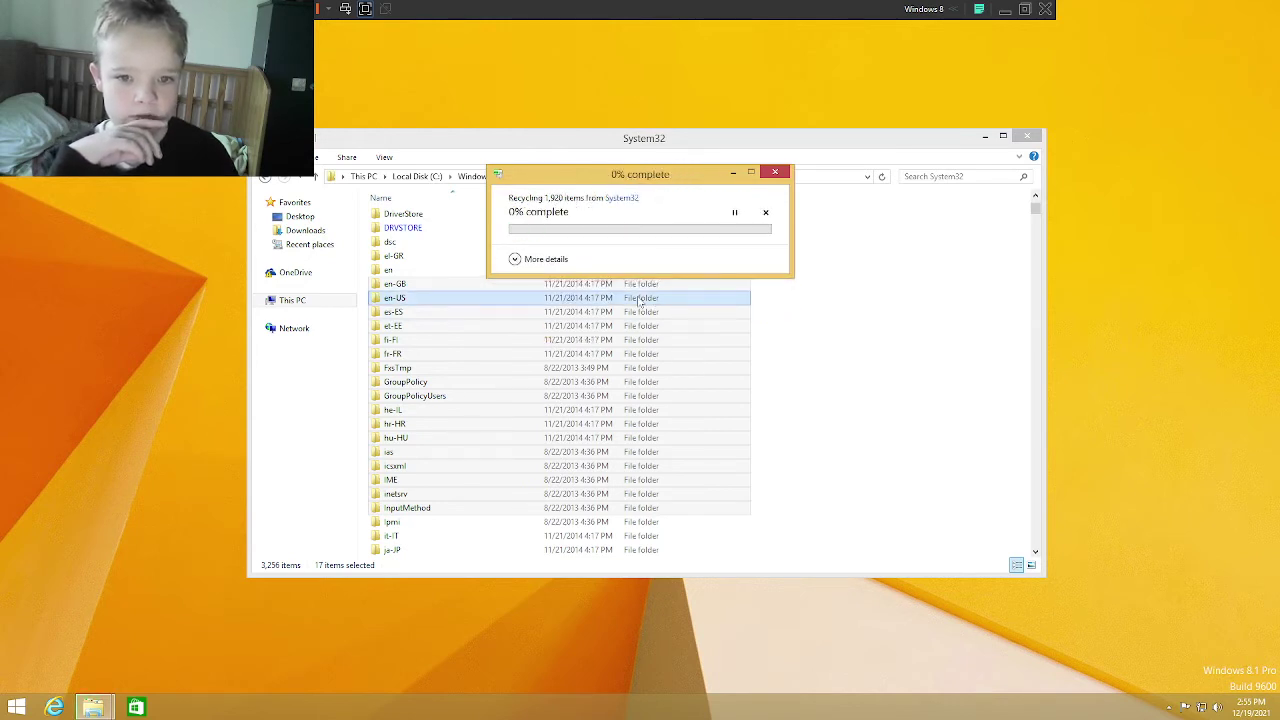
Step: Skip every access-denied folder, then select the DRVSTORE folder
click(671, 318)
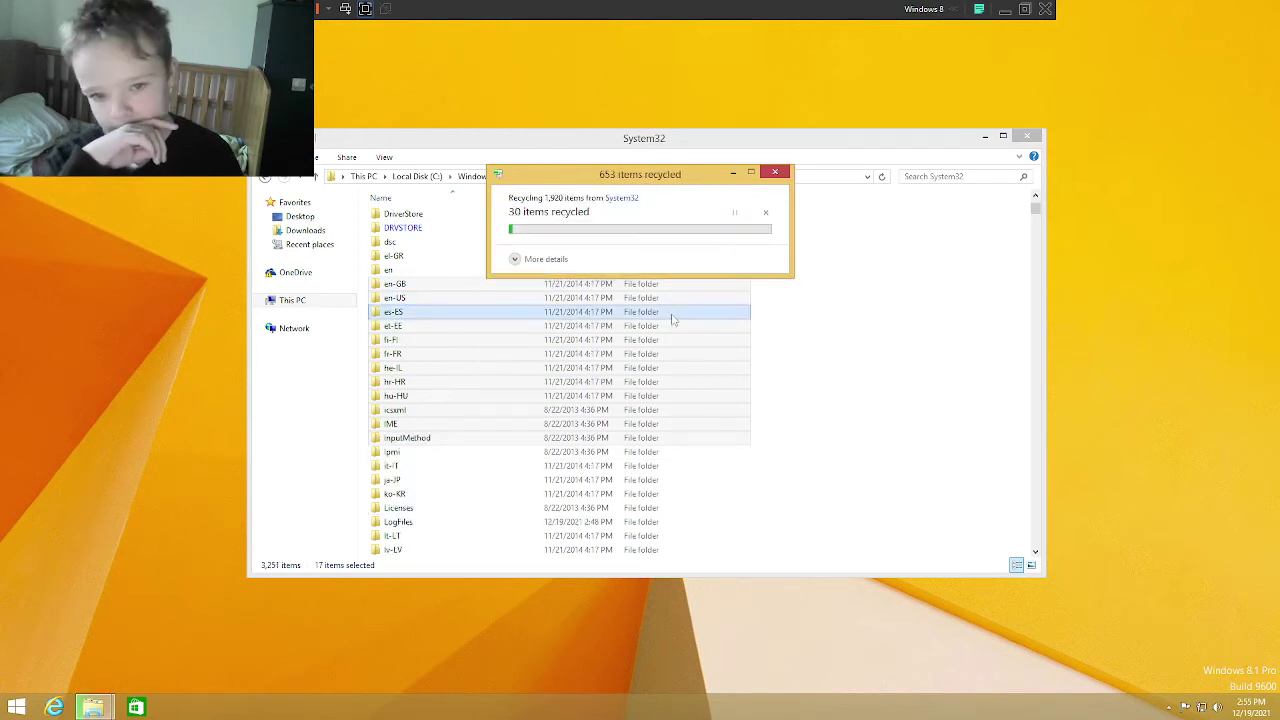
click(671, 318)
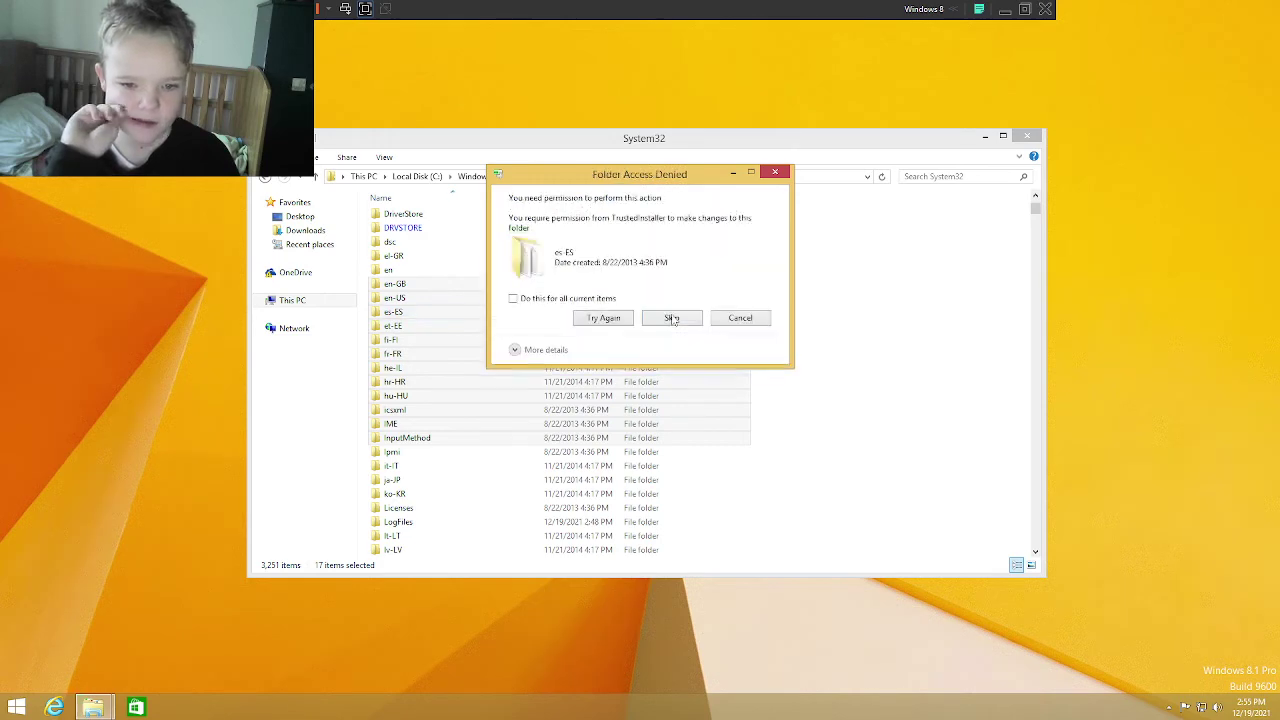
click(538, 300)
click(672, 318)
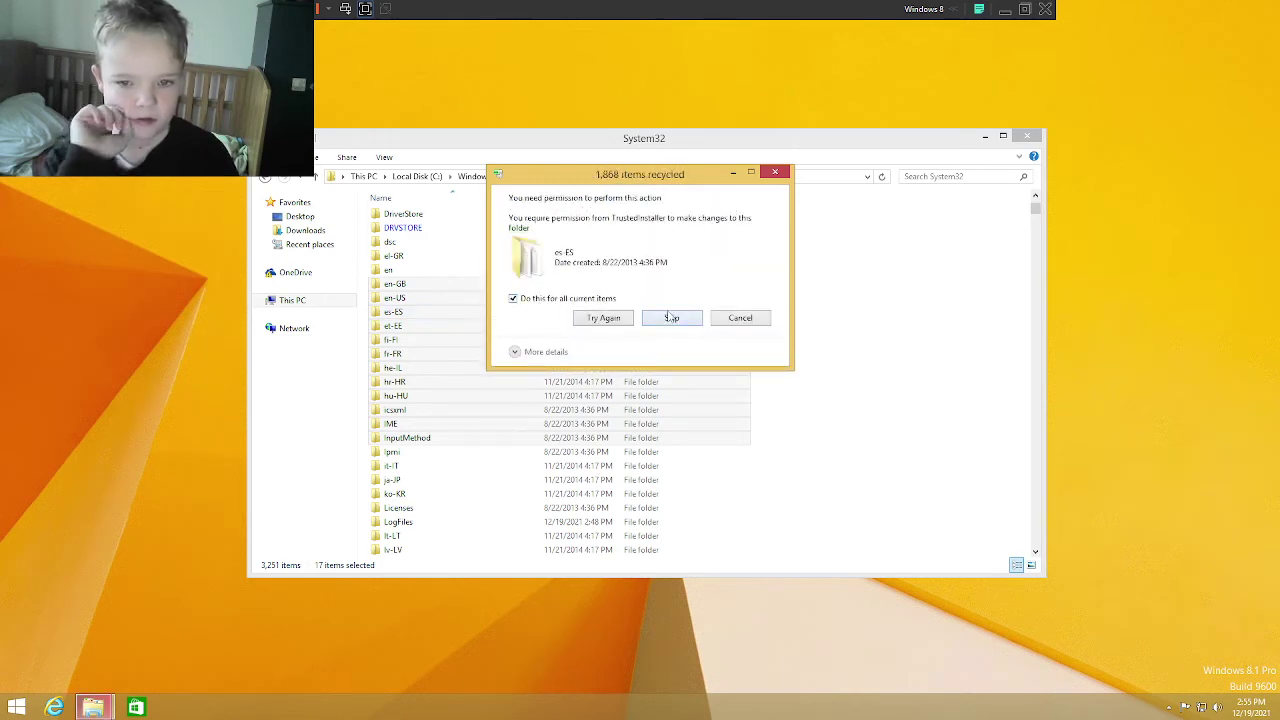
scroll(727, 499, down, 1)
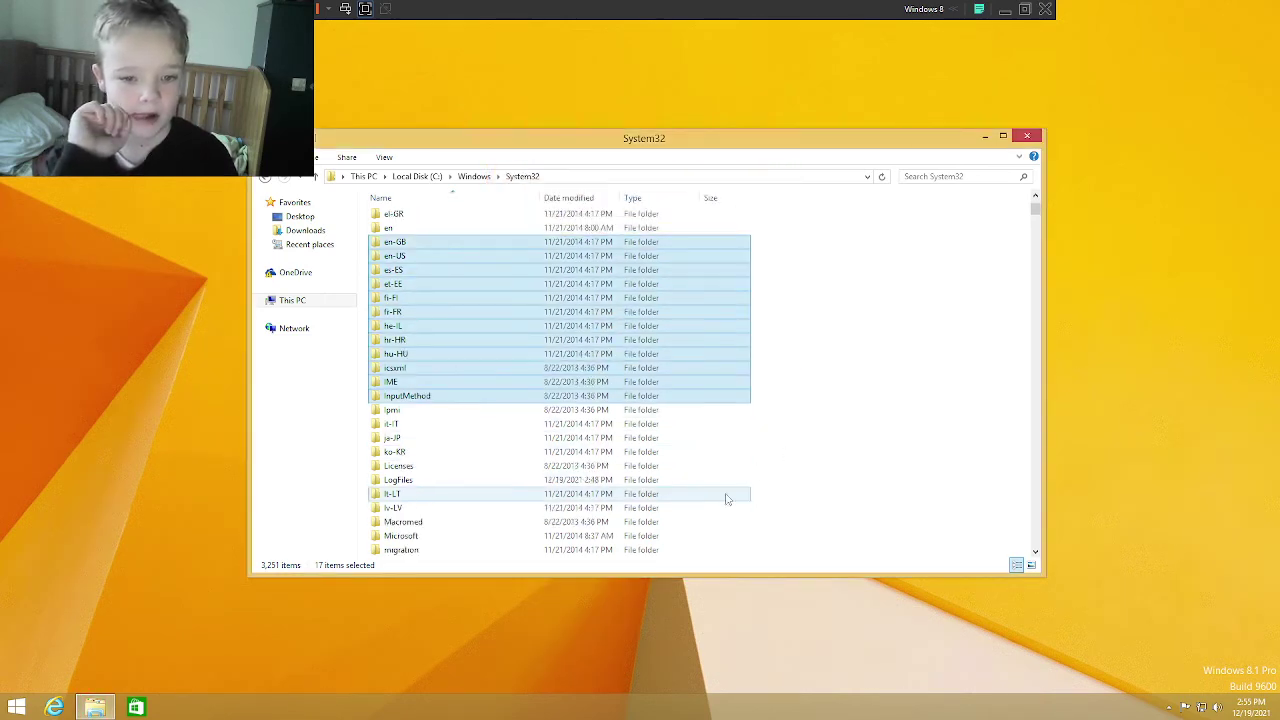
scroll(727, 499, down, 4)
scroll(775, 470, up, 9)
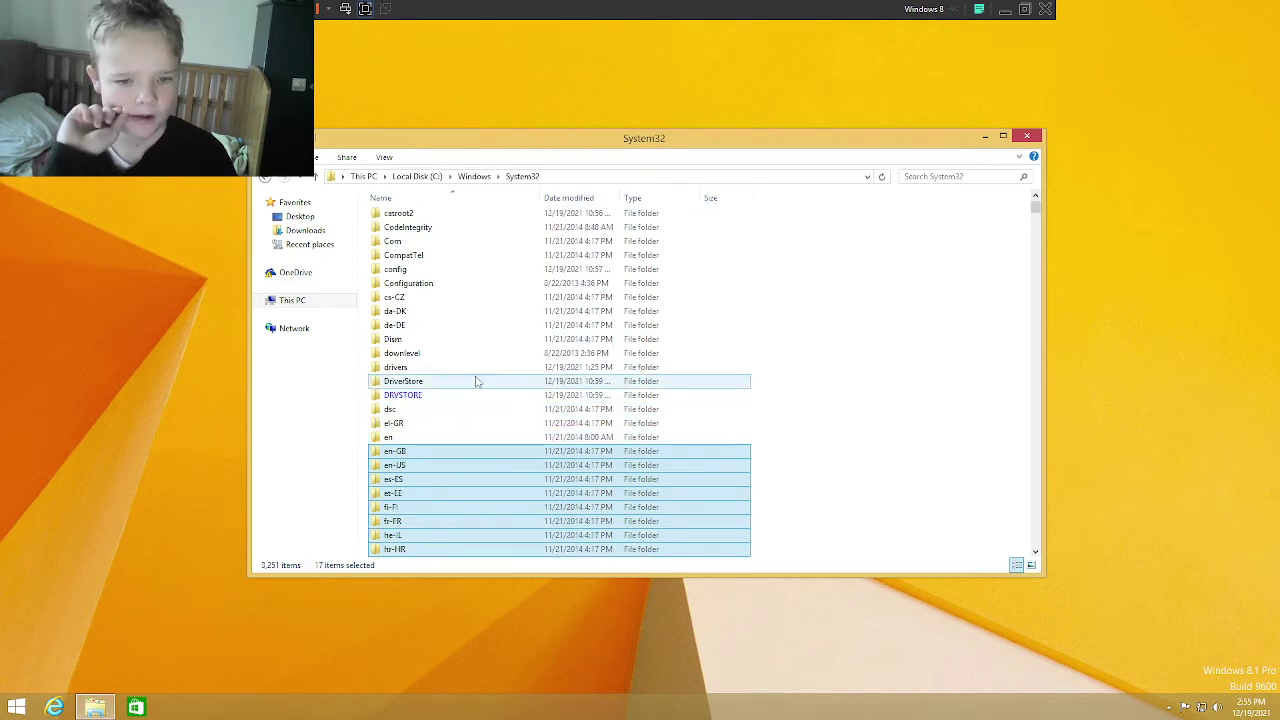
click(490, 396)
Step: Inside DRVSTORE, recycle its four driver folders with administrator permission
key(Return)
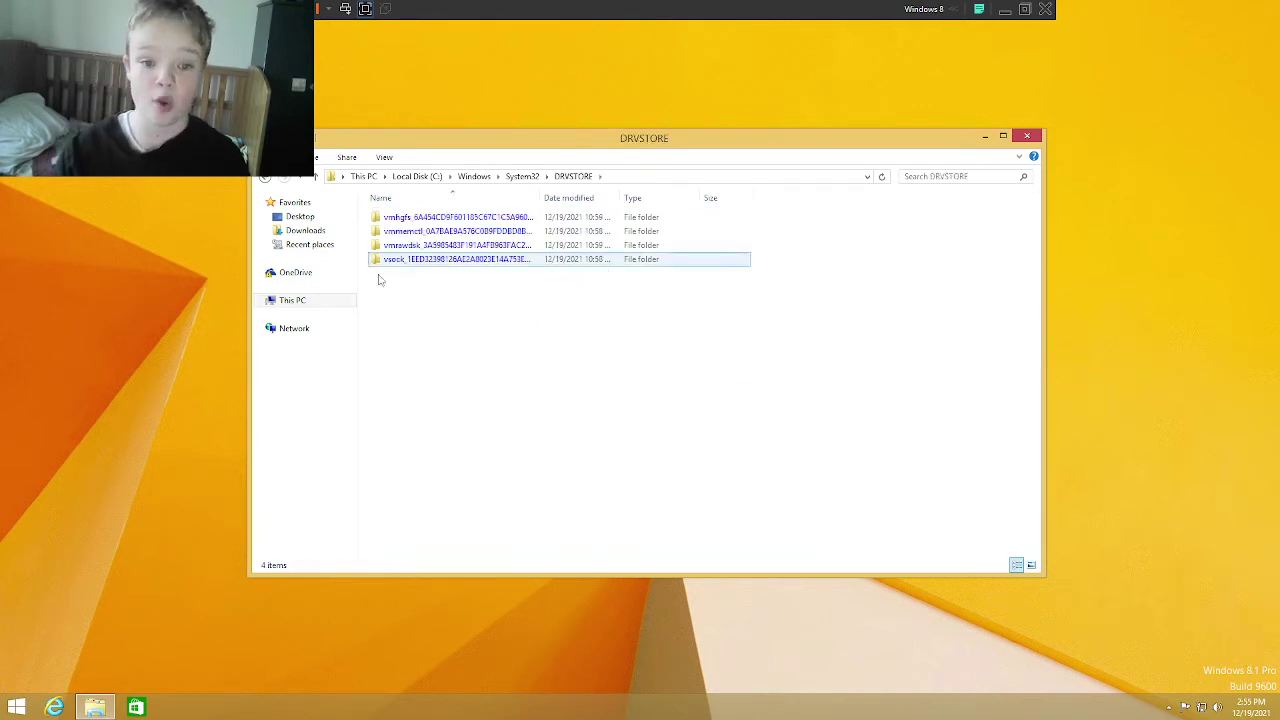
drag(540, 364, 466, 206)
key(Delete)
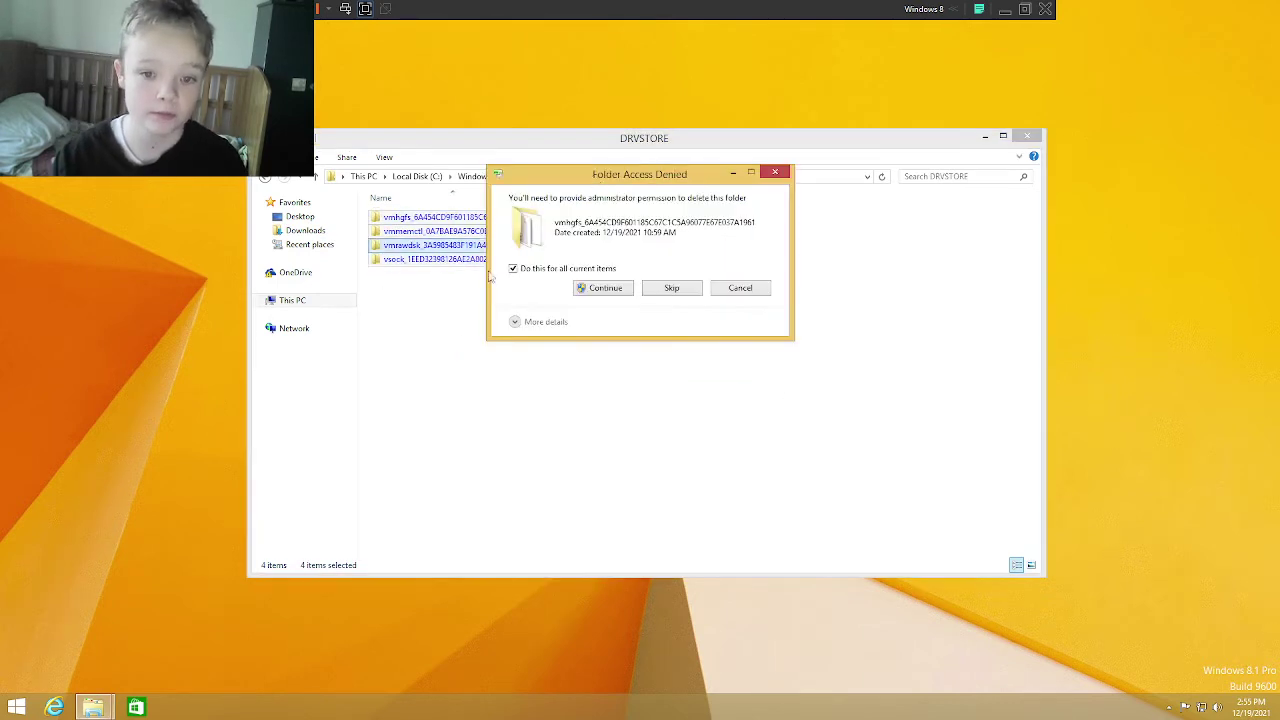
click(581, 288)
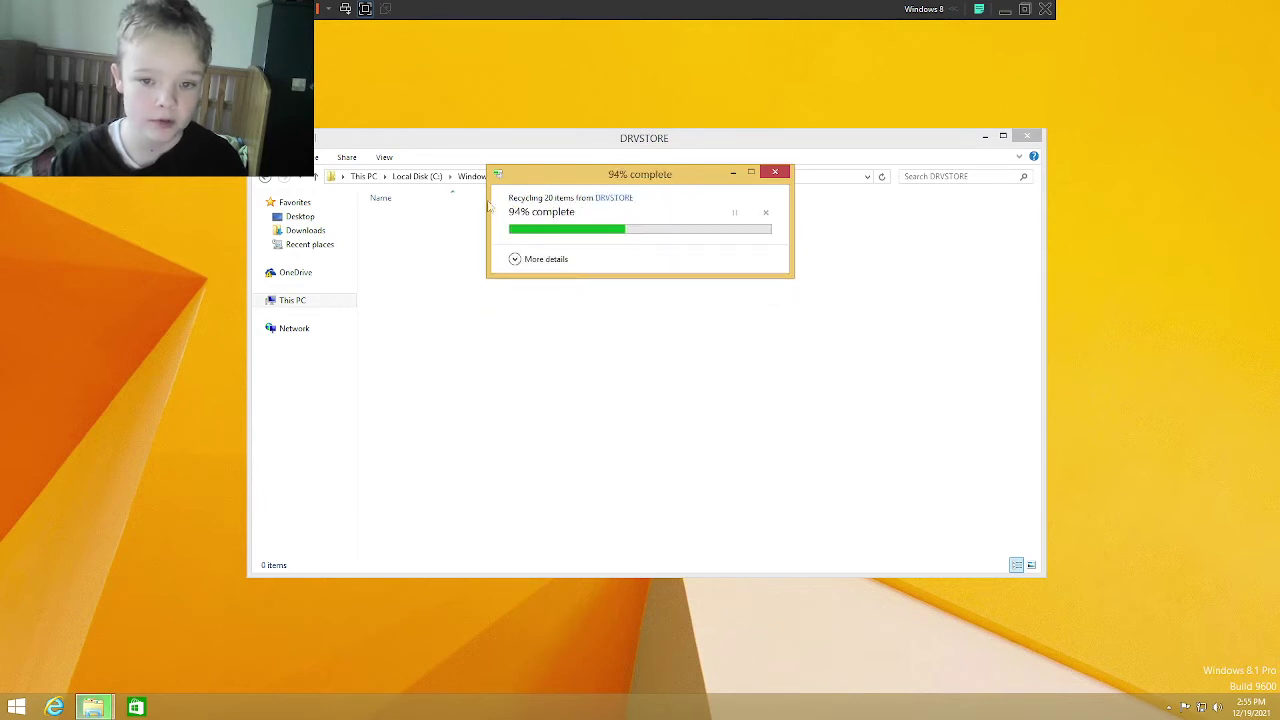
Step: Back in System32, recycle the DRVSTORE folder itself
click(521, 178)
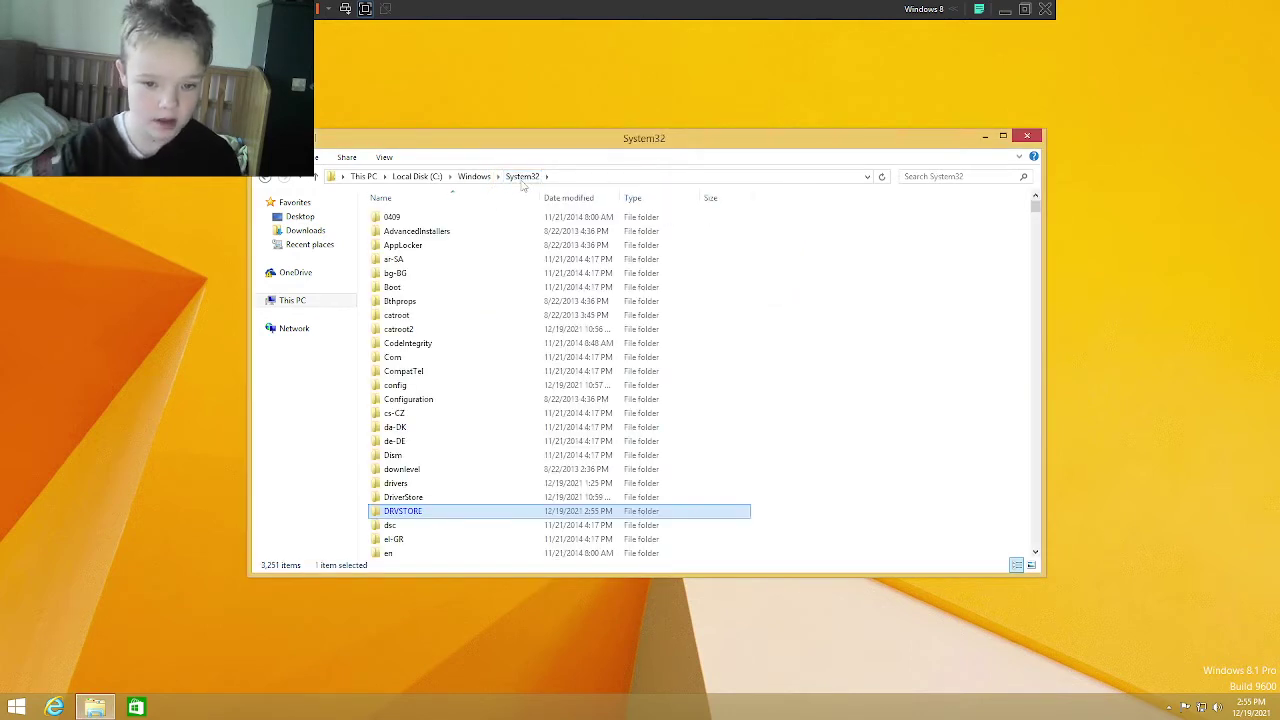
key(Delete)
click(620, 264)
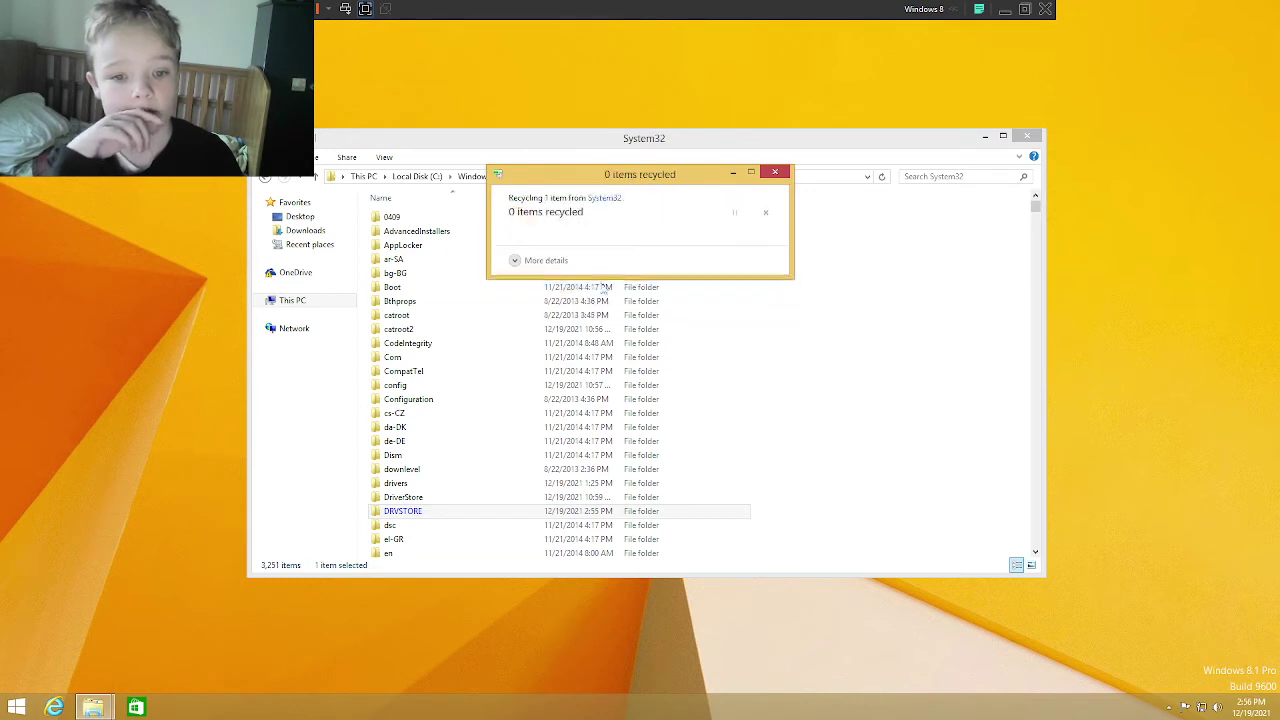
Step: Try recycling the Boot folder, cancelling when access is denied
click(580, 287)
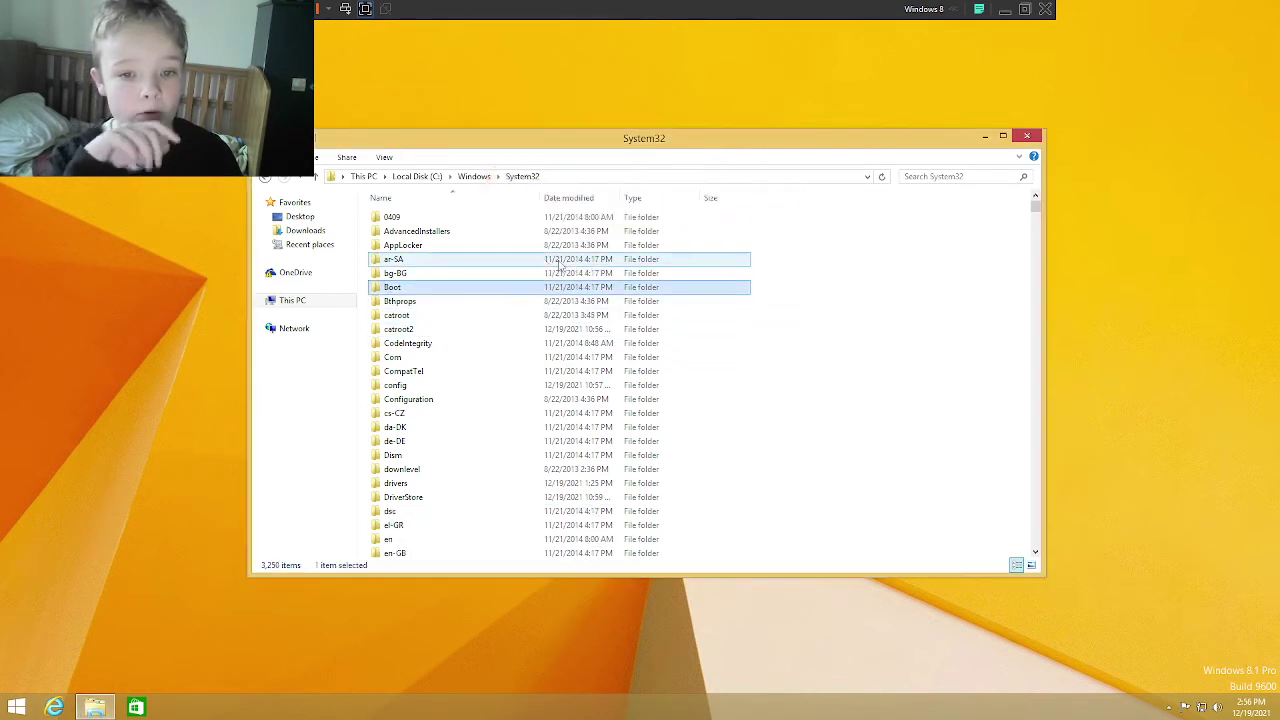
key(Return)
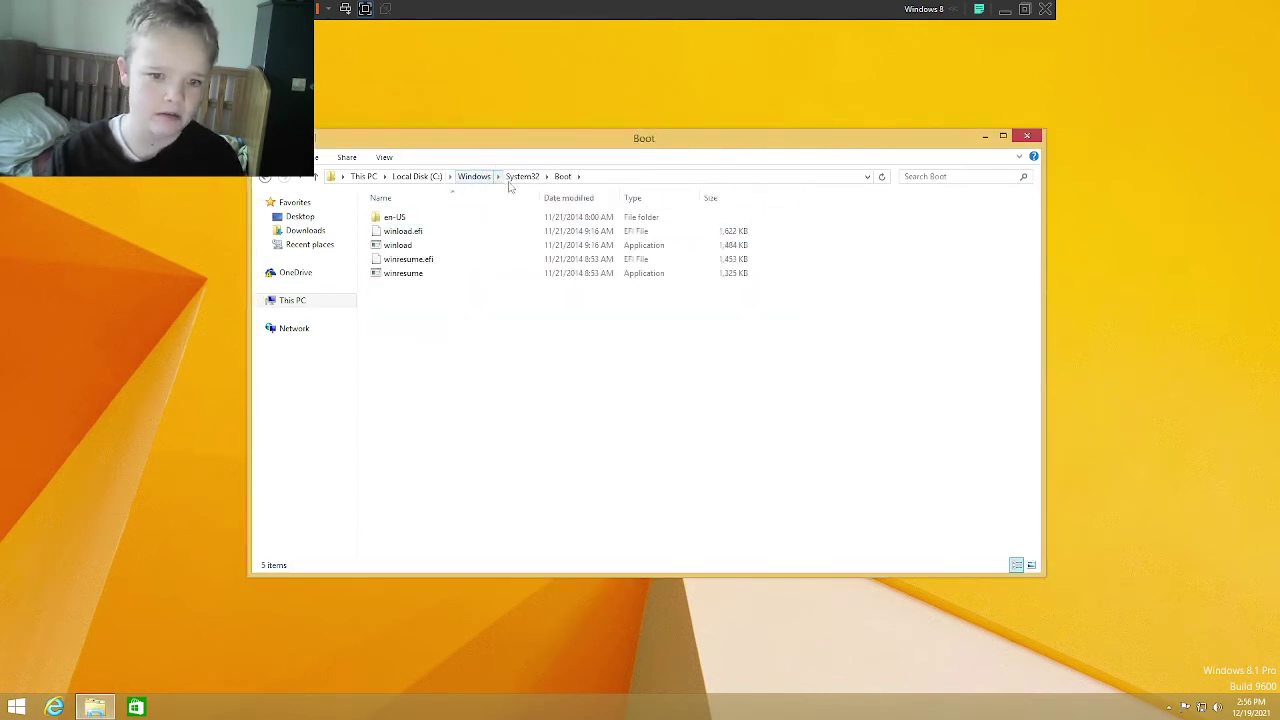
click(520, 178)
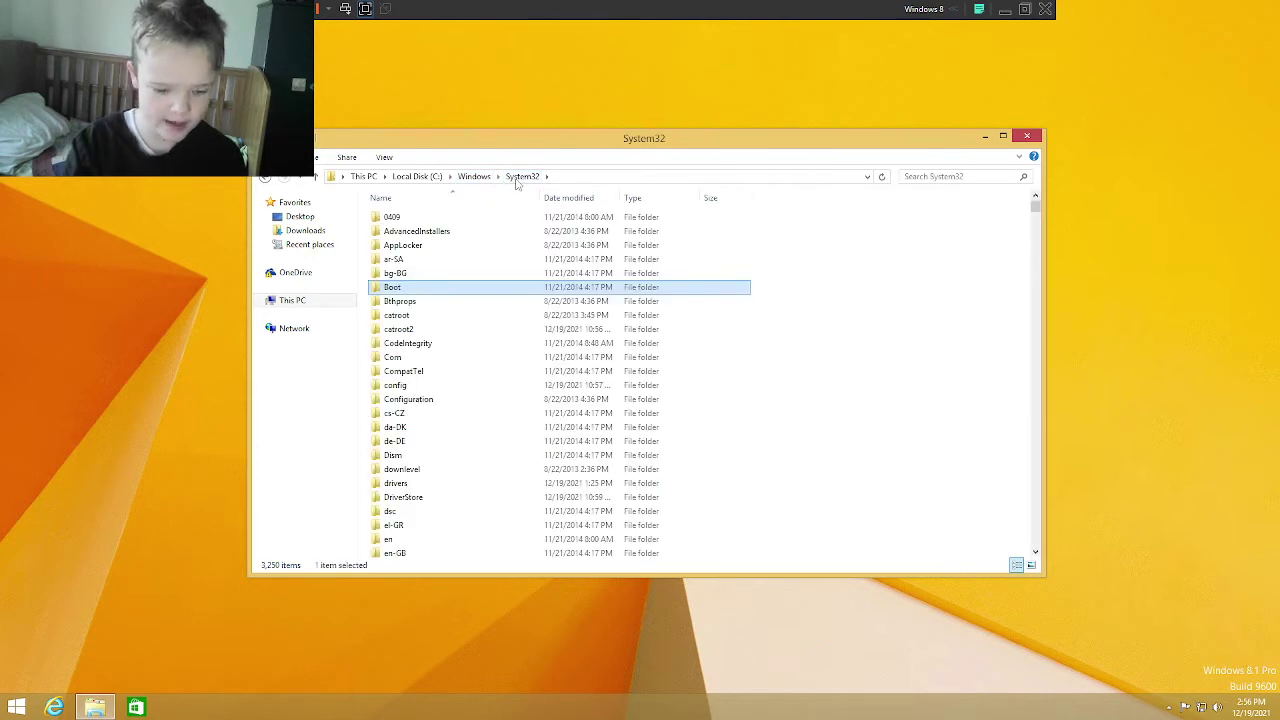
key(Delete)
click(600, 263)
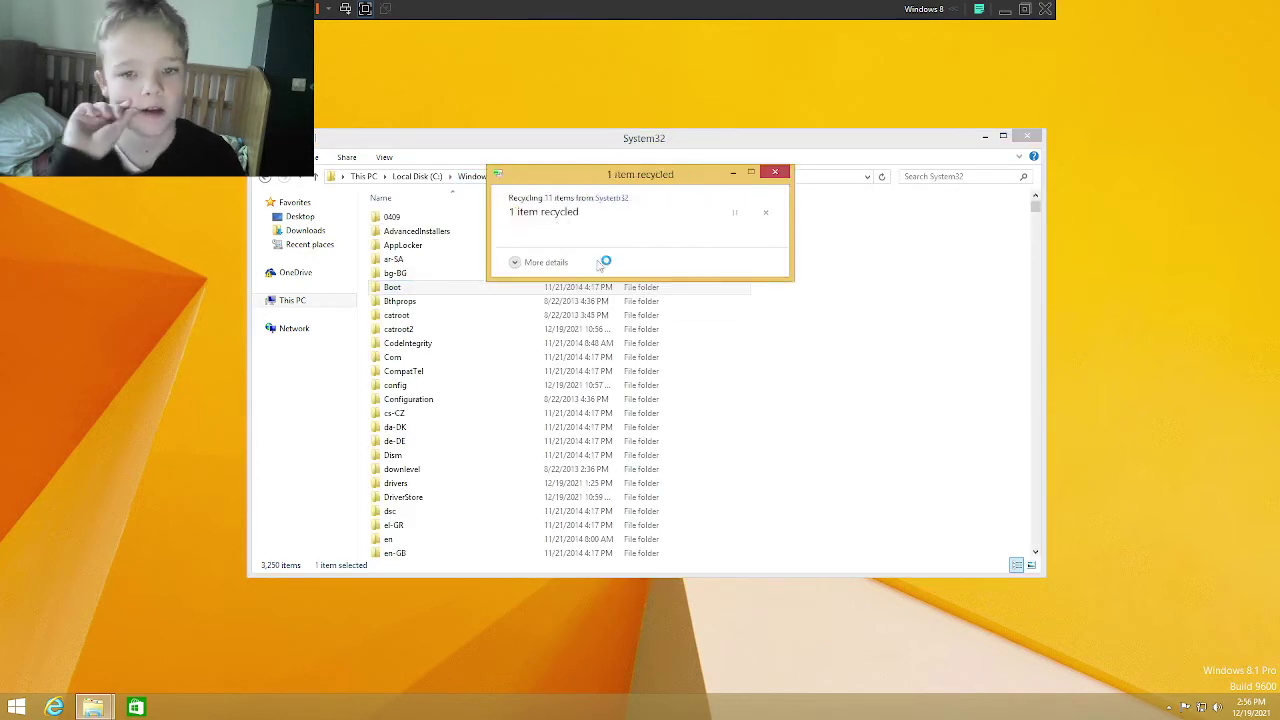
click(739, 297)
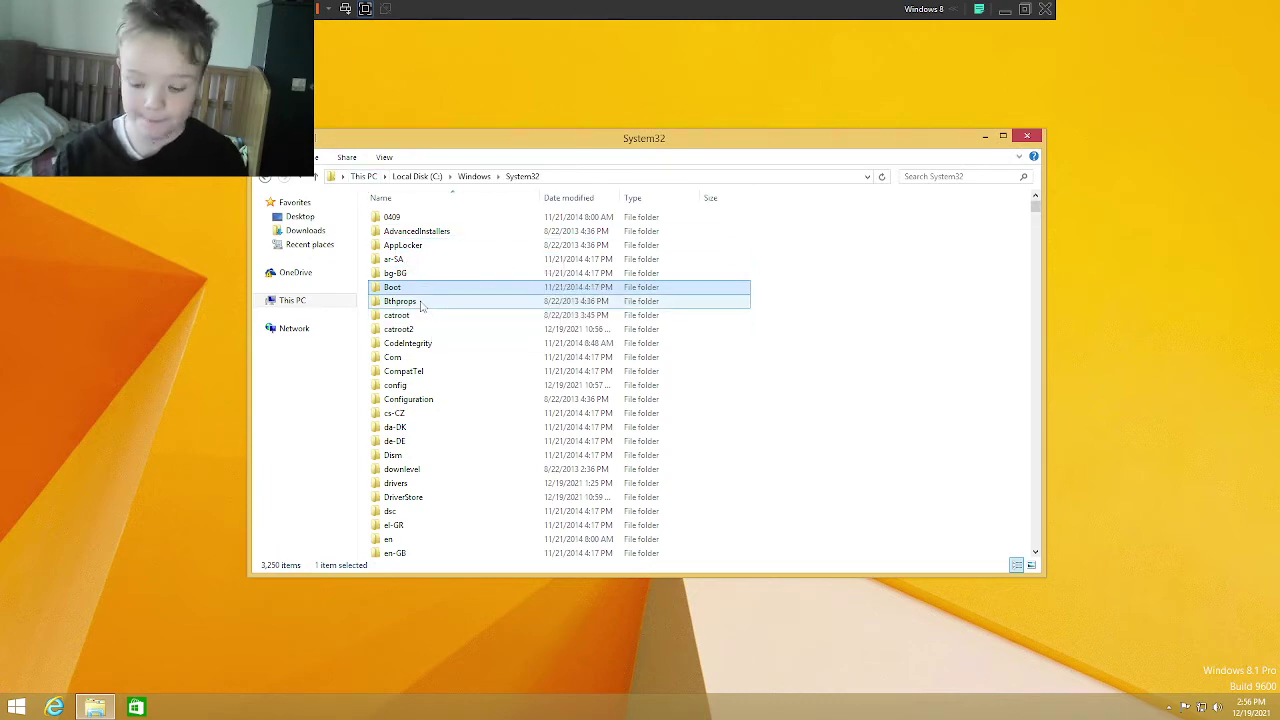
Step: Open the Boot folder's advanced security settings from its Properties Security tab
key(shift+F10)
click(410, 461)
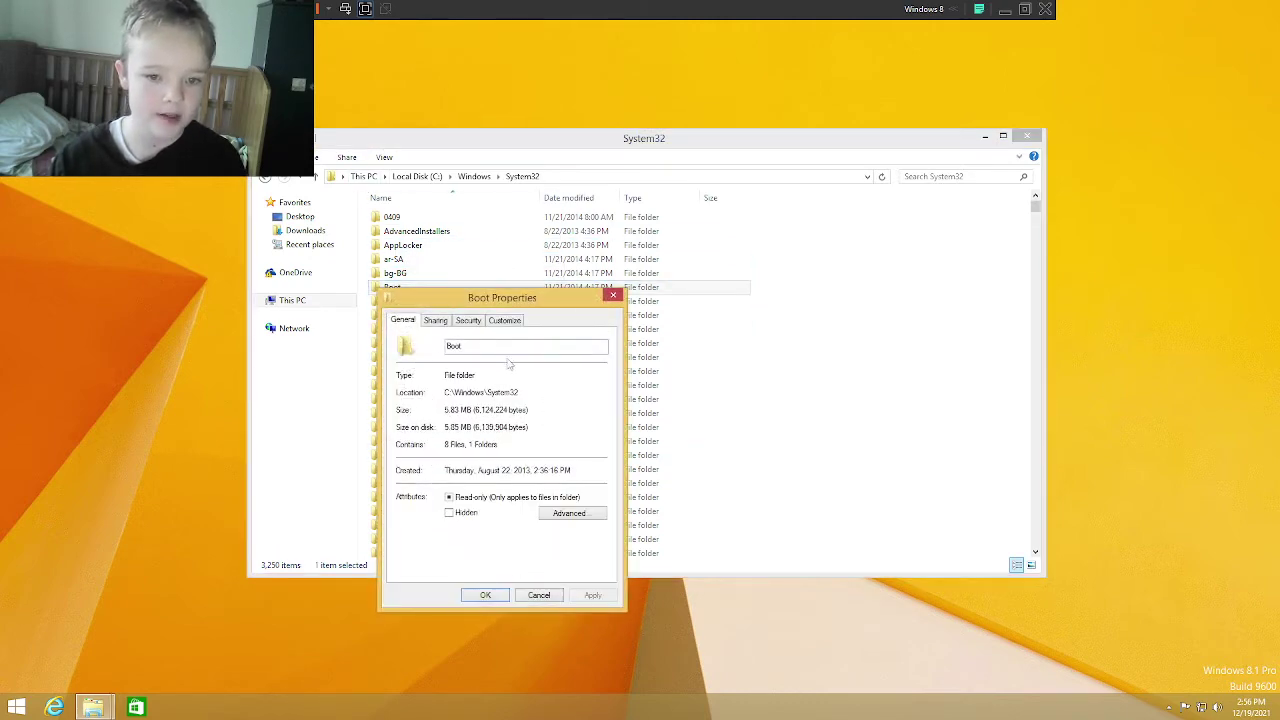
click(437, 320)
click(468, 320)
click(503, 320)
click(470, 320)
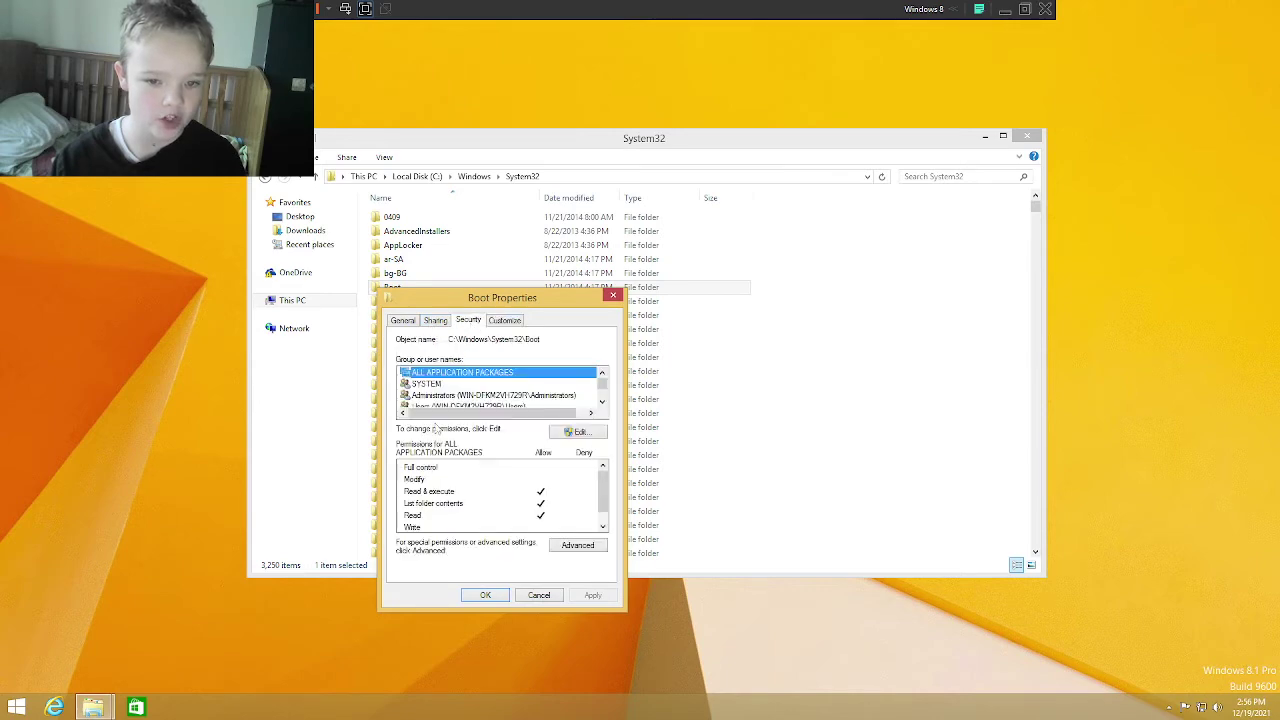
click(569, 545)
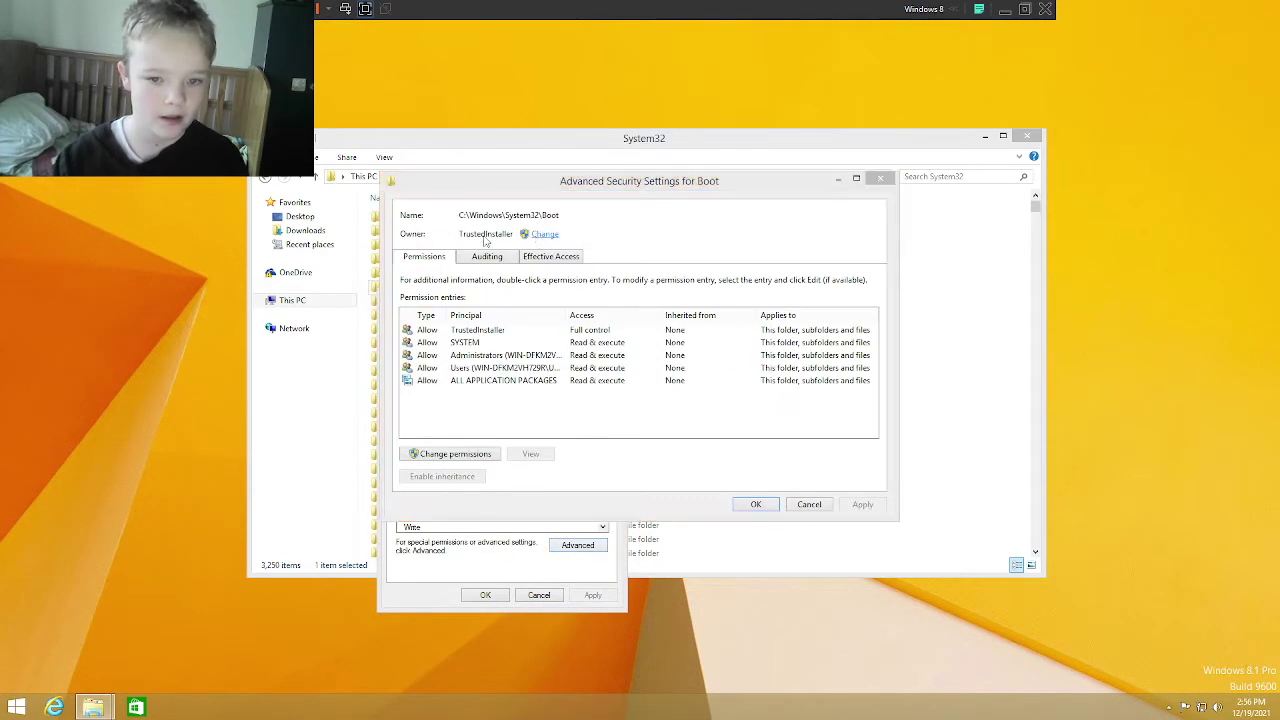
Step: Make your user account the owner of Boot, then reopen Advanced and unlock permission editing
click(544, 234)
text(O)
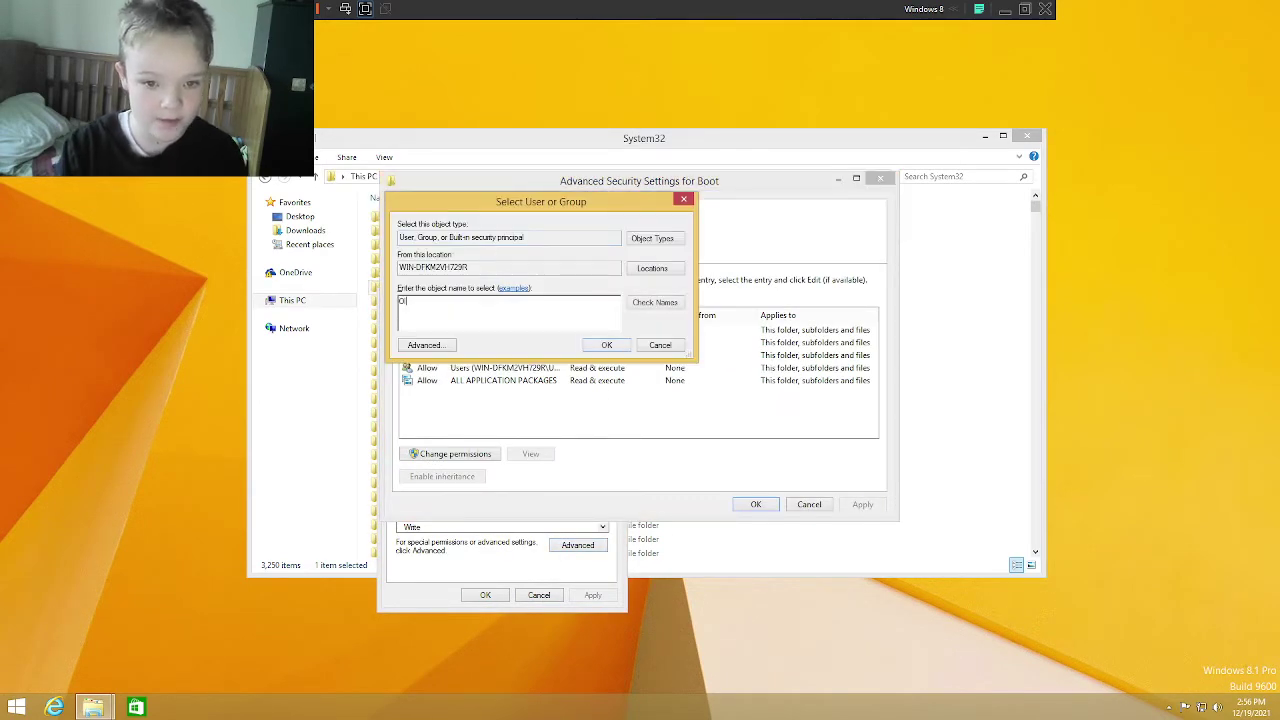
text(liver Tapping)
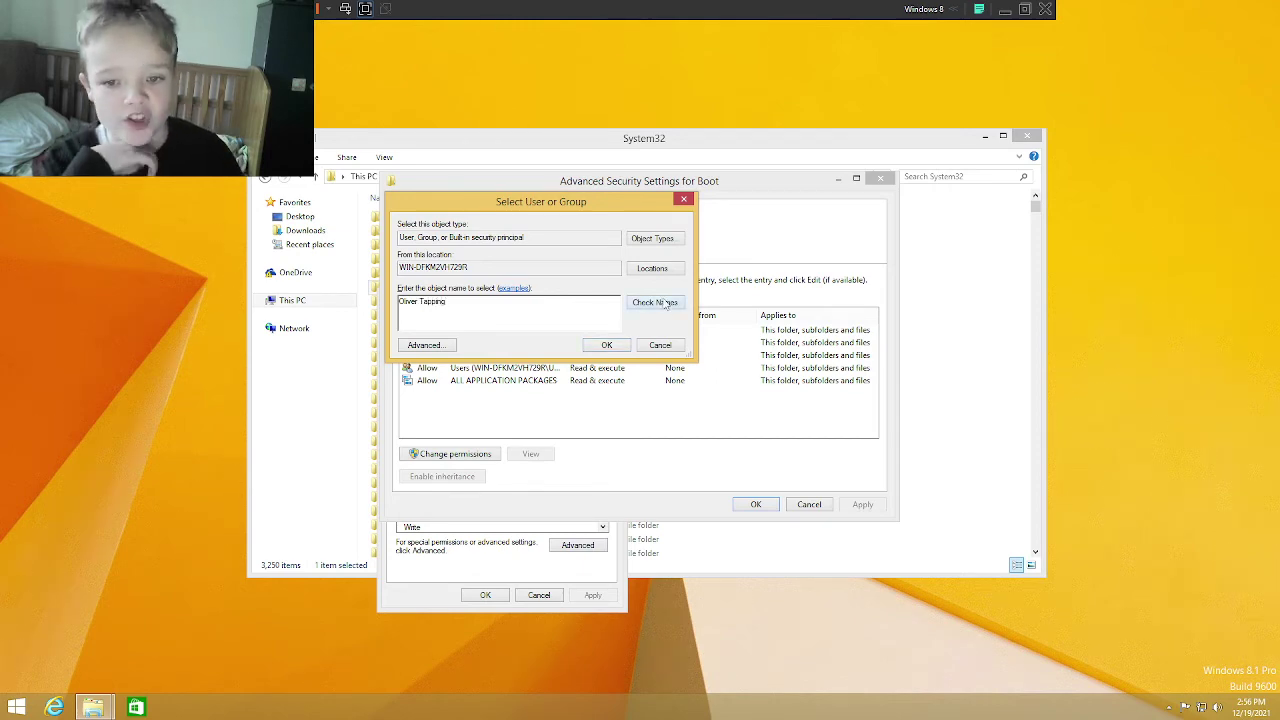
click(655, 302)
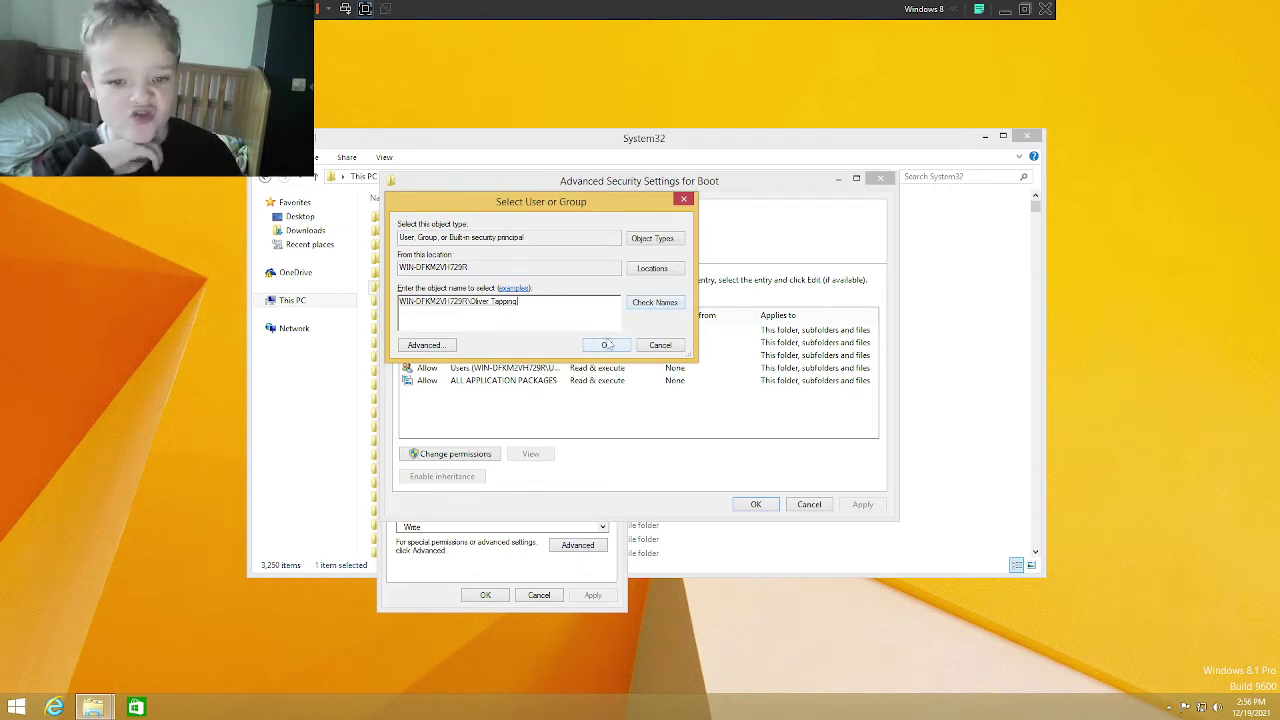
click(606, 345)
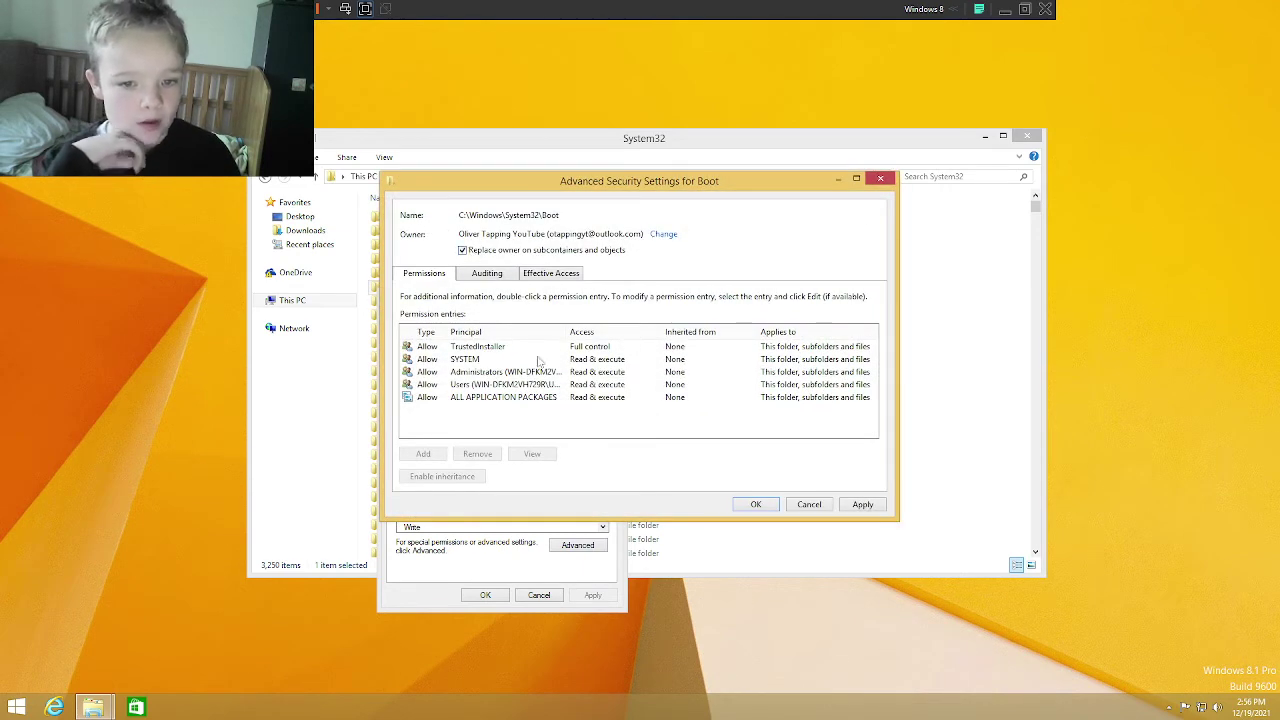
click(860, 505)
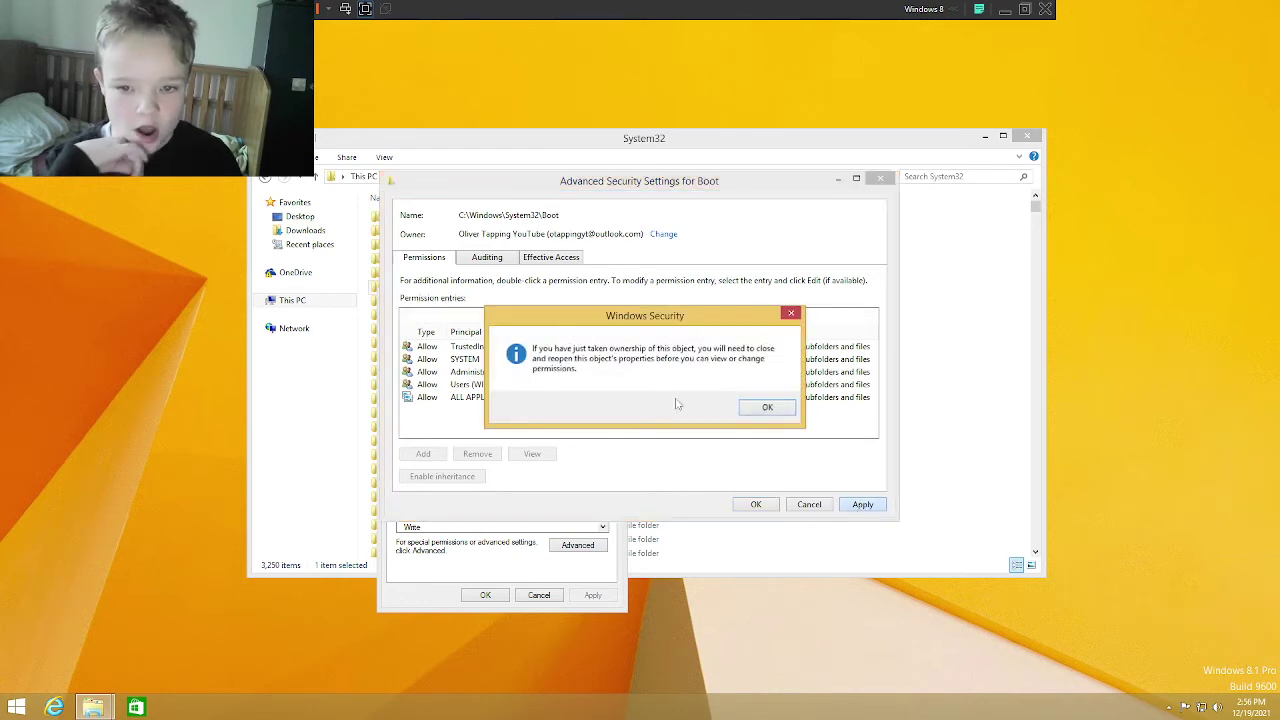
click(765, 408)
click(755, 505)
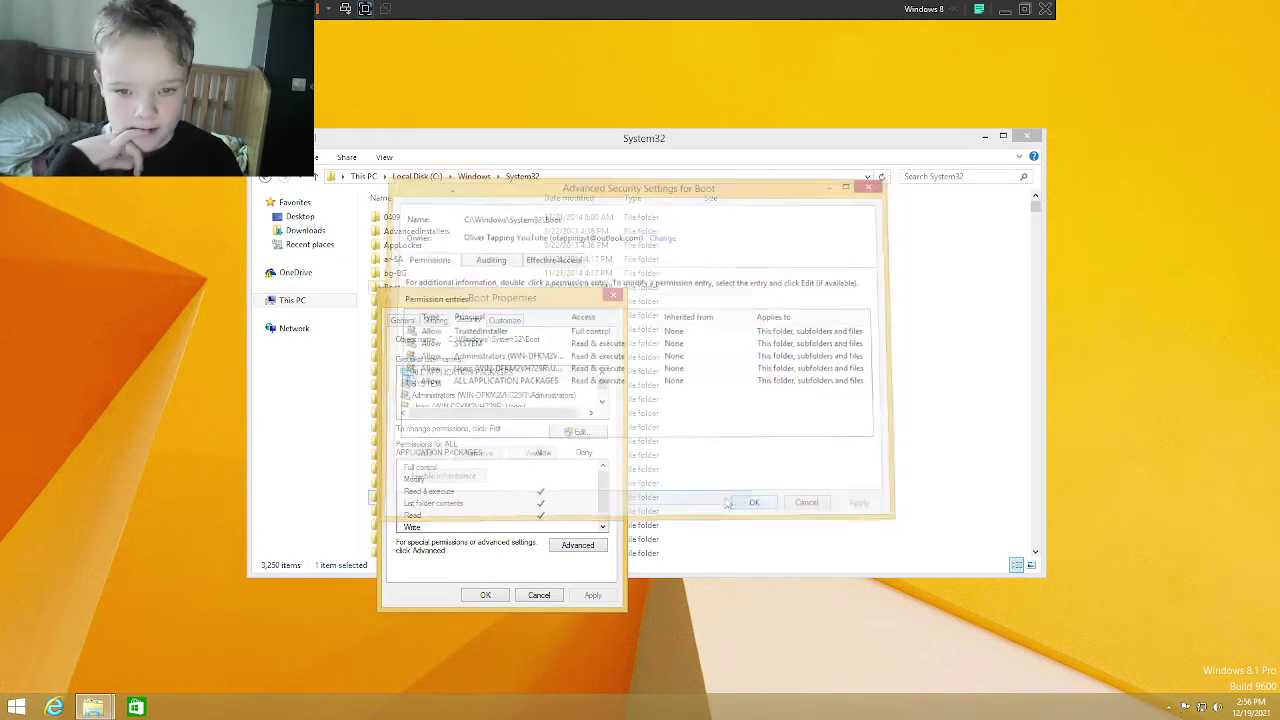
click(575, 543)
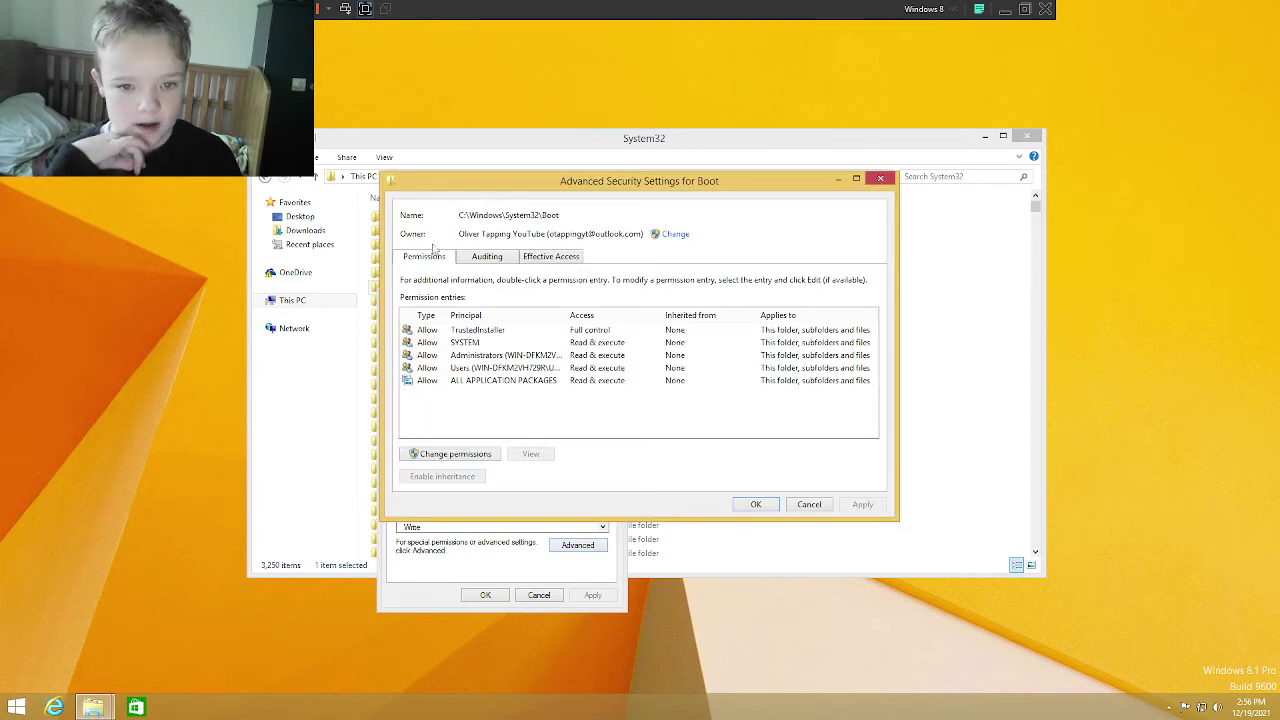
click(447, 454)
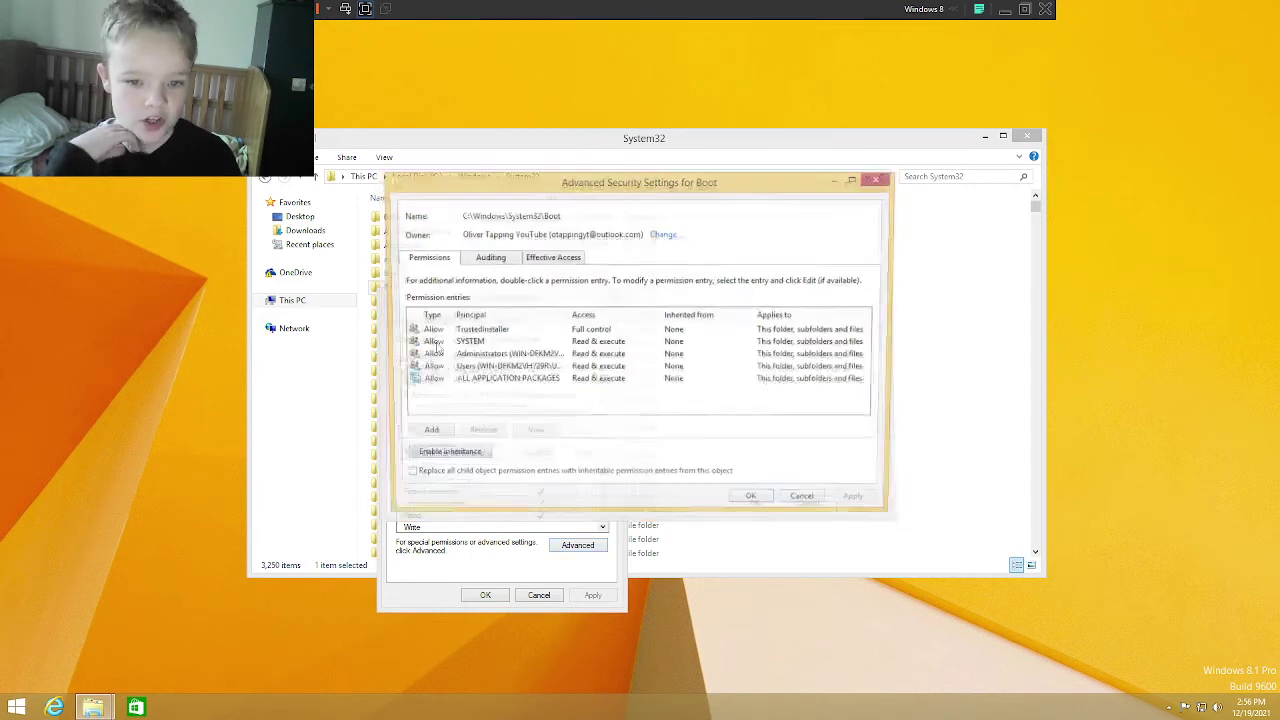
Step: Add a Full control permission entry for your account on the Boot folder
click(423, 436)
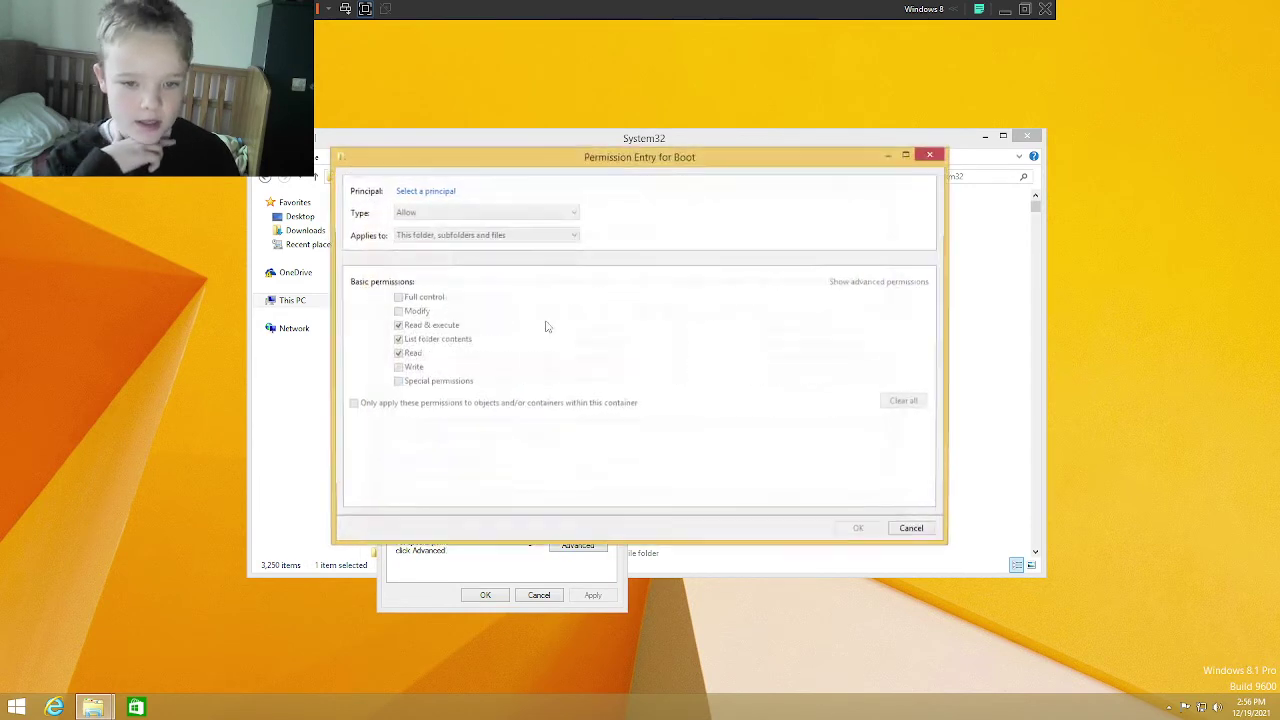
click(437, 198)
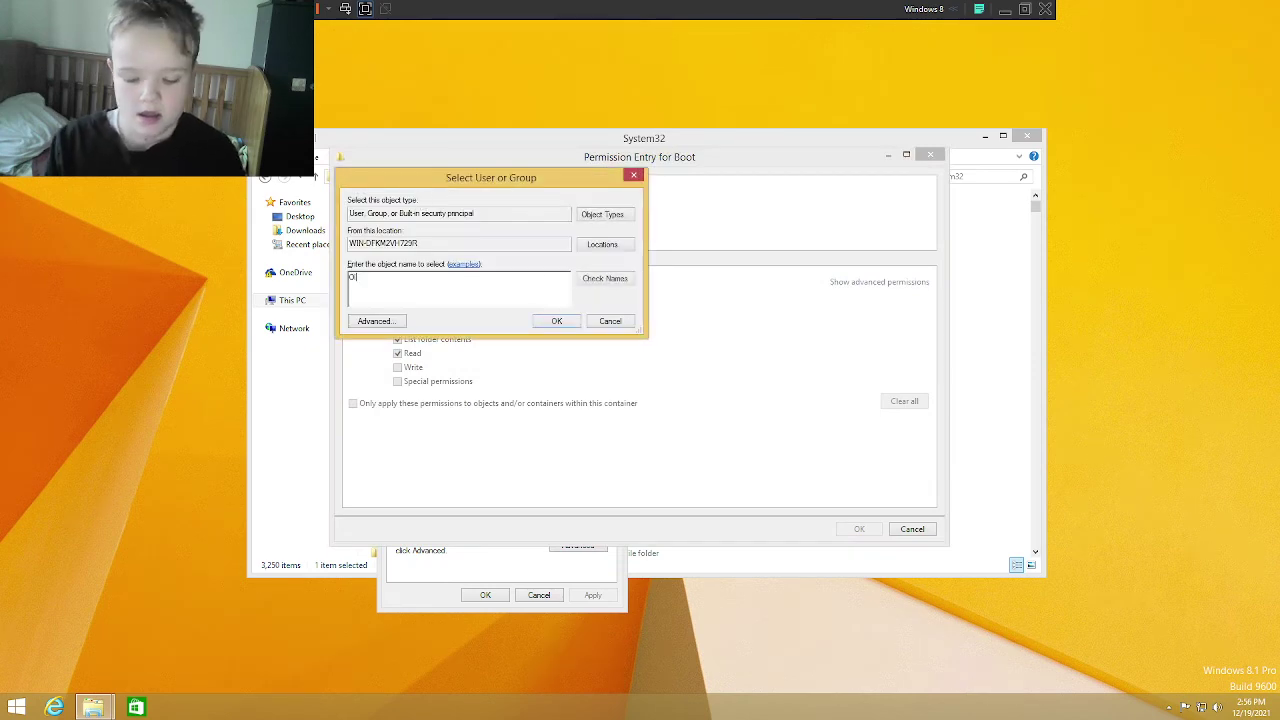
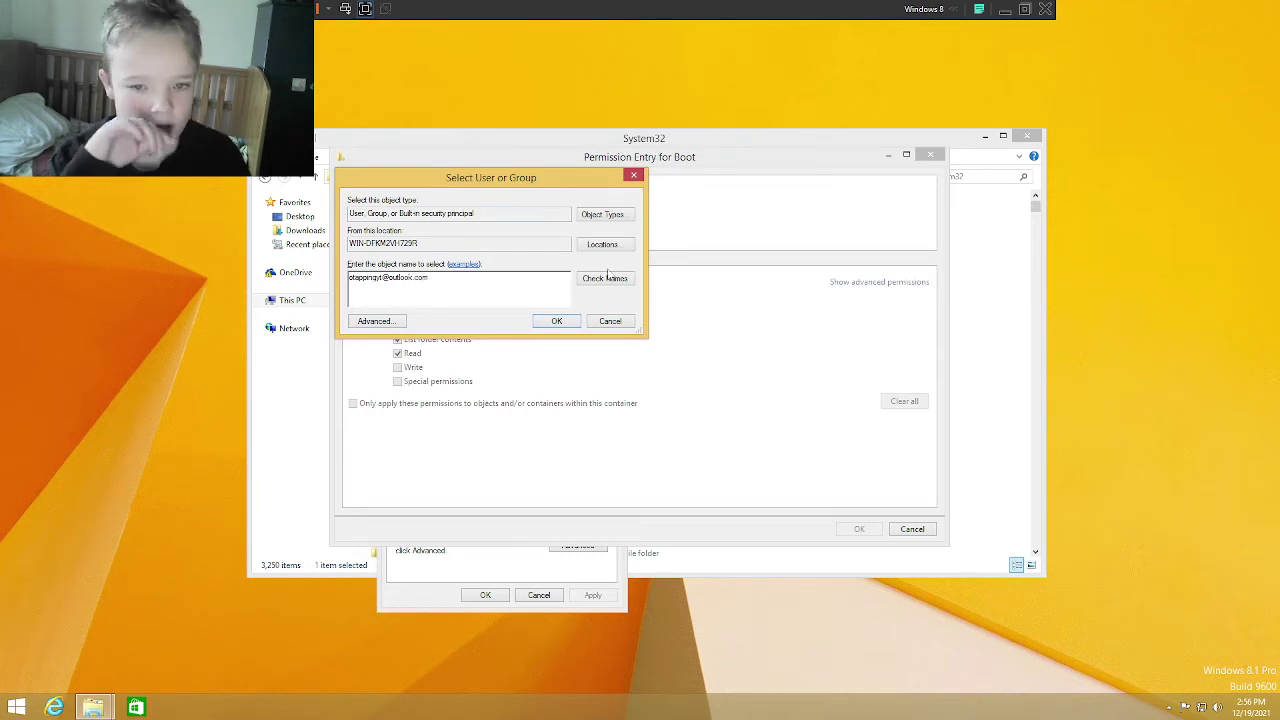
click(604, 278)
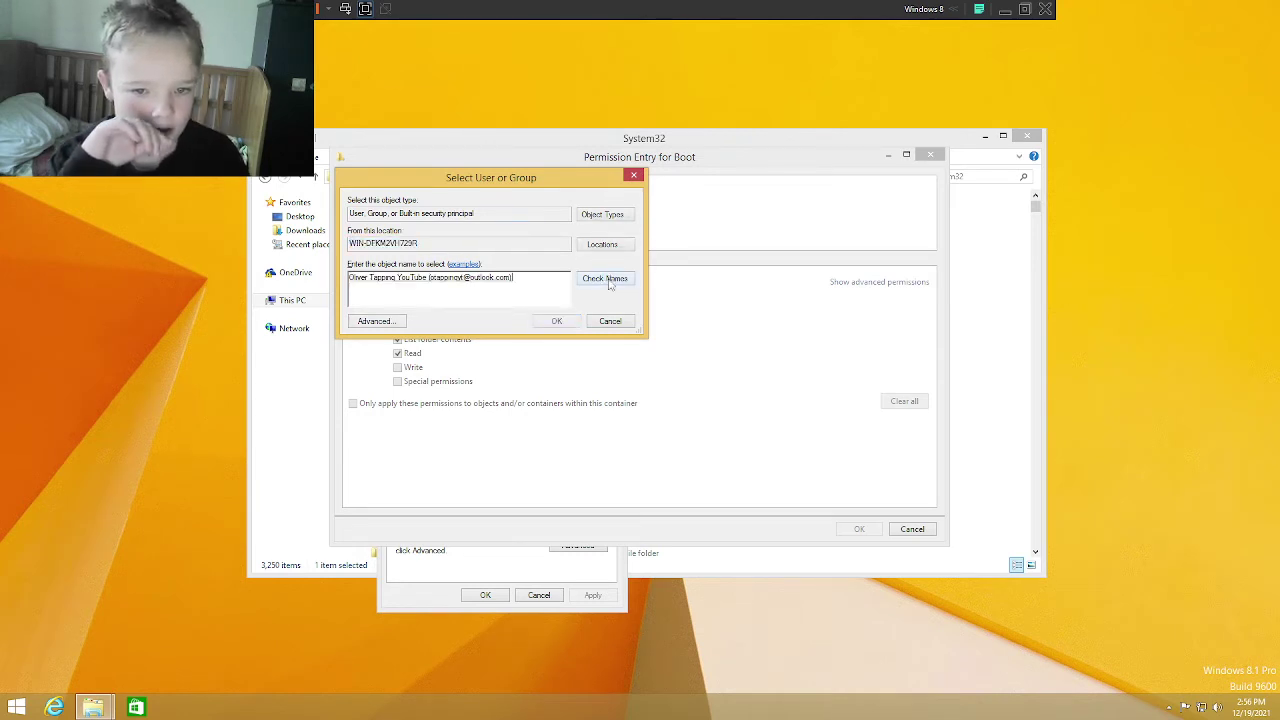
click(545, 322)
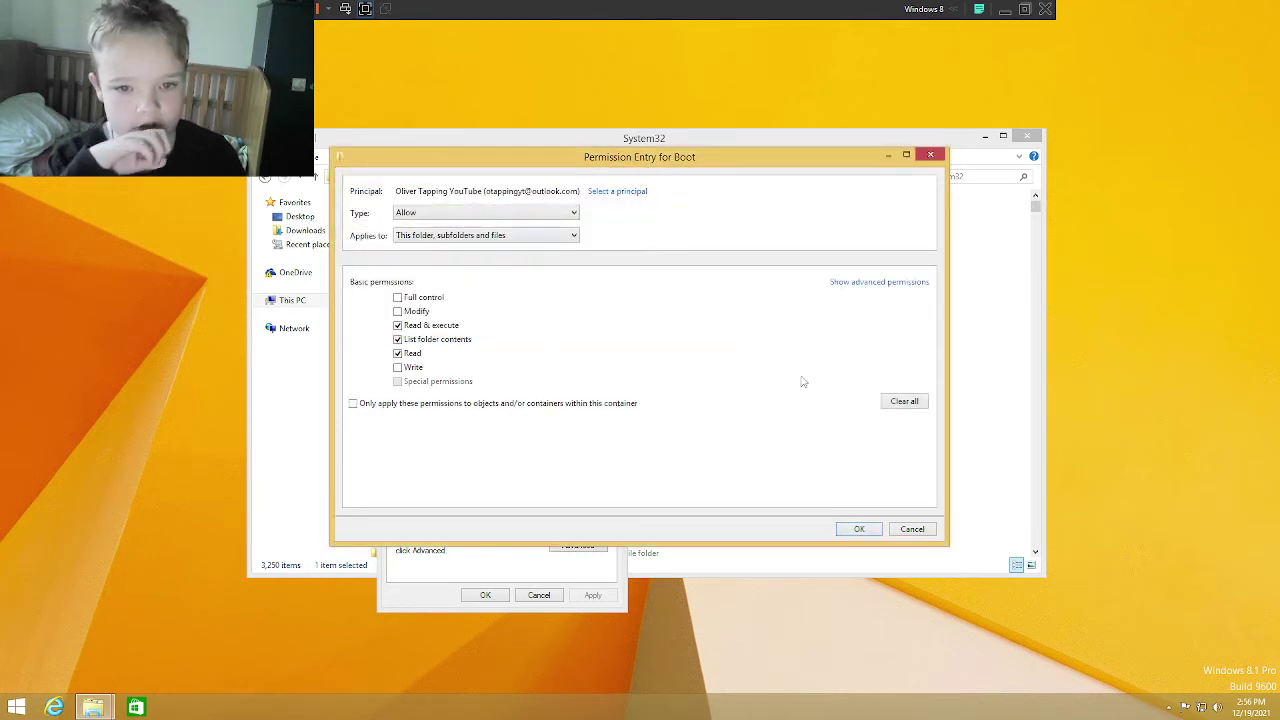
click(406, 302)
click(857, 530)
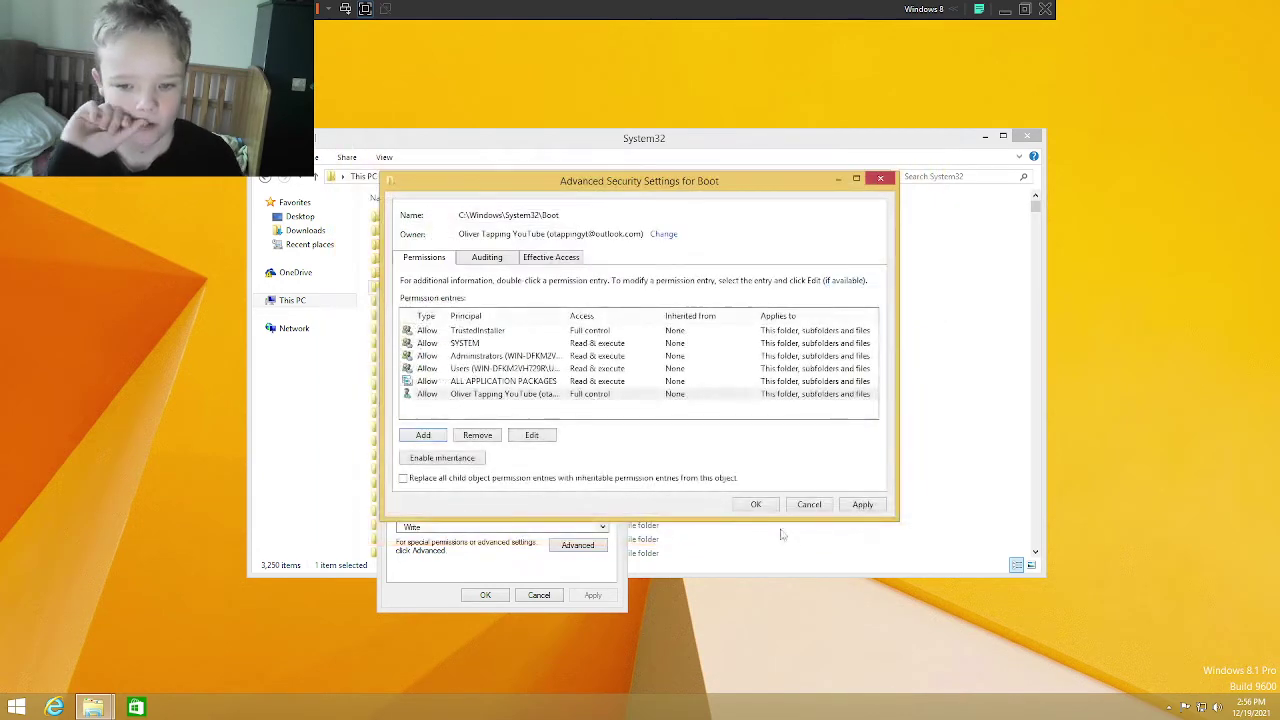
Step: Replace all child permission entries, confirm, and close the Boot folder's properties
click(472, 479)
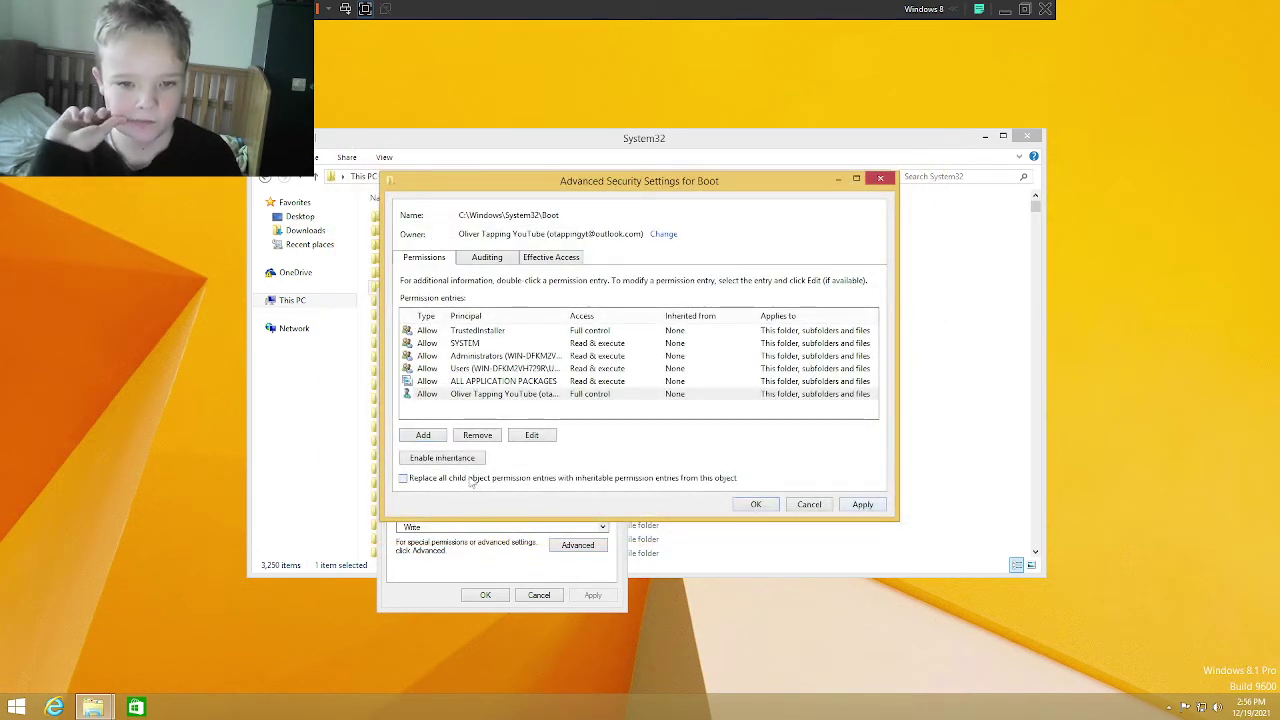
click(862, 506)
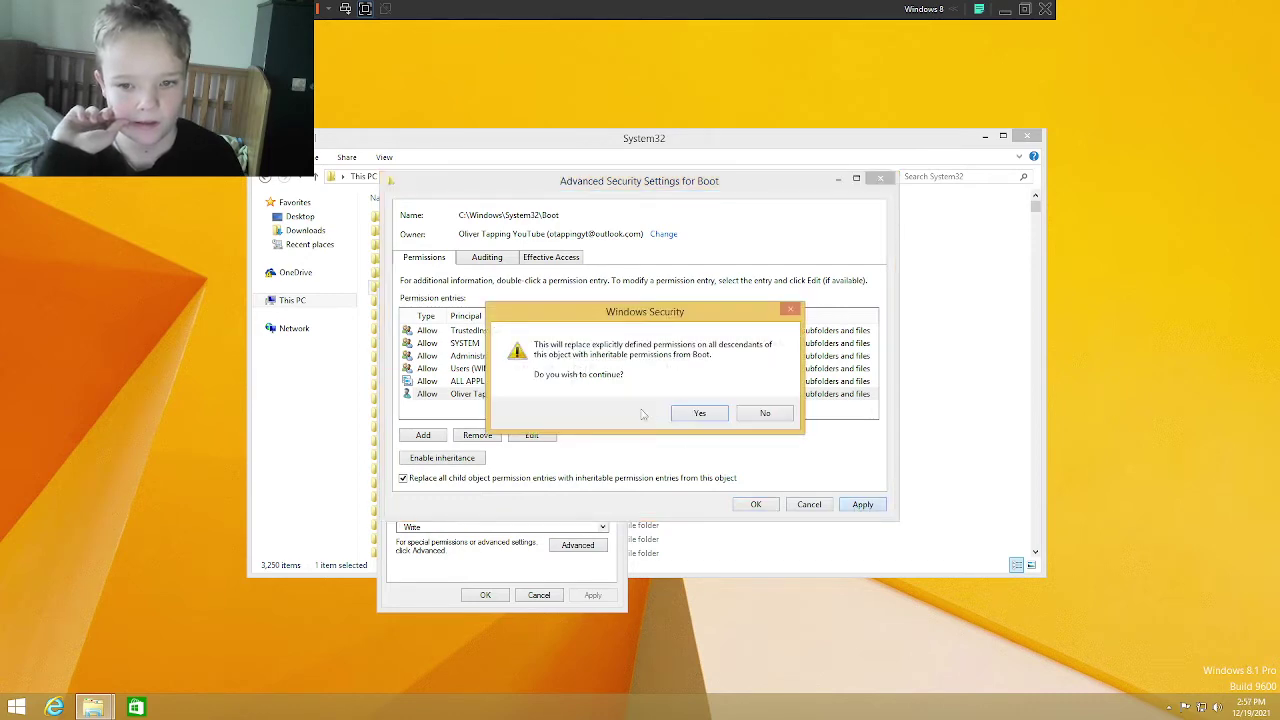
click(705, 409)
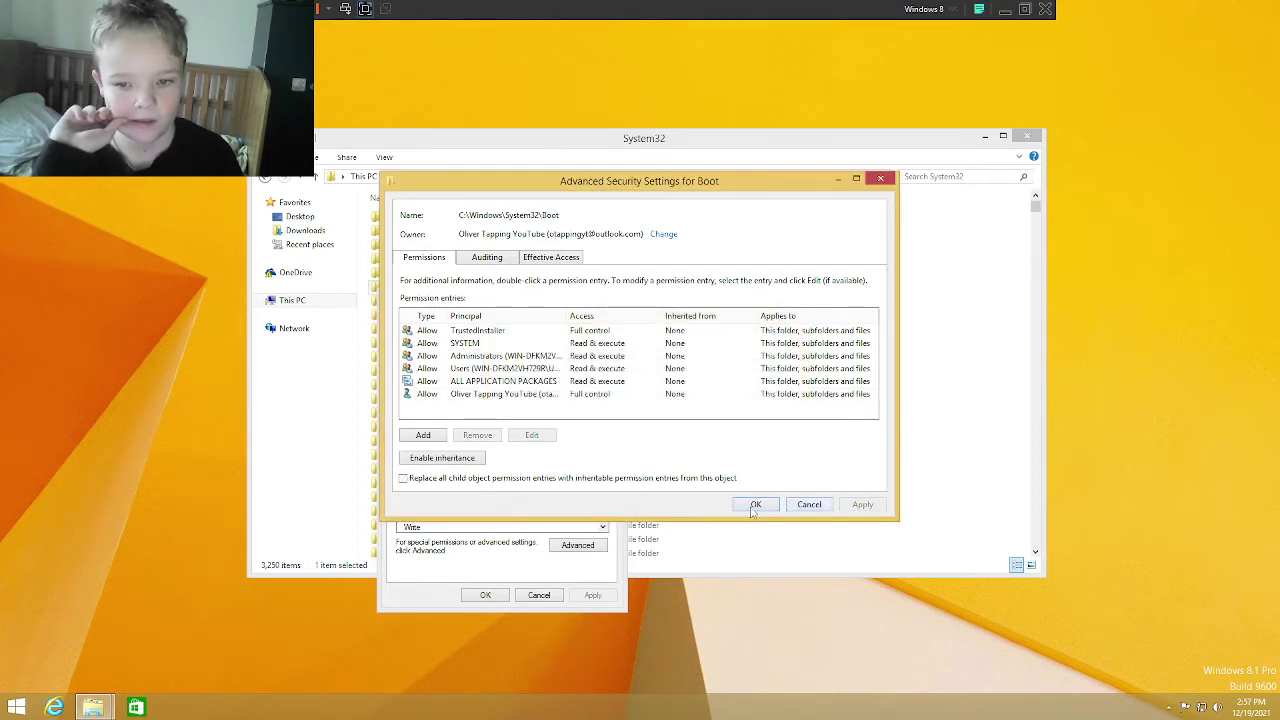
click(756, 504)
click(485, 595)
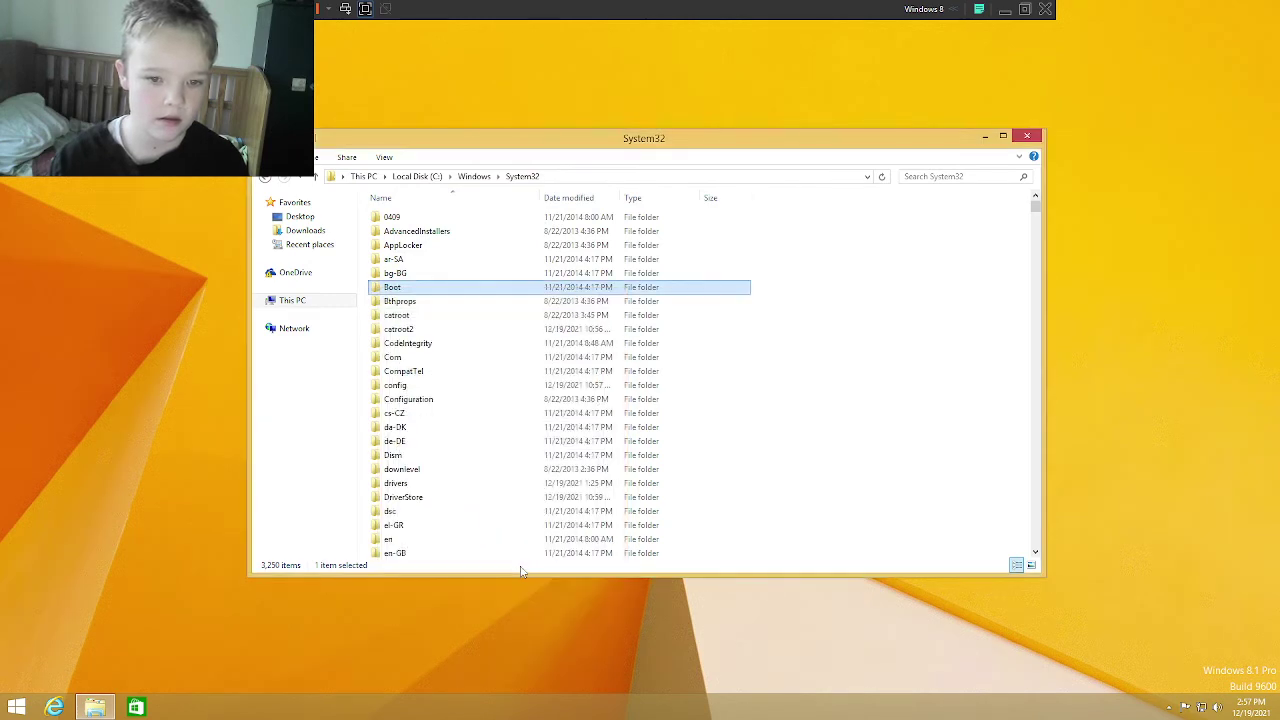
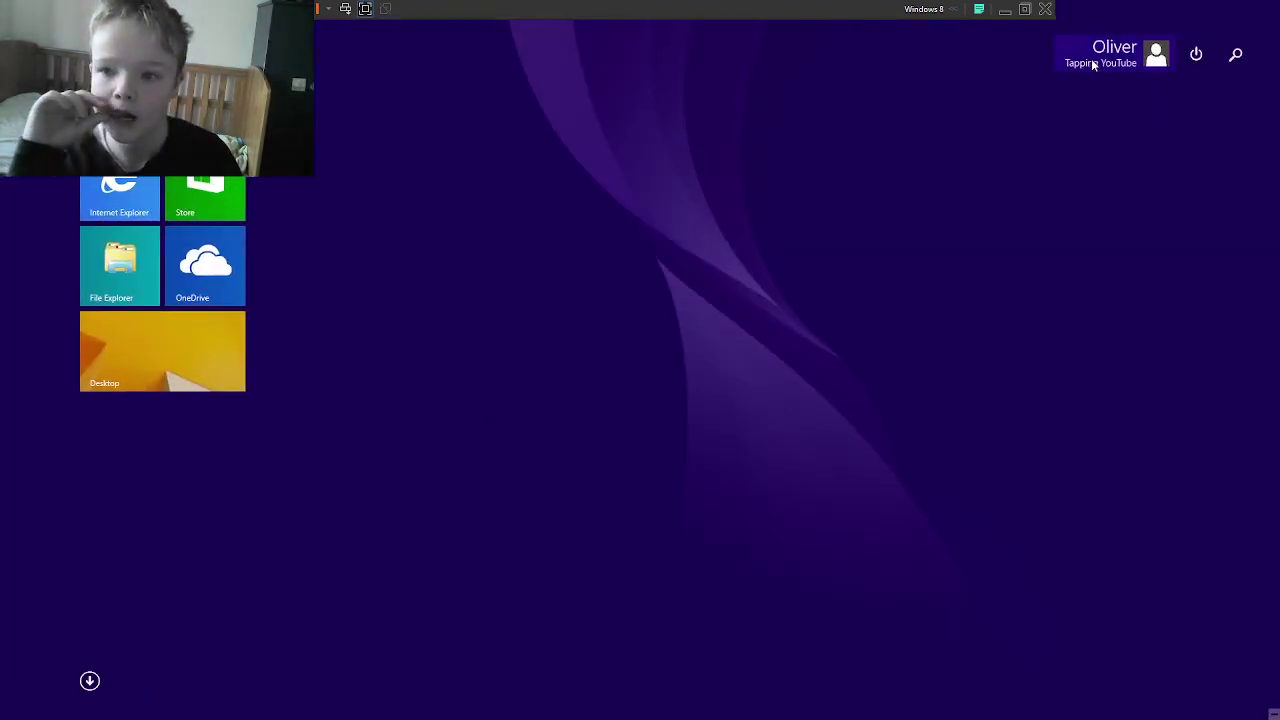
Step: Restart the virtual machine using the Start screen's power menu
click(1157, 53)
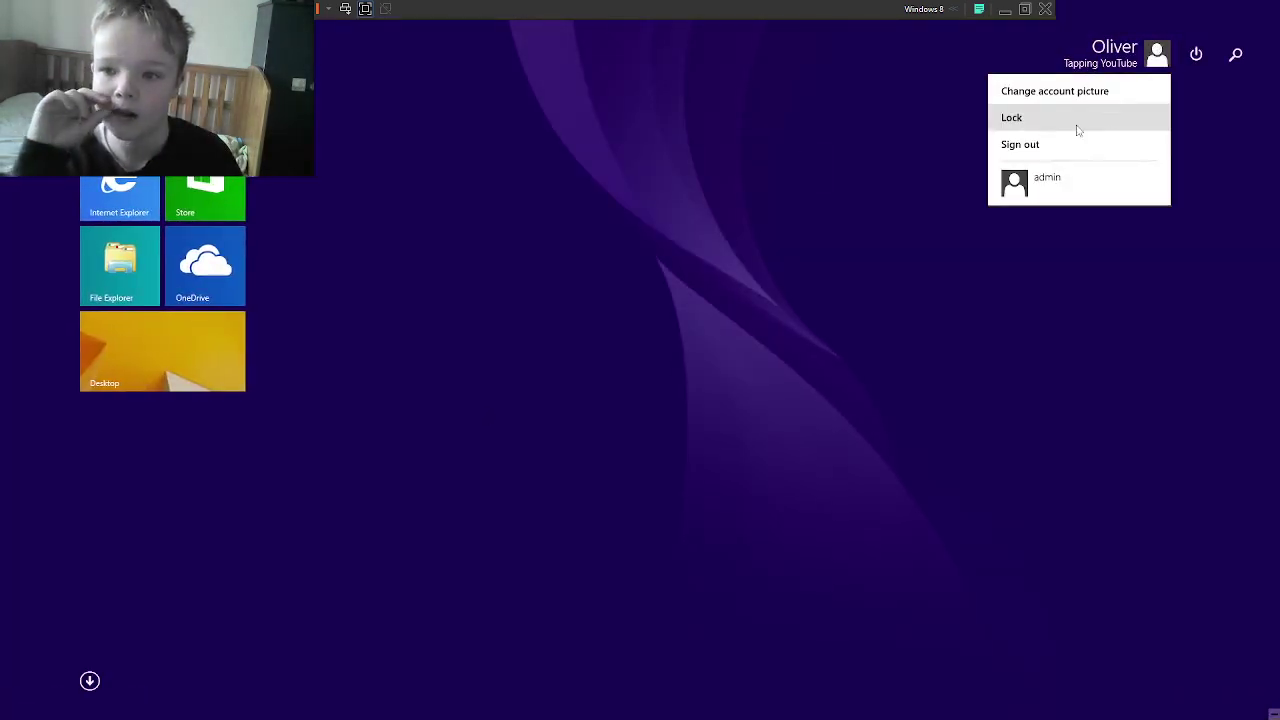
click(1196, 55)
click(1196, 55)
click(1034, 240)
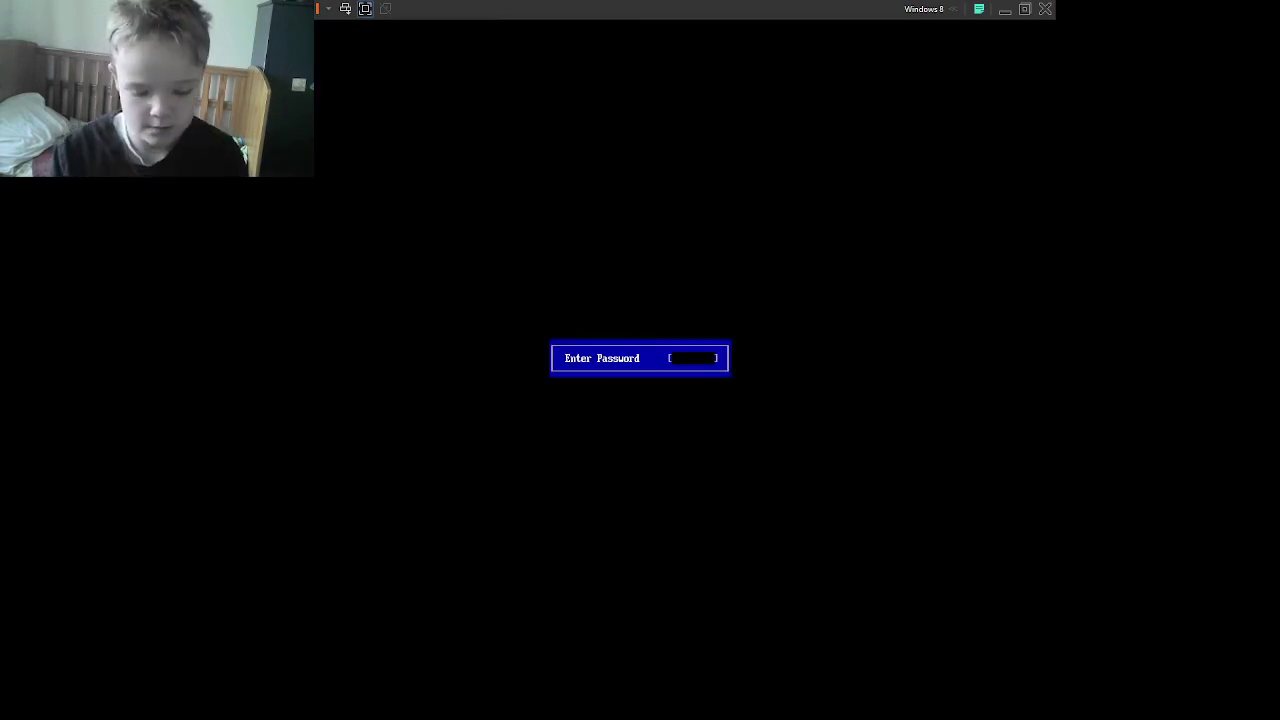
Step: Enter the boot password, choose the user account and draw the picture password to sign in
text(***)
key(Return)
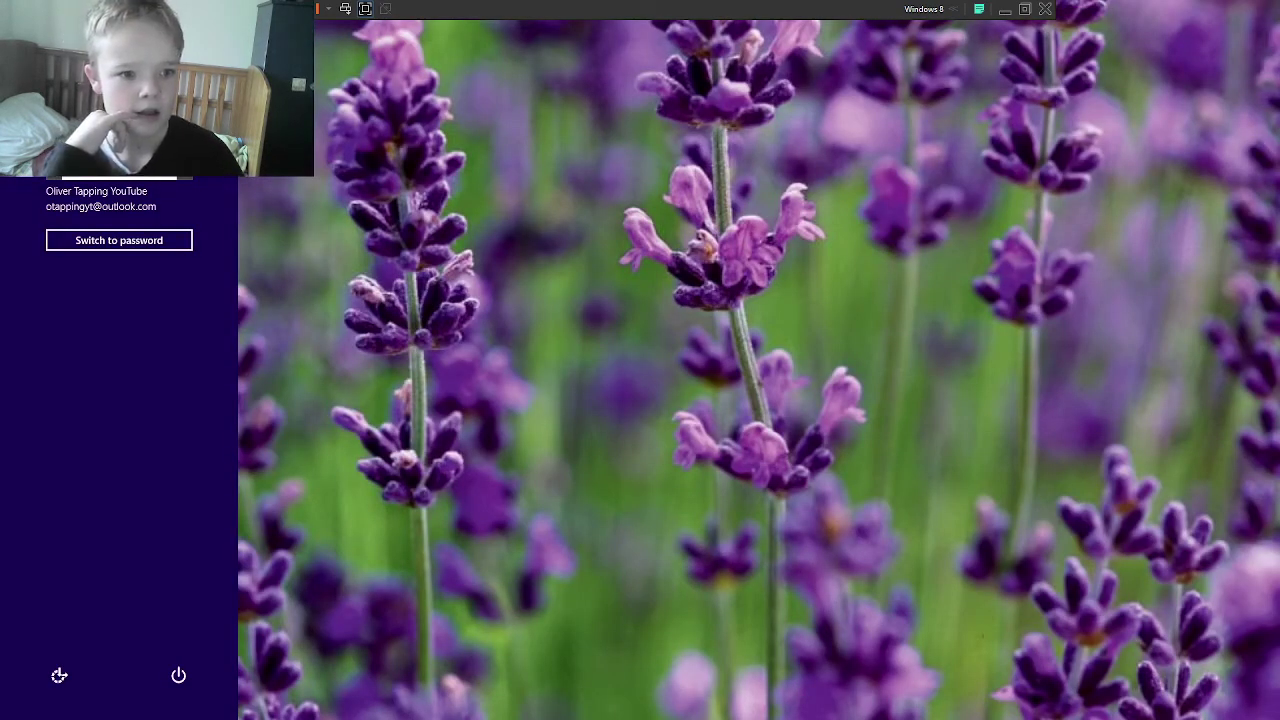
key(Escape)
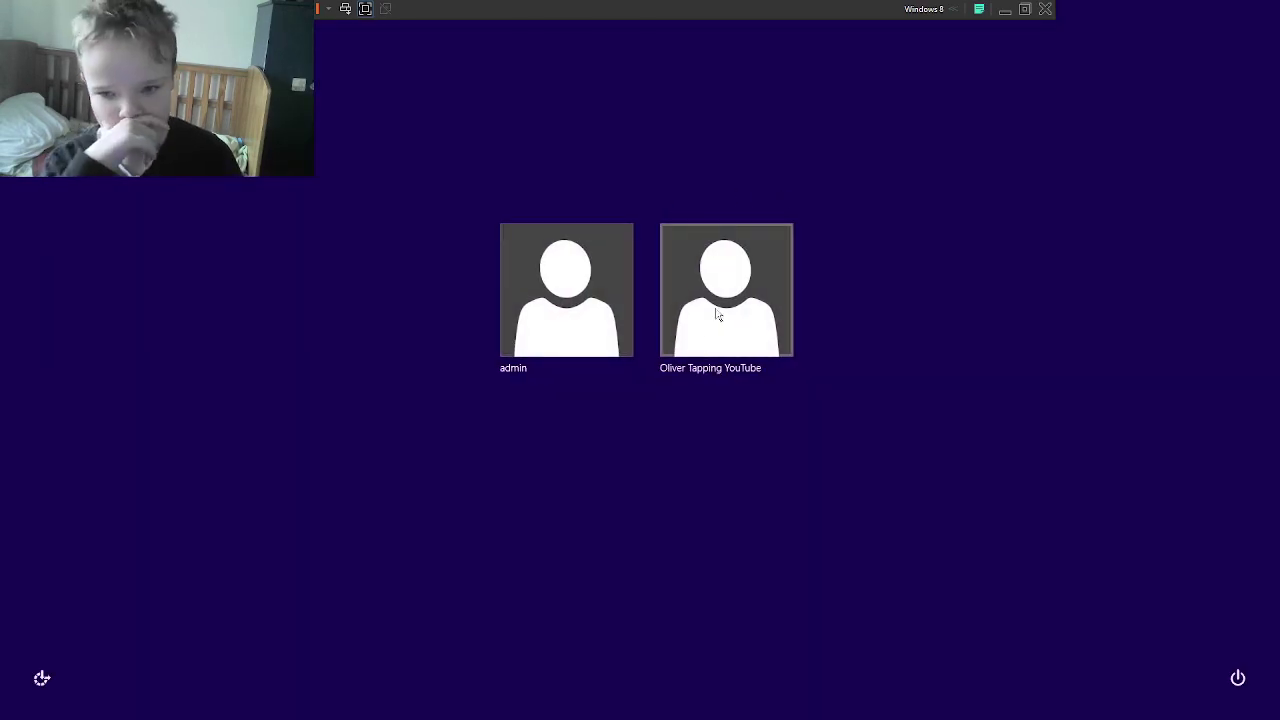
click(717, 314)
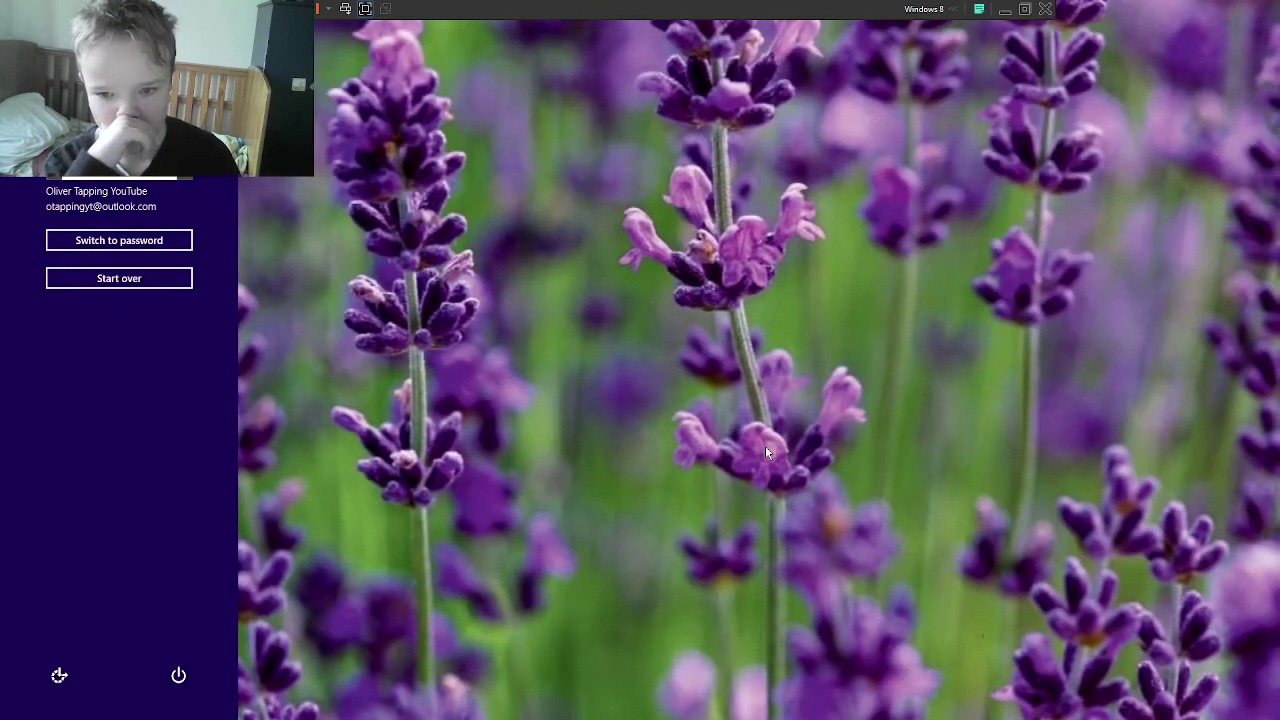
click(765, 457)
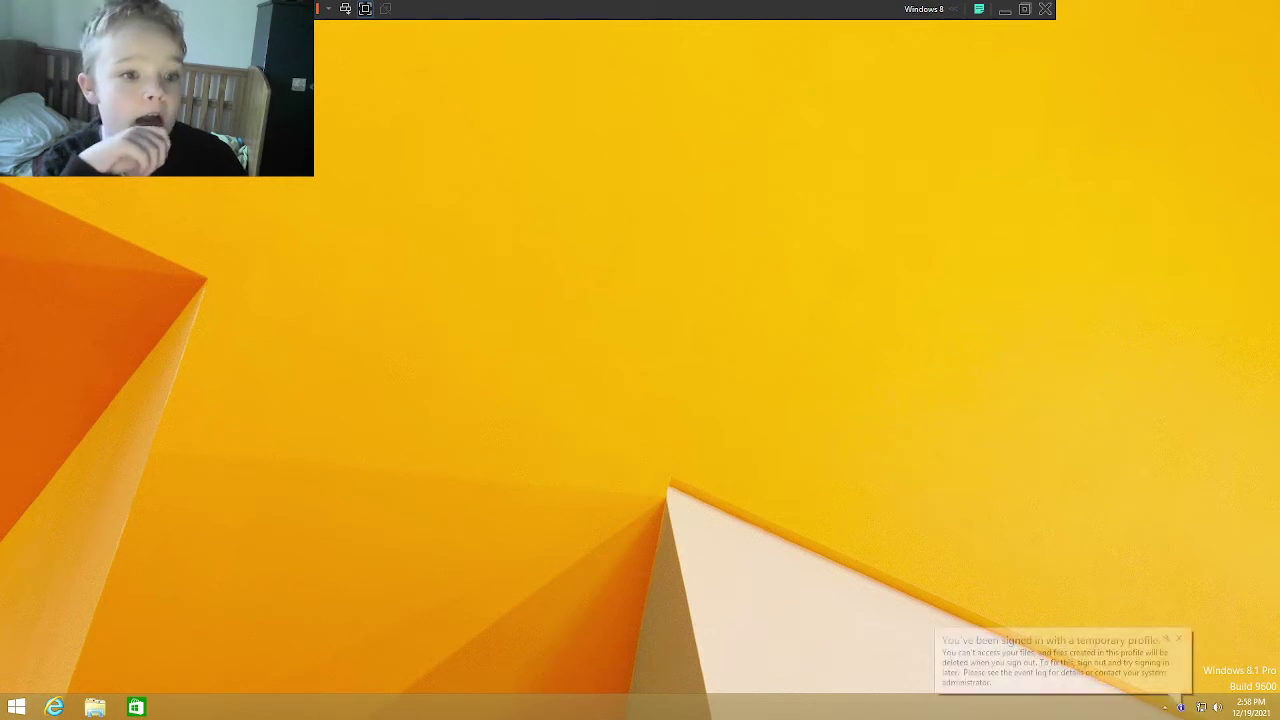
Step: Confirm deleting the 570 items with administrator permission, applied to all current items
click(691, 366)
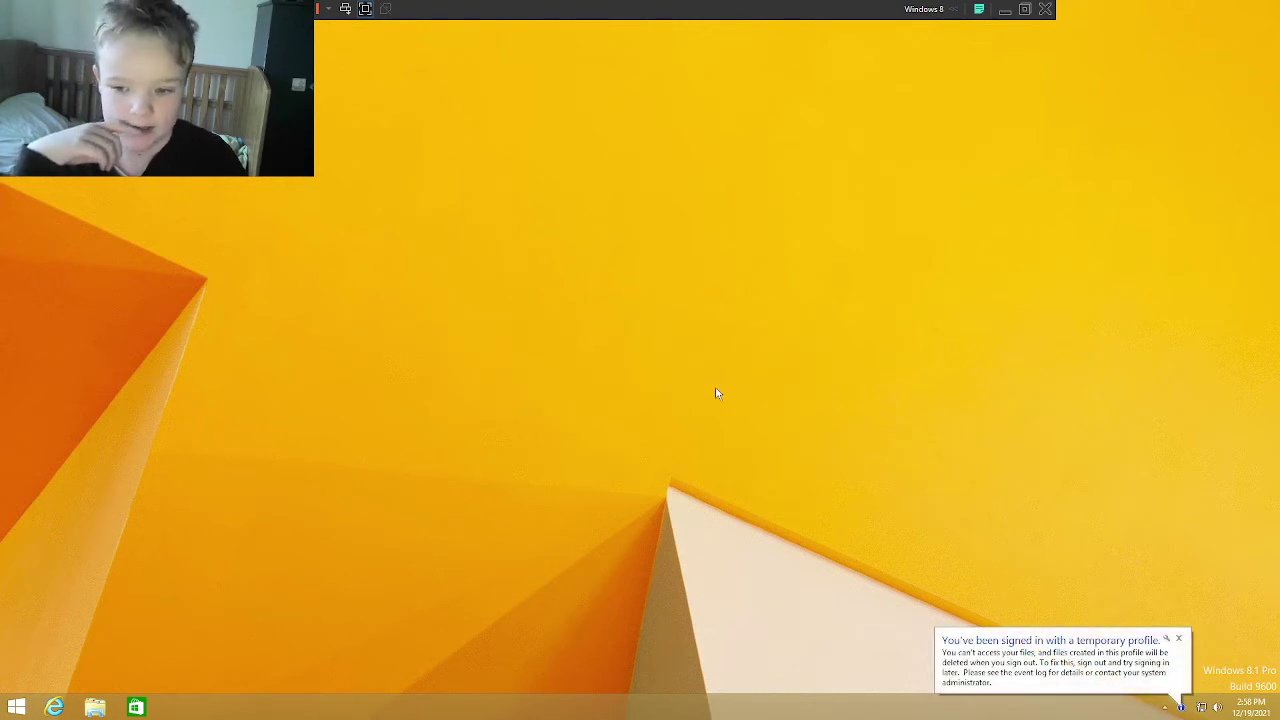
click(190, 268)
click(275, 289)
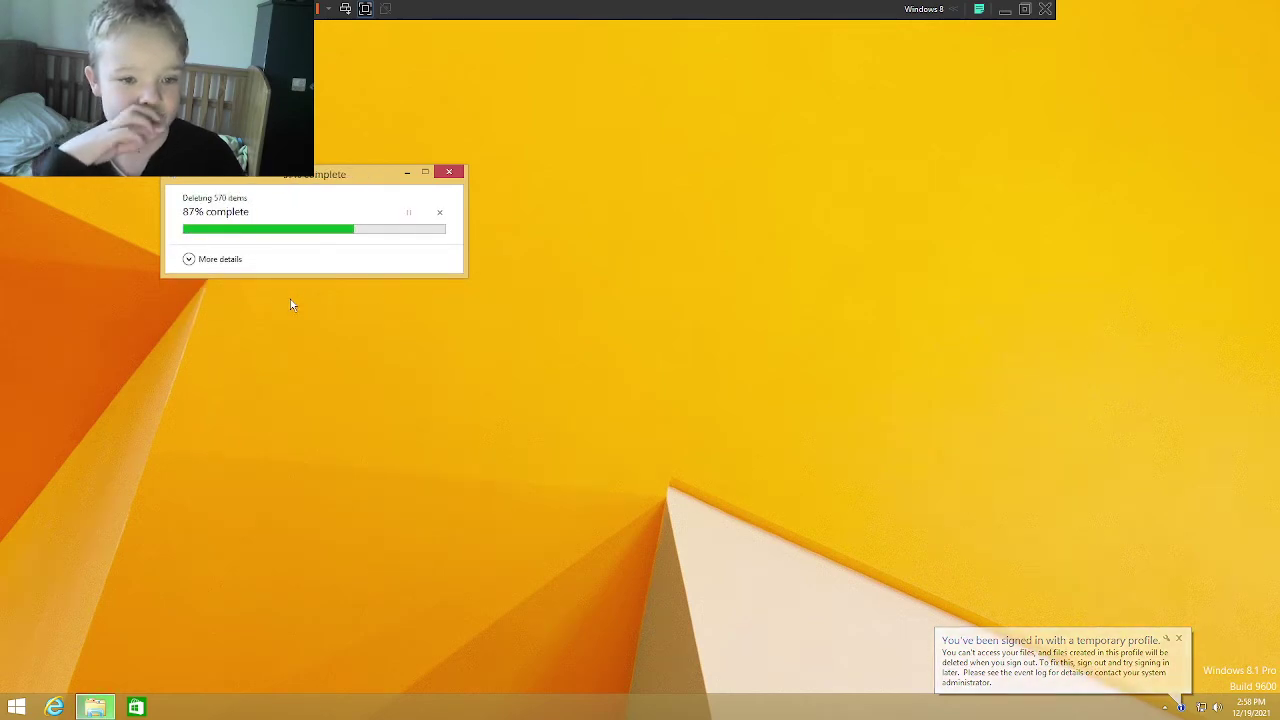
Step: Restart the virtual machine using the Start screen's power menu
click(10, 708)
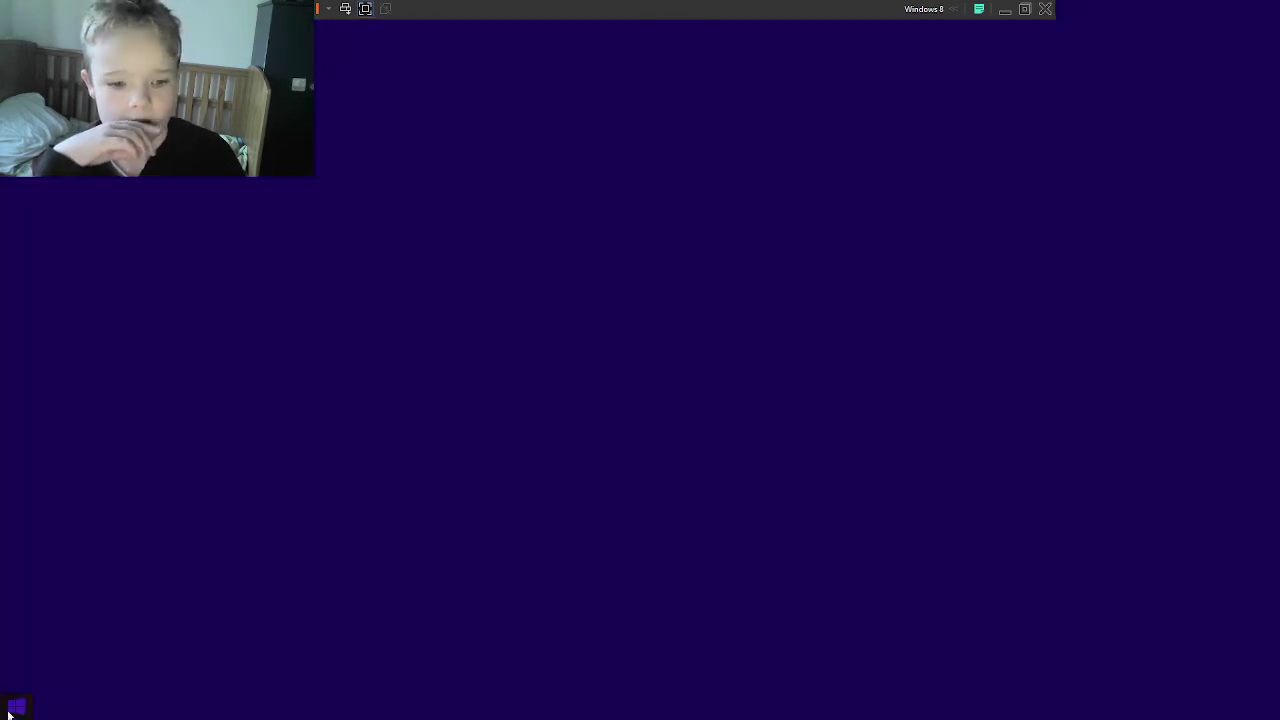
click(1196, 53)
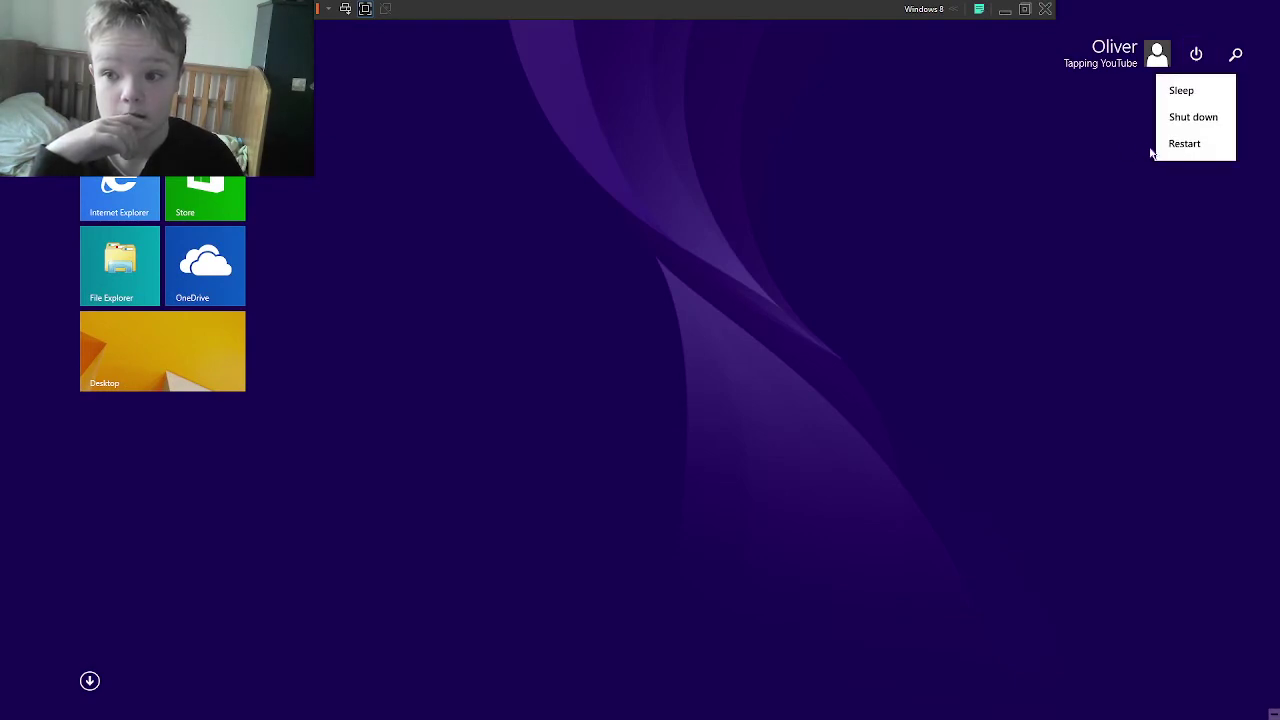
click(1176, 142)
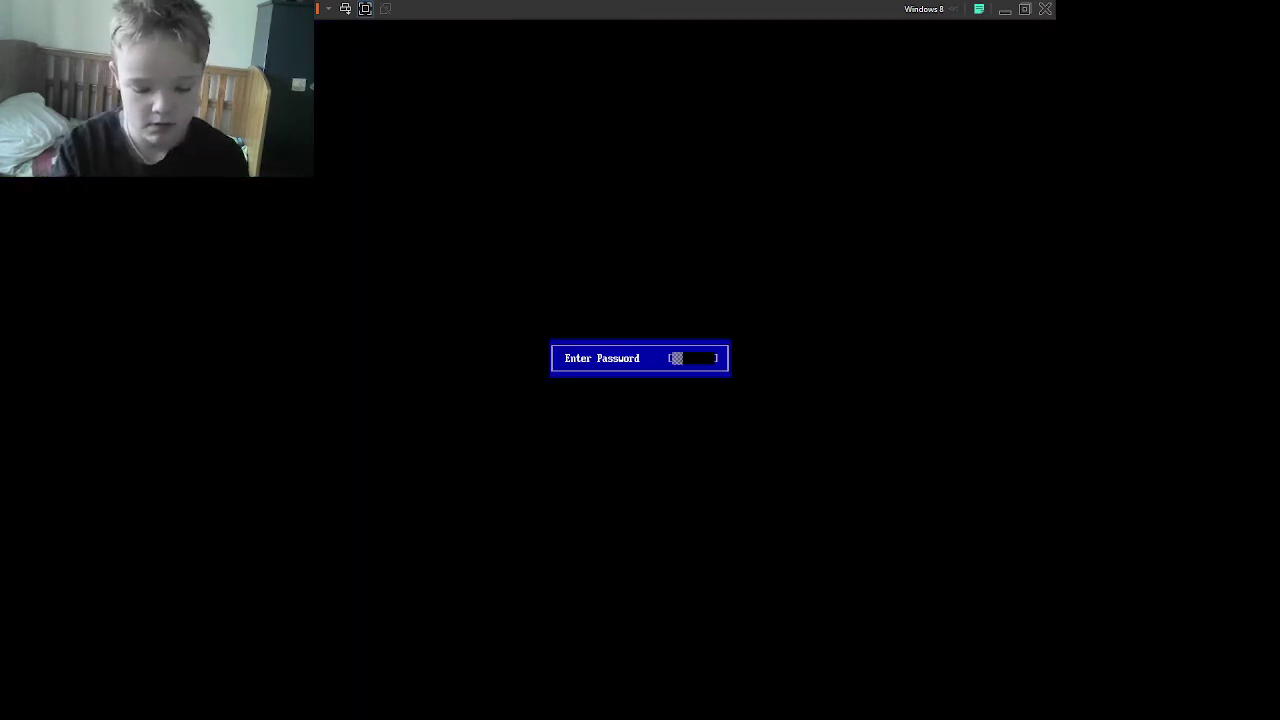
Step: Enter the boot password, dismiss the lock screen and begin the picture password sign-in
text(*****)
key(Return)
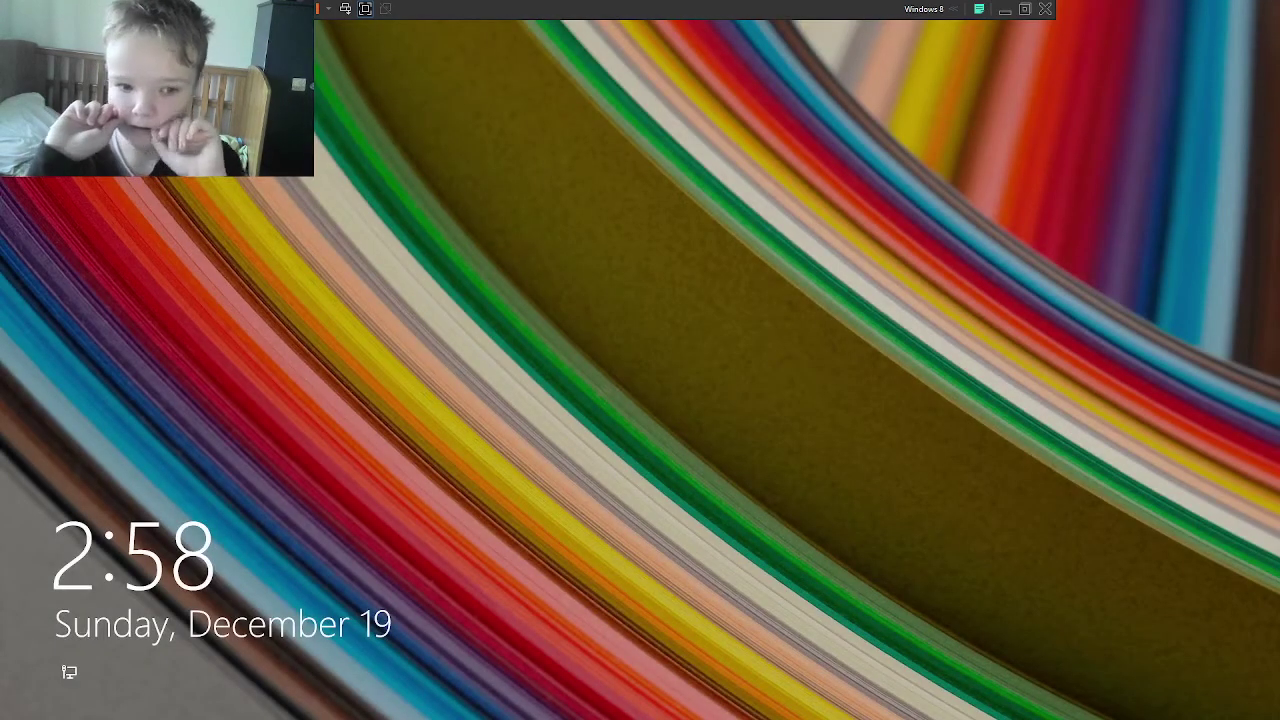
key(Return)
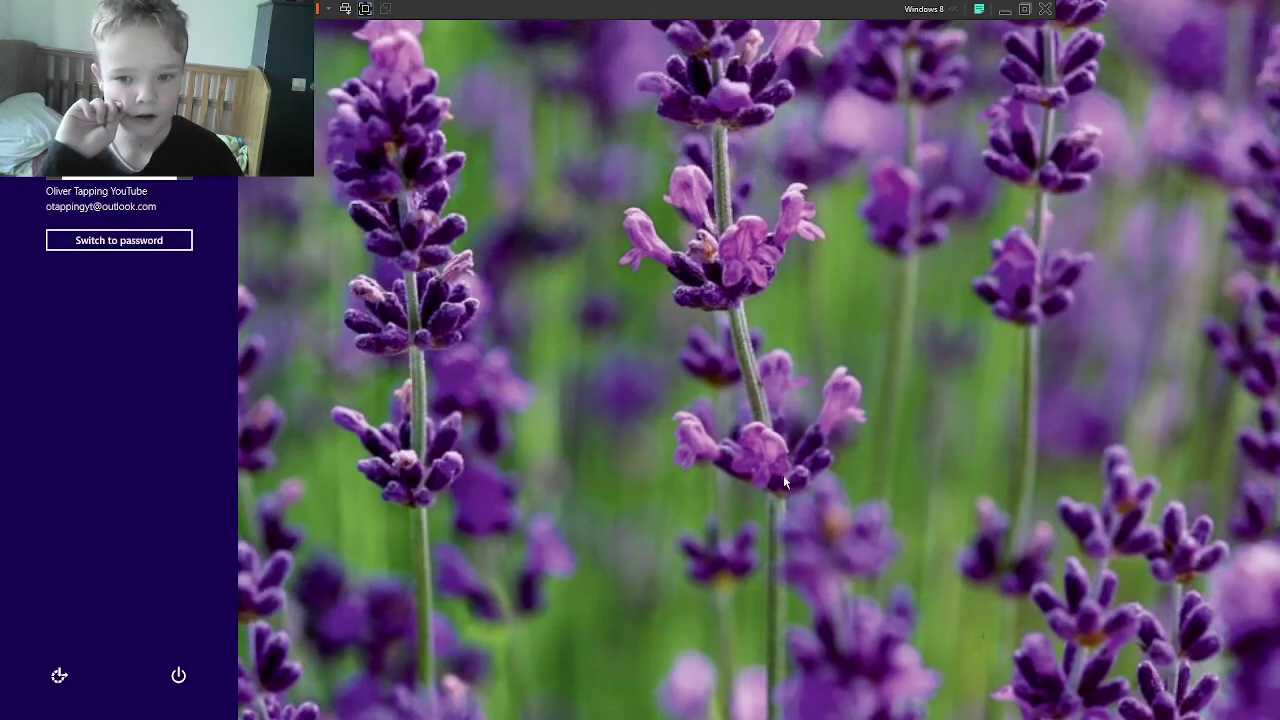
click(761, 446)
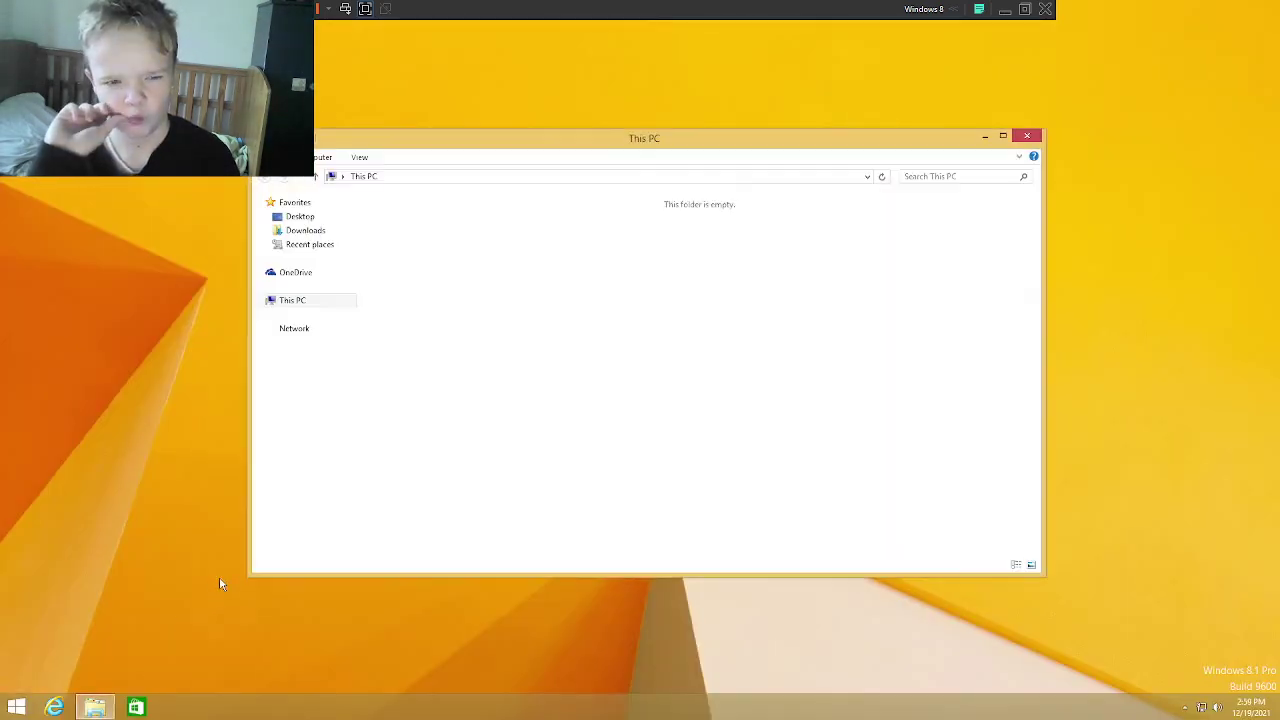
Step: Browse from Local Disk (C:) through Windows into System32 and box-select a block of DLL files
double_click(489, 341)
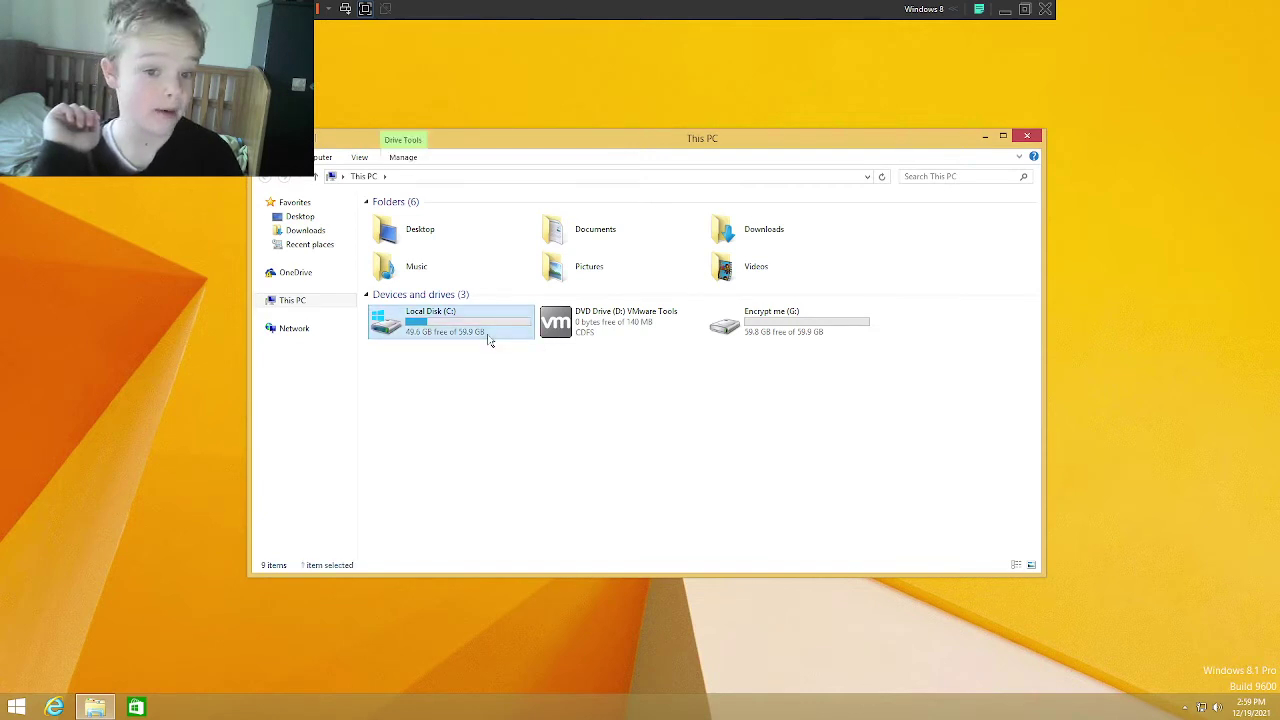
click(407, 233)
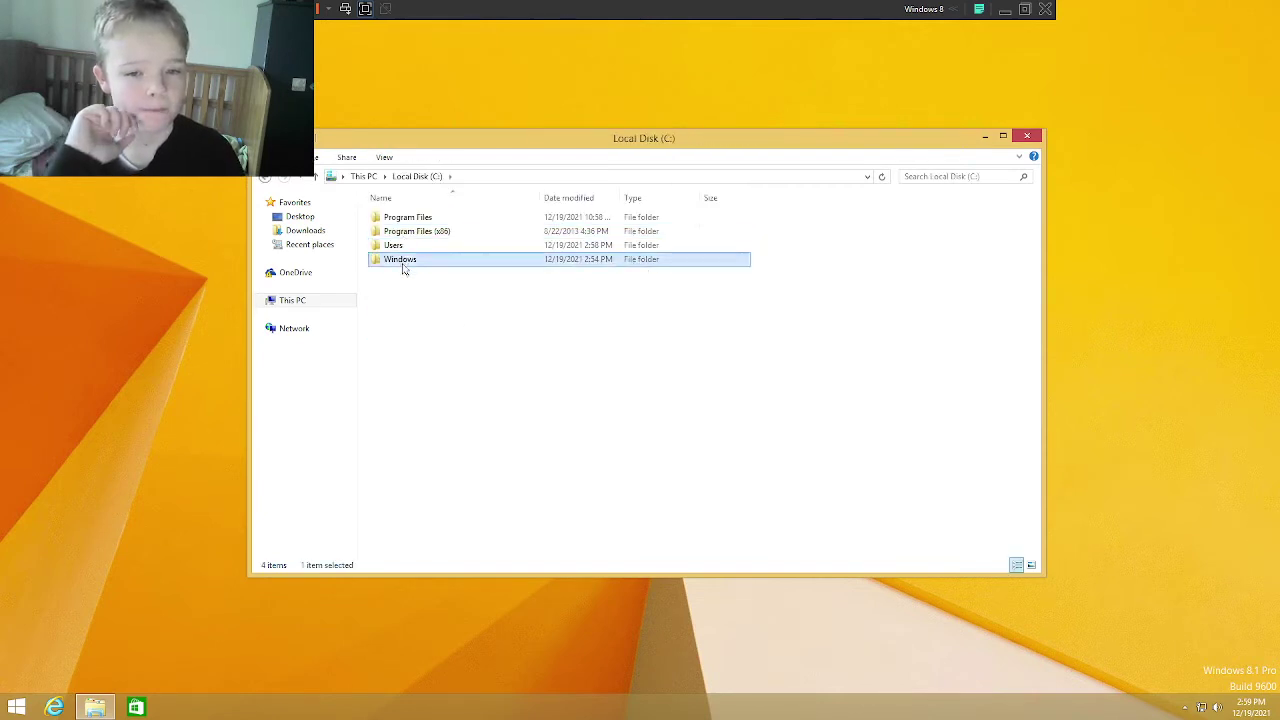
double_click(401, 259)
click(406, 374)
key(s)
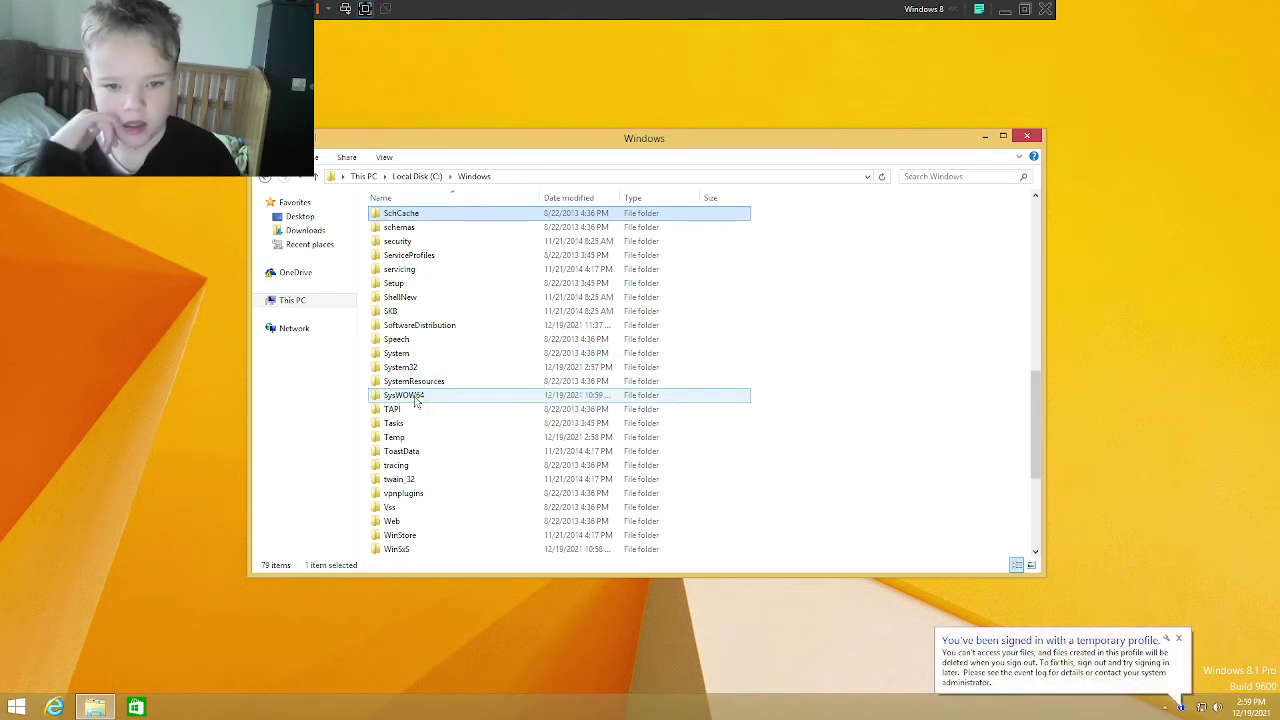
double_click(405, 368)
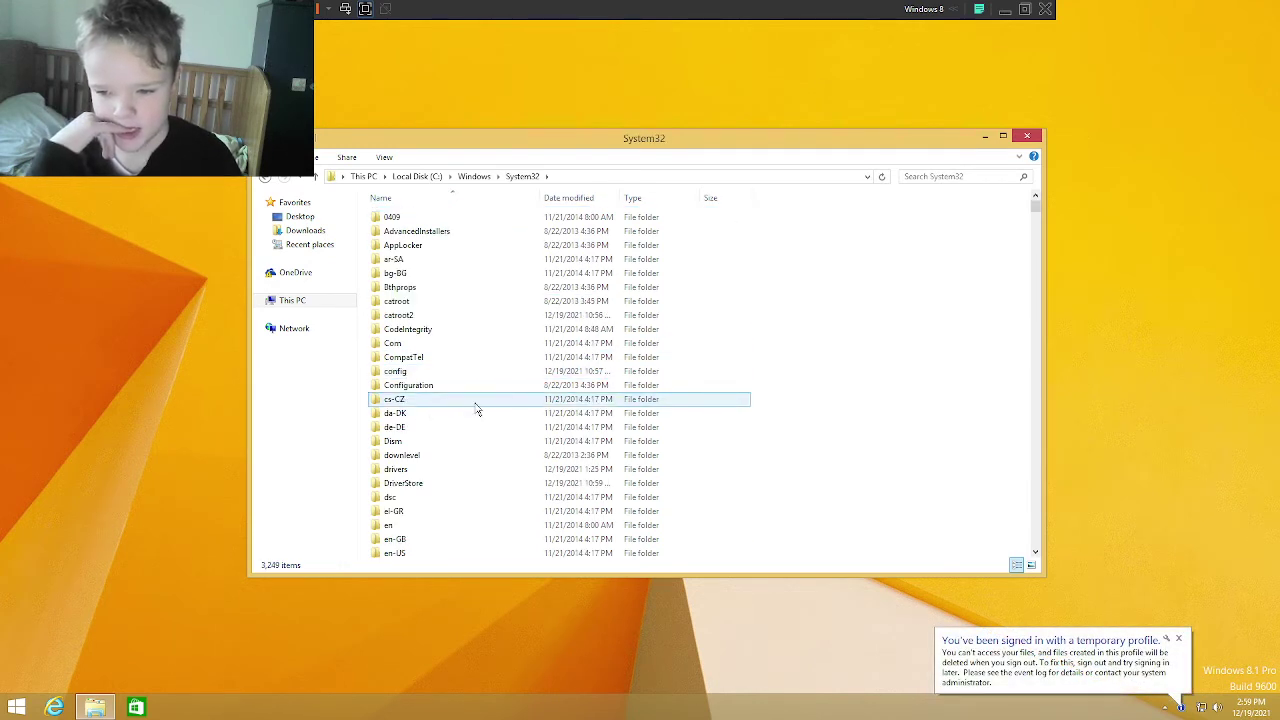
scroll(817, 500, down, 9)
scroll(817, 500, down, 15)
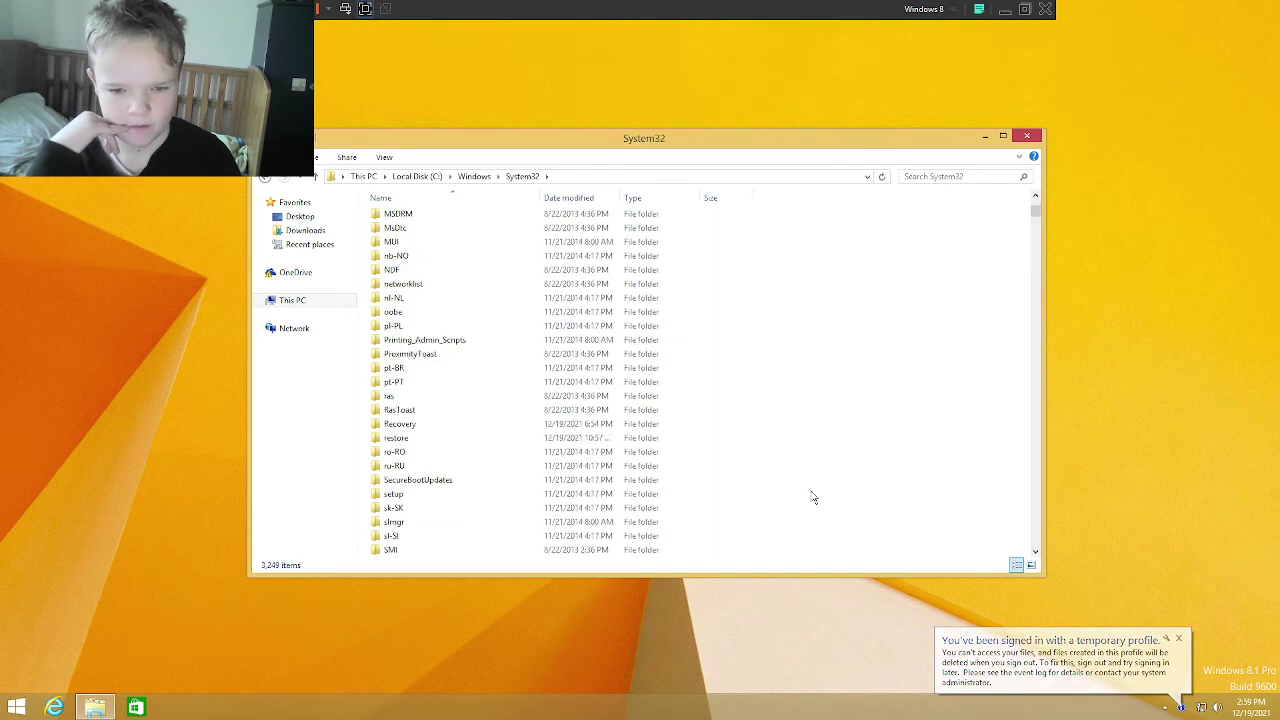
drag(830, 516, 585, 353)
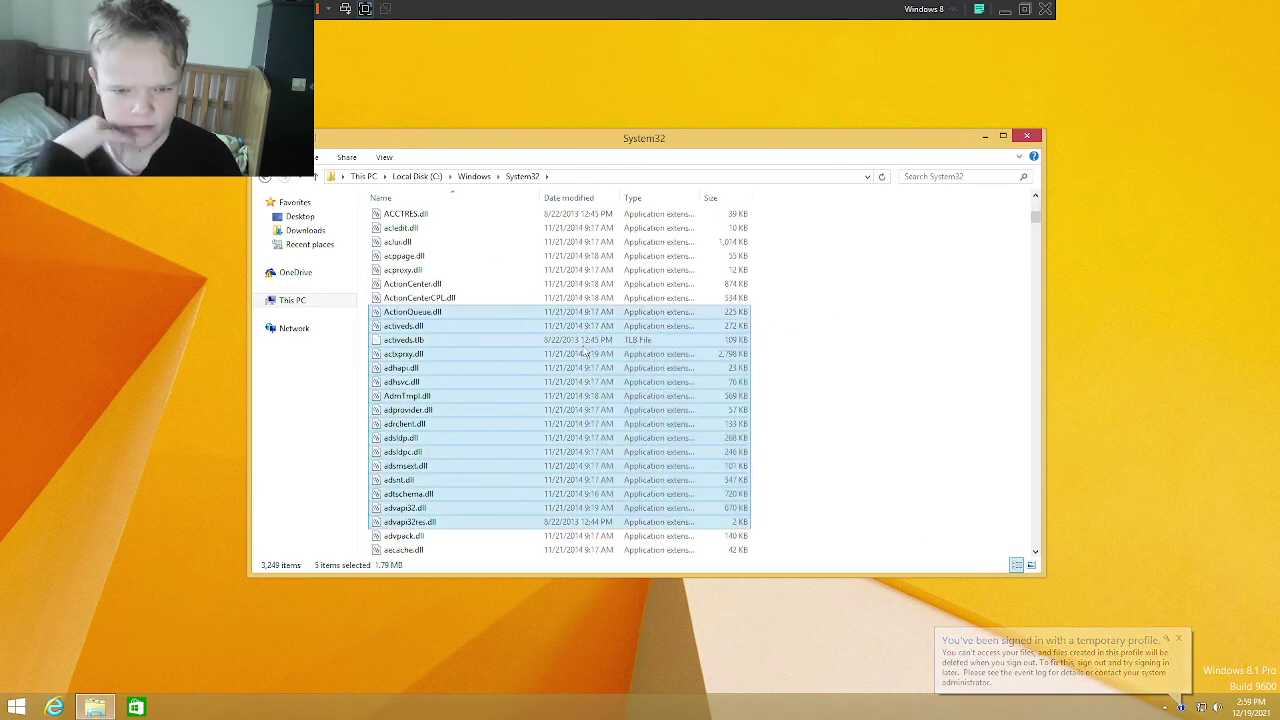
Step: Dismiss the VMware Tools prompt and recycle ActionCenter.dll through advapi32.dll, skipping the TrustedInstaller-protected file
key(ctrl+f)
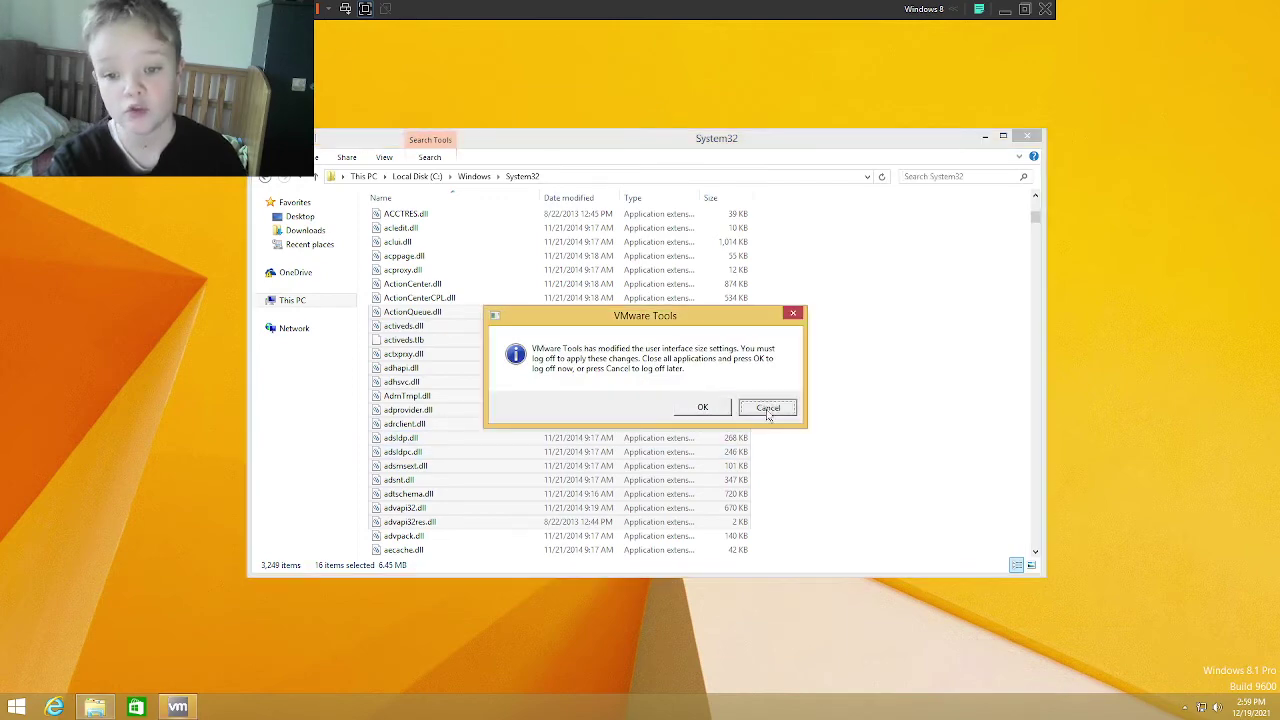
click(767, 408)
drag(817, 503, 494, 307)
key(Delete)
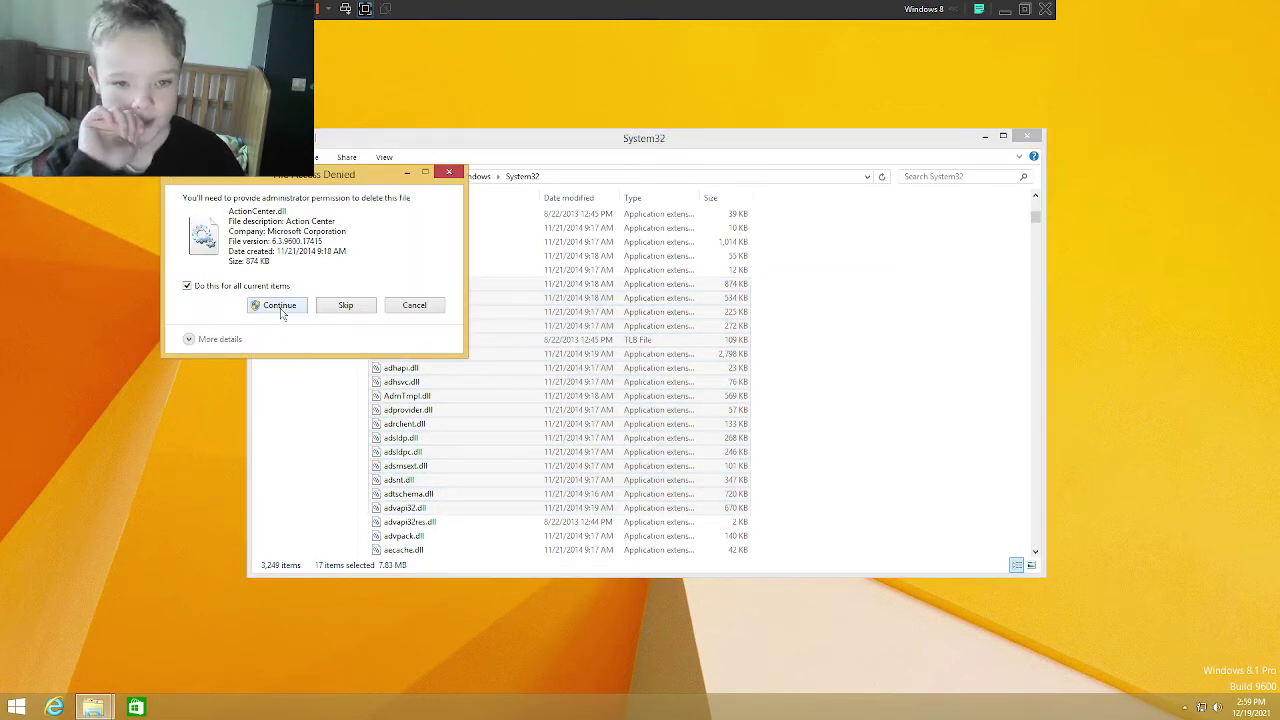
click(280, 307)
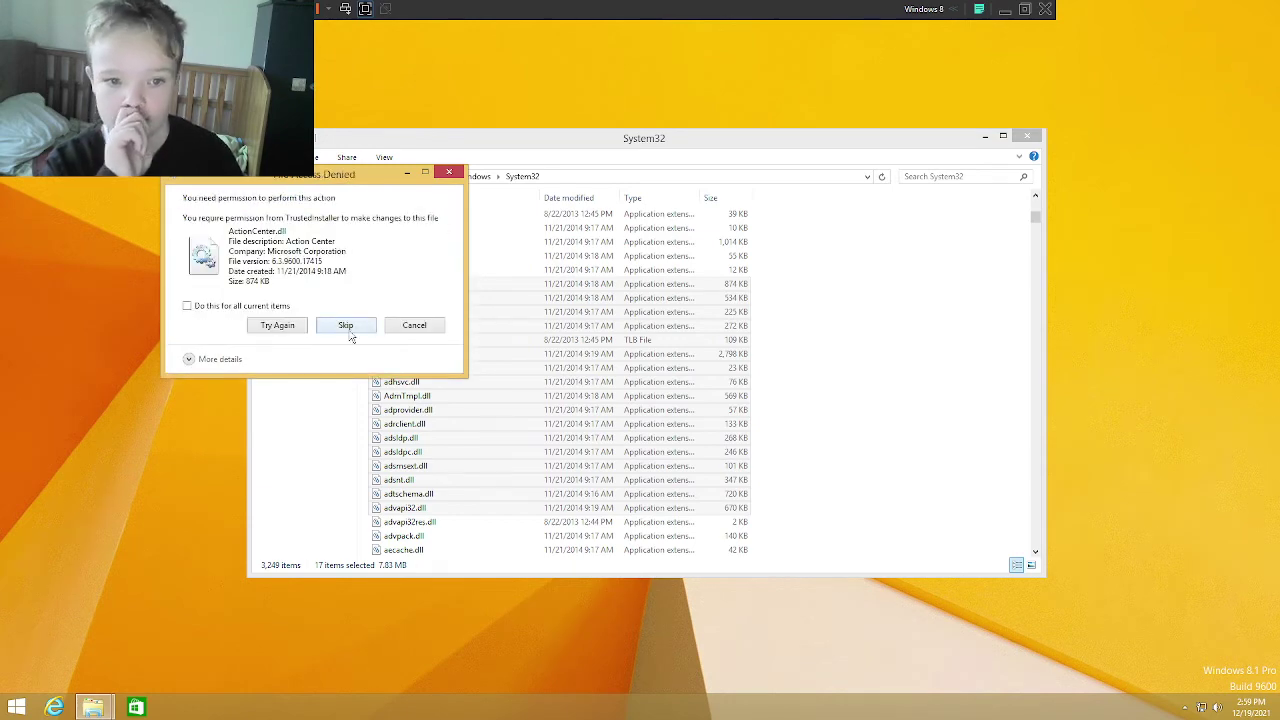
click(323, 330)
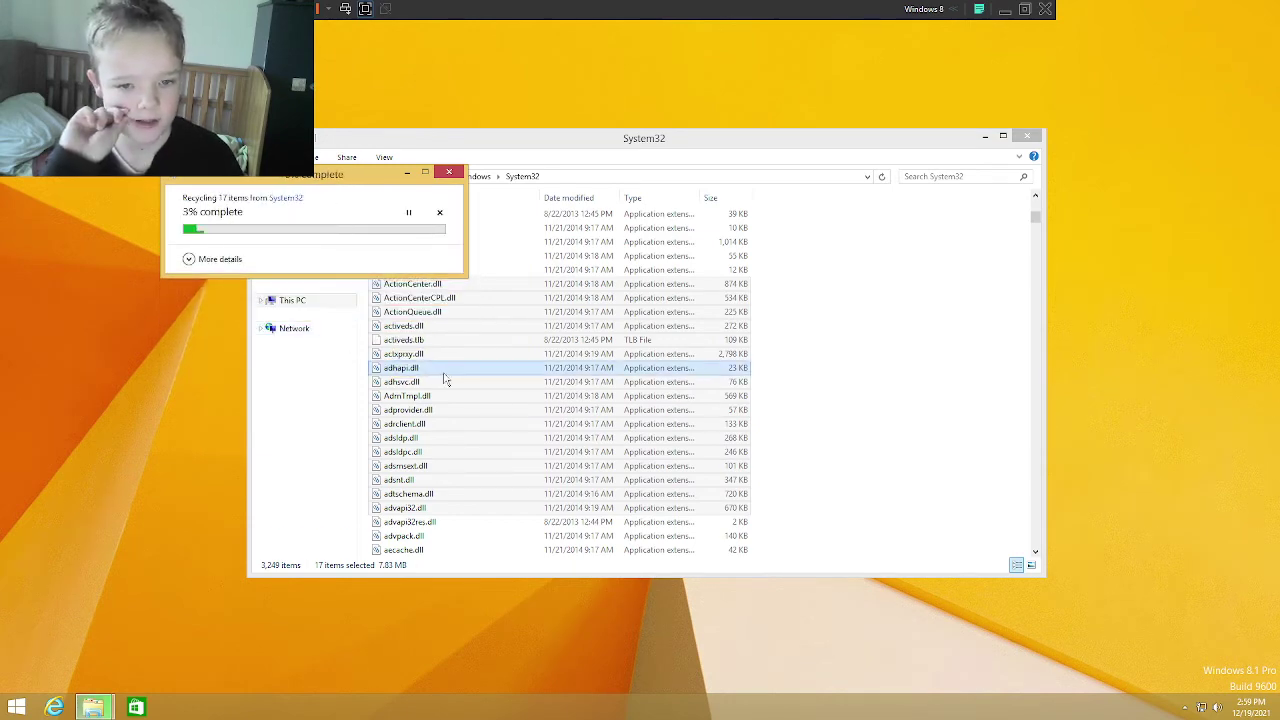
scroll(745, 420, up, 12)
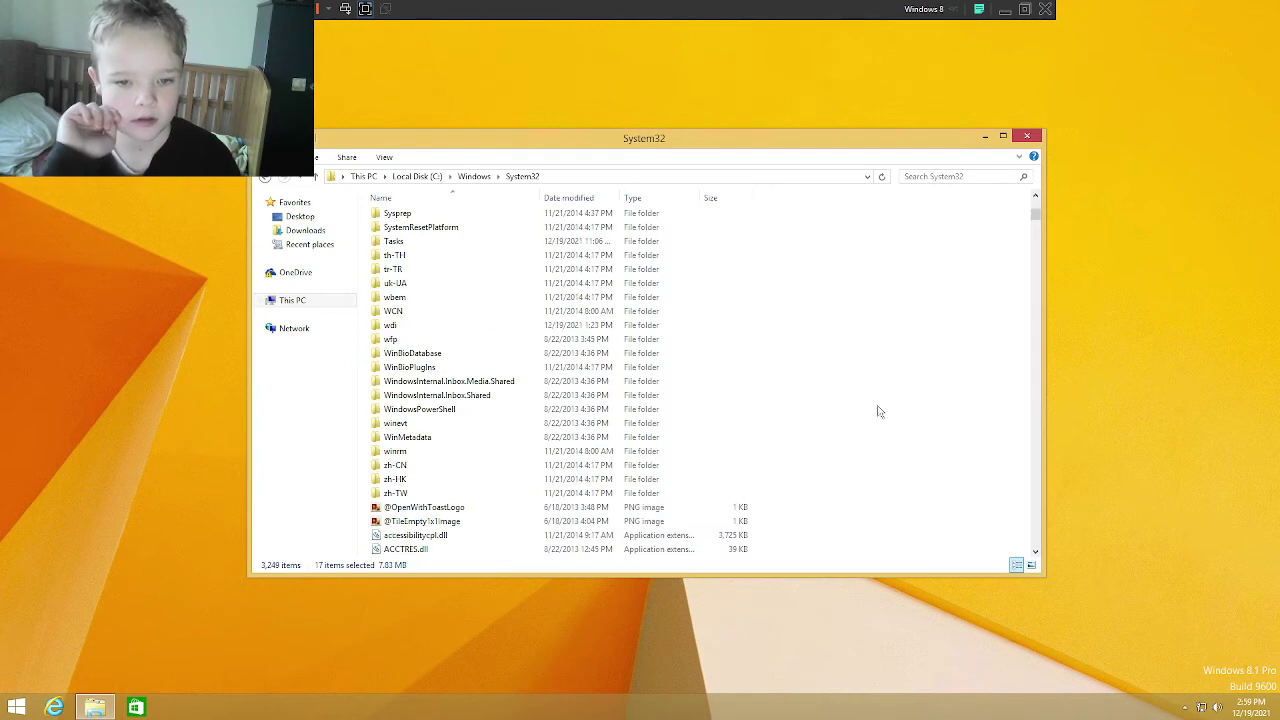
drag(835, 455, 637, 355)
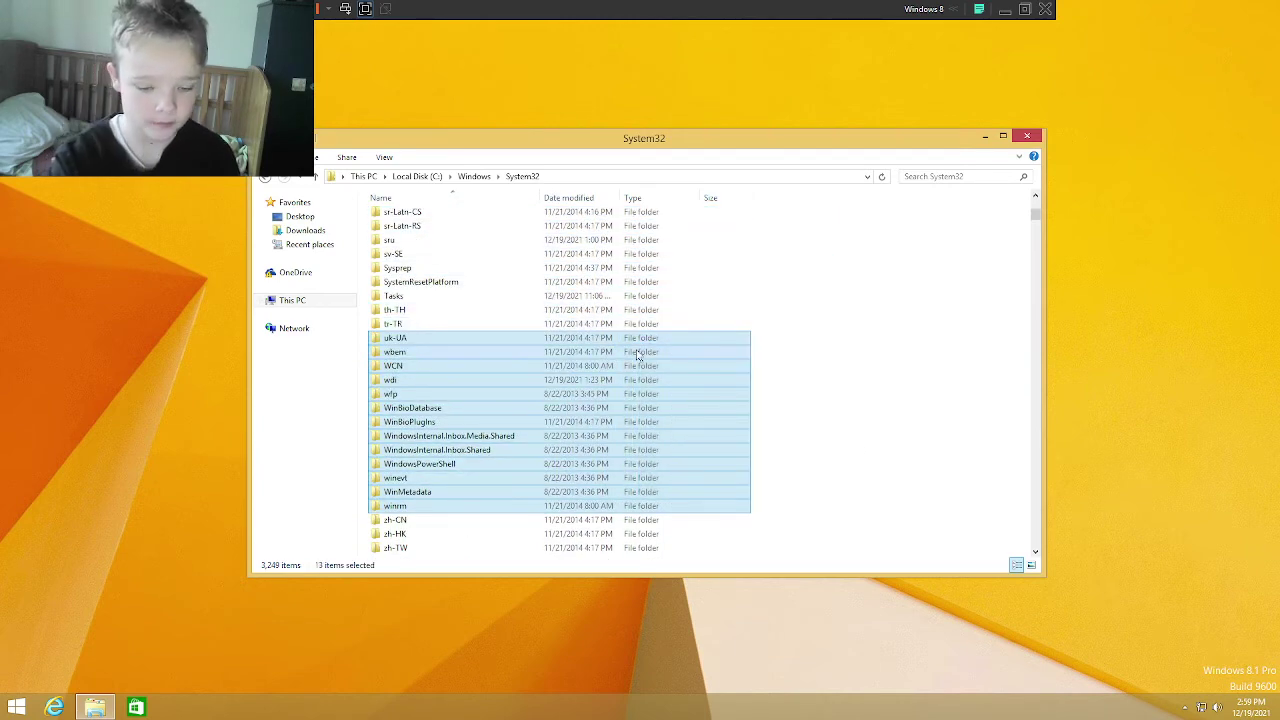
Step: Recycle the selected System32 folders, skipping the protected wbem and wdi folders and an in-use one
key(Delete)
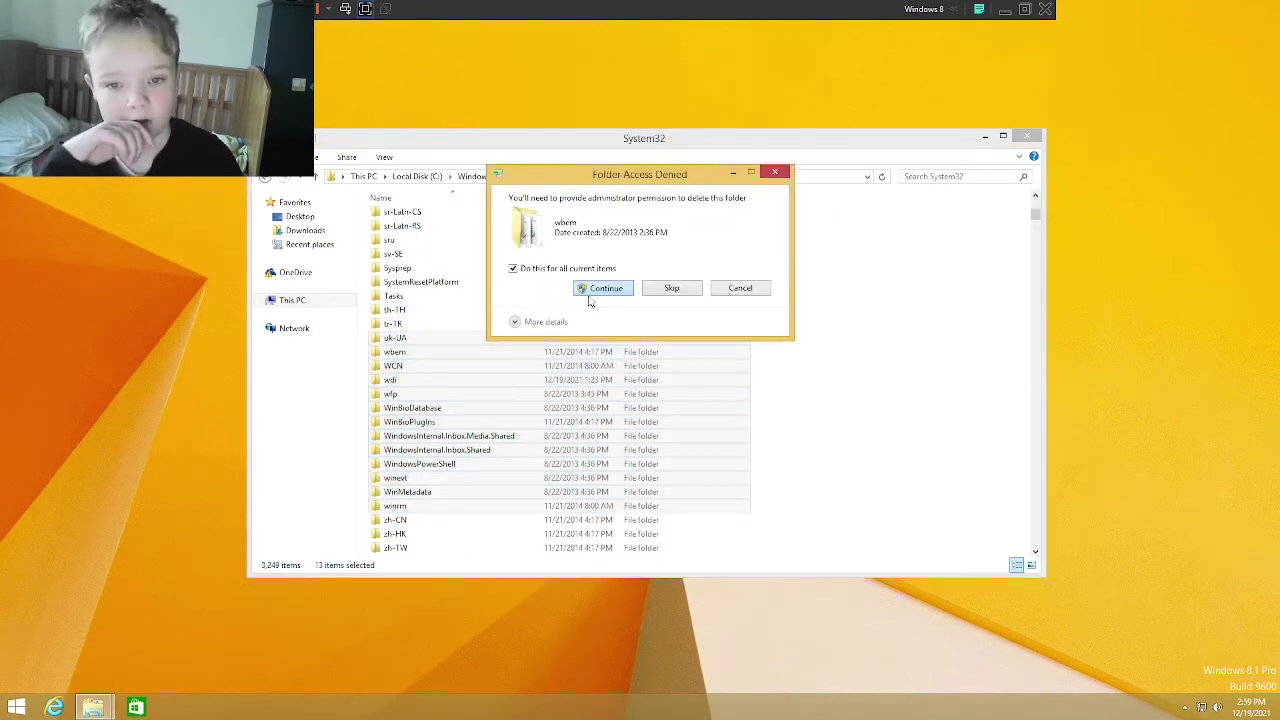
click(601, 287)
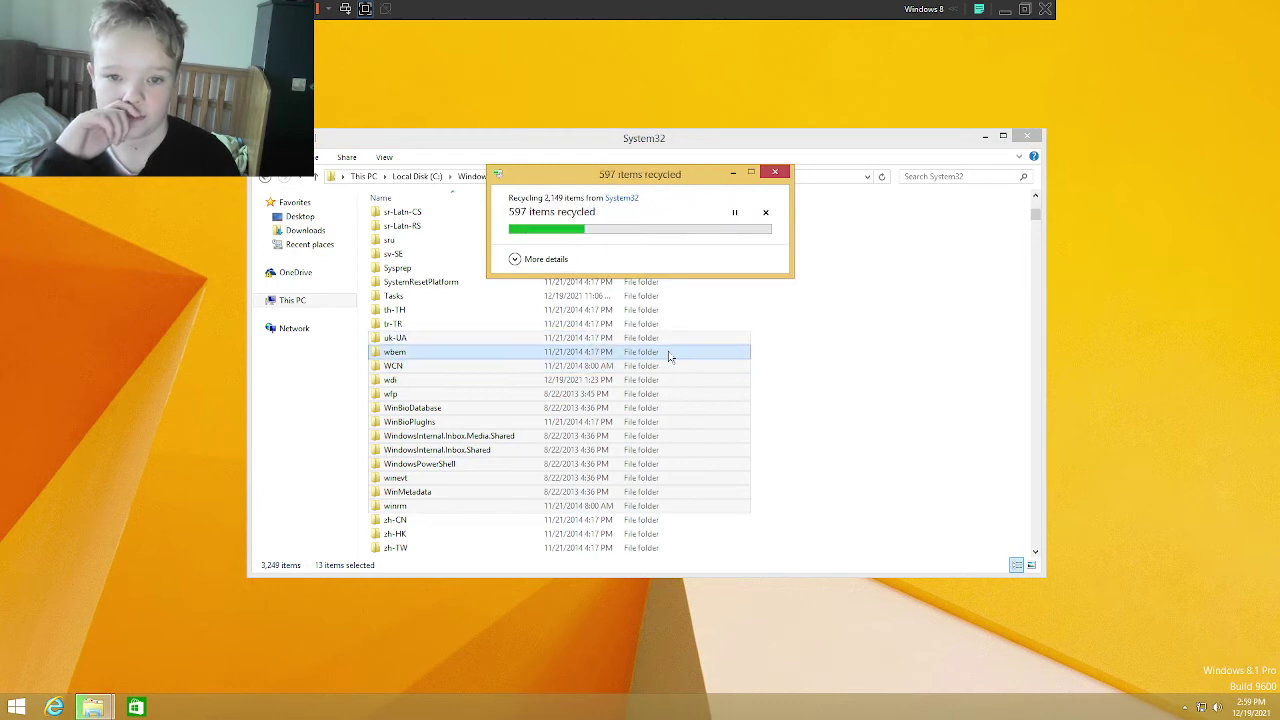
click(601, 317)
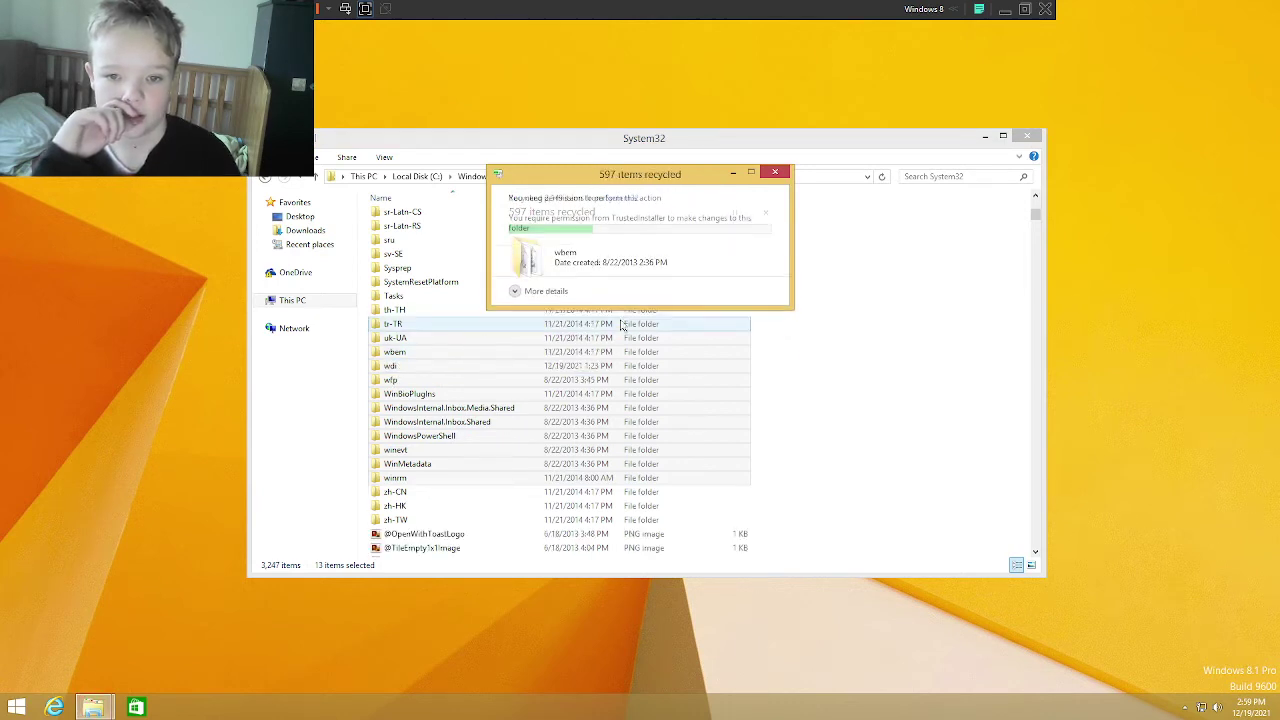
click(668, 322)
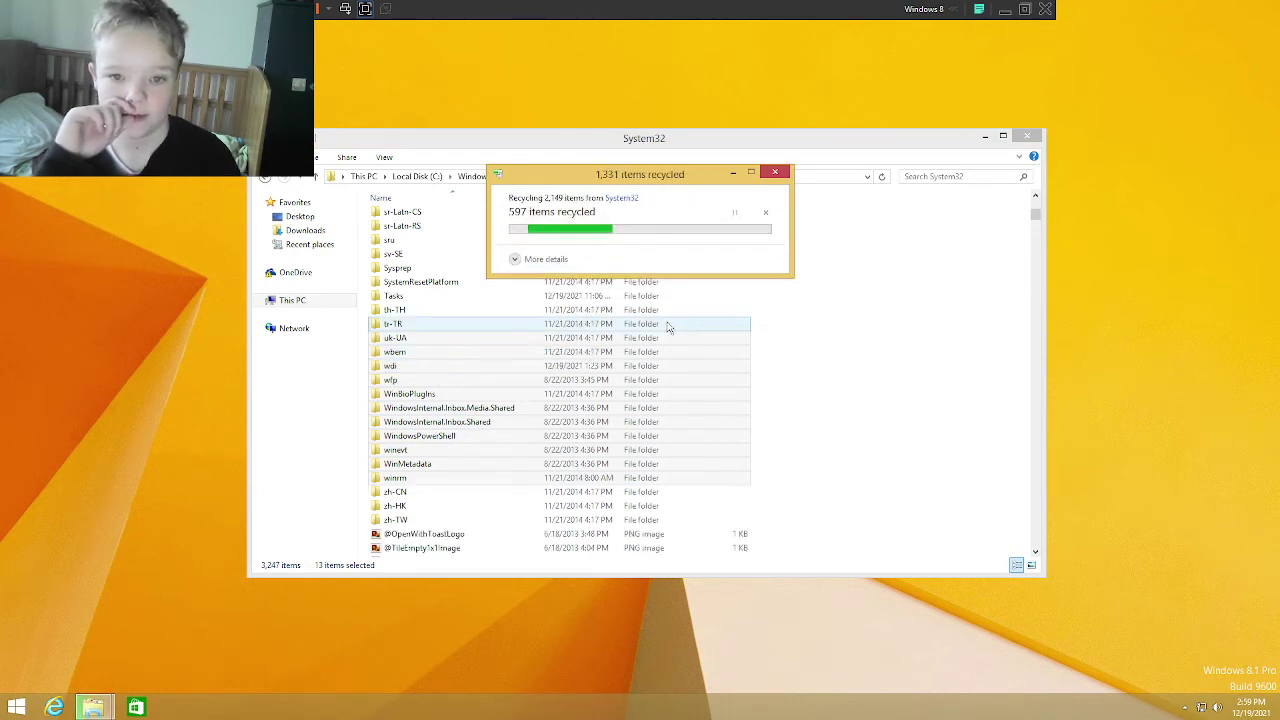
click(527, 290)
click(661, 312)
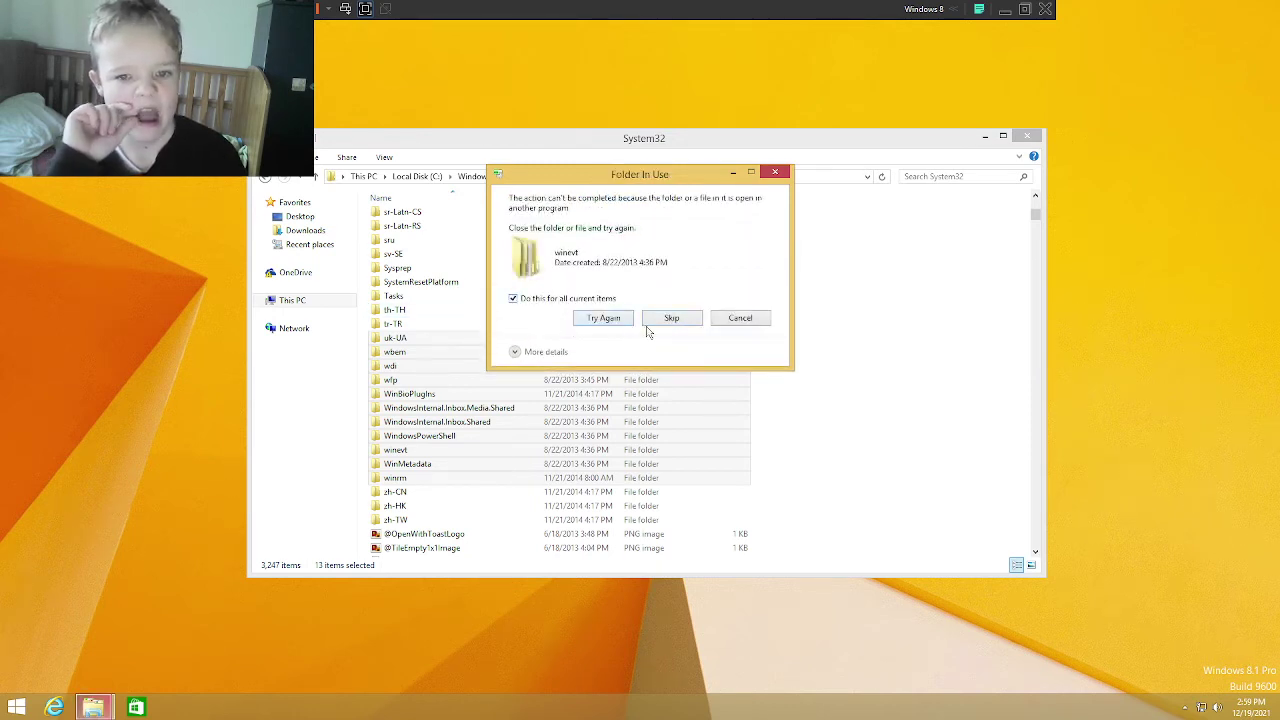
click(660, 320)
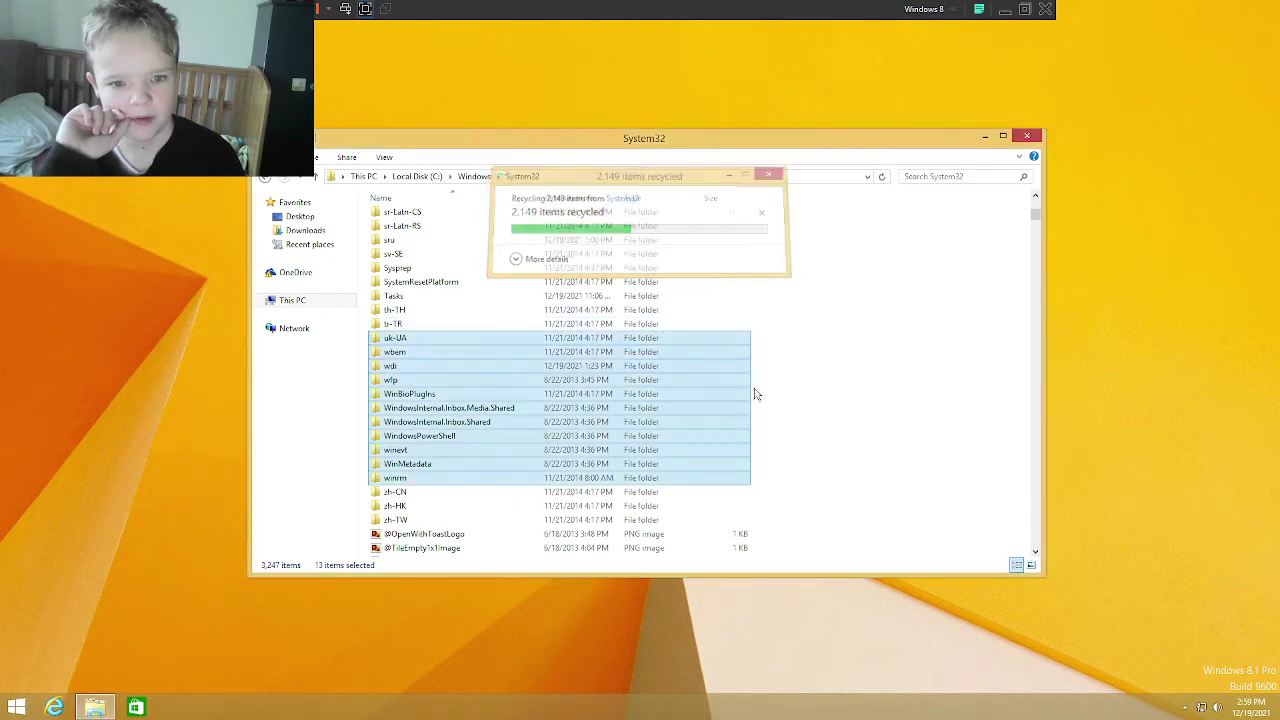
Step: Recycle the folders spool through Tasks, skipping the protected spool folder
drag(826, 405, 665, 288)
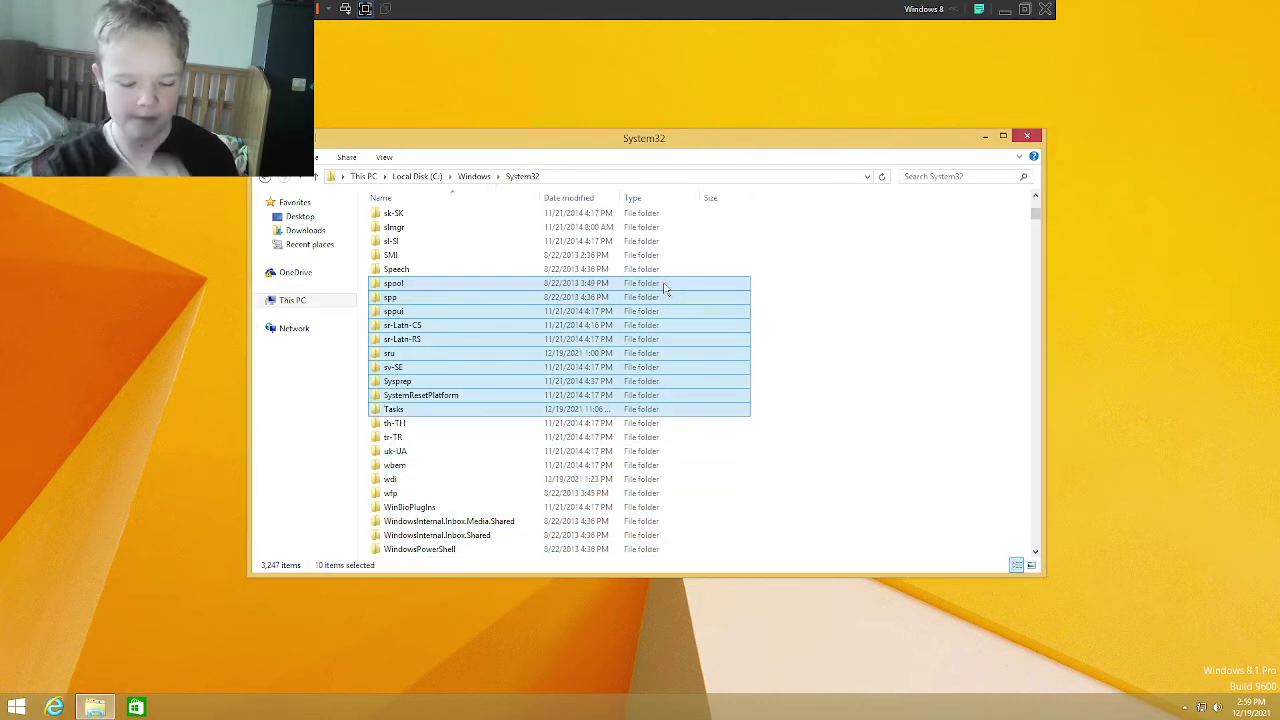
key(Delete)
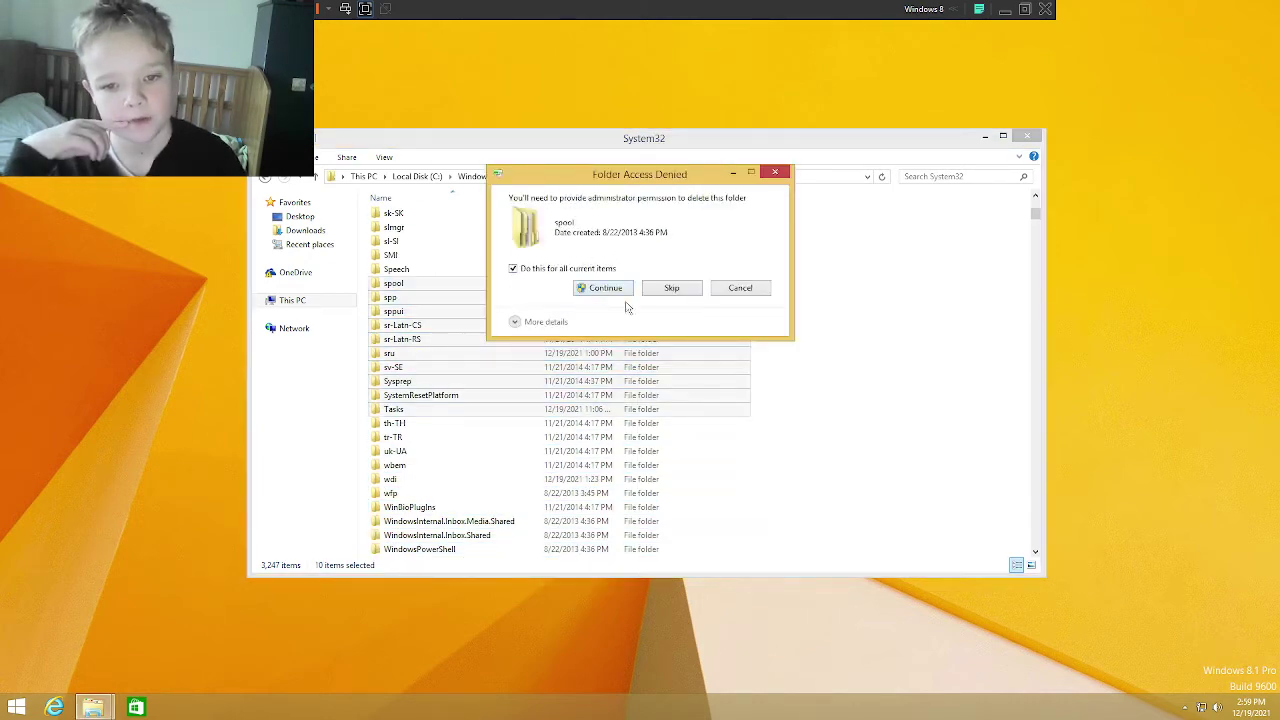
click(615, 289)
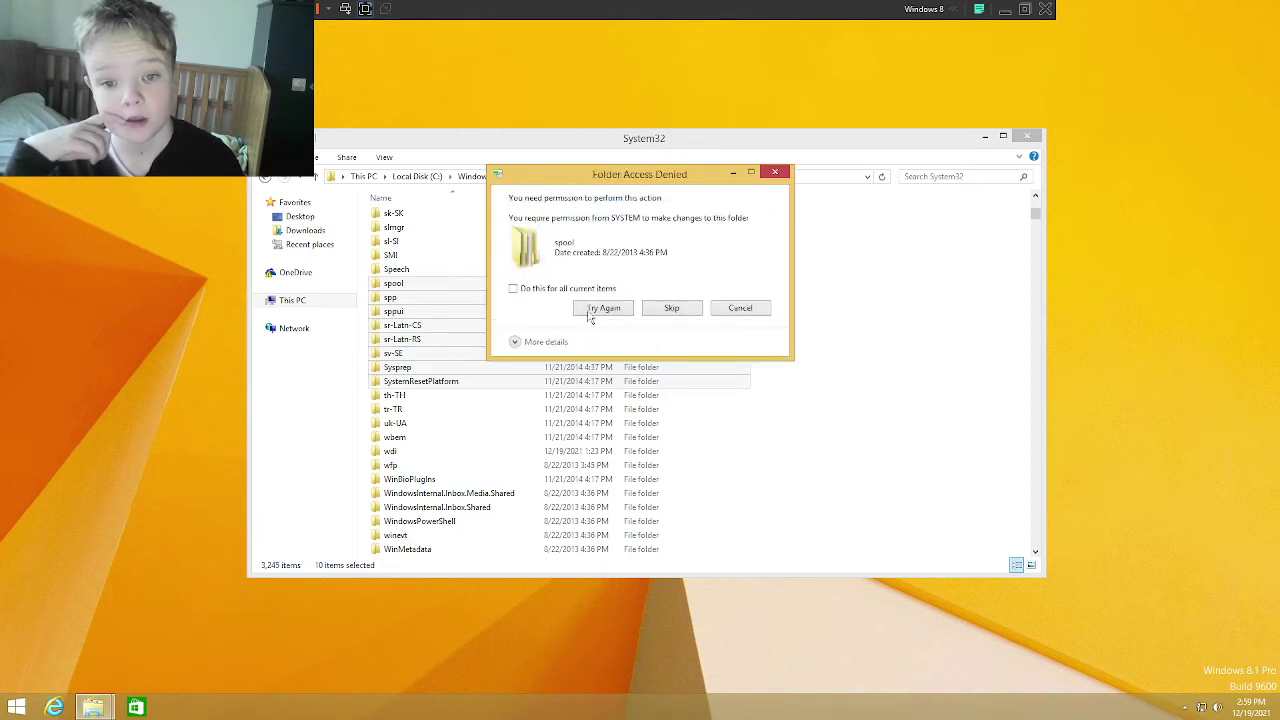
click(672, 309)
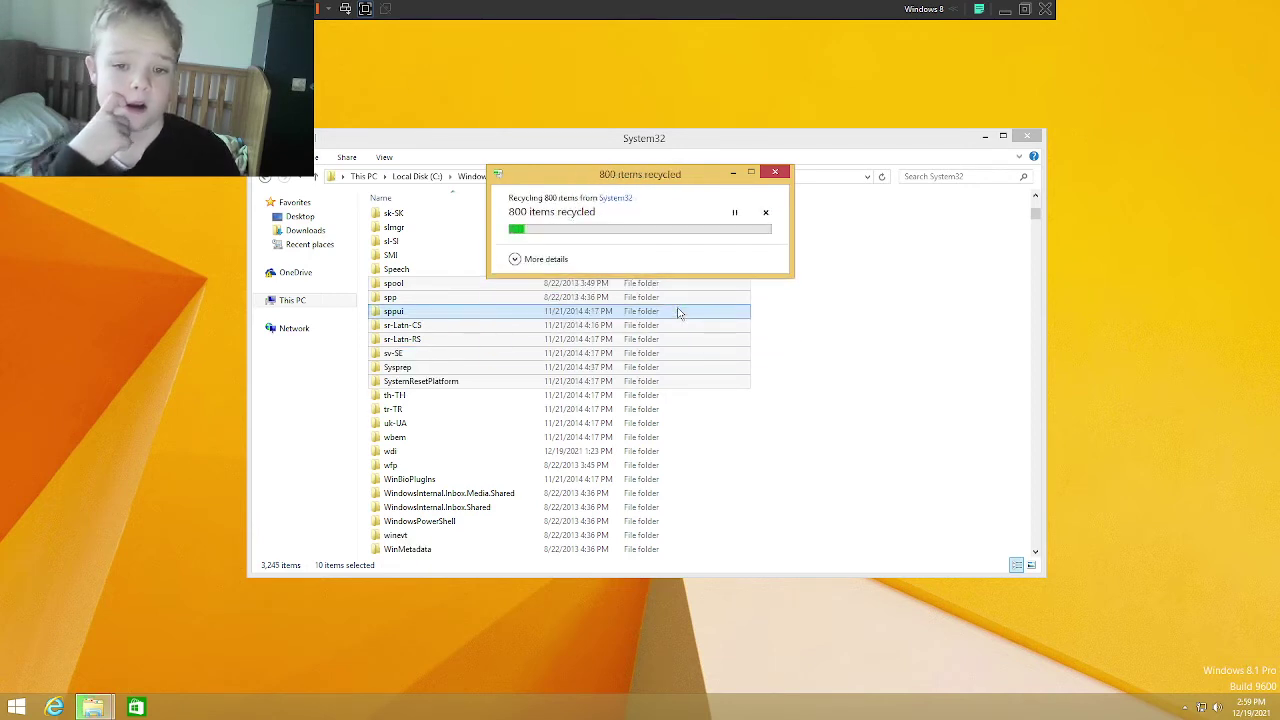
Step: Recycle the folders restore through SMI, skipping the protected ro-RO folder
scroll(512, 307, up, 3)
drag(850, 378, 675, 283)
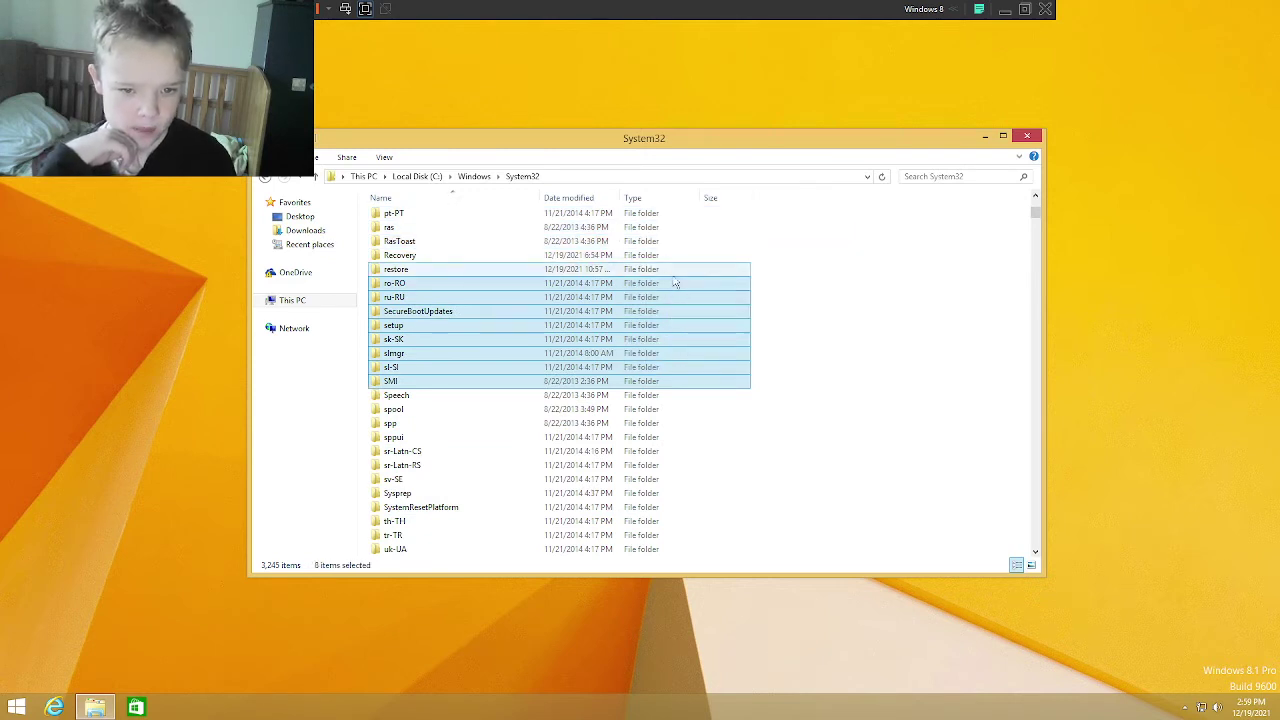
key(Delete)
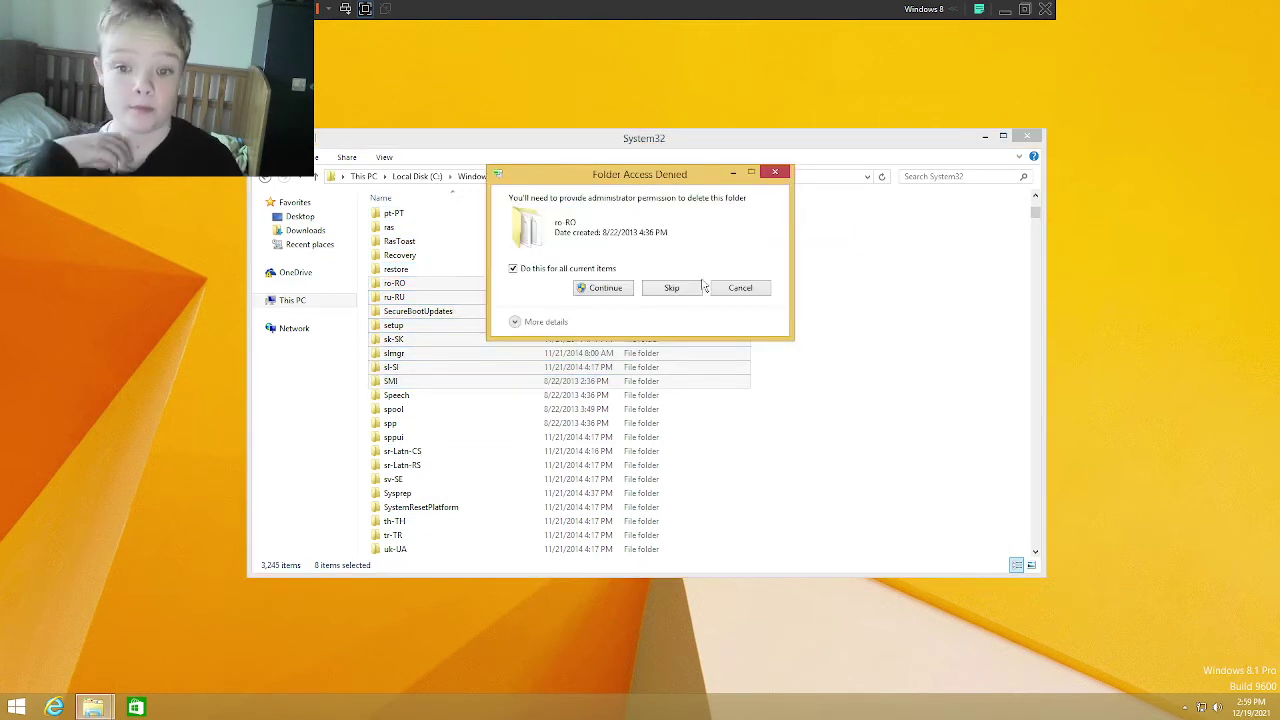
click(592, 296)
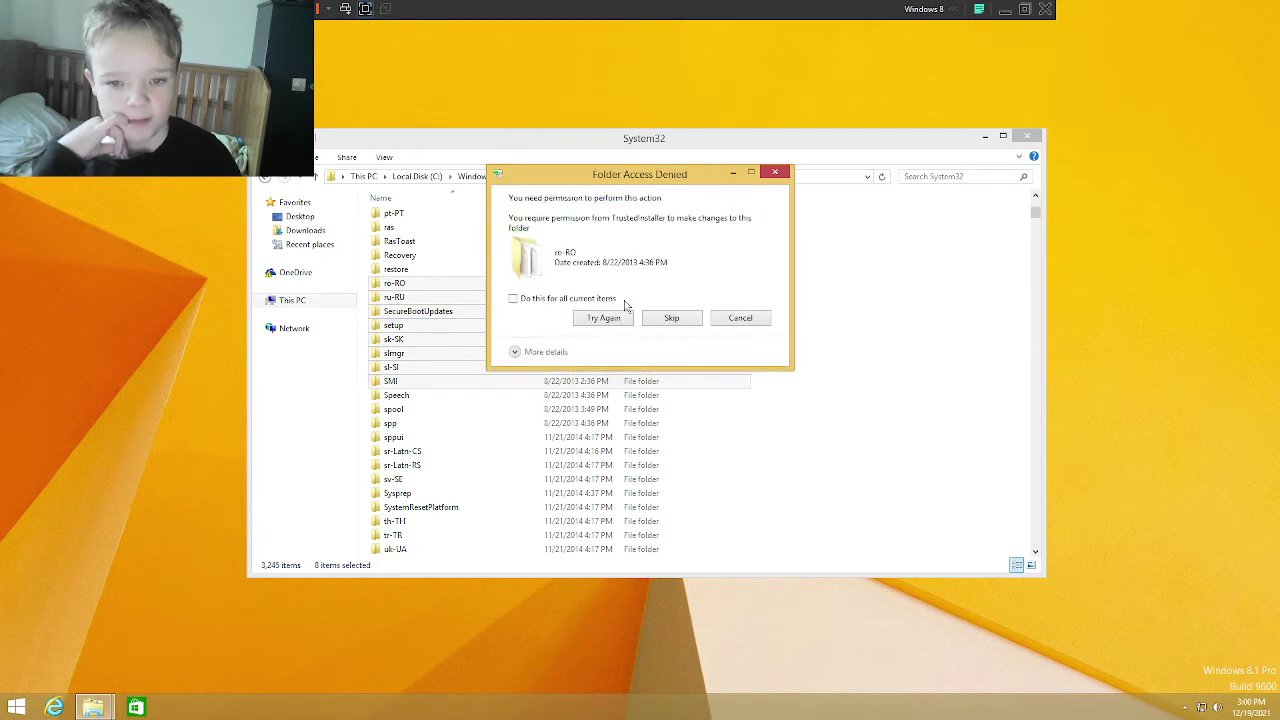
click(648, 320)
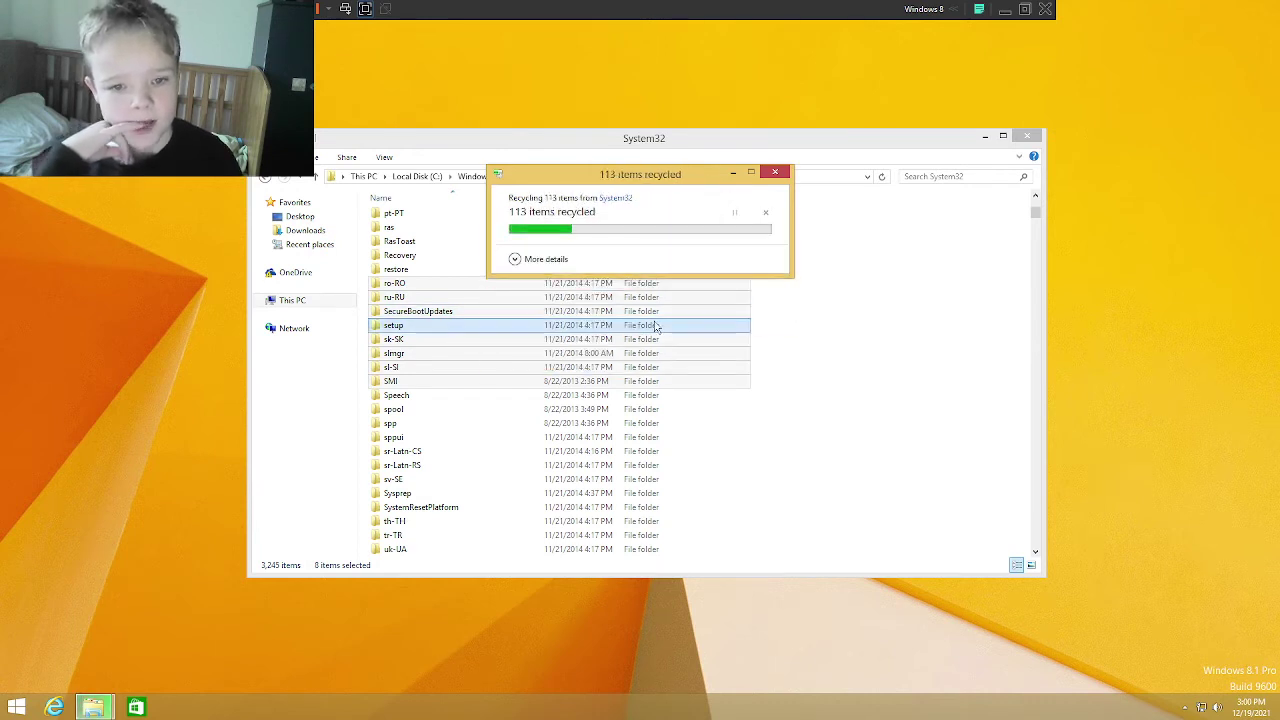
Step: Attempt to delete the SecureBootUpdates folder, then cancel
click(545, 314)
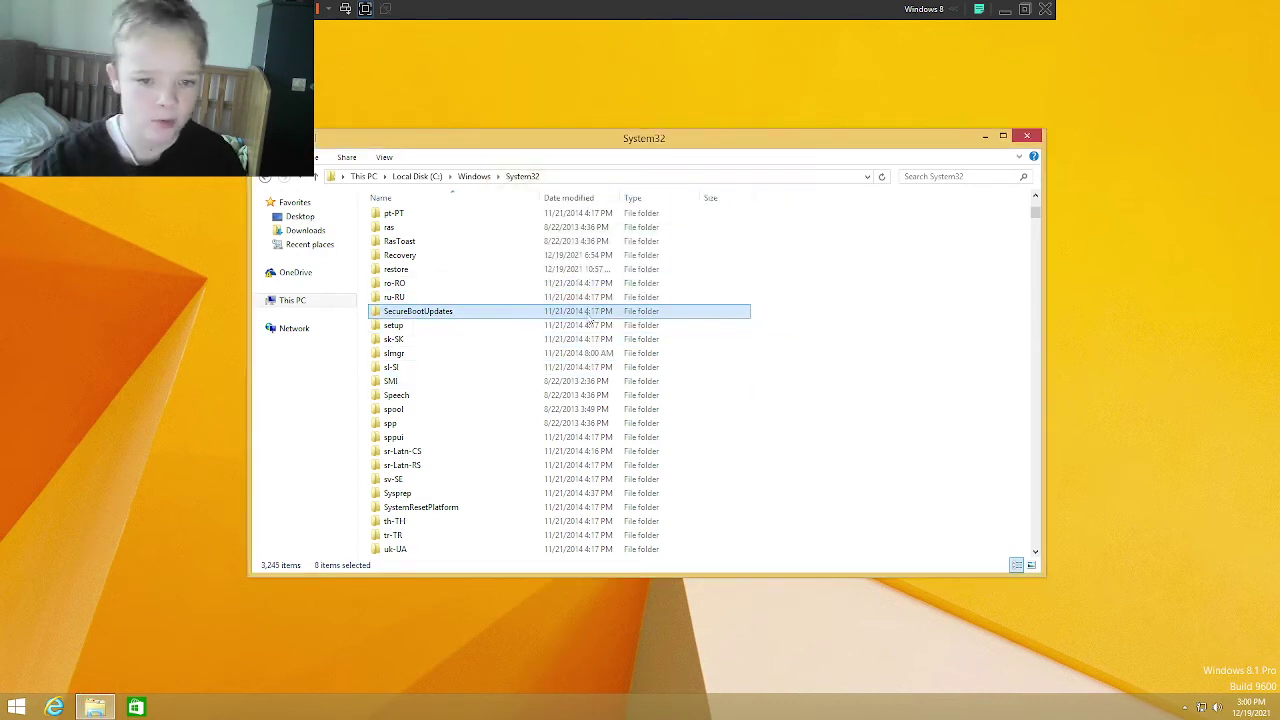
key(Delete)
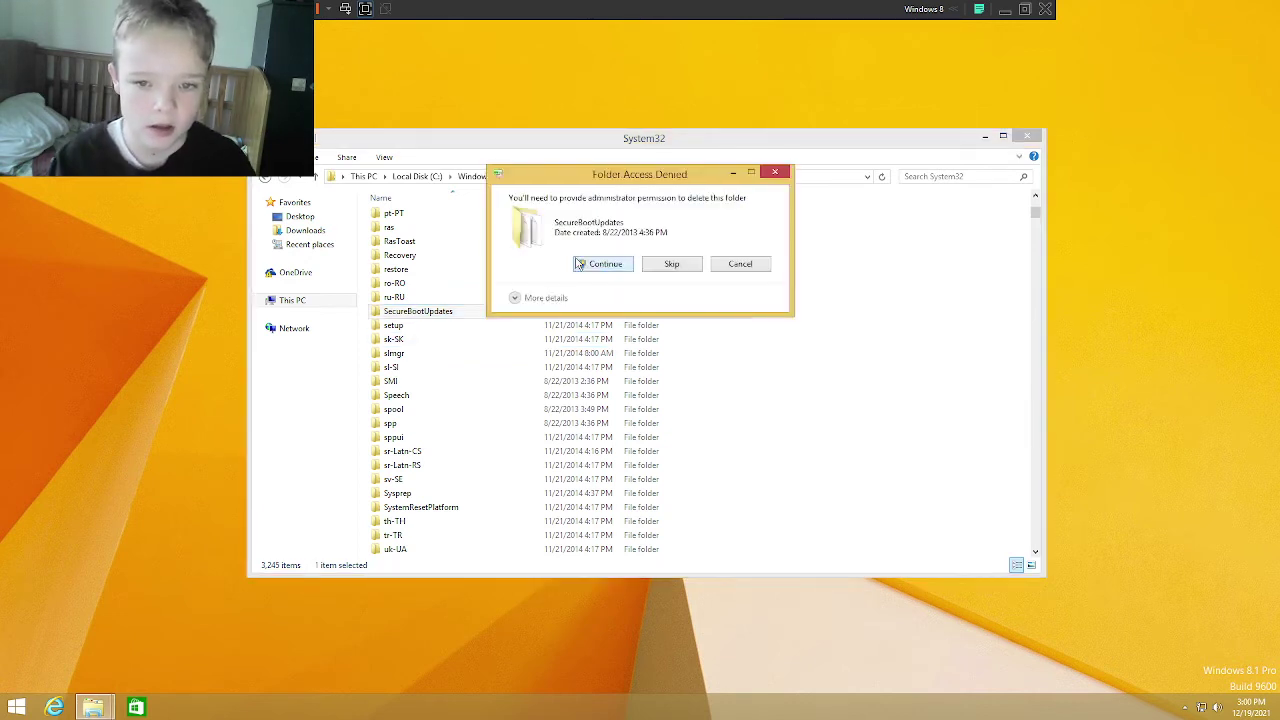
click(580, 264)
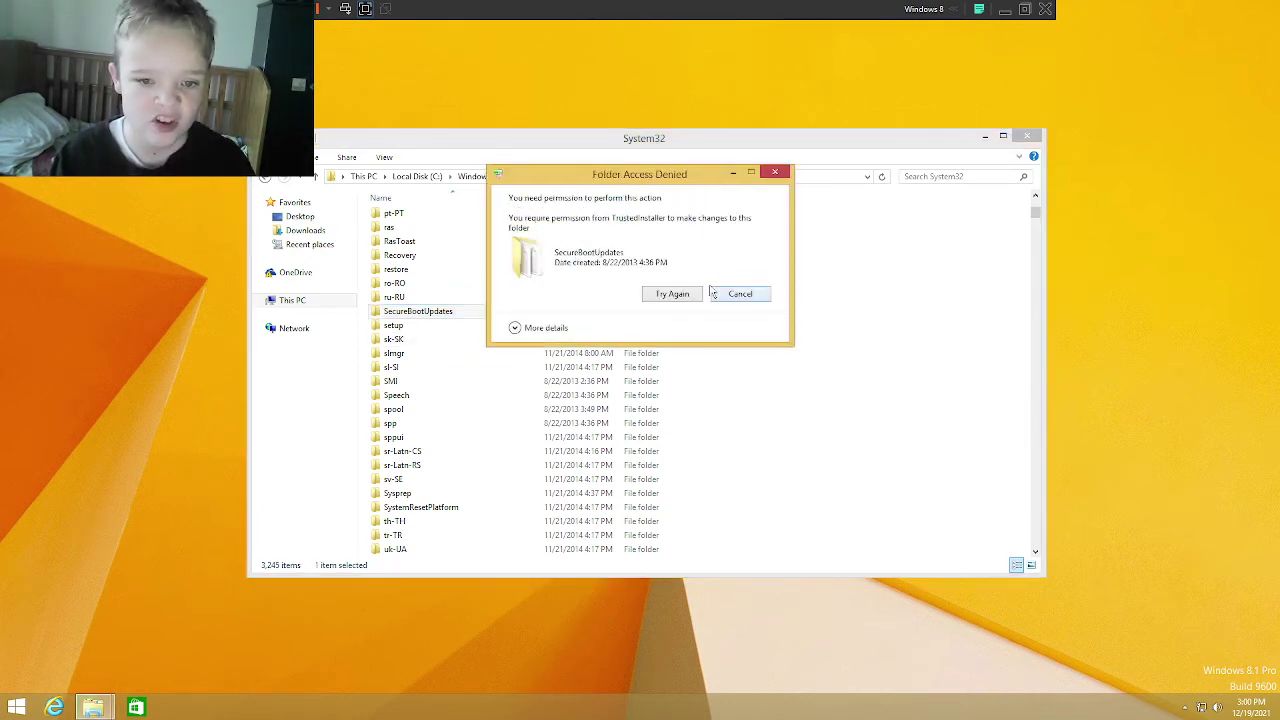
click(713, 293)
Step: Inside SecureBootUpdates, try deleting dbupdate.bin, give up, and select both .bin files
double_click(523, 309)
click(501, 232)
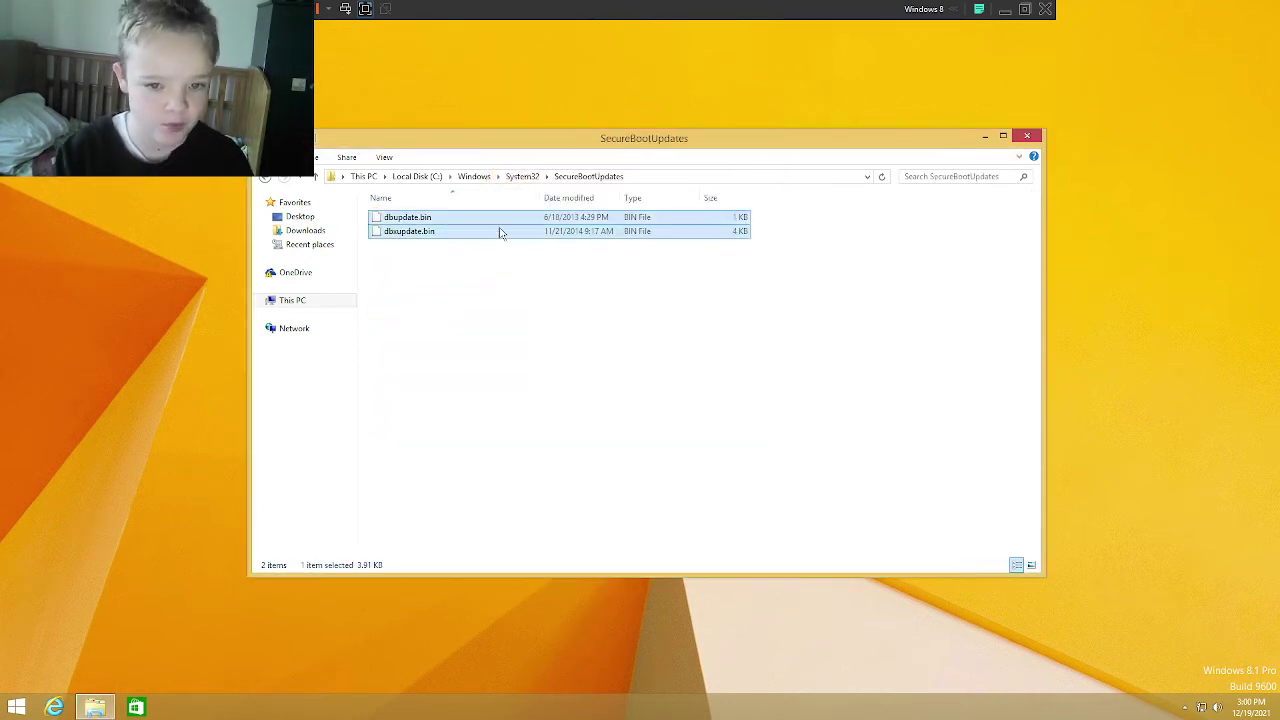
key(Delete)
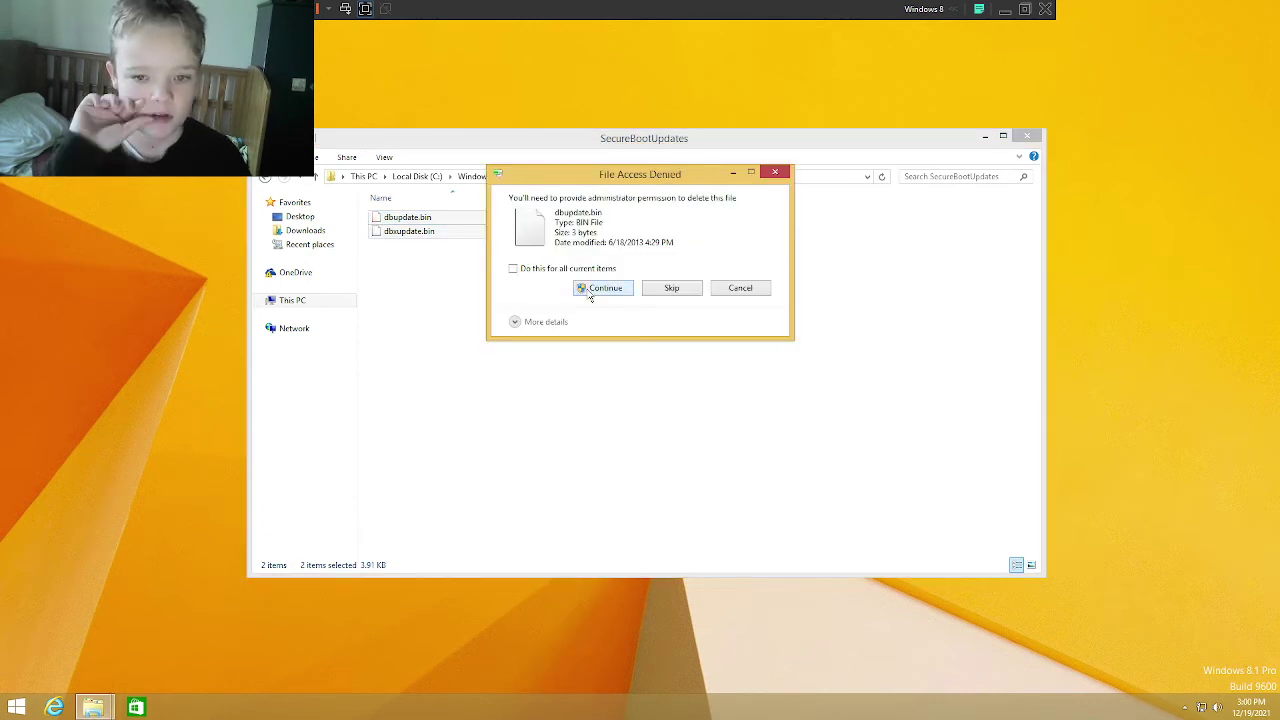
click(592, 290)
click(670, 285)
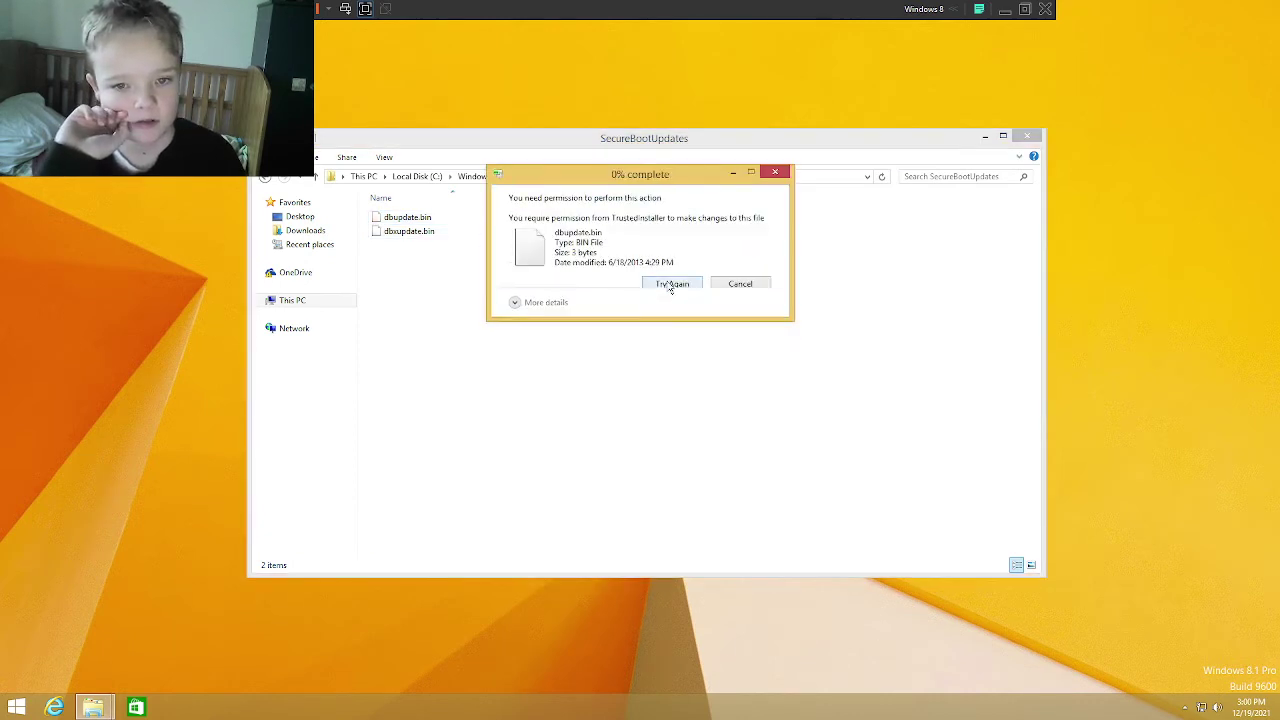
click(738, 284)
drag(451, 253, 505, 215)
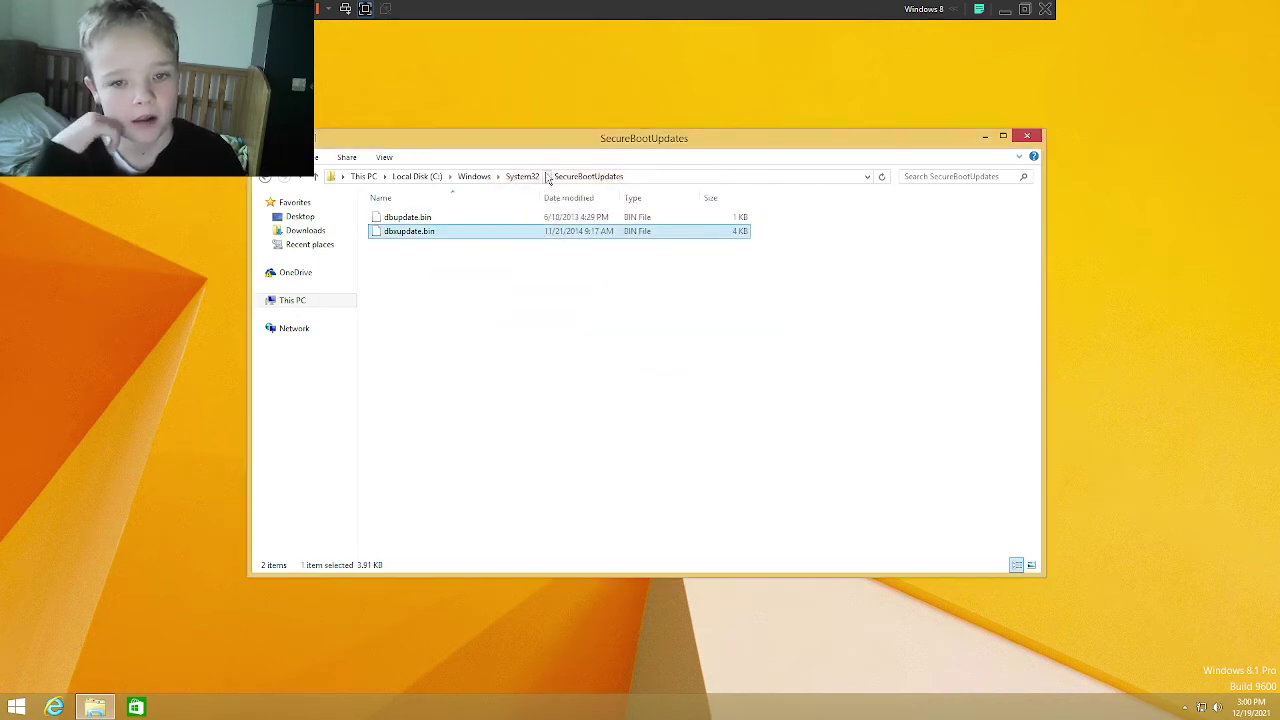
Step: Back in System32, recycle folders MsDtc through ProximityToast, skipping the protected networklist folder
click(522, 176)
drag(790, 431, 650, 312)
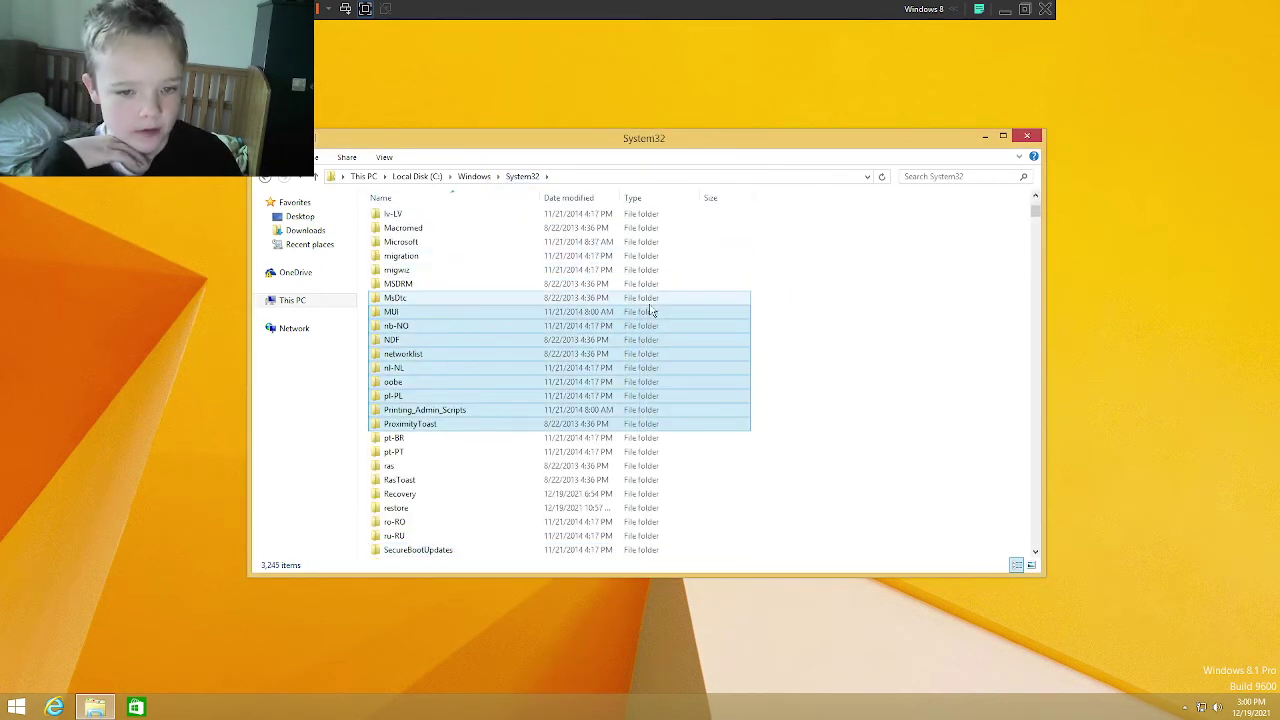
key(Delete)
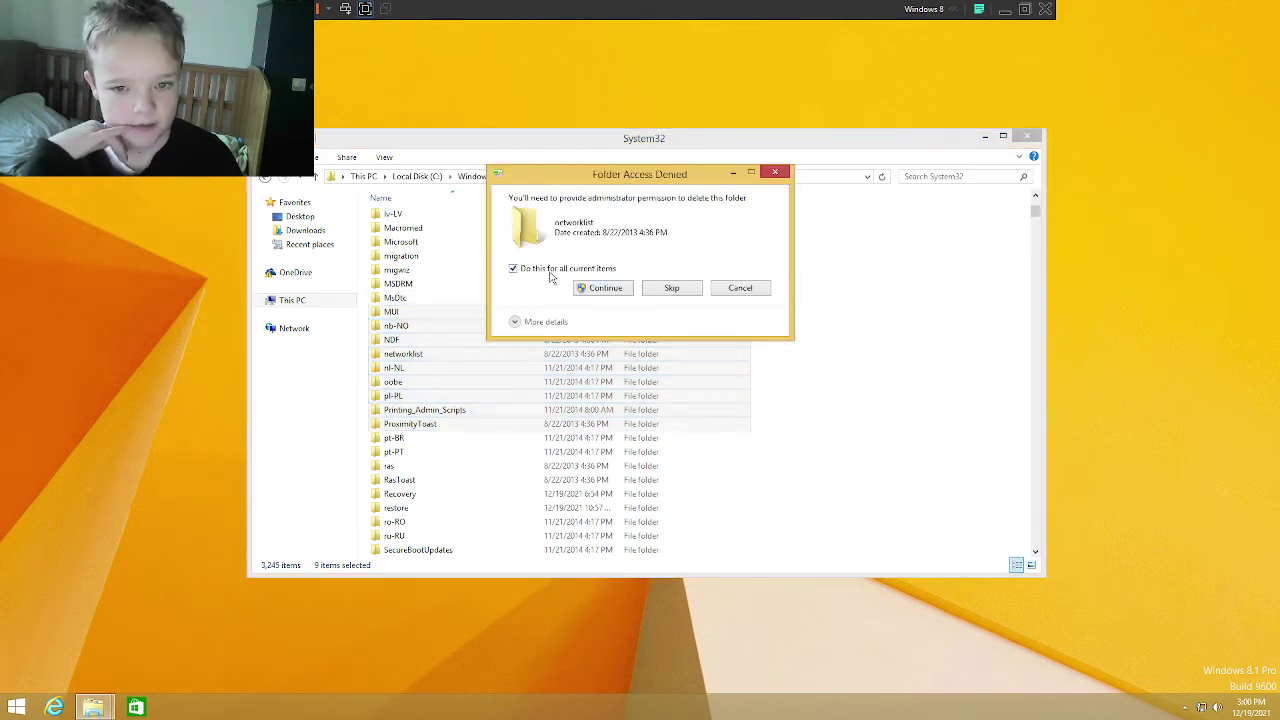
click(603, 288)
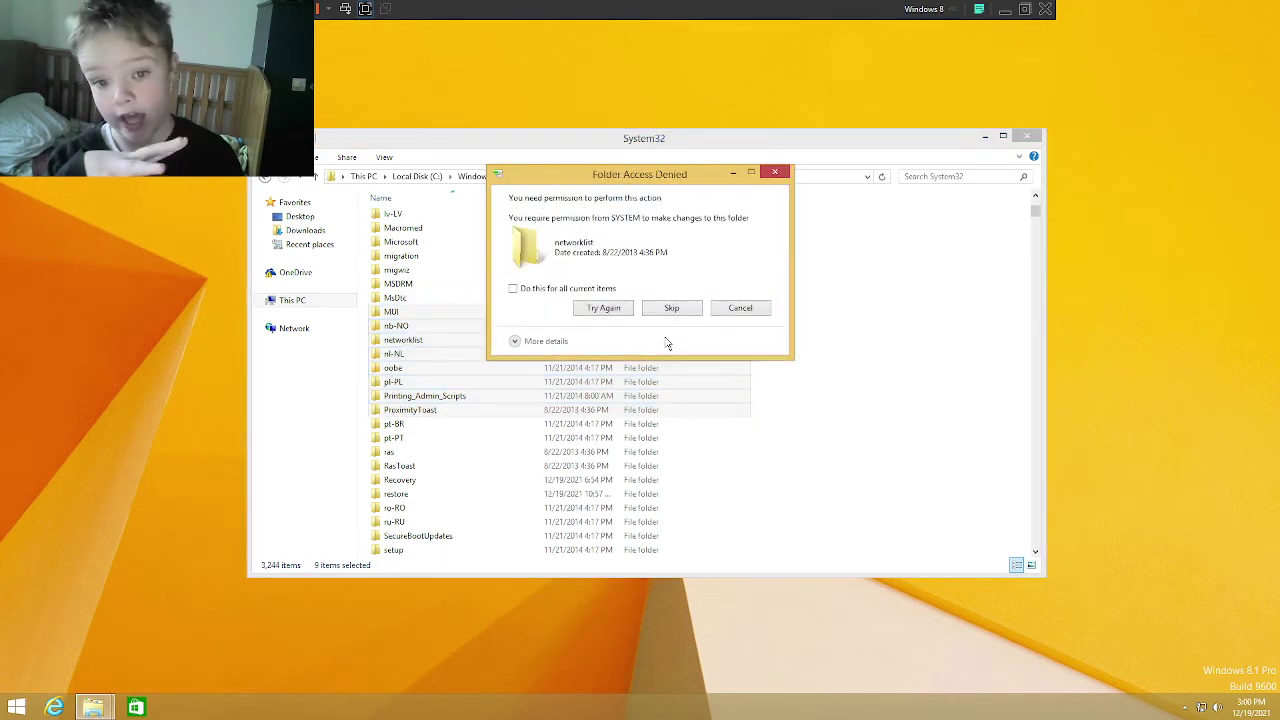
click(654, 316)
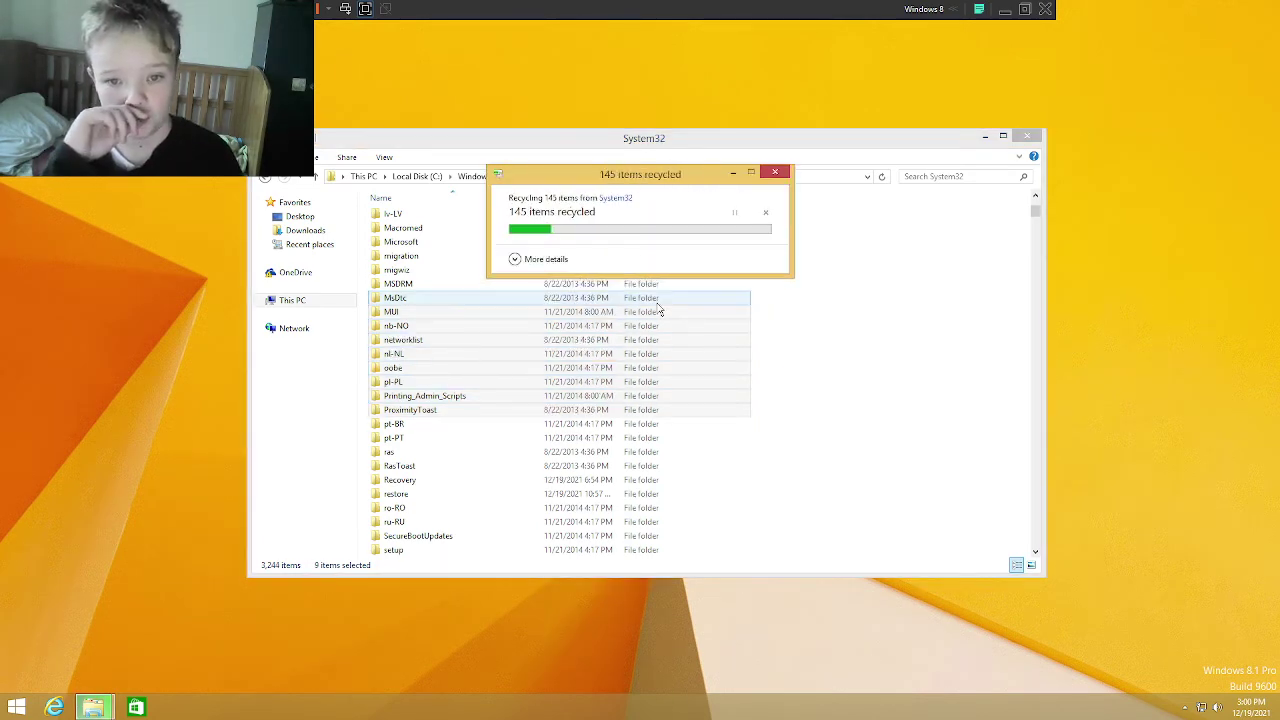
Step: Recycle folders it-IT through Microsoft, cancelling when the protected LogFiles folder blocks it
scroll(850, 400, up, 4)
drag(903, 414, 752, 295)
key(Delete)
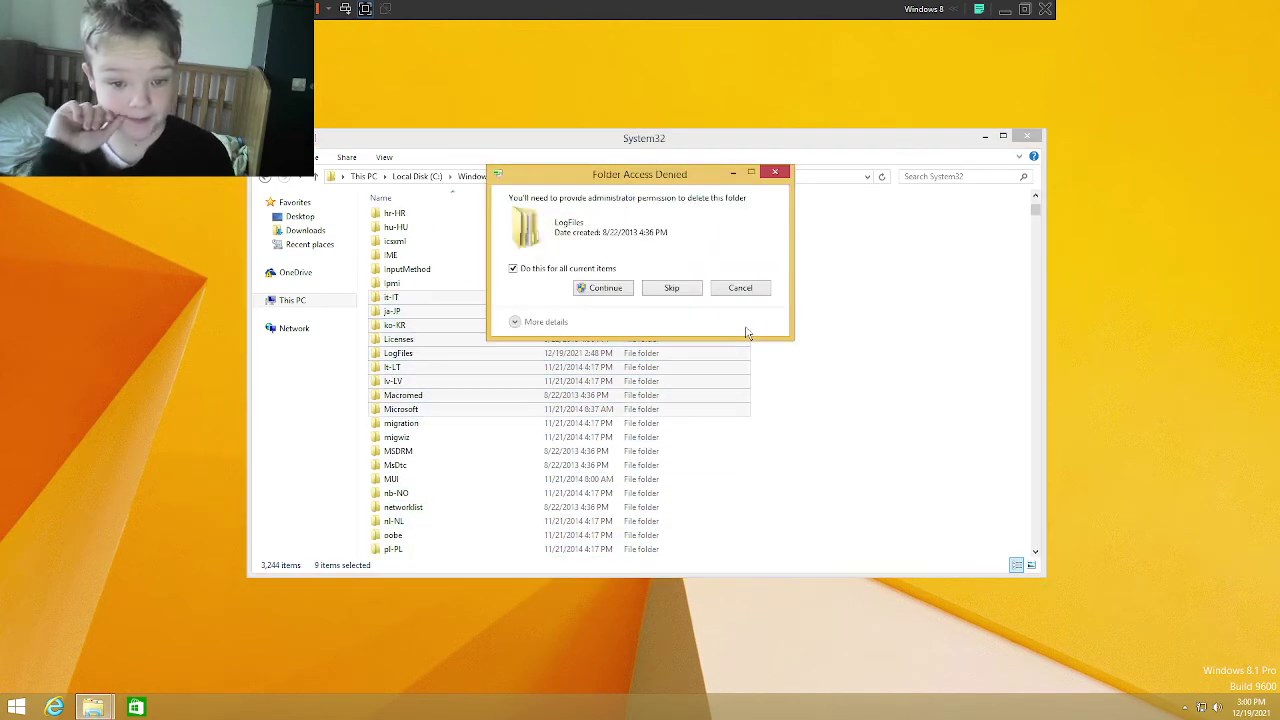
click(603, 288)
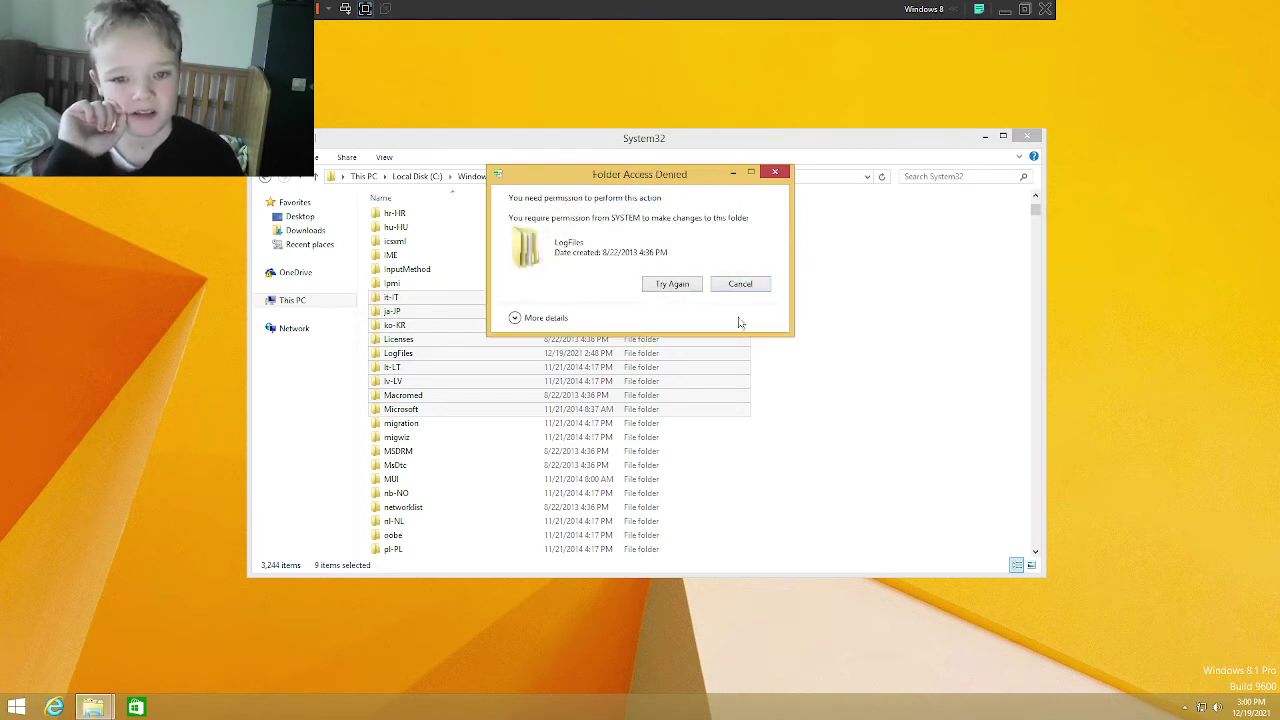
click(740, 285)
Step: Recycle folders CodeIntegrity through Dism, skipping the protected Com and in-use config folders
scroll(831, 323, up, 4)
drag(885, 345, 573, 240)
scroll(777, 318, up, 4)
key(Delete)
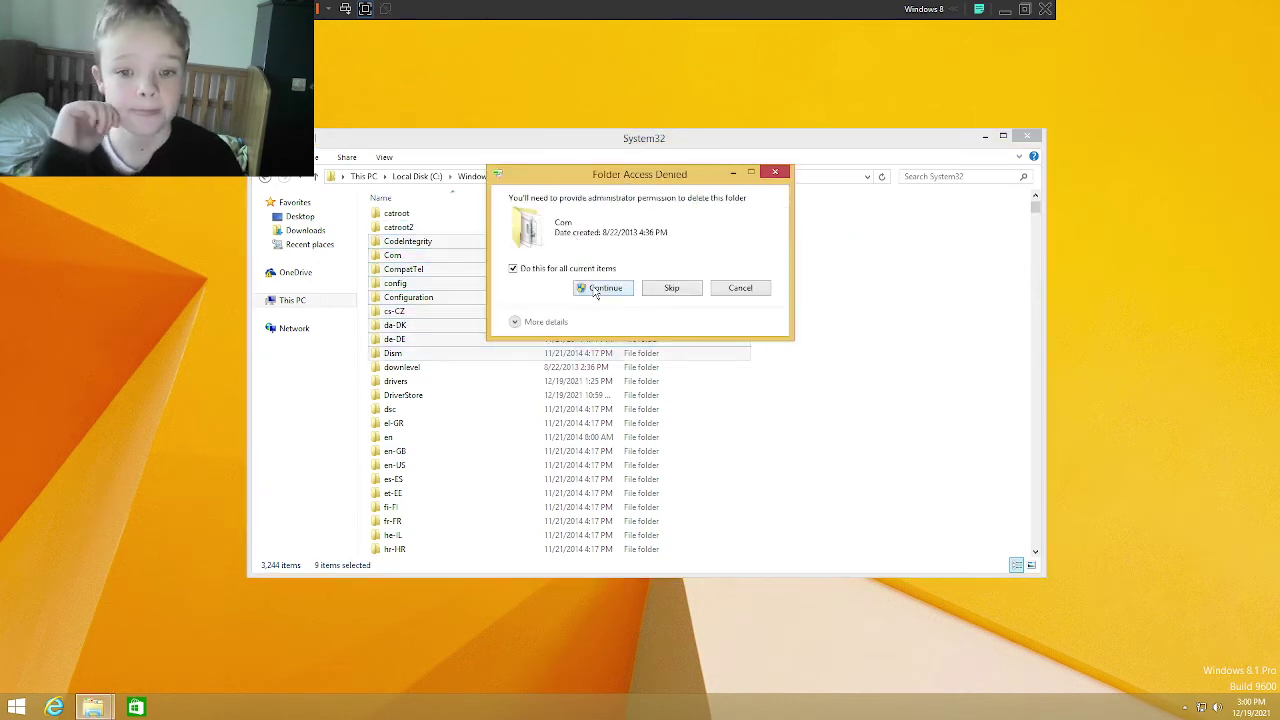
click(597, 289)
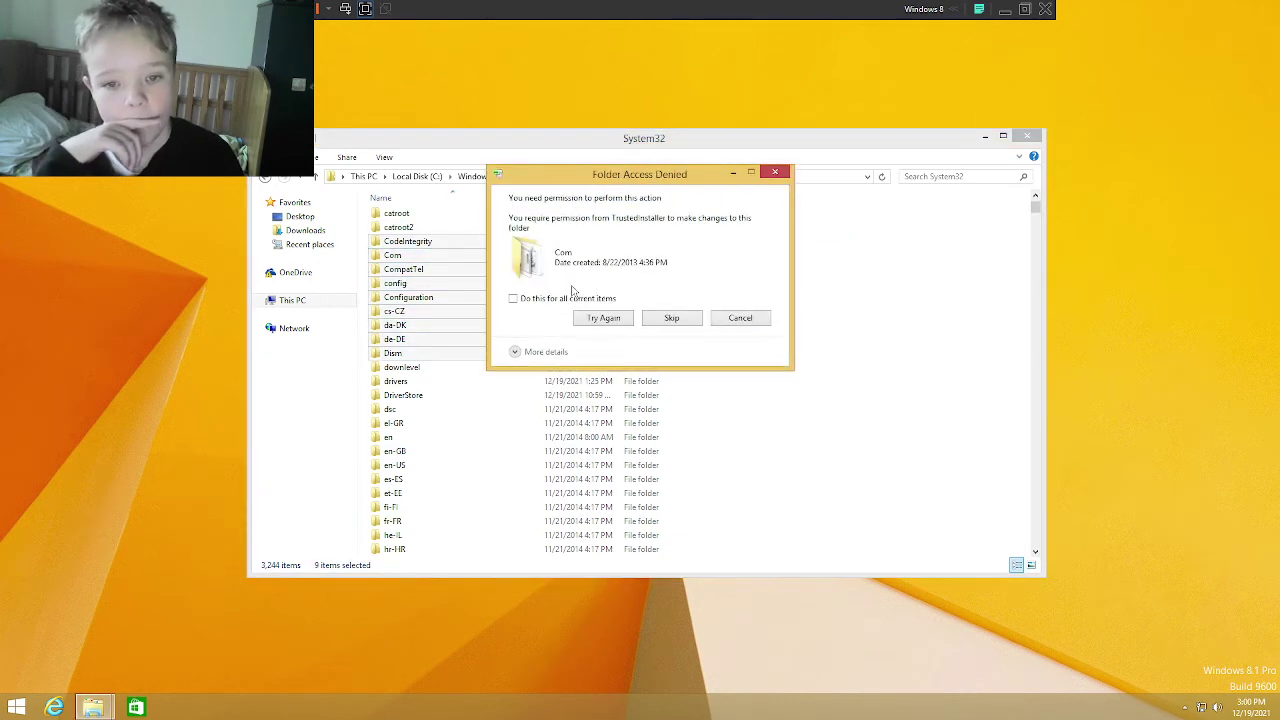
click(667, 324)
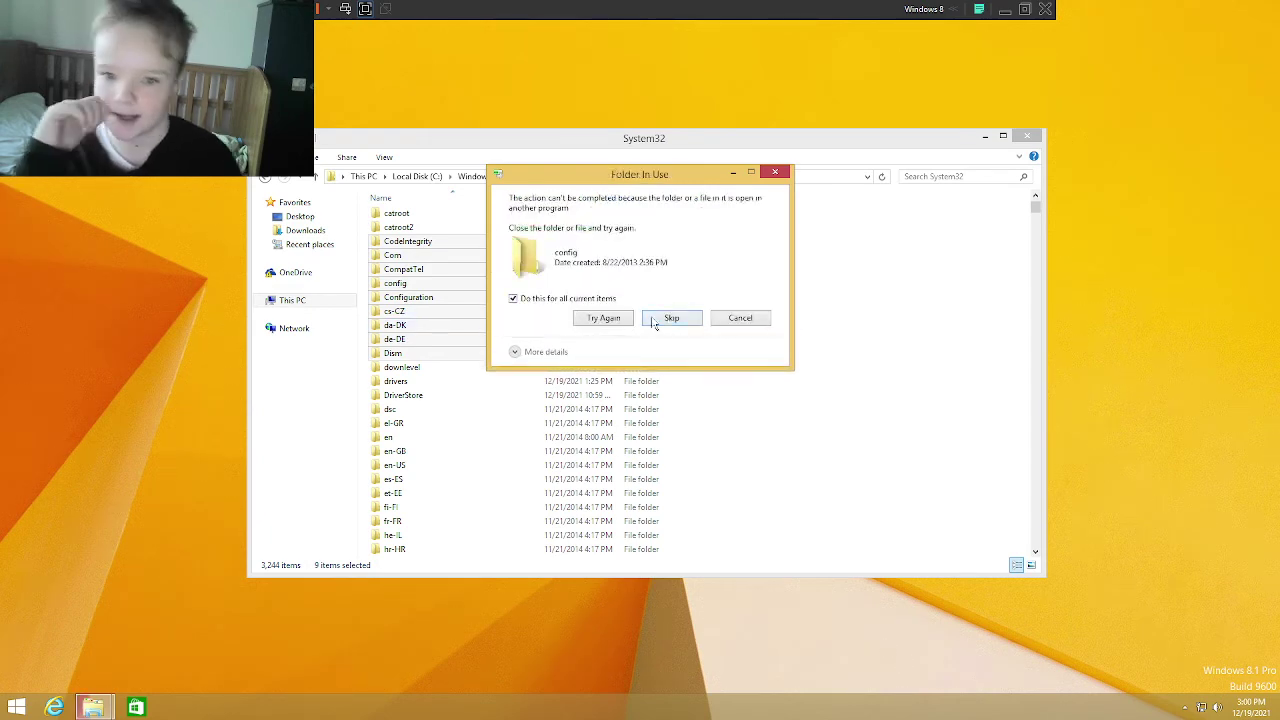
click(660, 318)
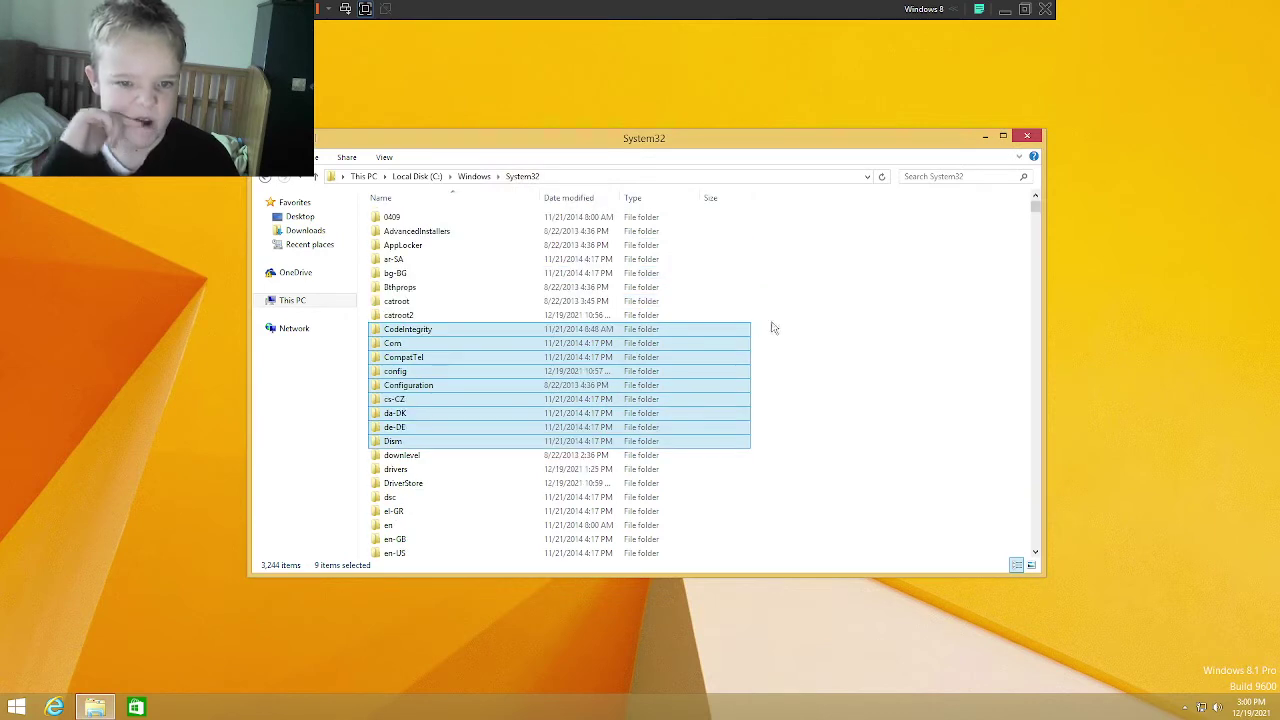
Step: Recycle folders AdvancedInstallers through Com, skipping the protected and in-use ones
drag(895, 346, 616, 227)
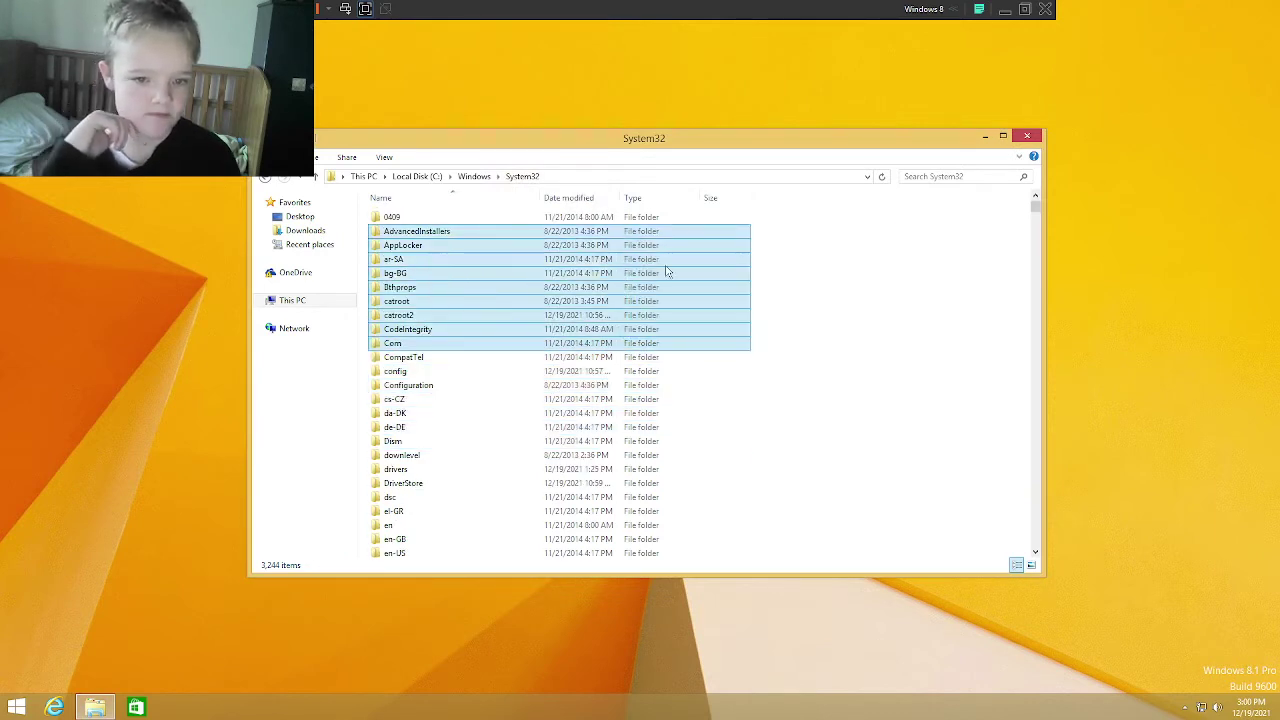
key(Delete)
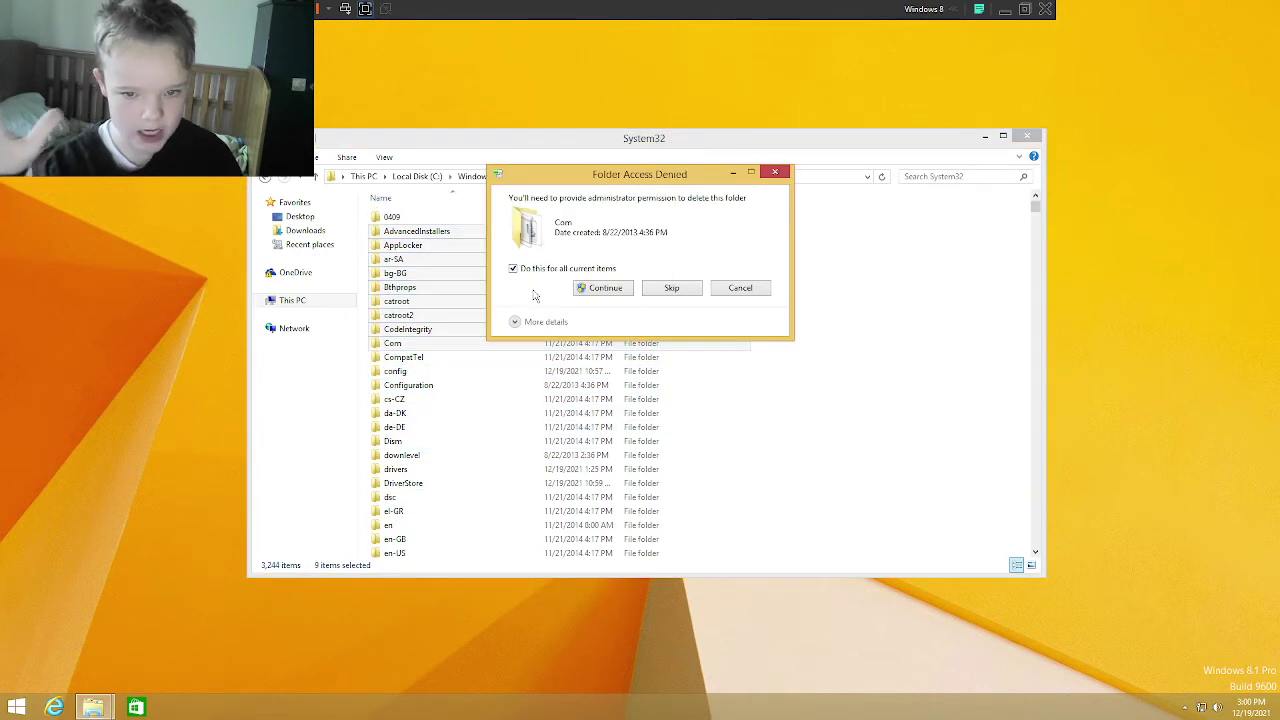
click(585, 290)
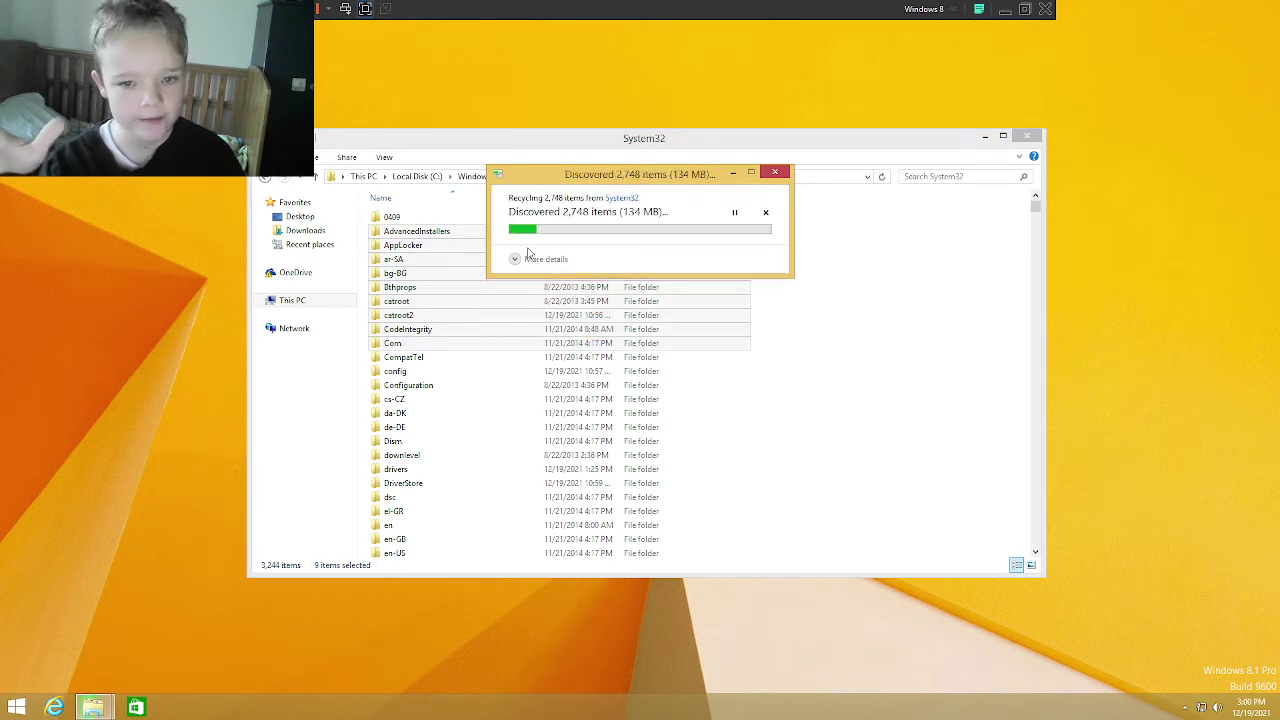
click(609, 294)
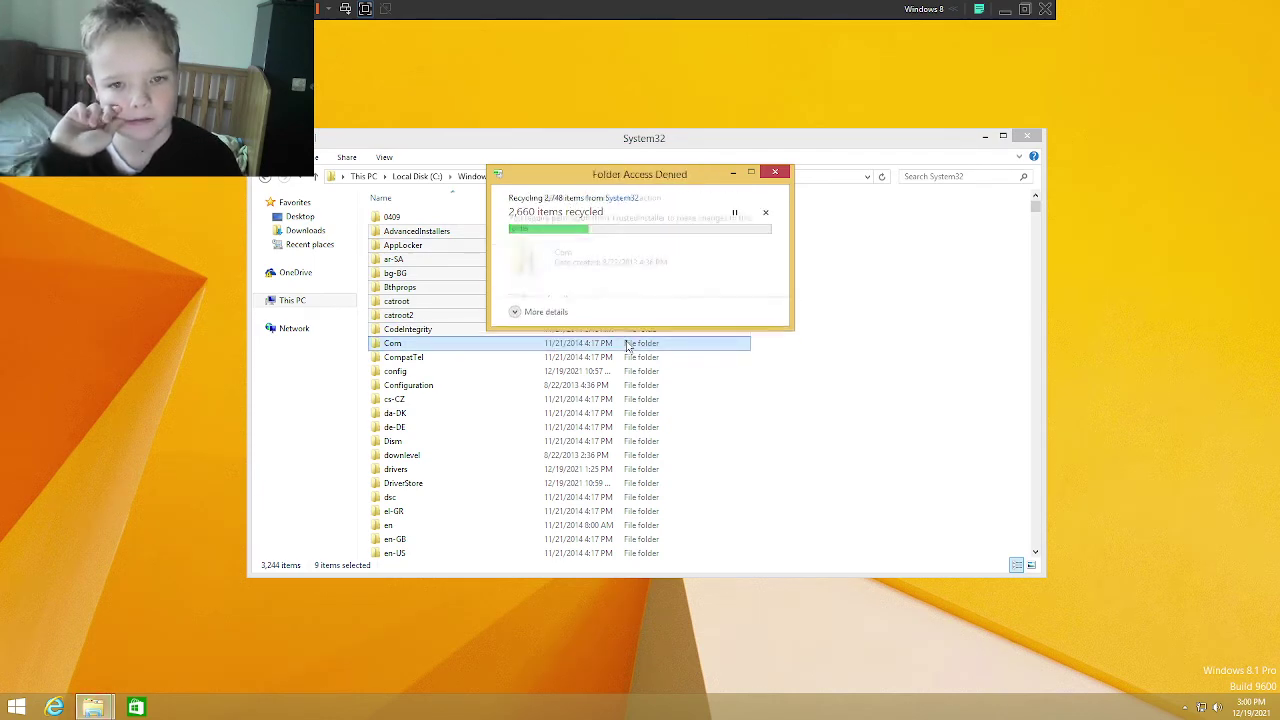
click(660, 320)
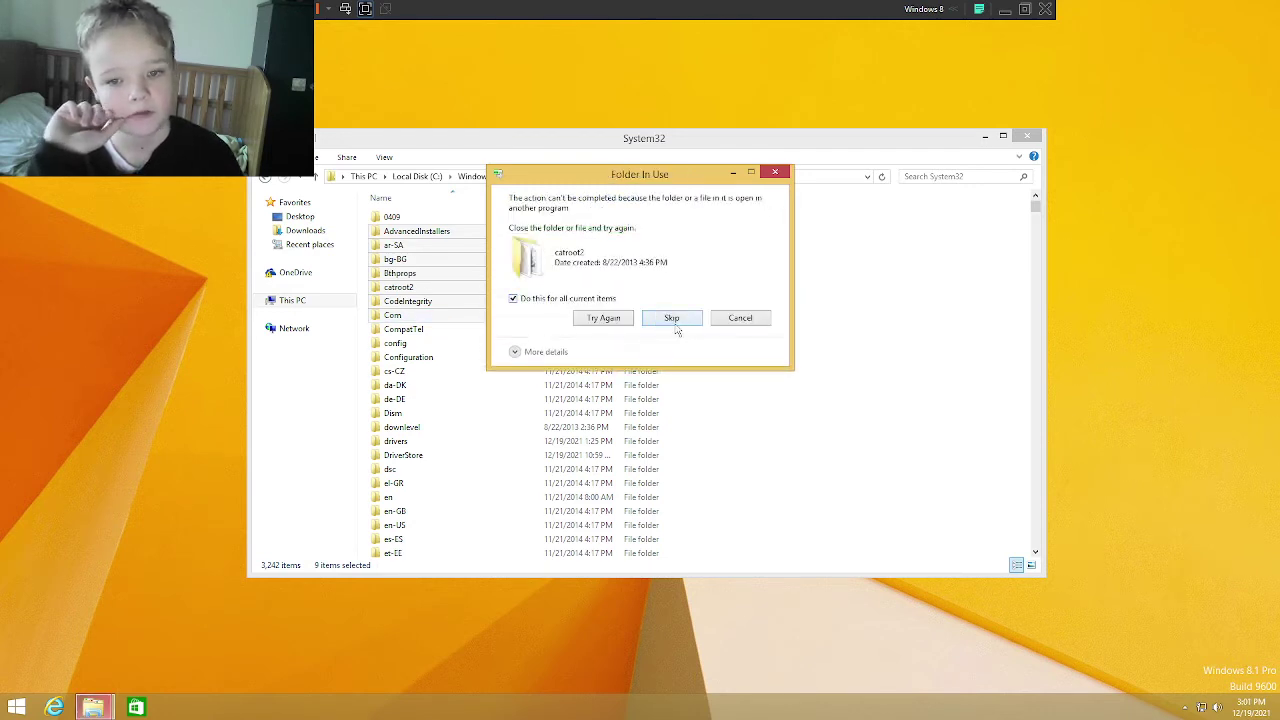
click(674, 322)
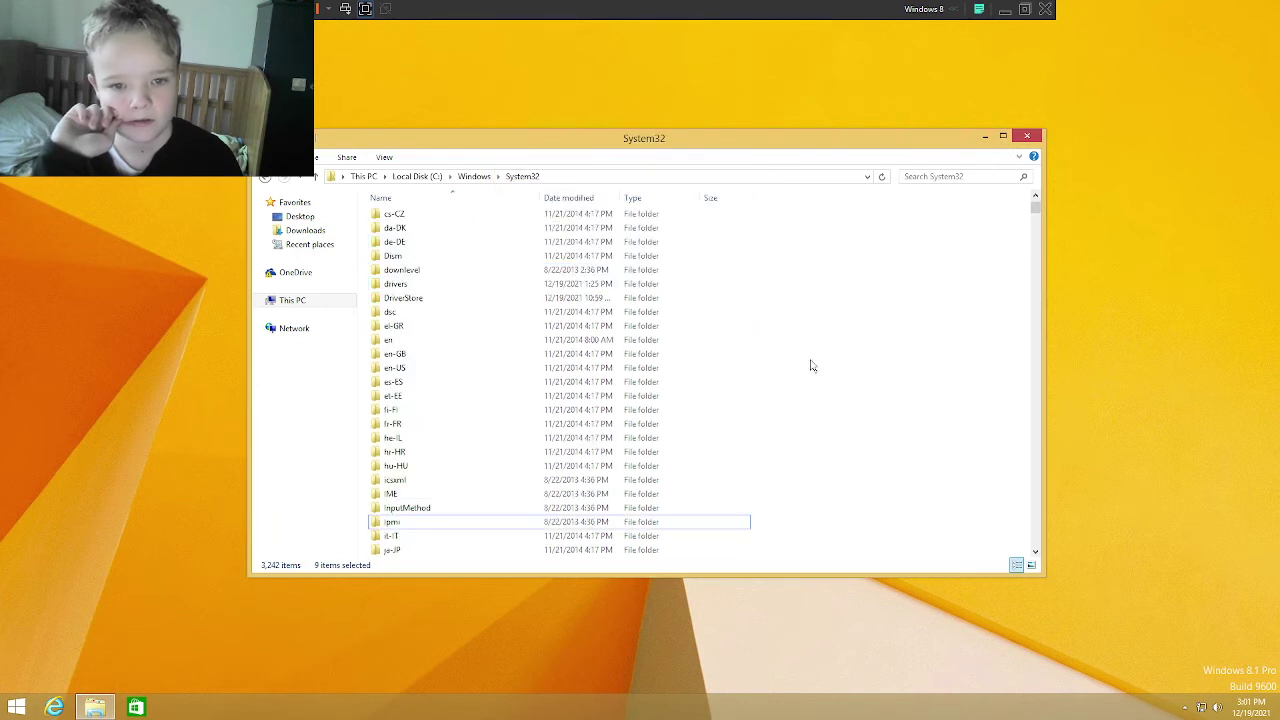
Step: Try deleting the DriverStore folder with administrator approval, then give up
scroll(812, 366, down, 6)
scroll(820, 391, up, 4)
click(643, 218)
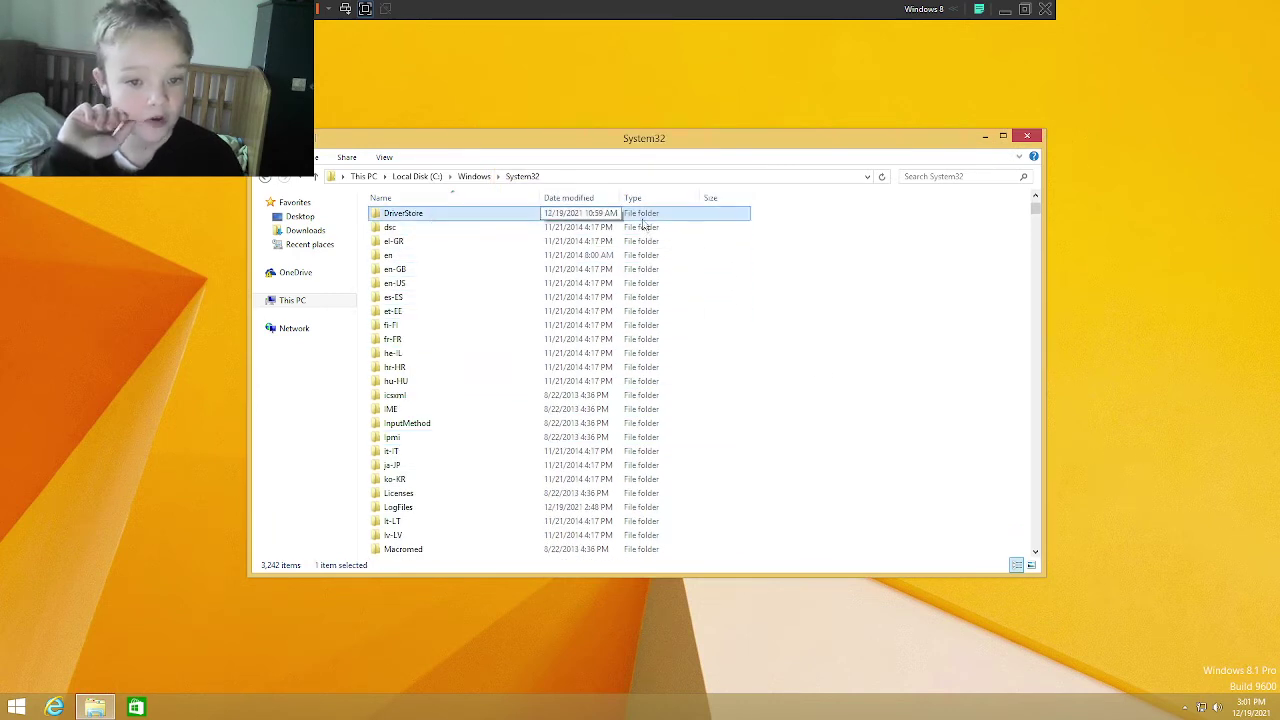
key(Delete)
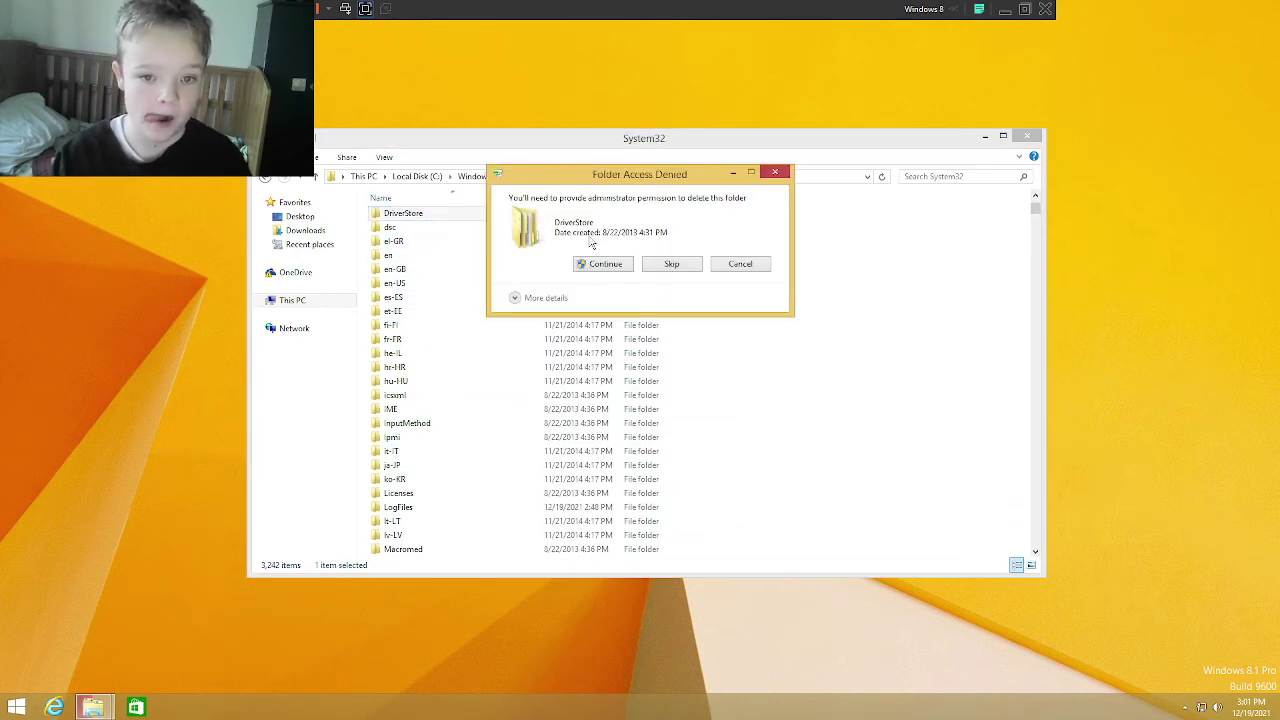
click(604, 263)
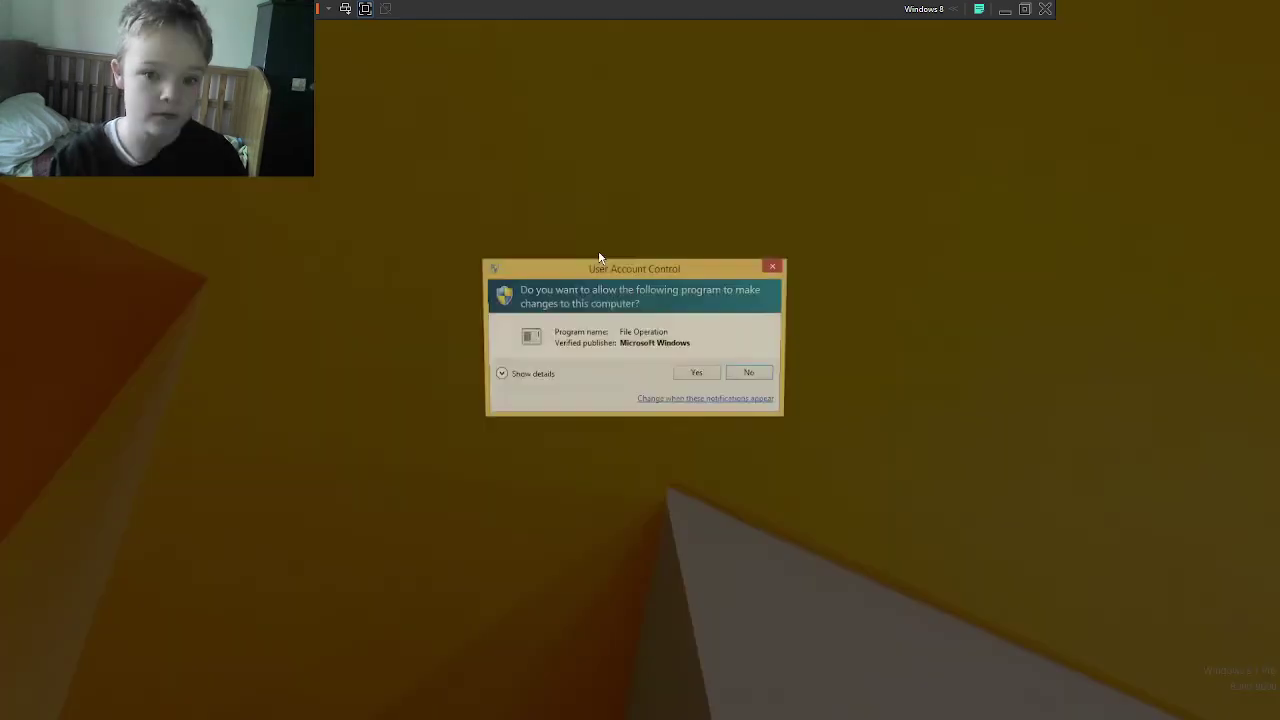
click(698, 376)
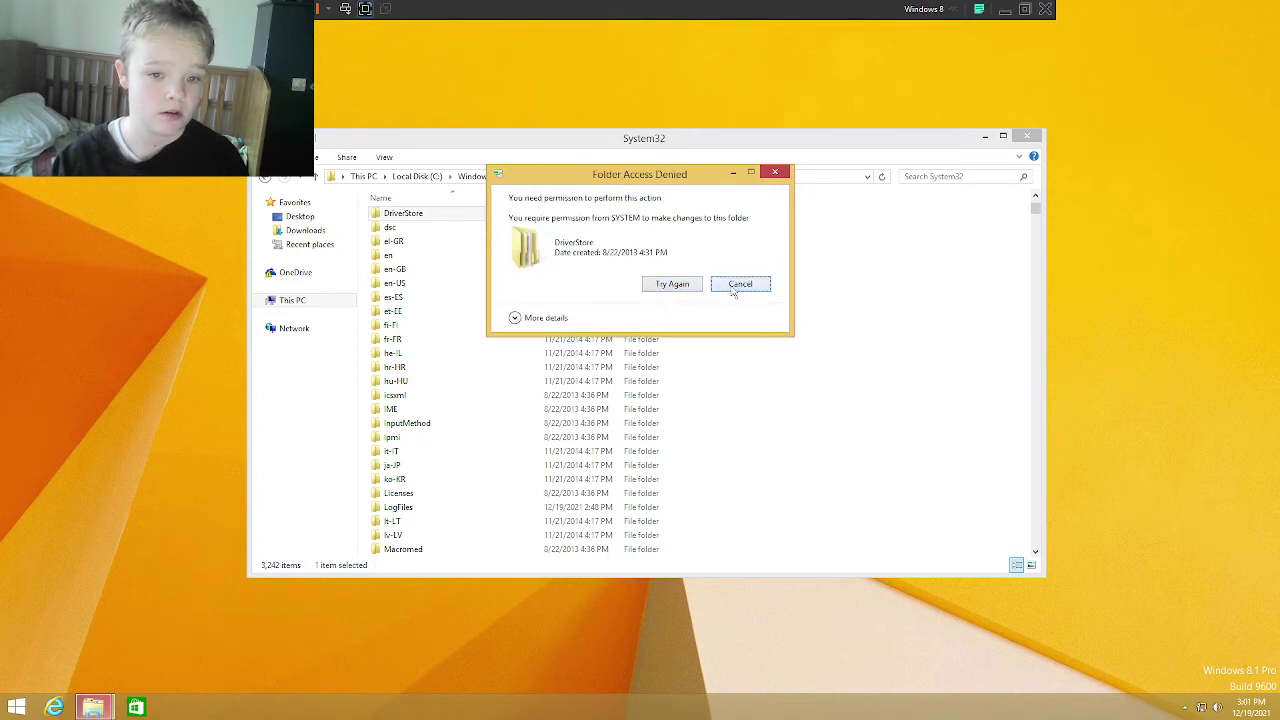
click(739, 284)
Step: Recycle the 0409 folder with administrator approval and go up to the Windows folder
scroll(686, 309, up, 6)
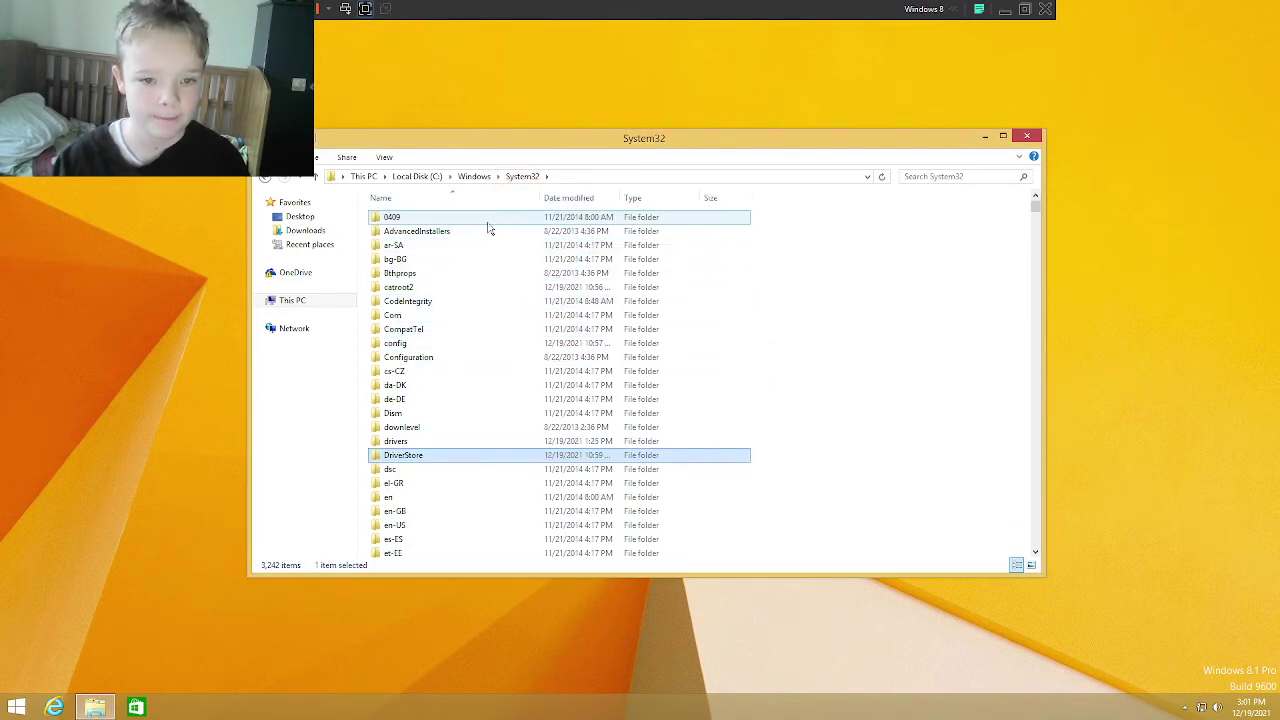
click(489, 220)
key(Delete)
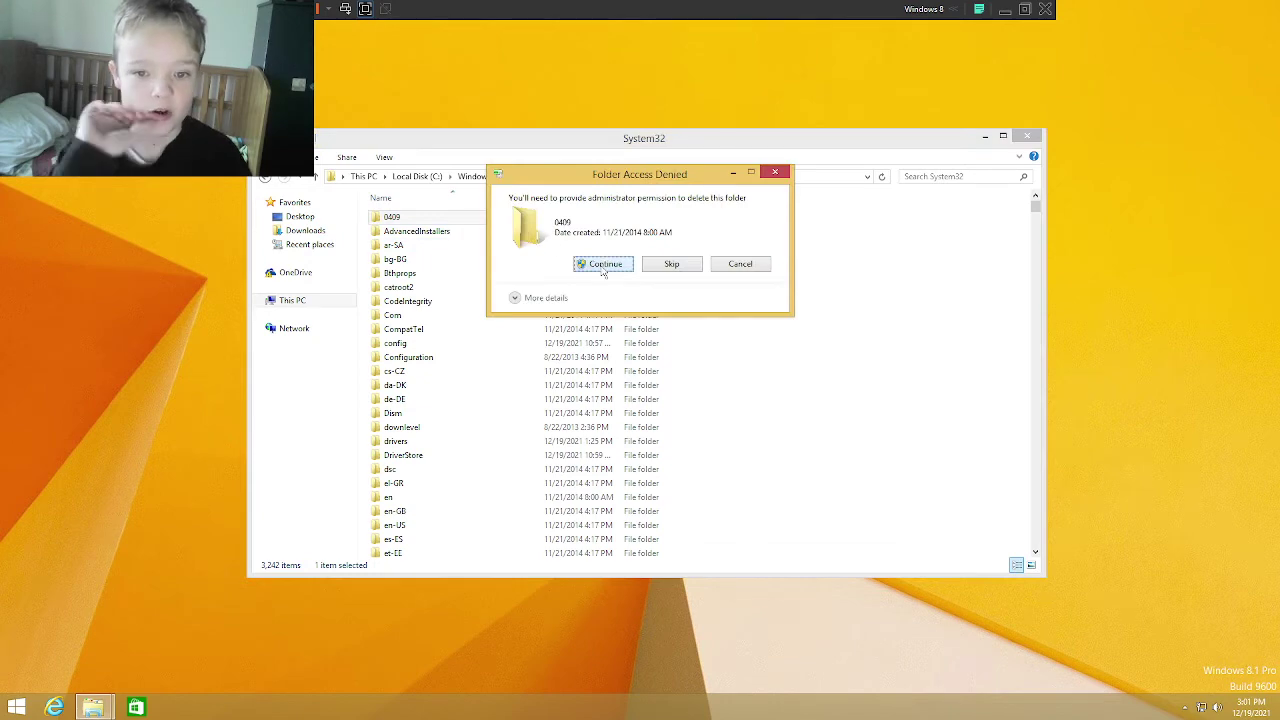
click(604, 265)
click(691, 373)
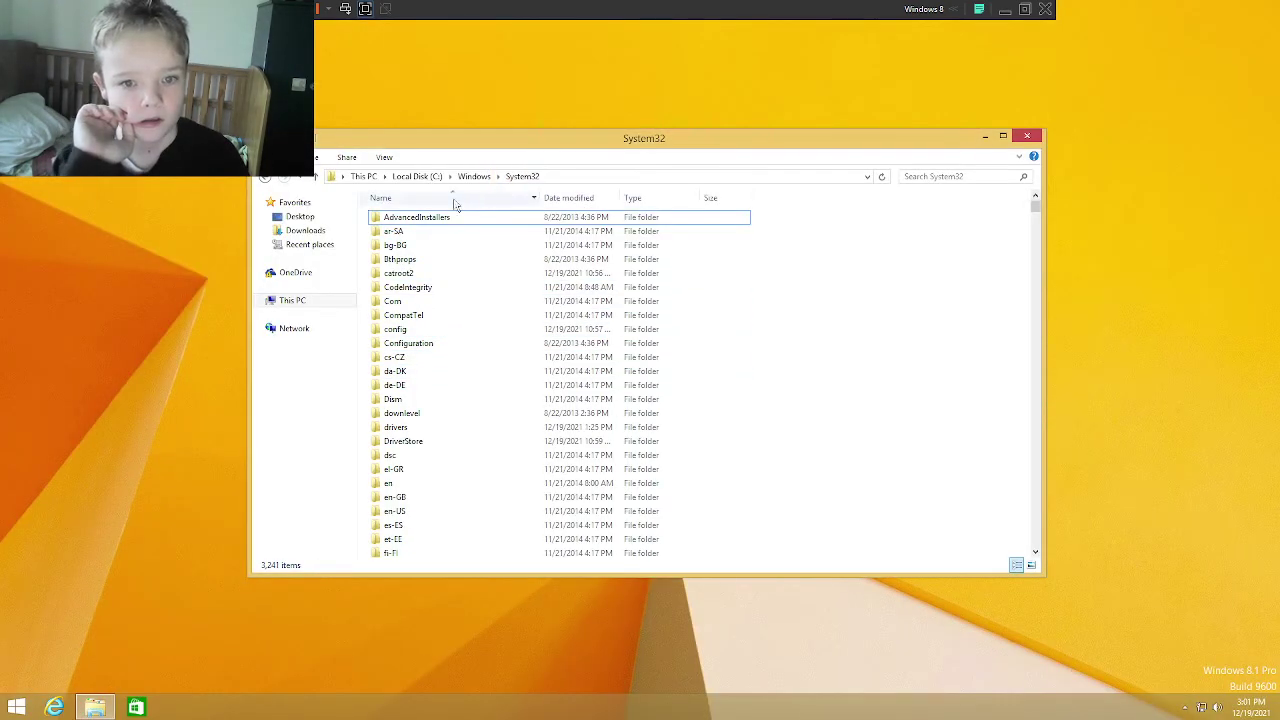
click(474, 176)
Step: Select the nine folders Temp through WinSxS for recycling, then cancel
scroll(520, 415, down, 9)
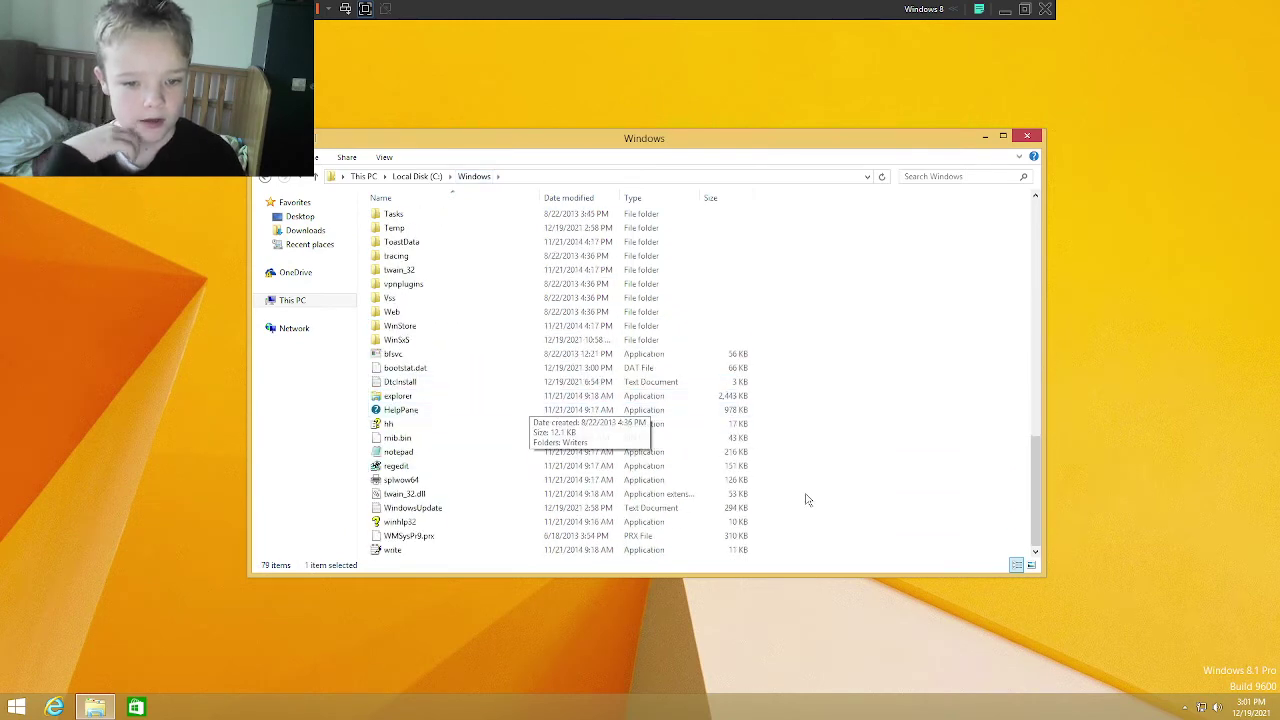
drag(853, 335, 674, 245)
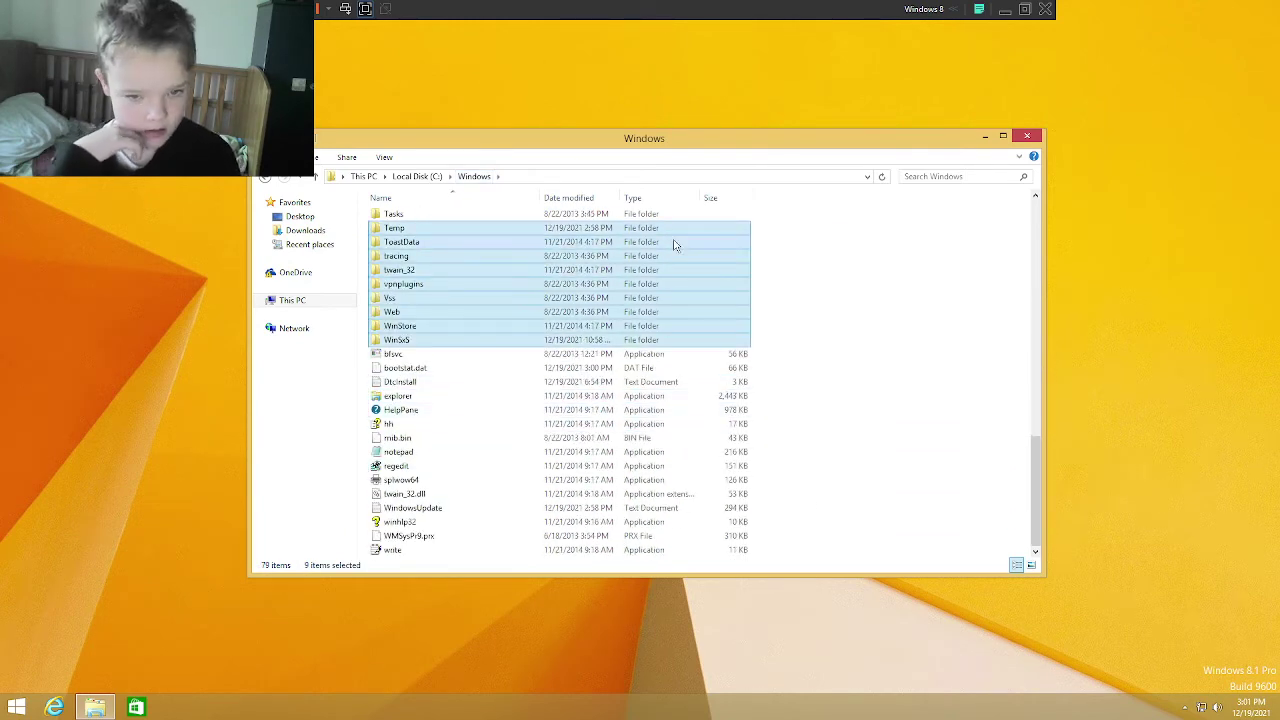
key(Delete)
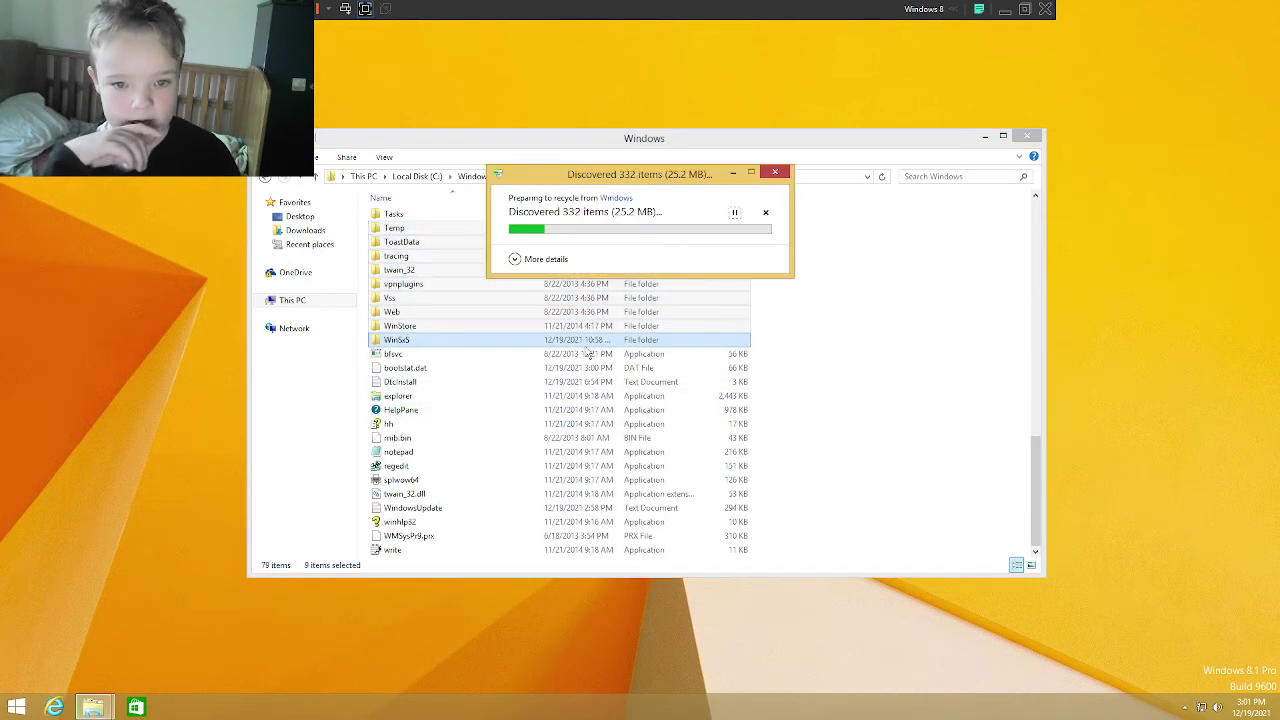
click(781, 172)
Step: Recycle folders PLA through schemas, skipping the SYSTEM-protected PLA and in-use Registration folders
scroll(849, 354, up, 8)
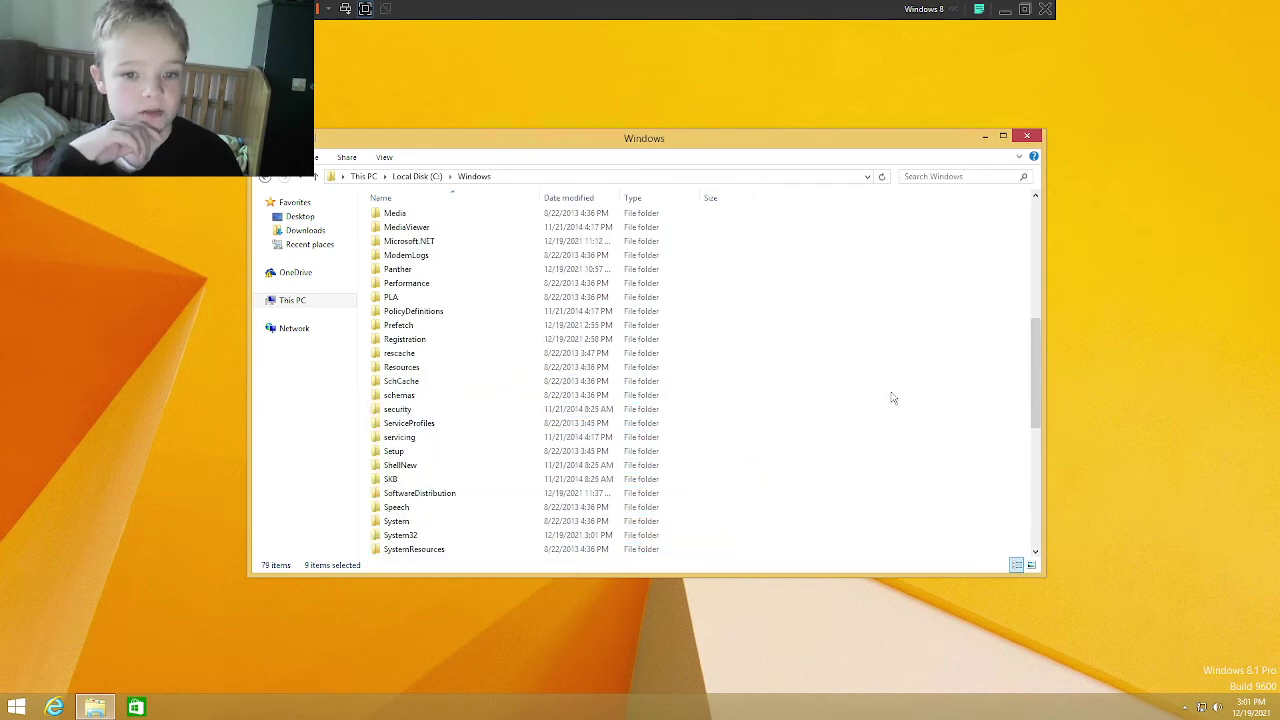
drag(900, 400, 718, 300)
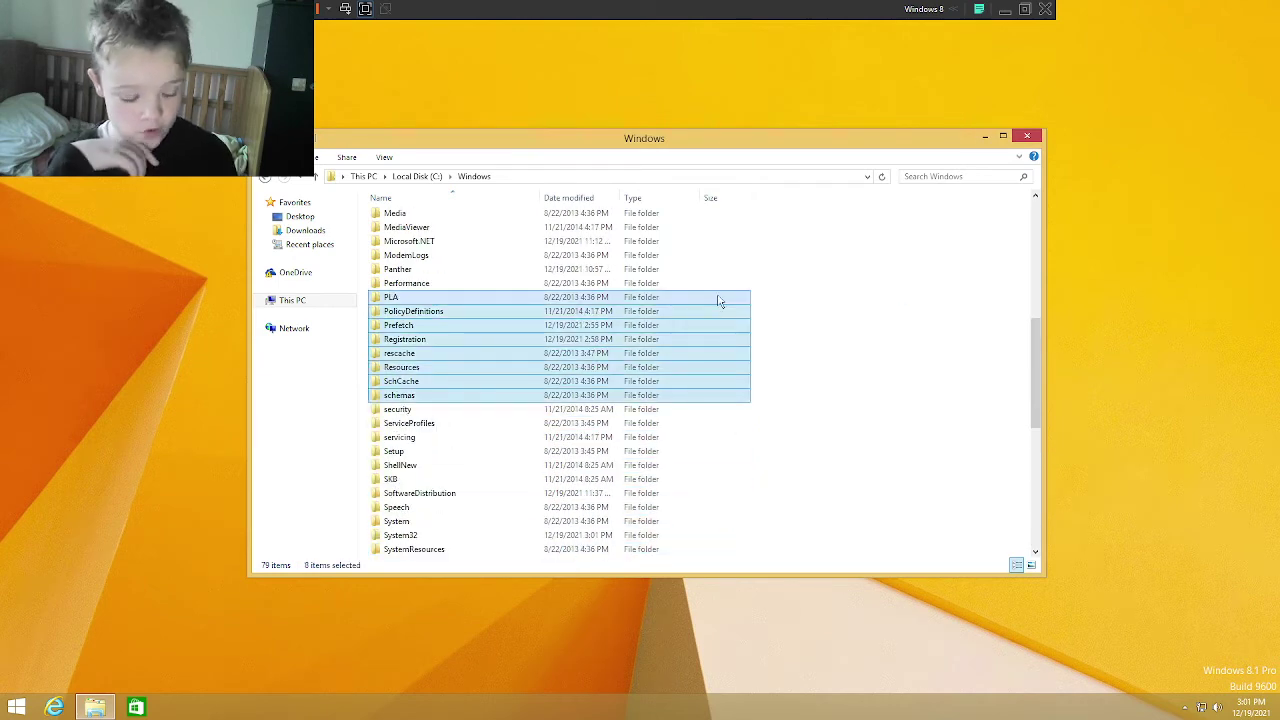
key(Delete)
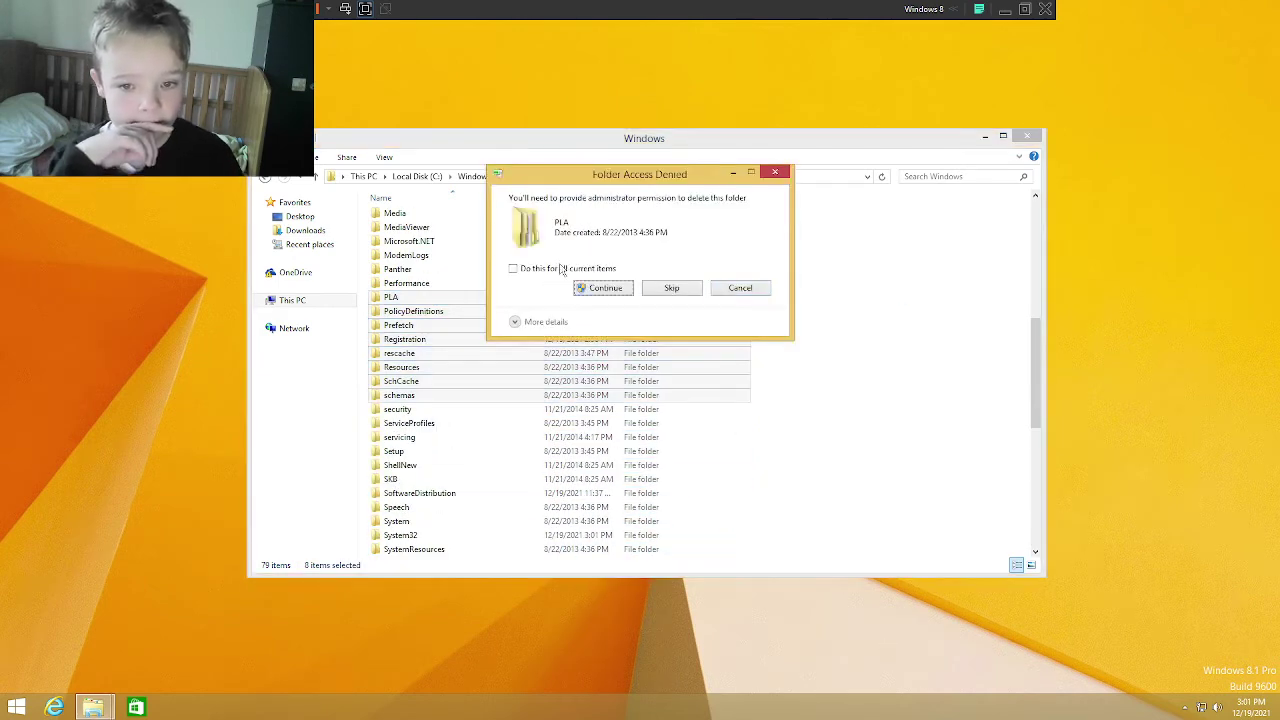
click(603, 289)
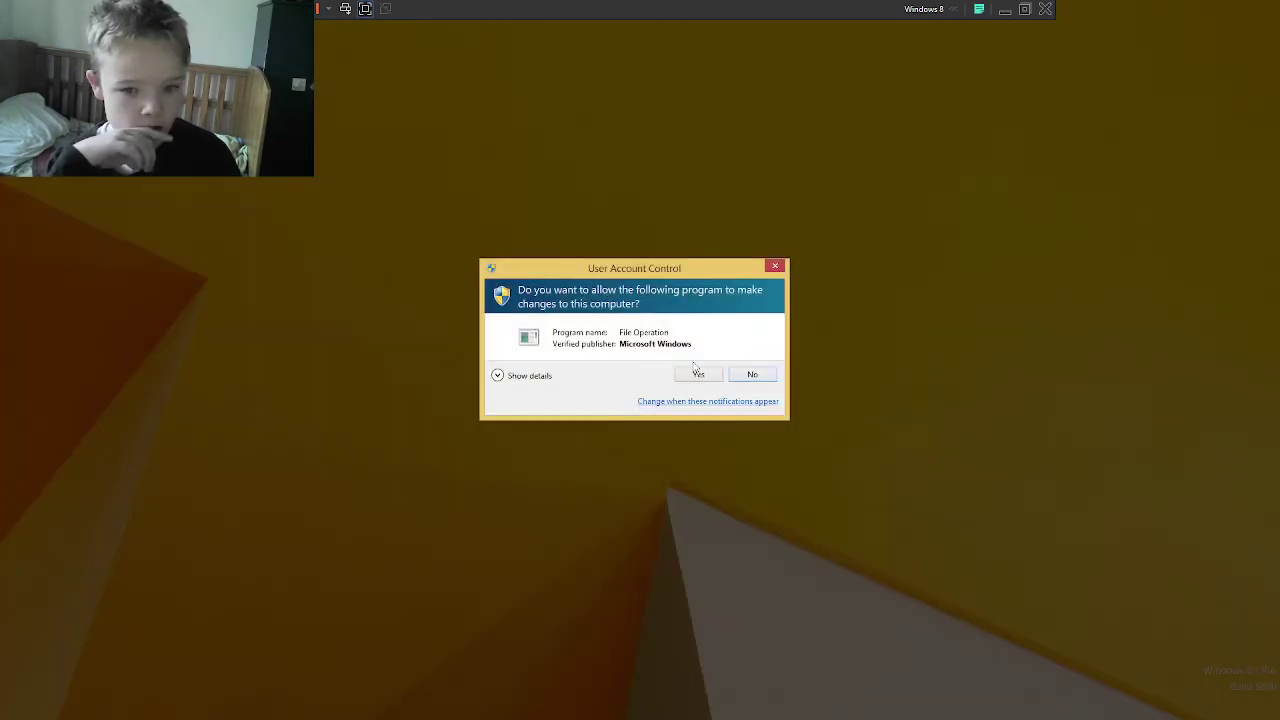
click(698, 375)
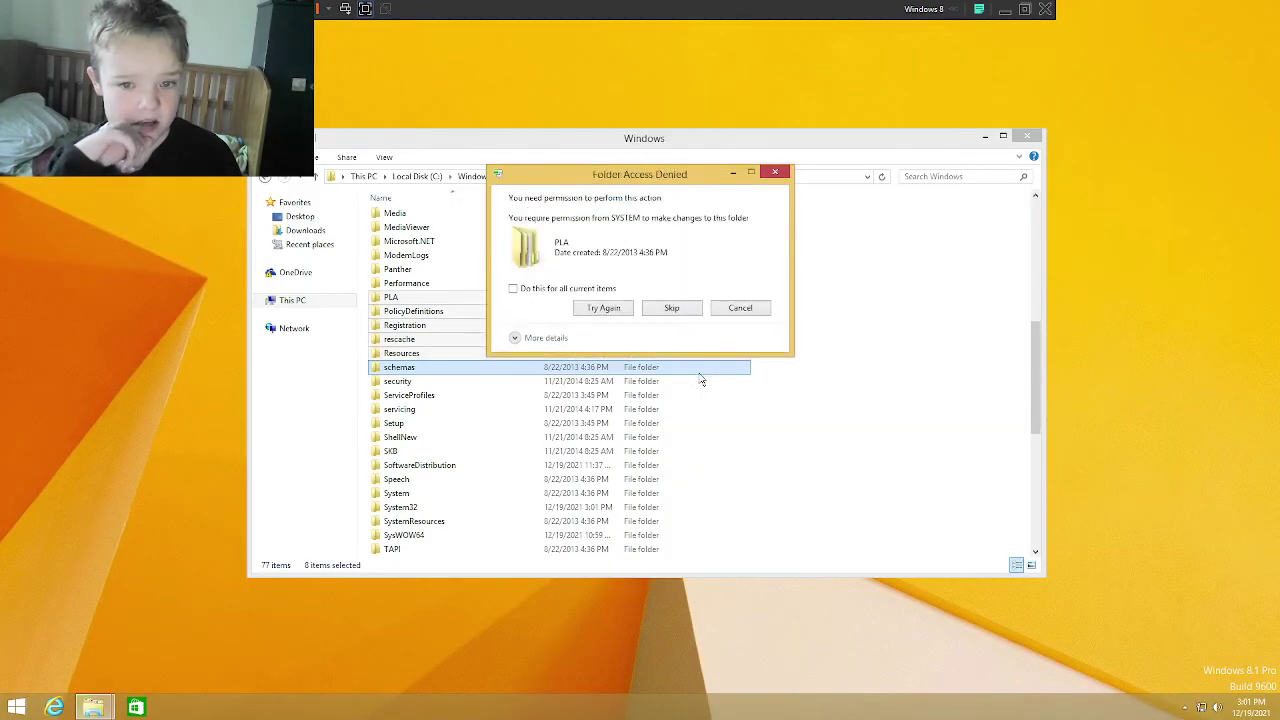
click(668, 308)
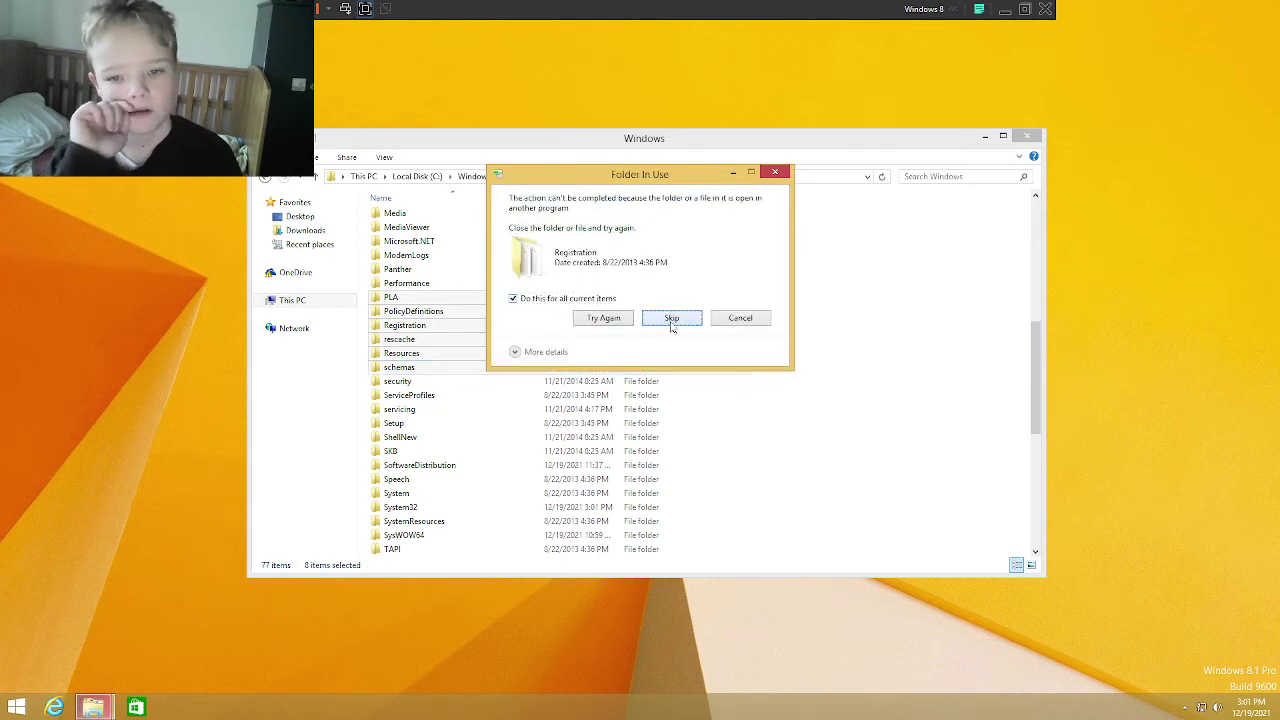
click(671, 324)
scroll(746, 362, up, 2)
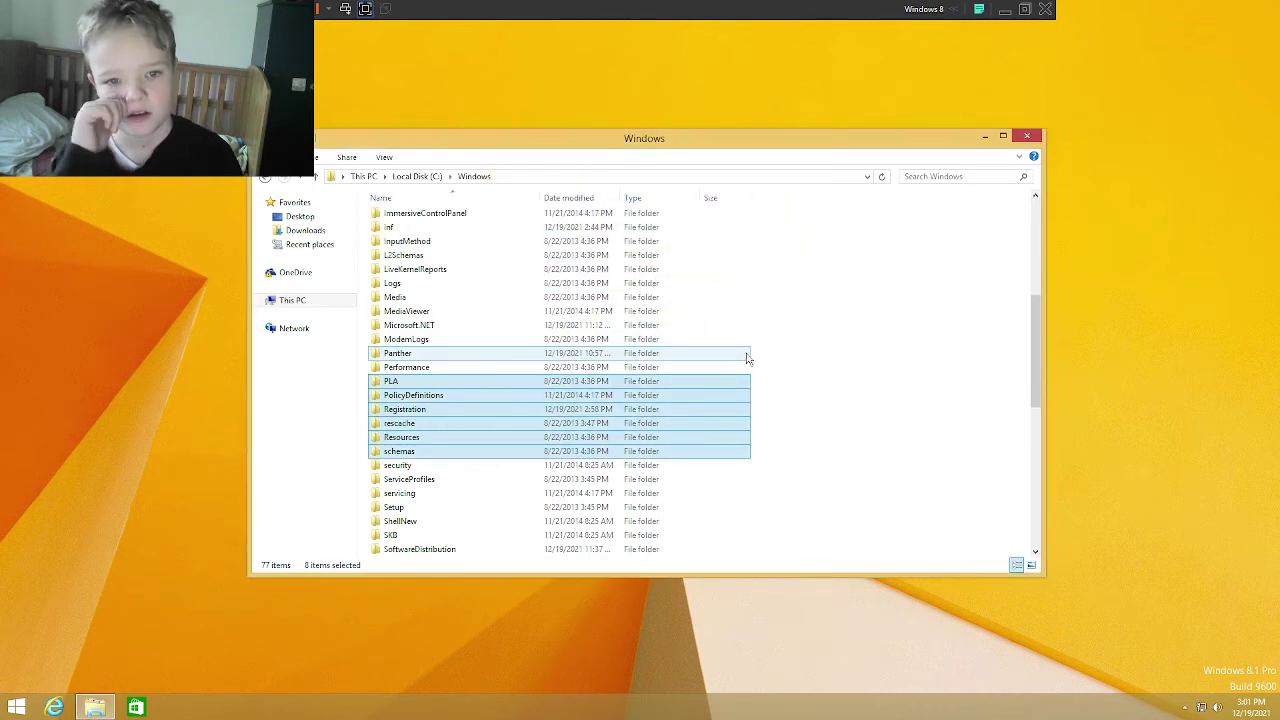
Step: Recycle the diagnostics through Inf folders in Windows as administrator, skipping the protected diagnostics folder
scroll(746, 358, up, 5)
drag(872, 444, 745, 298)
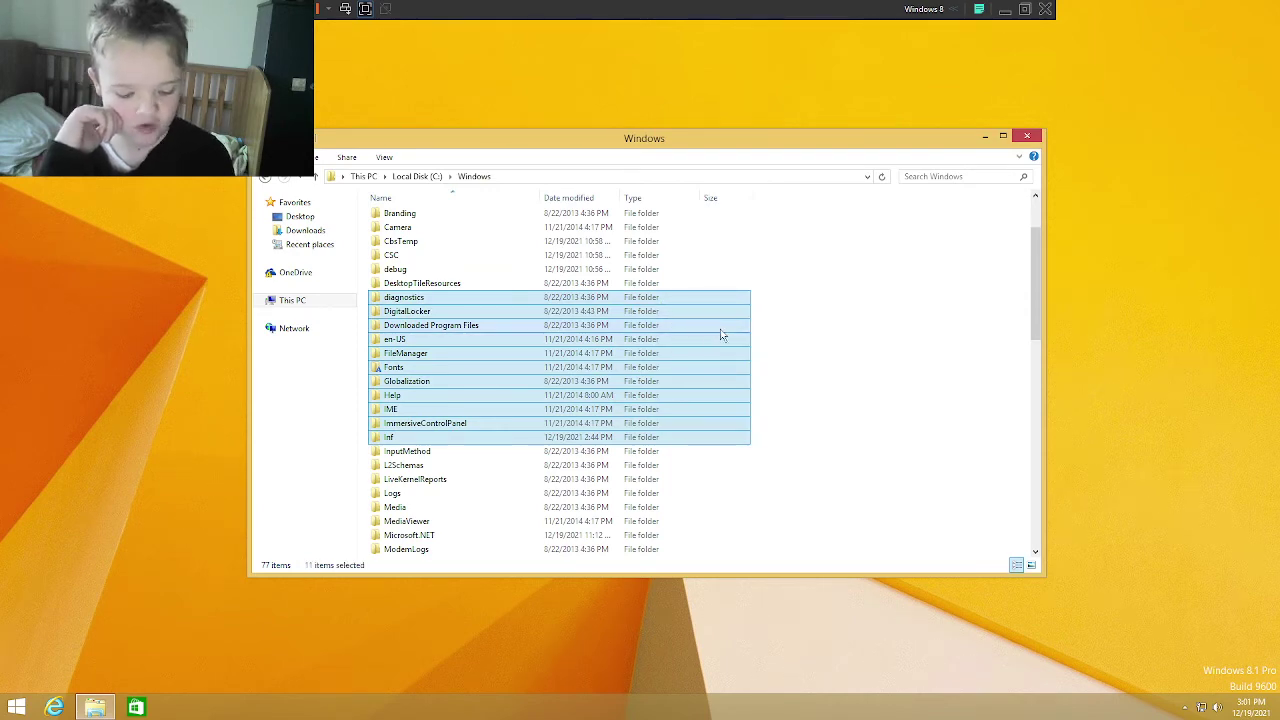
key(Delete)
click(605, 288)
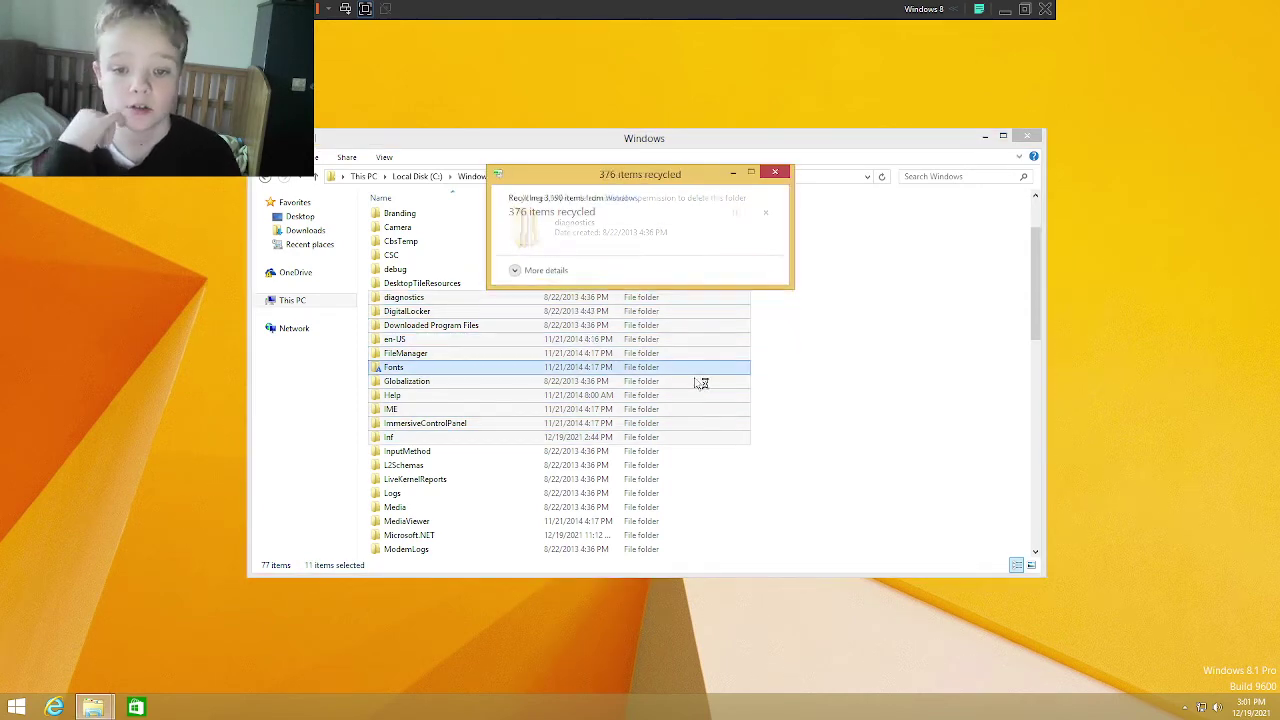
click(694, 373)
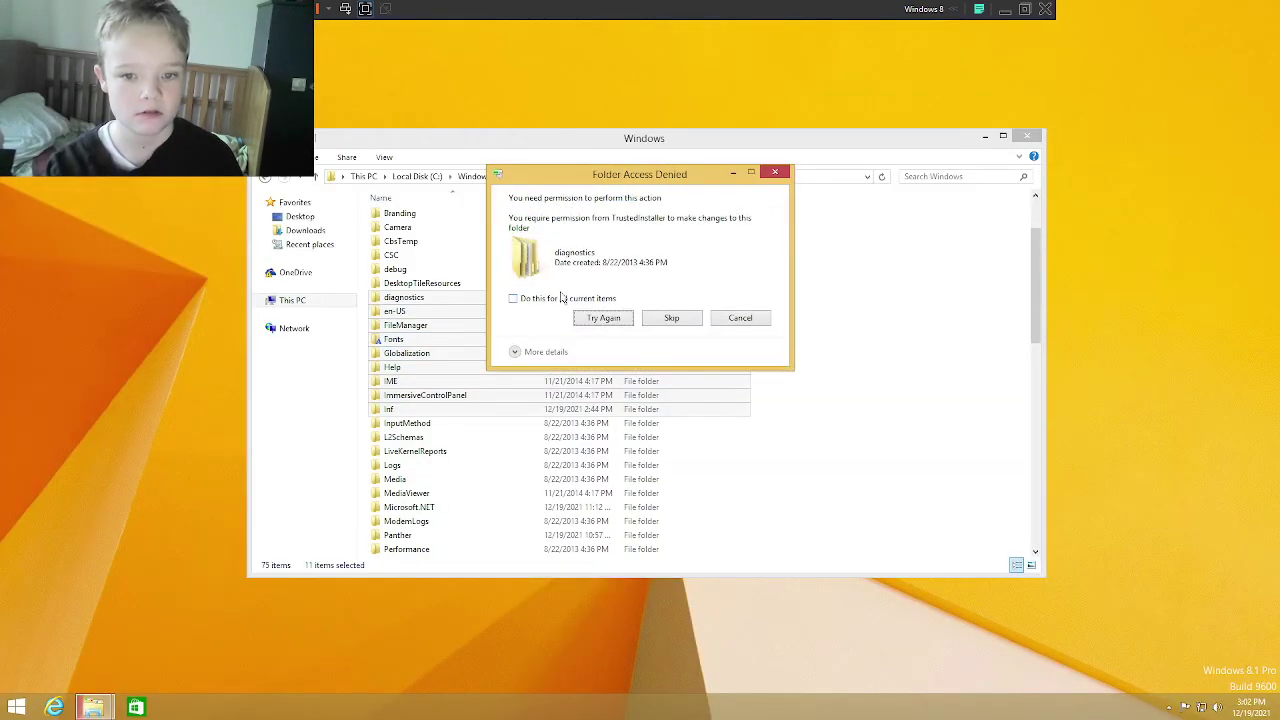
click(668, 320)
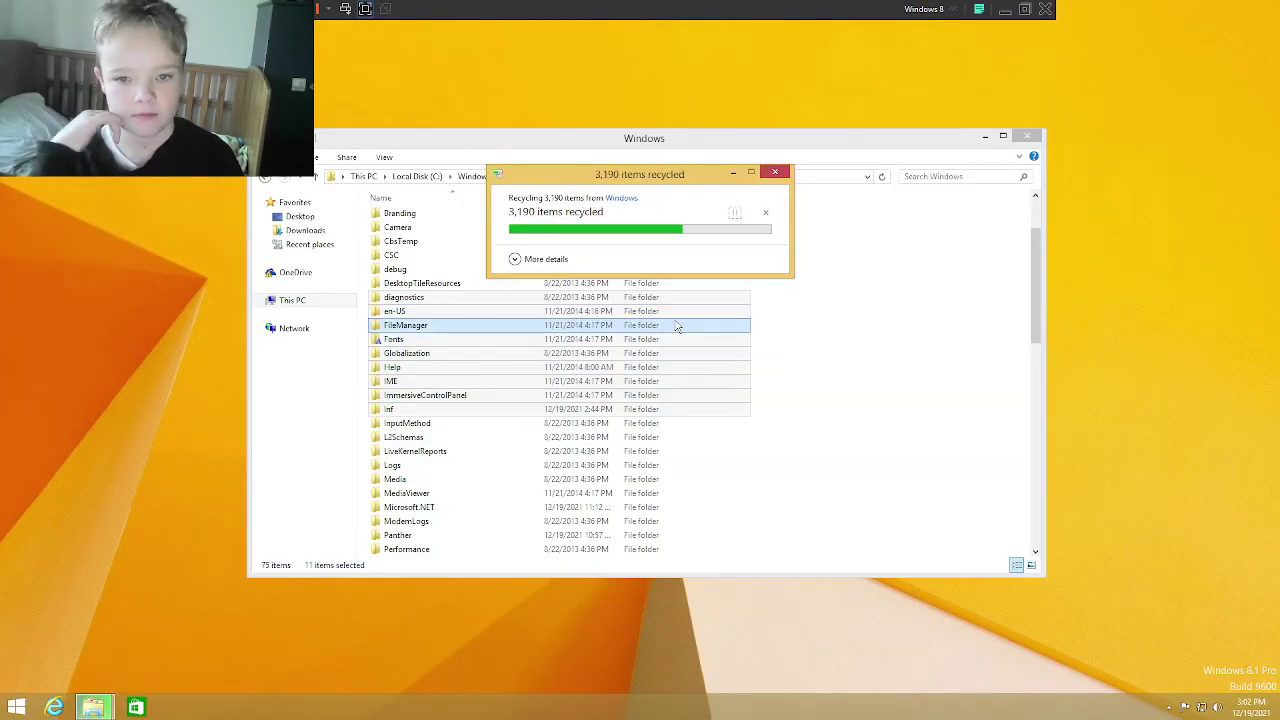
Step: Try deleting the addins folder and dismiss the TrustedInstaller access-denied message
scroll(781, 343, up, 2)
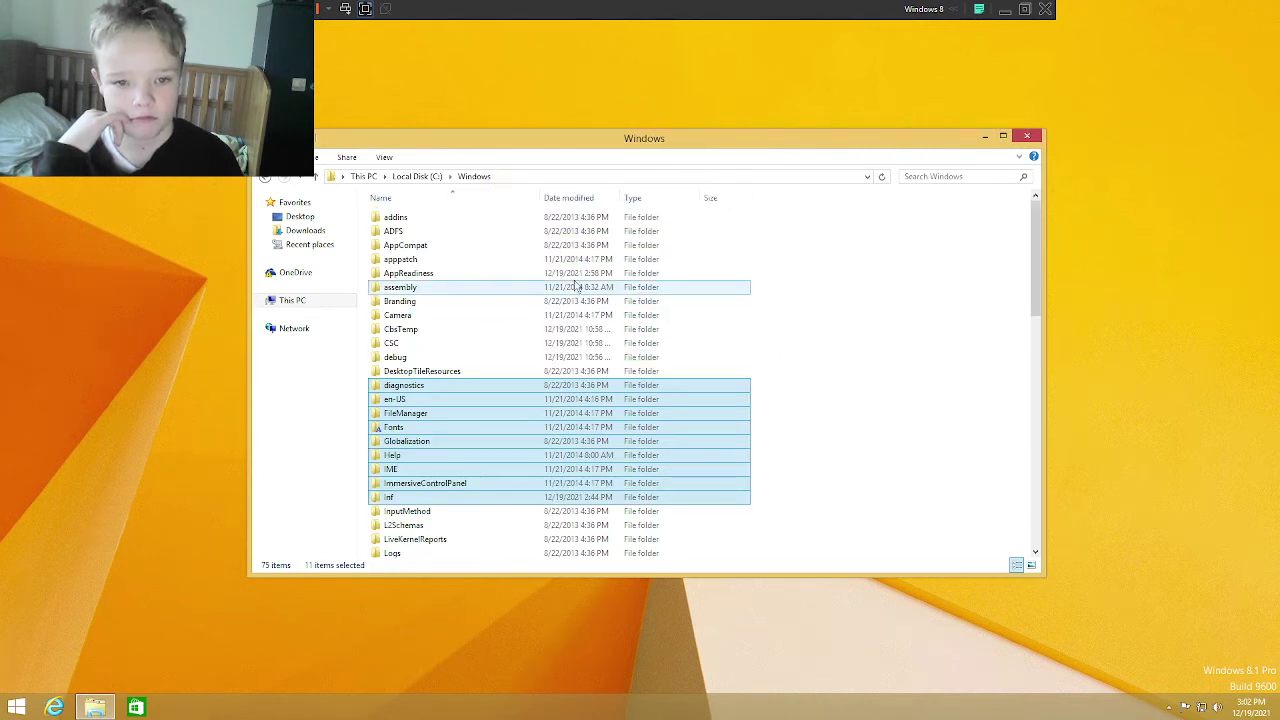
click(443, 217)
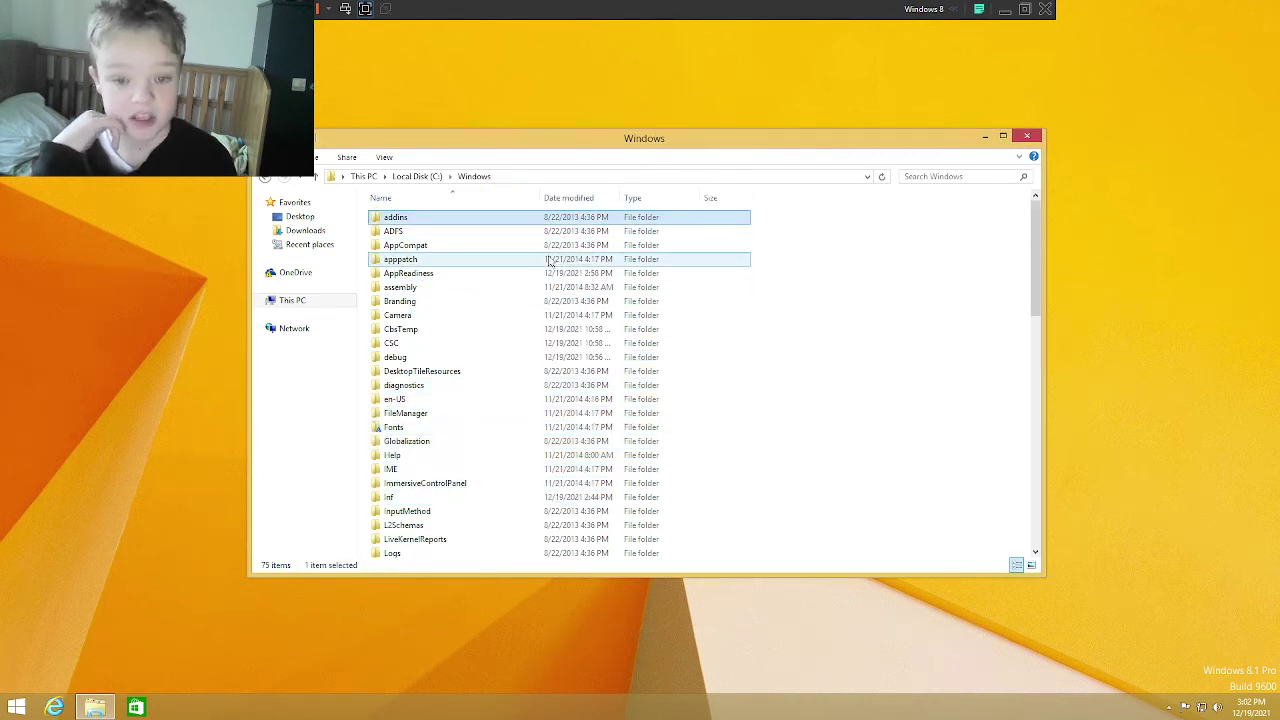
key(Delete)
click(594, 264)
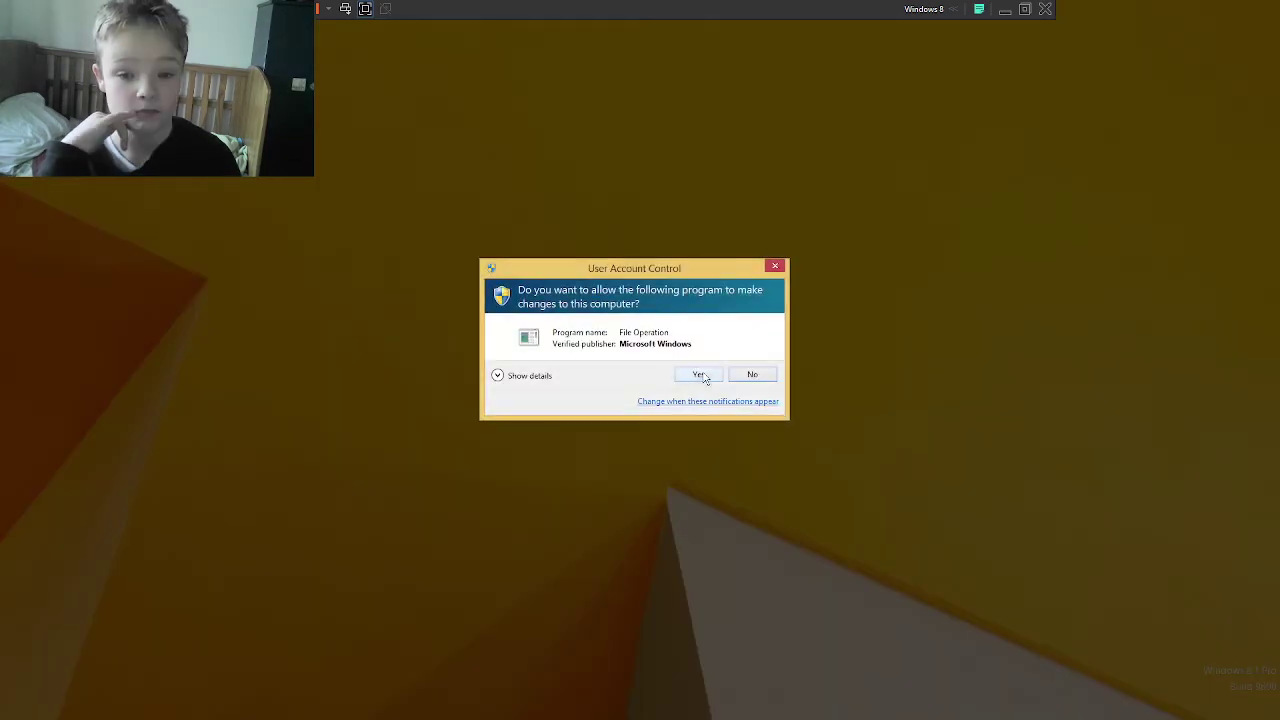
click(683, 376)
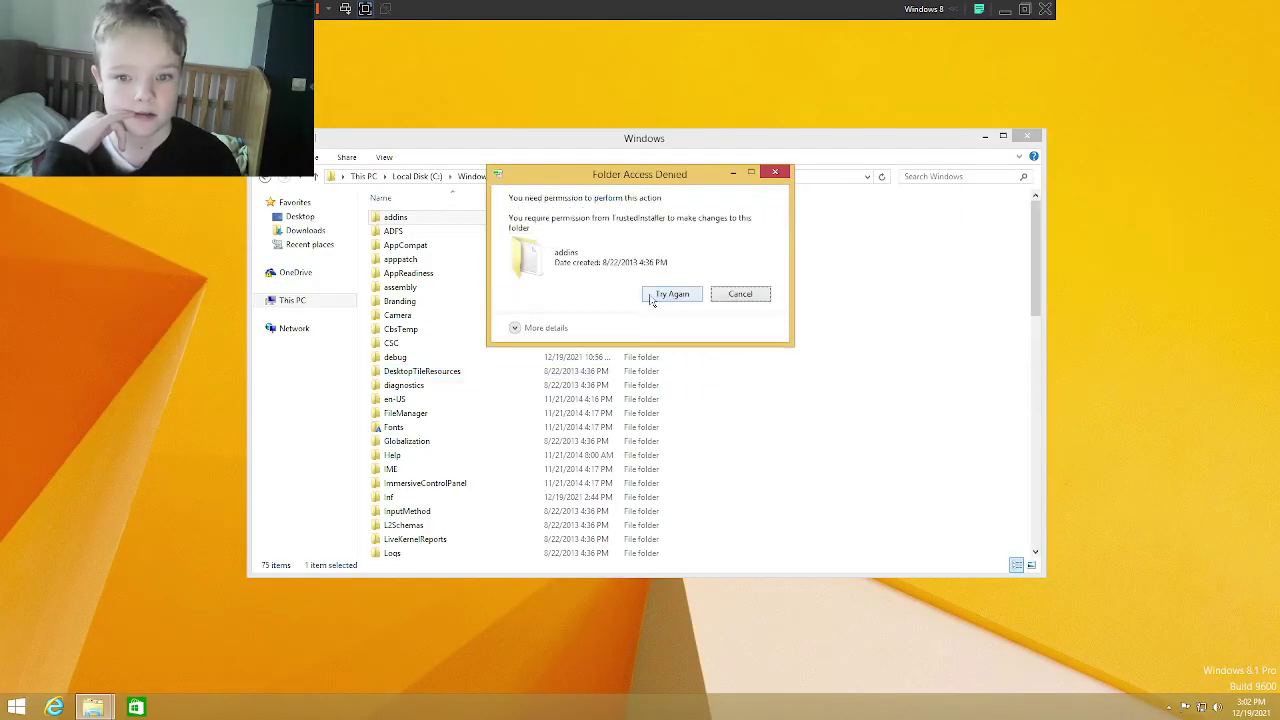
key(Escape)
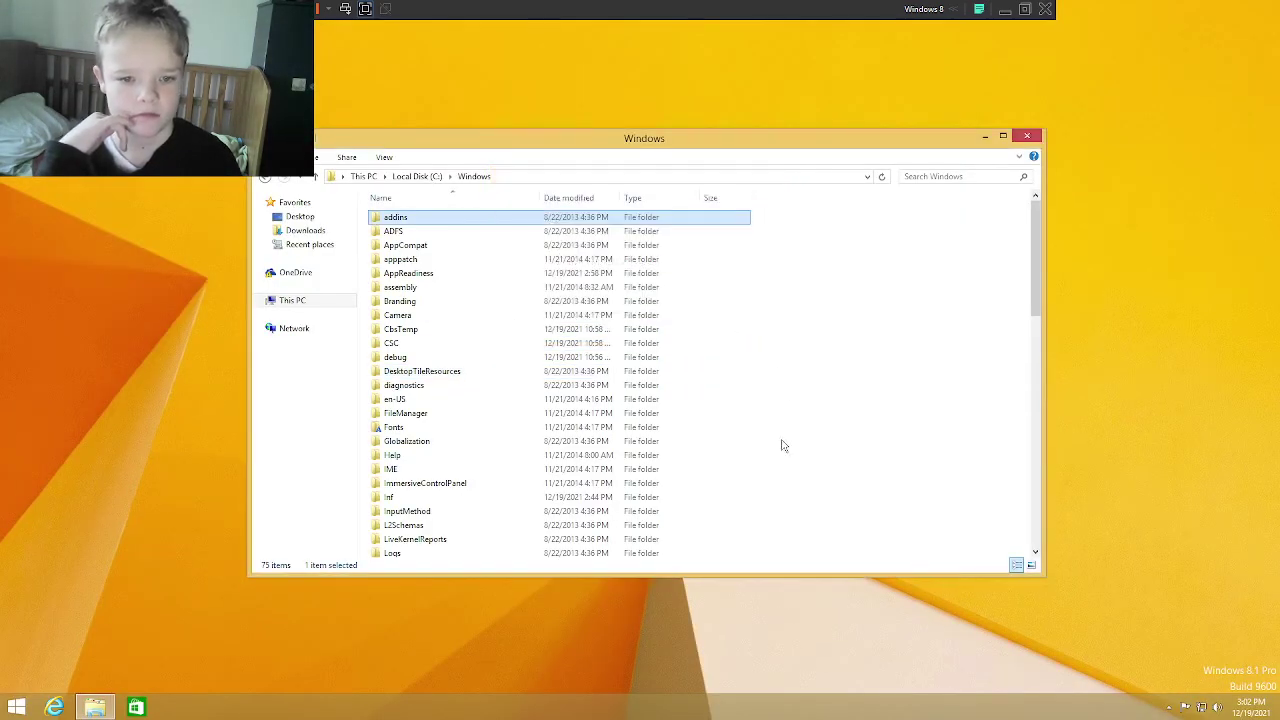
drag(784, 444, 686, 299)
Step: Recycle the addins through AppReadiness folders, continuing for all items and skipping all protected ones
click(690, 292)
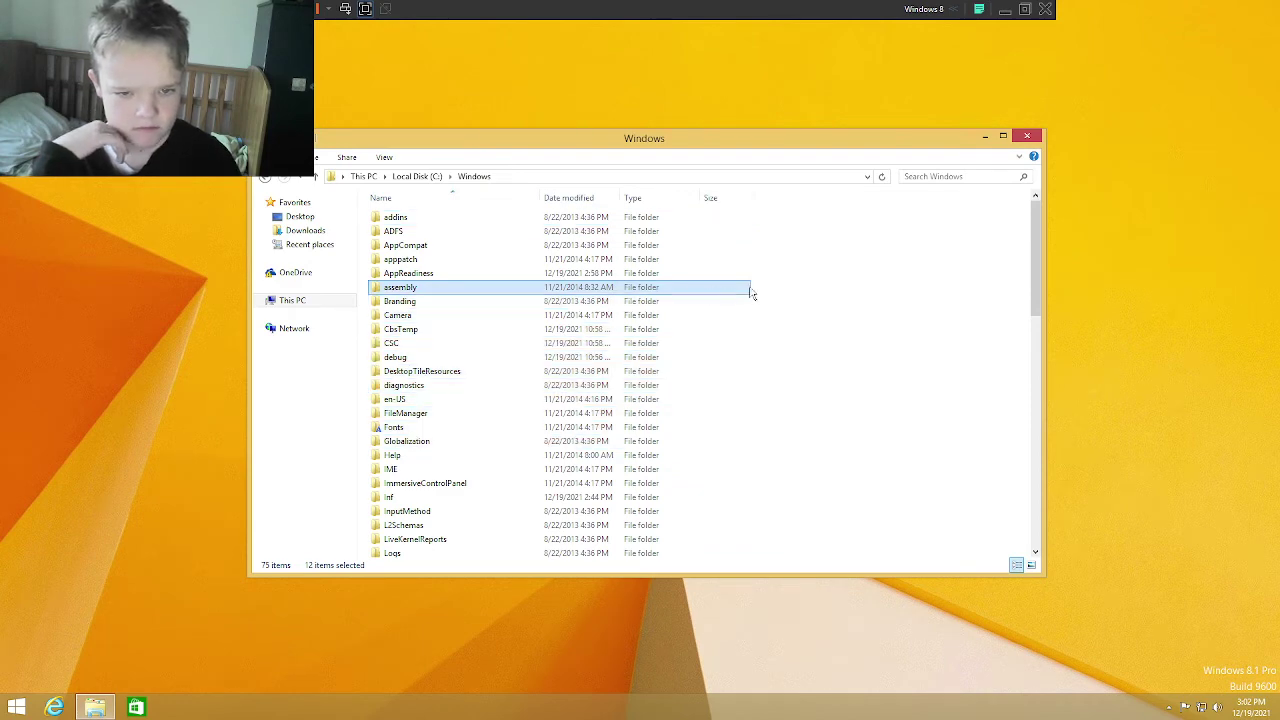
drag(803, 286, 698, 225)
key(Delete)
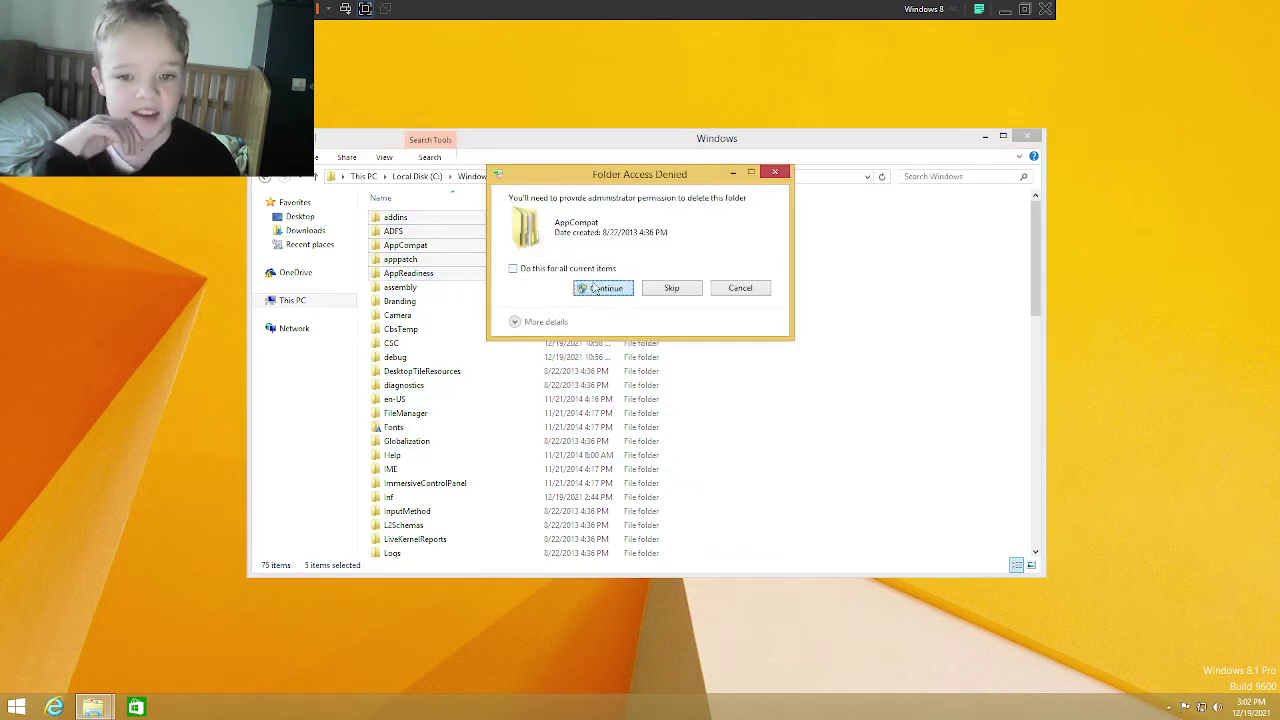
click(595, 288)
click(684, 373)
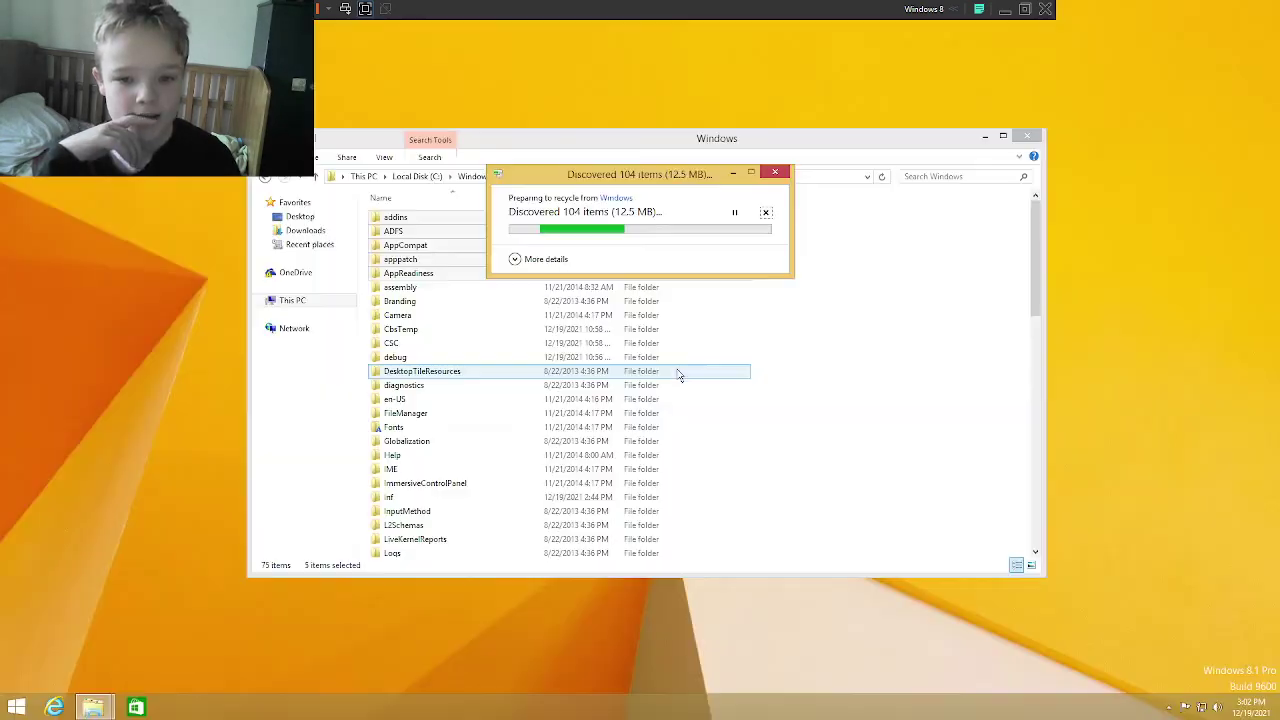
click(517, 268)
click(591, 288)
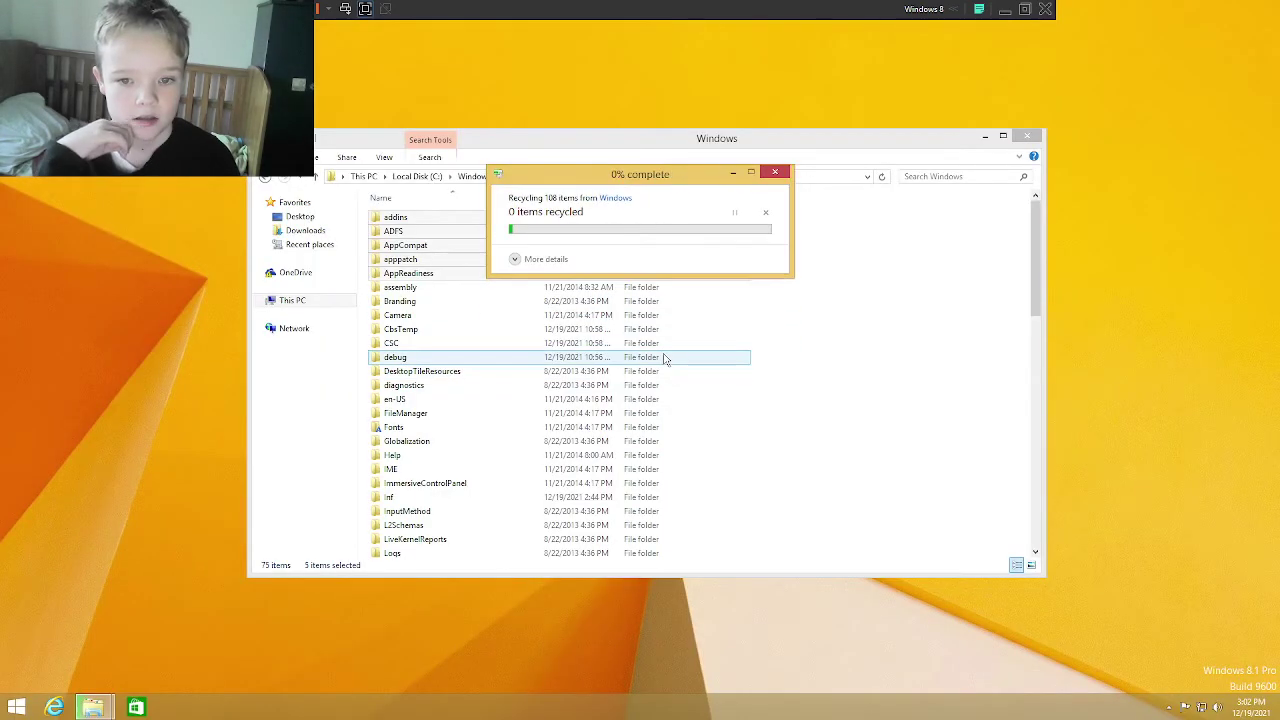
click(671, 318)
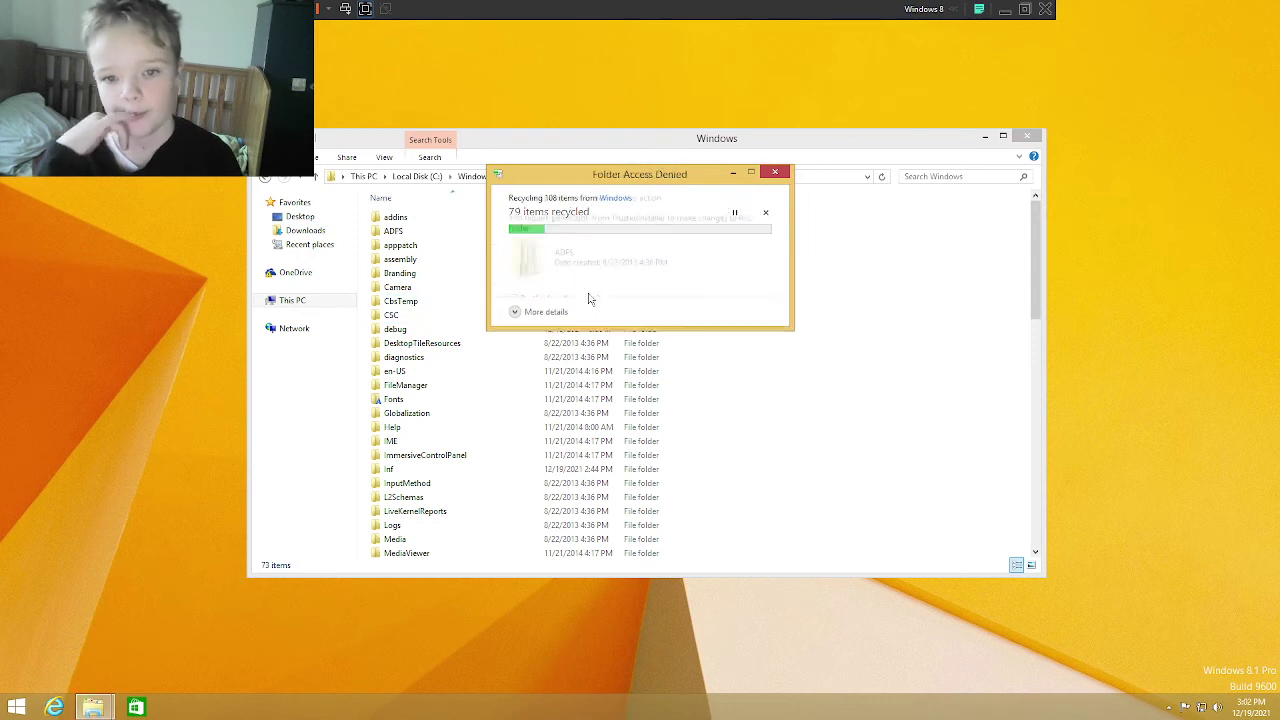
click(568, 300)
click(671, 318)
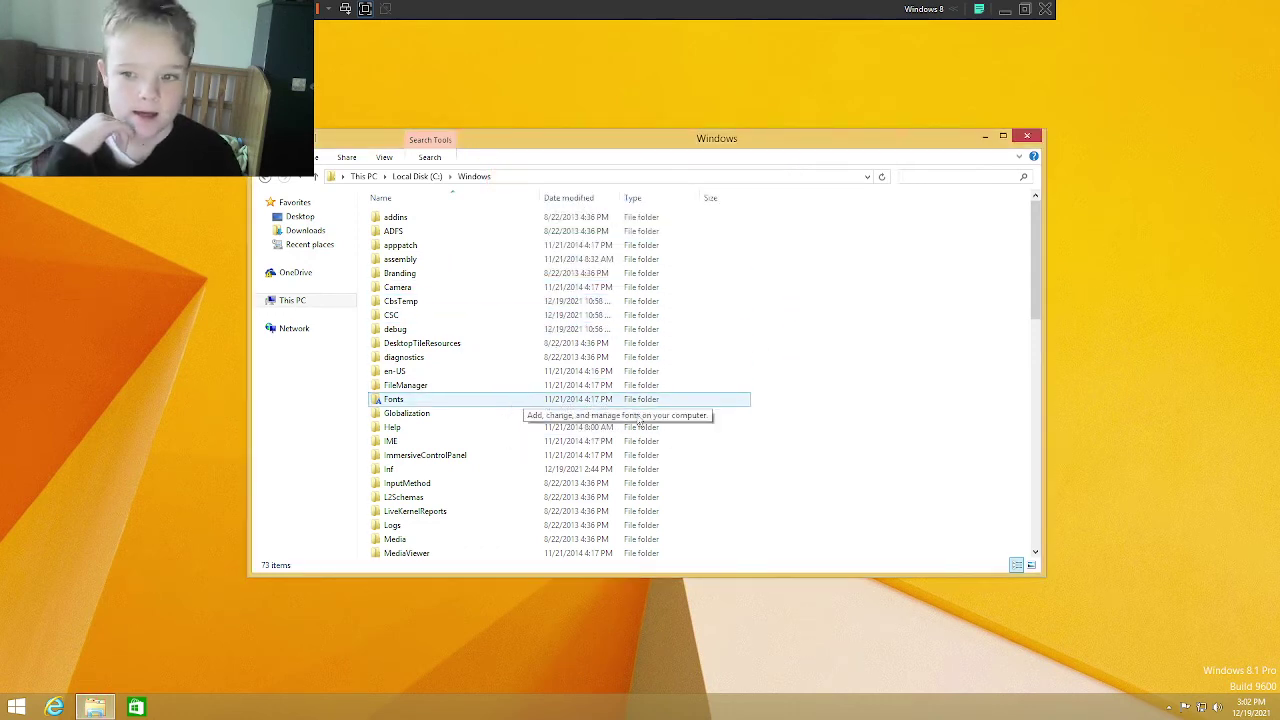
Step: Recycle all 13 Program Files folders, skipping TrustedInstaller-protected folders and the in-use VMware folder
click(432, 177)
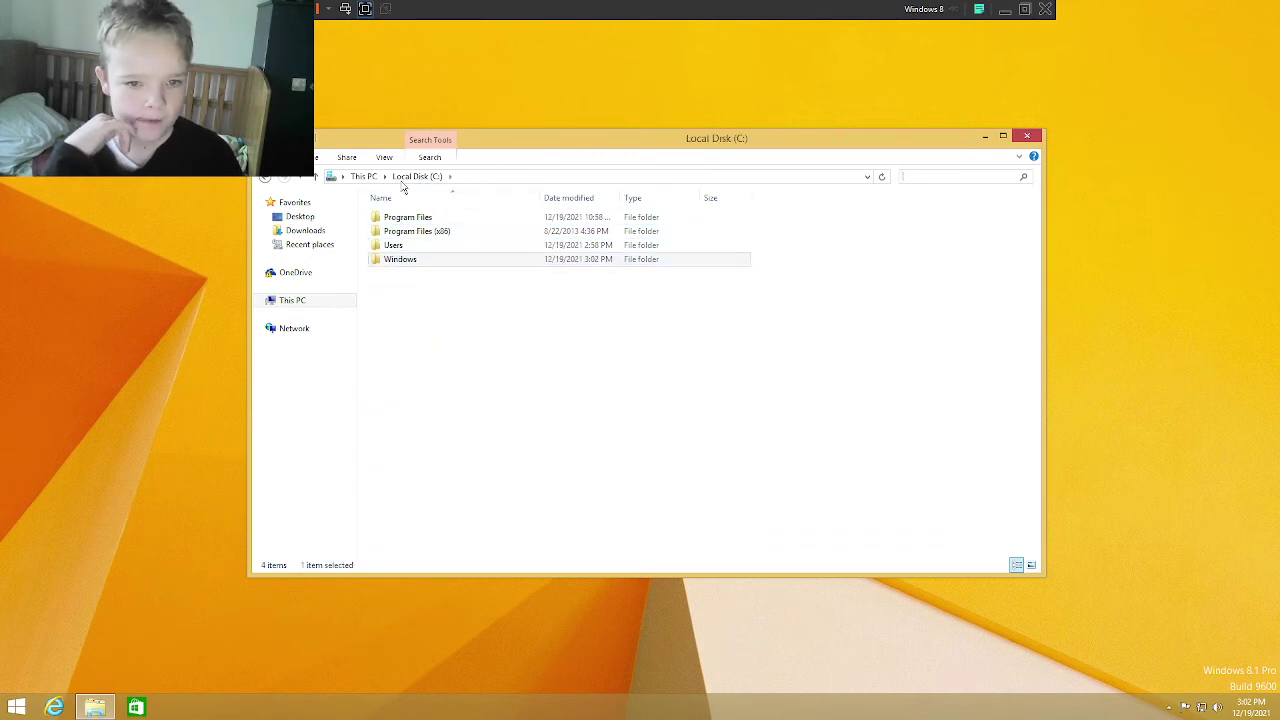
double_click(400, 217)
drag(596, 440, 646, 228)
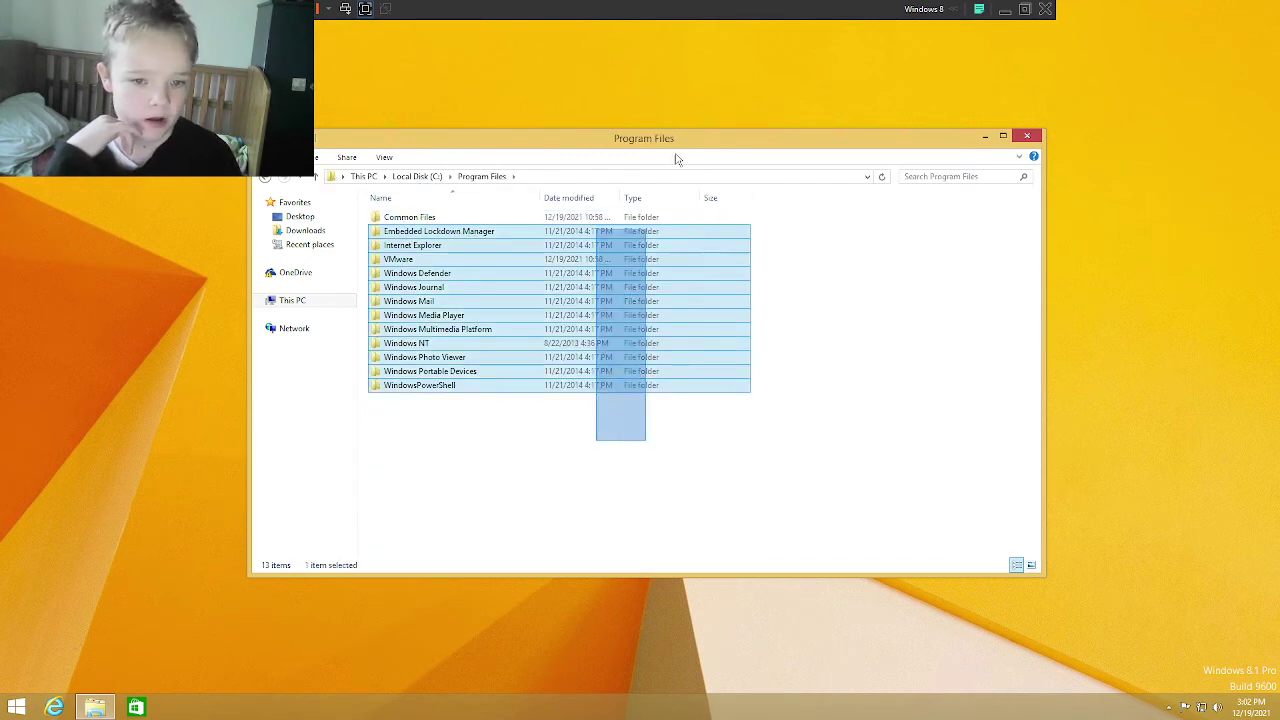
drag(676, 160, 705, 130)
key(Delete)
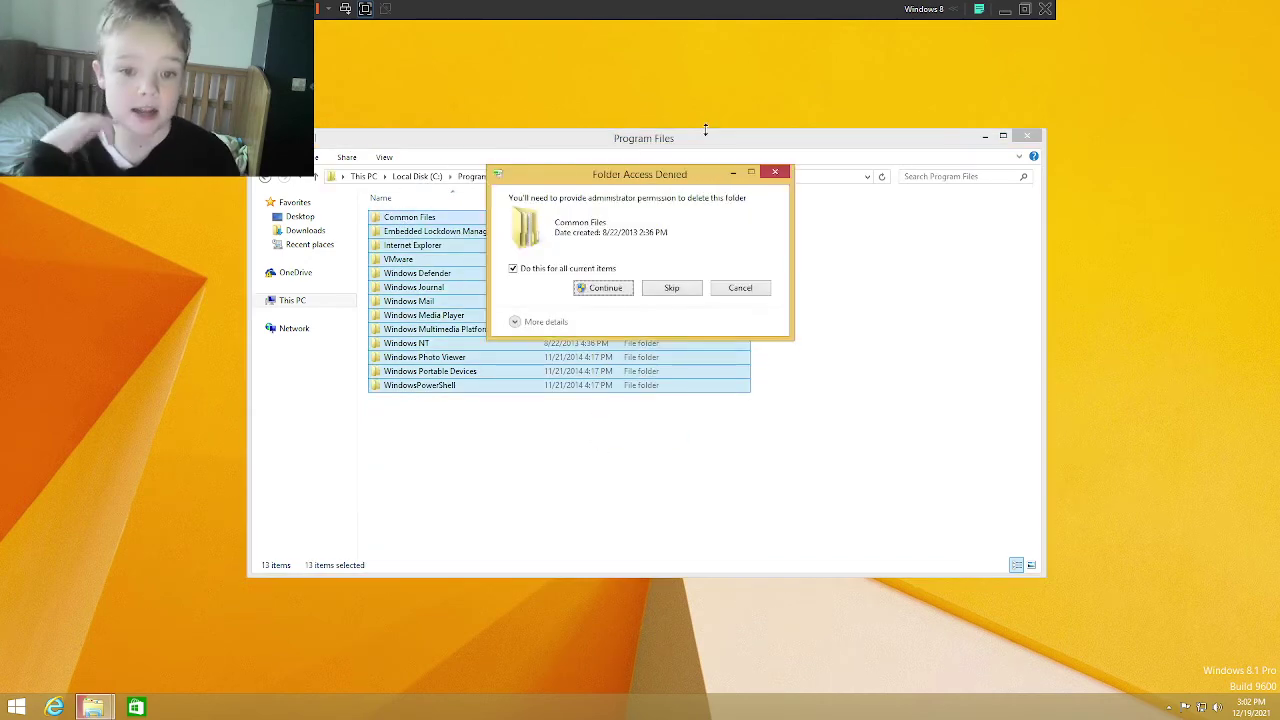
click(588, 292)
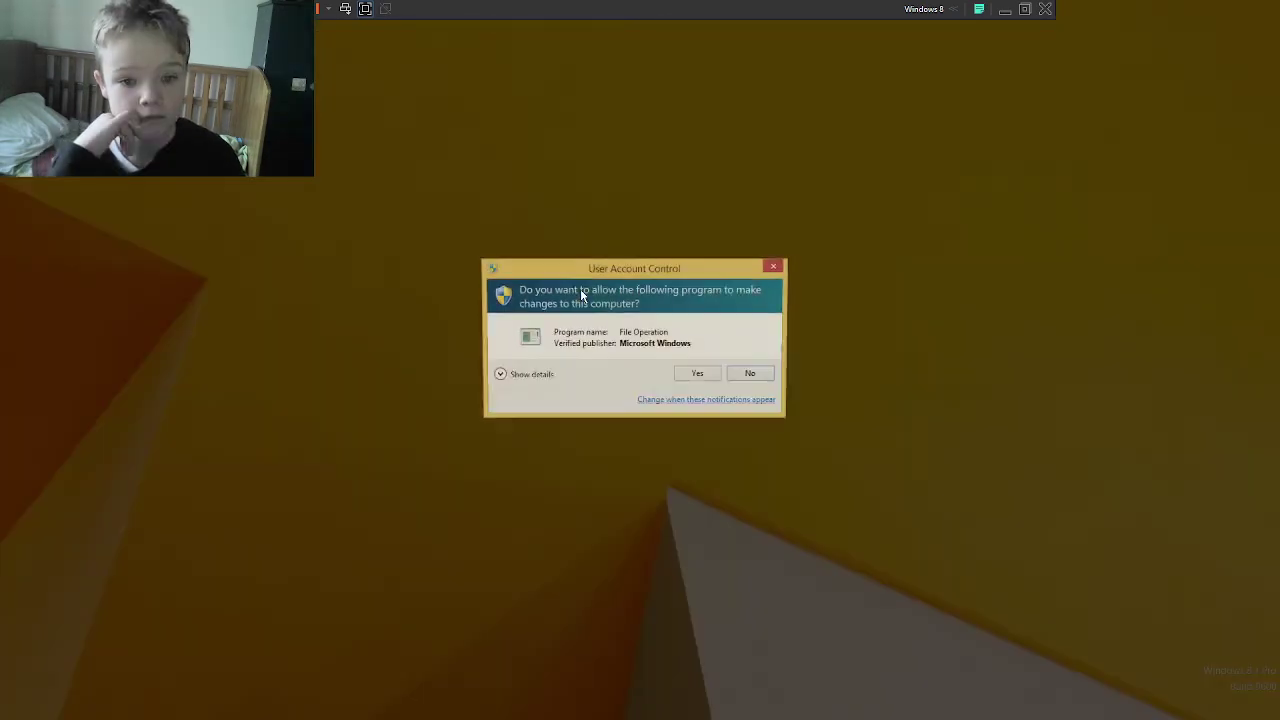
click(698, 373)
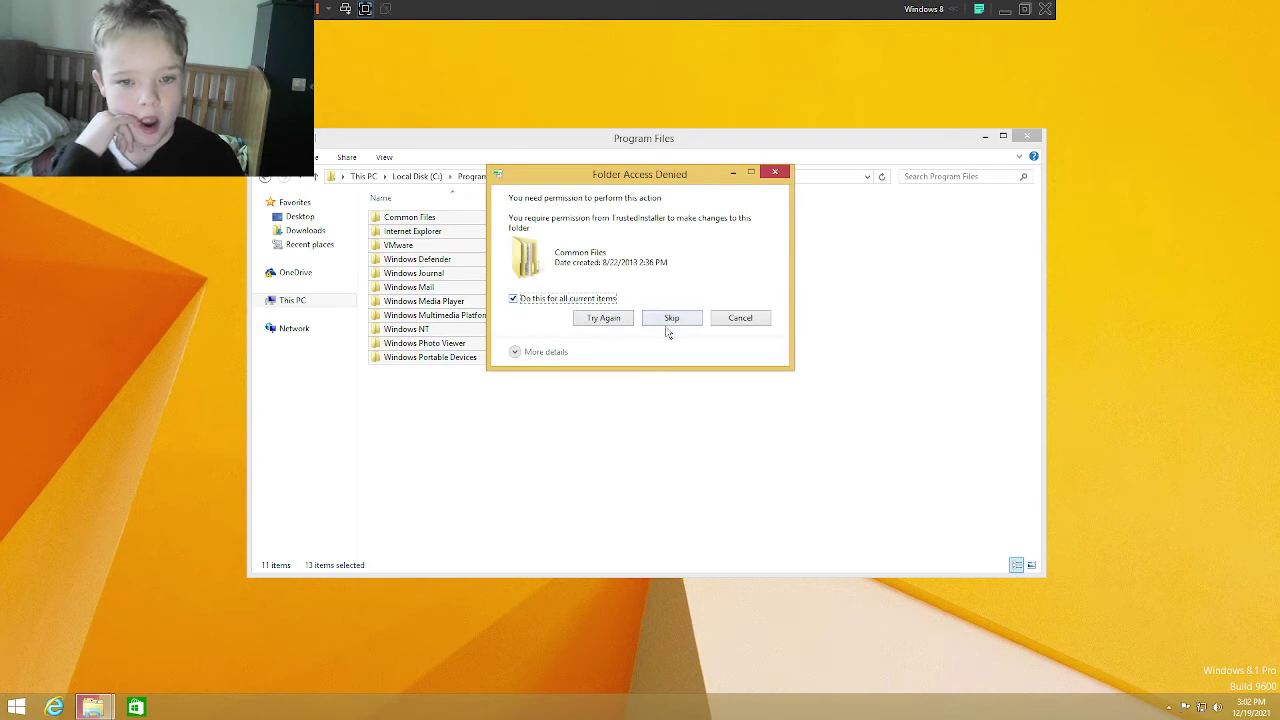
click(670, 322)
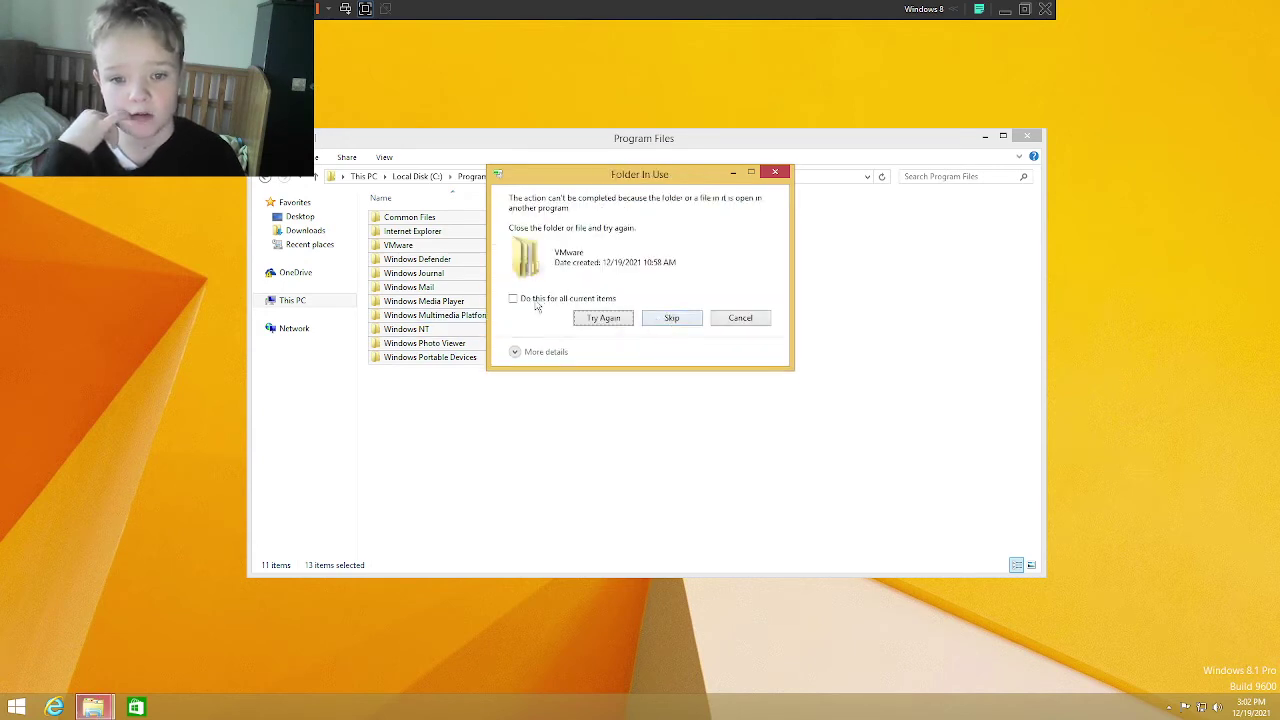
click(668, 318)
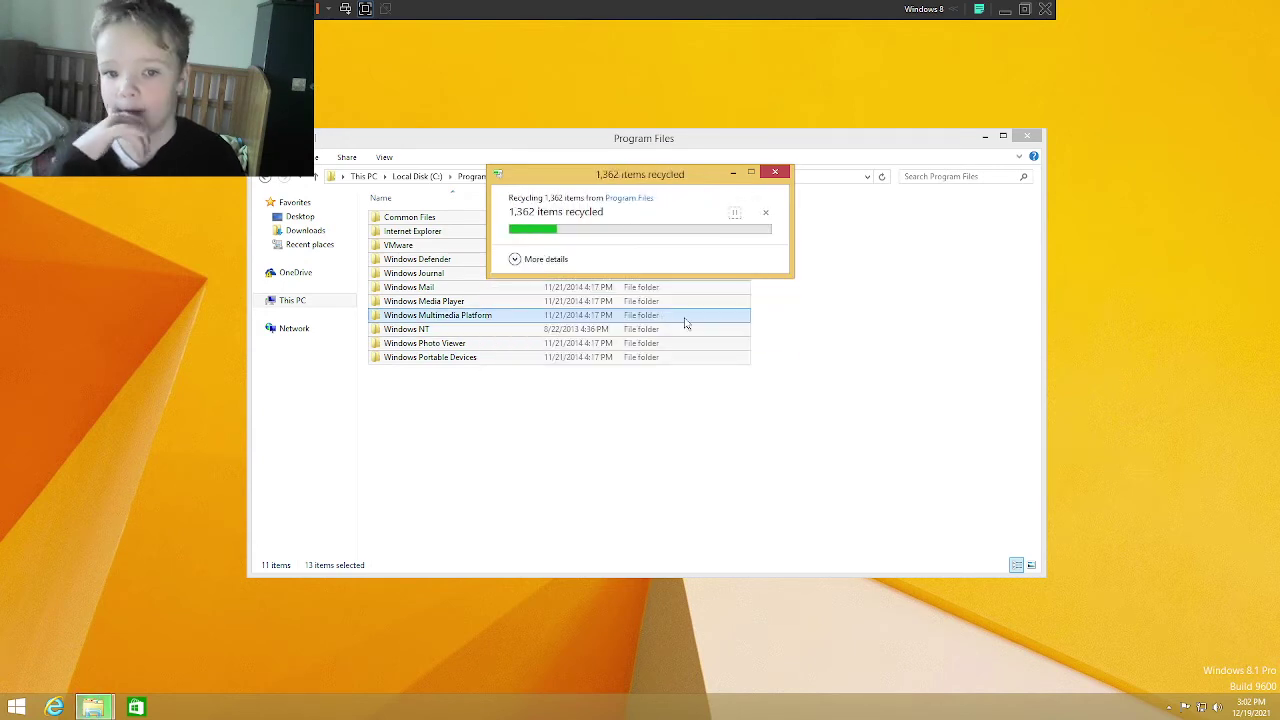
Step: Attempt to delete Windows Mail, cancel it, and return to Local Disk (C:)
click(543, 398)
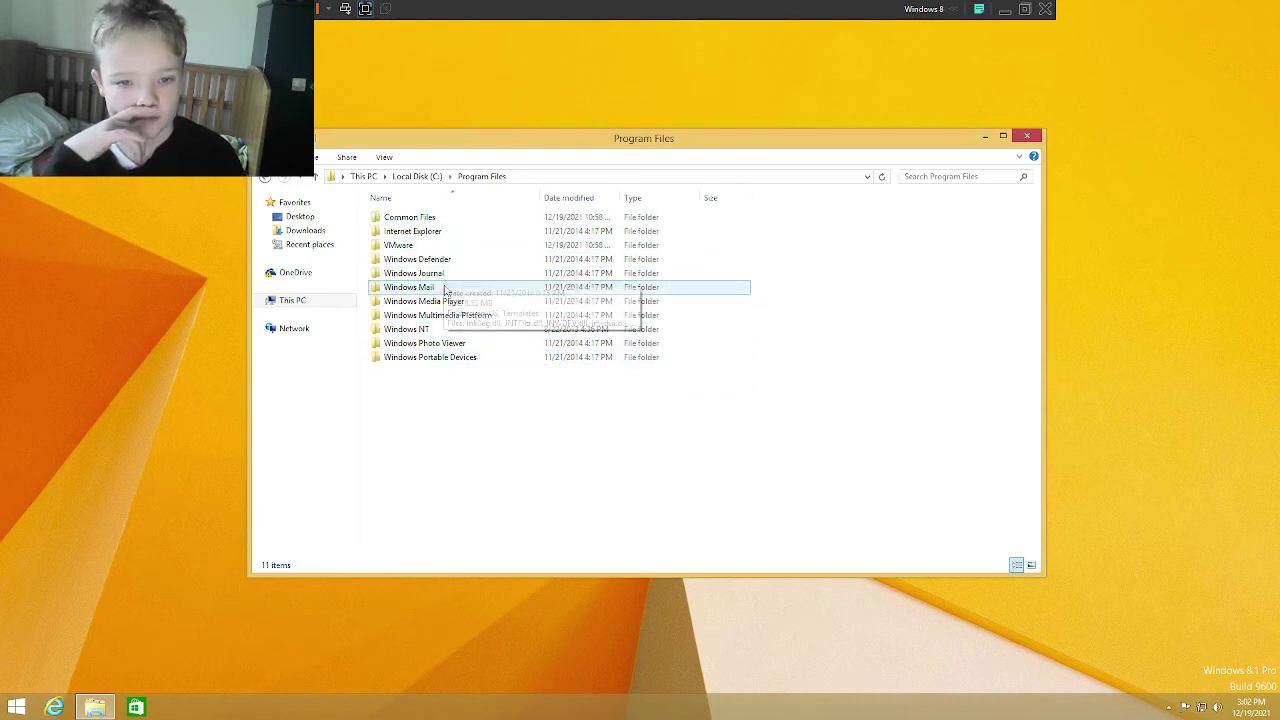
click(485, 289)
key(Delete)
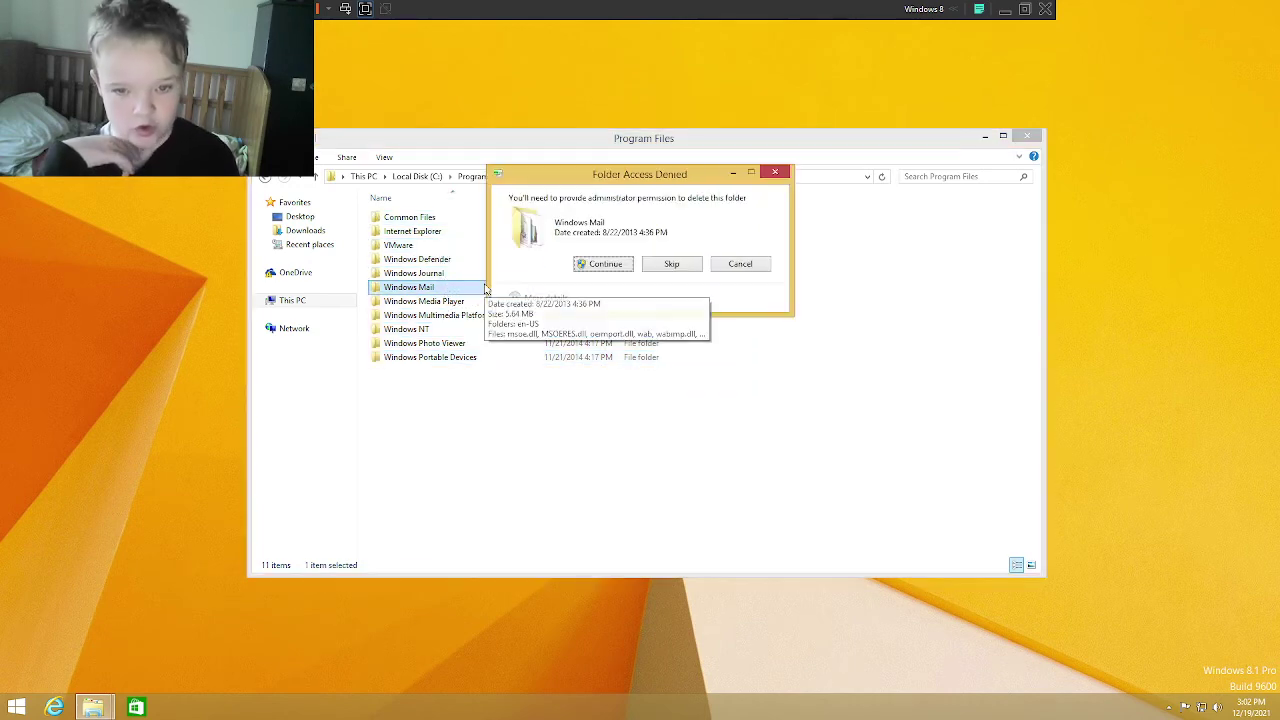
key(Return)
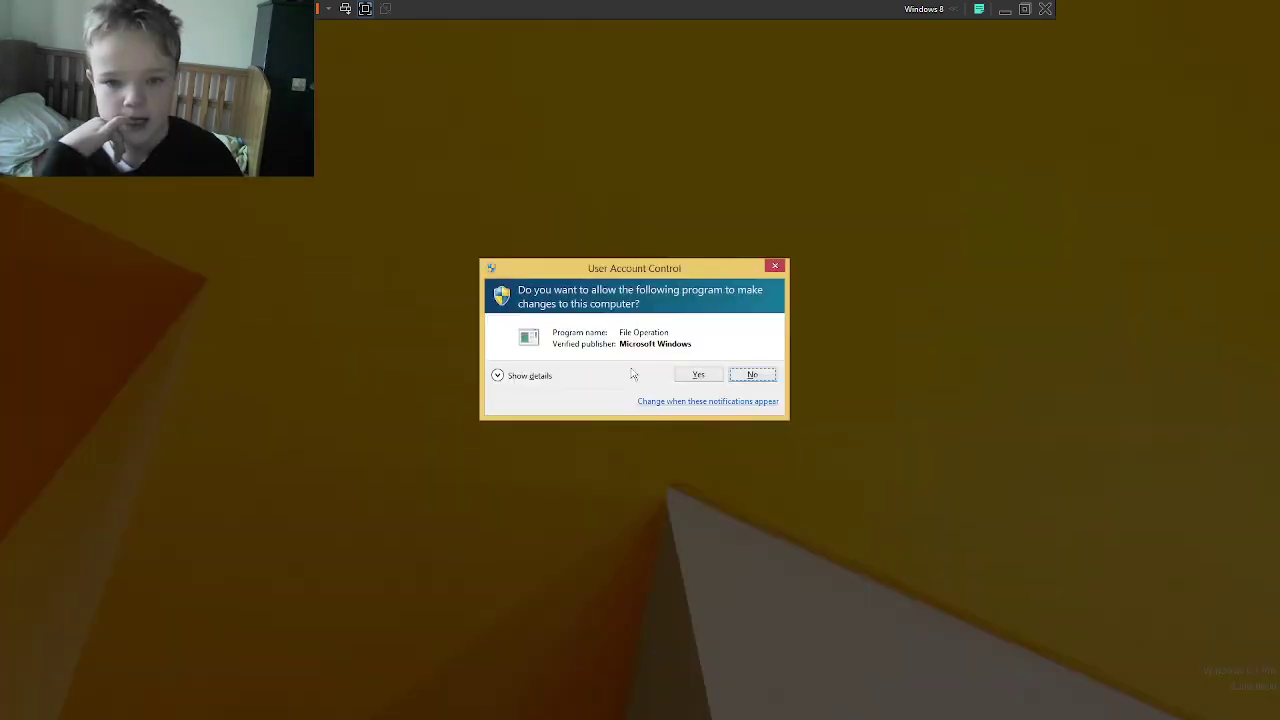
click(684, 373)
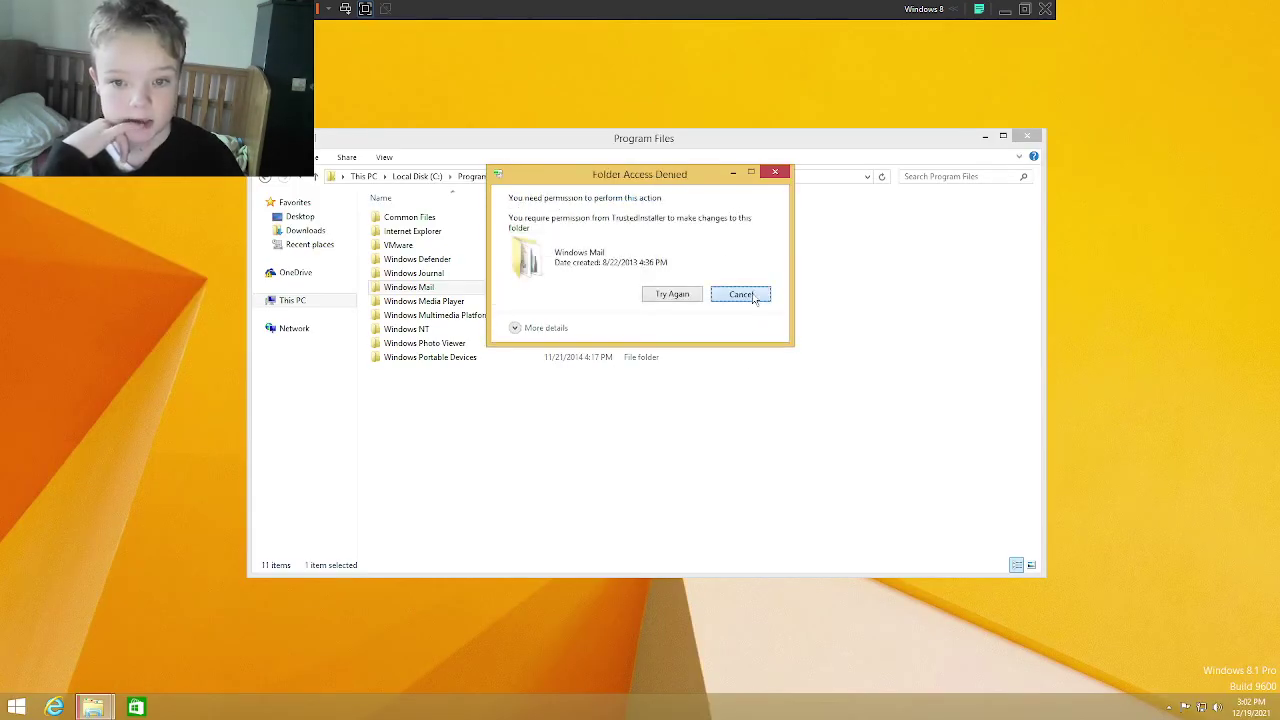
click(740, 295)
click(416, 176)
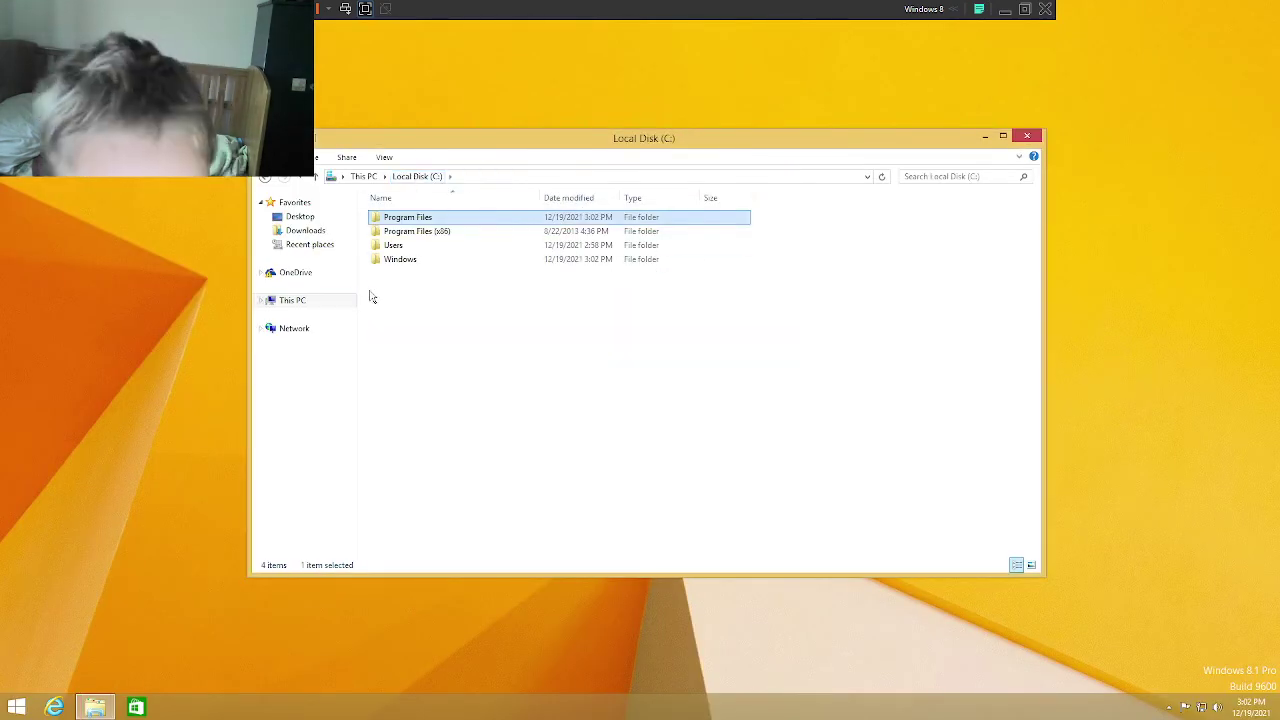
Step: Recycle the 11 Program Files (x86) folders, skipping all protected ones, then close the window
double_click(415, 232)
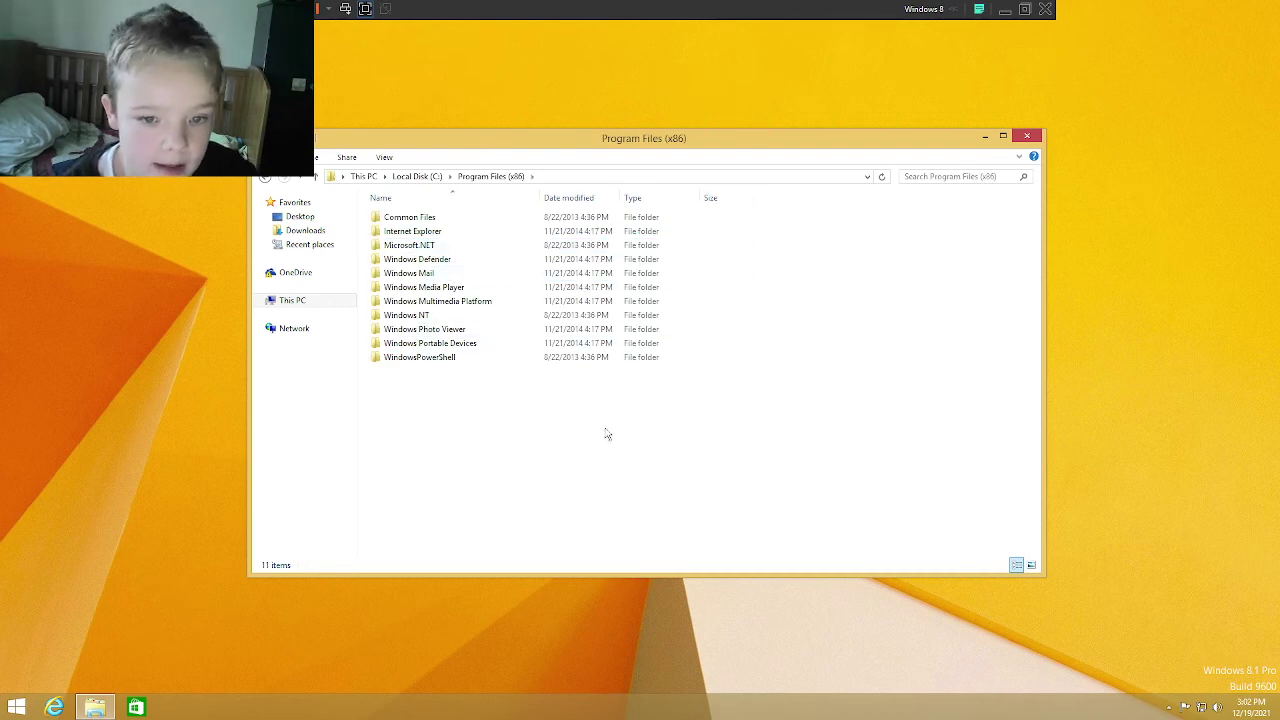
drag(606, 434, 622, 208)
key(Delete)
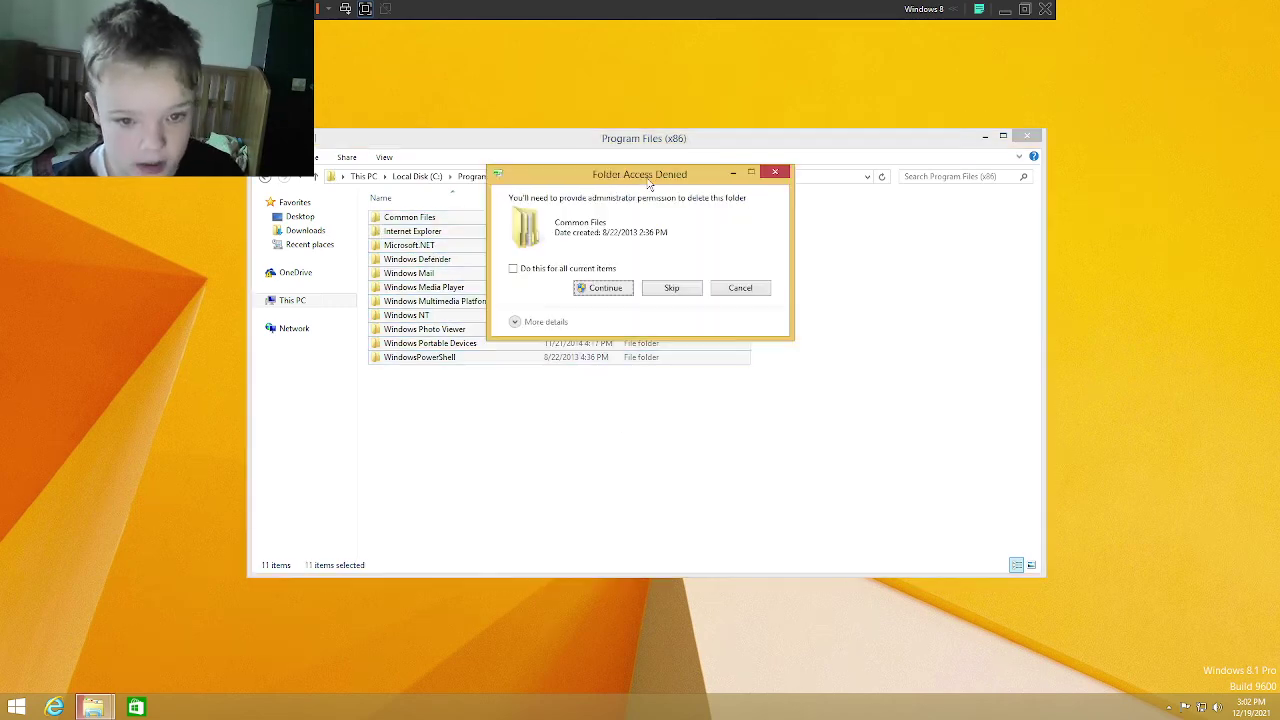
click(513, 268)
click(604, 288)
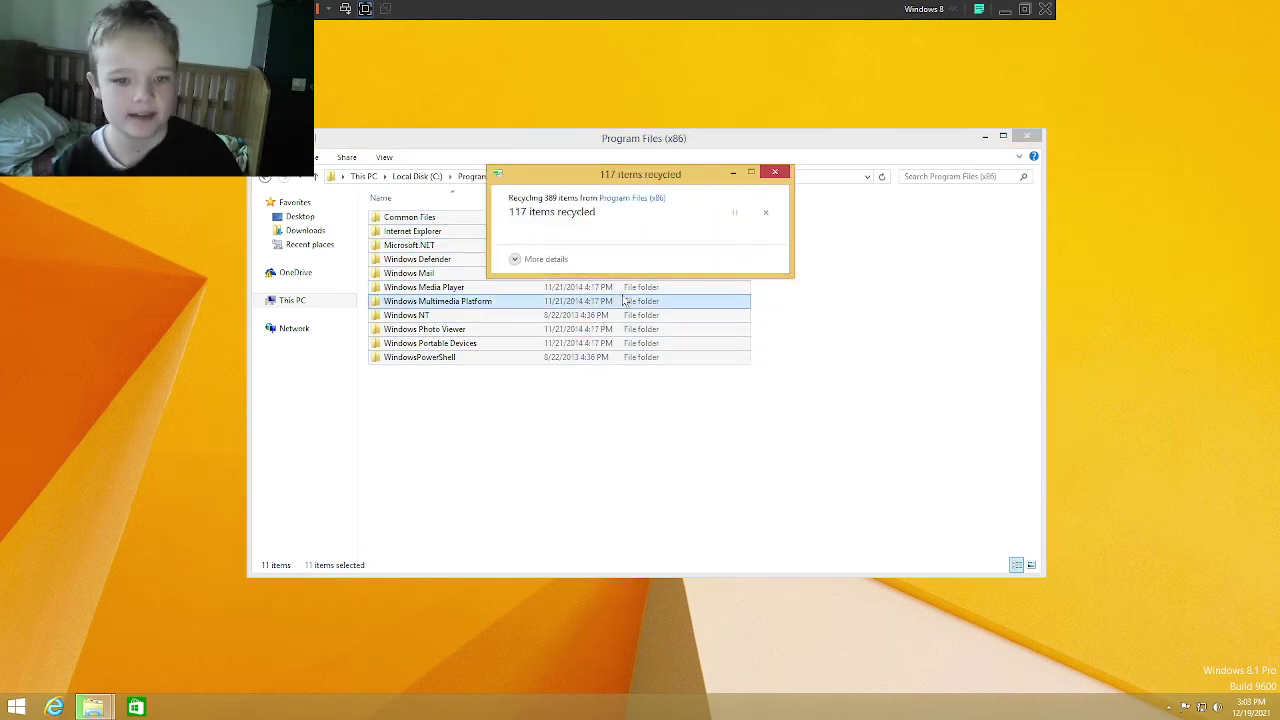
click(705, 374)
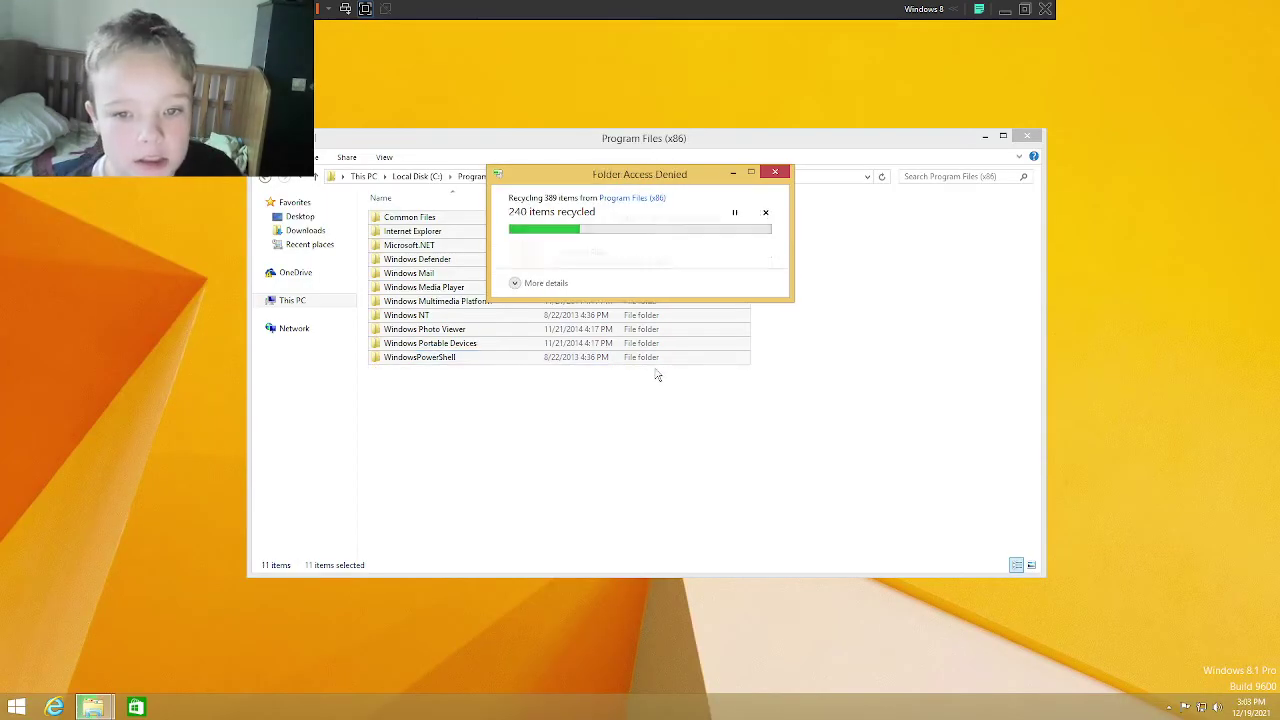
click(513, 298)
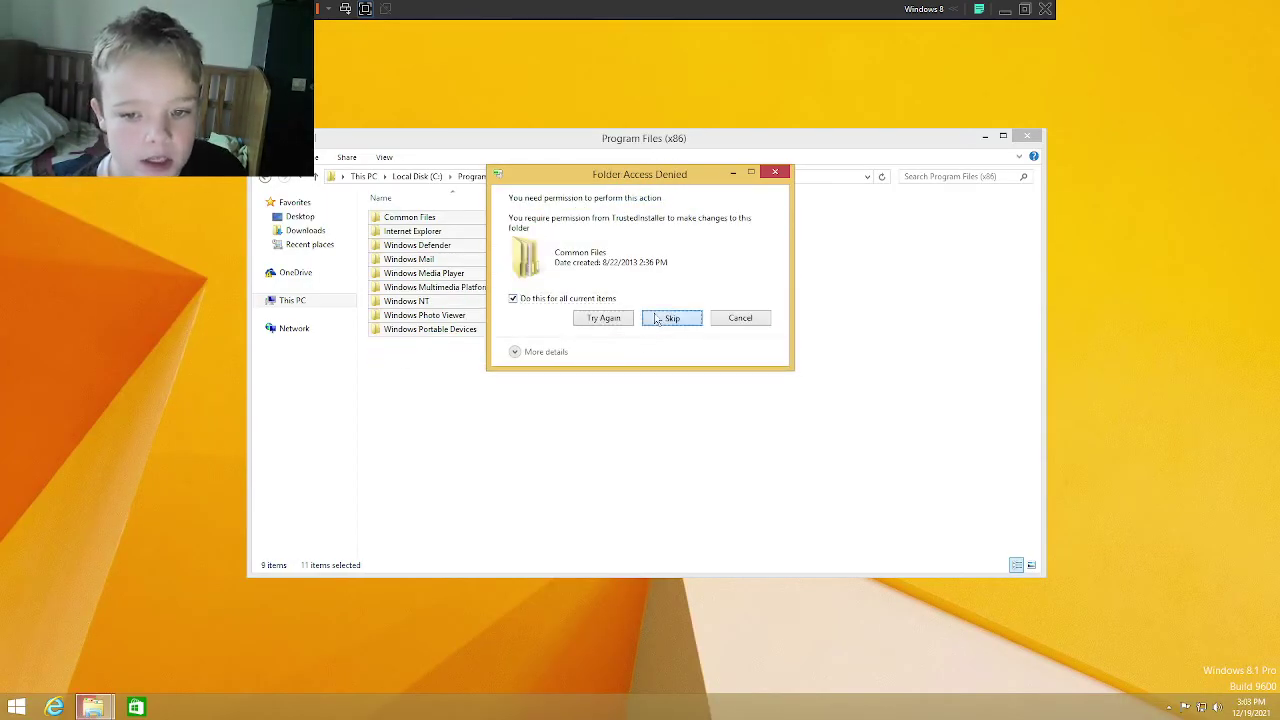
click(660, 318)
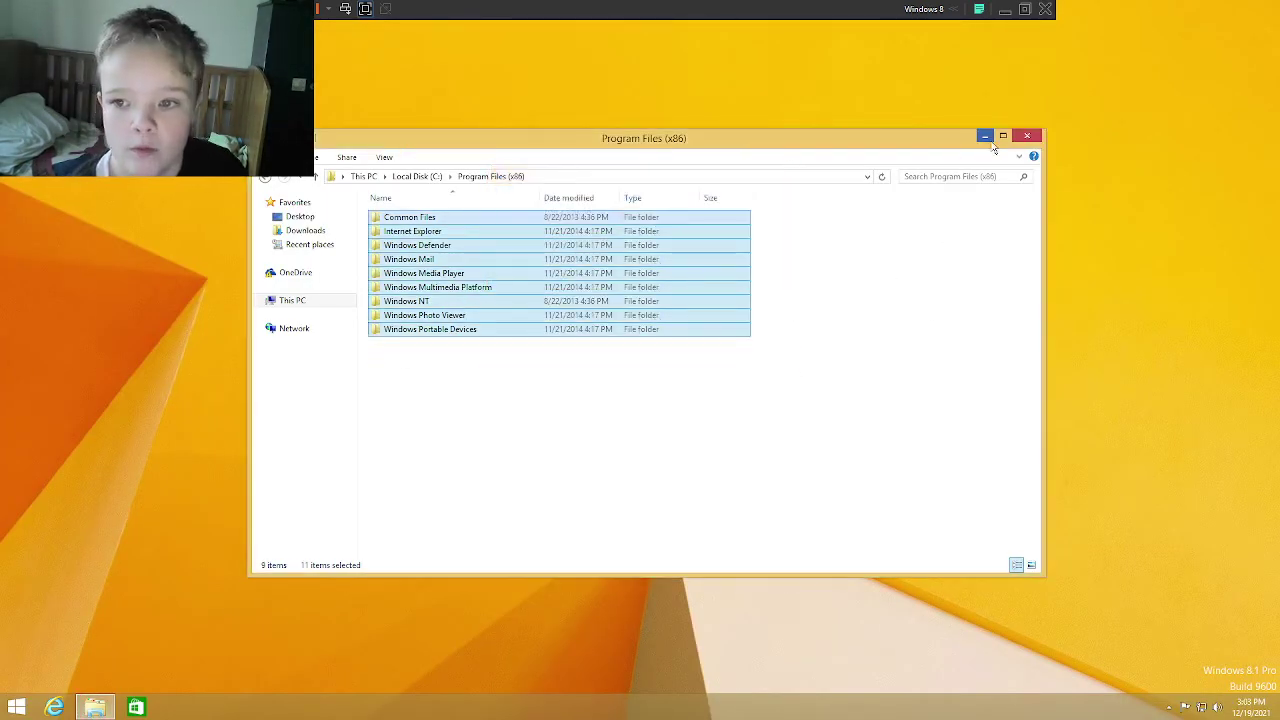
click(1025, 137)
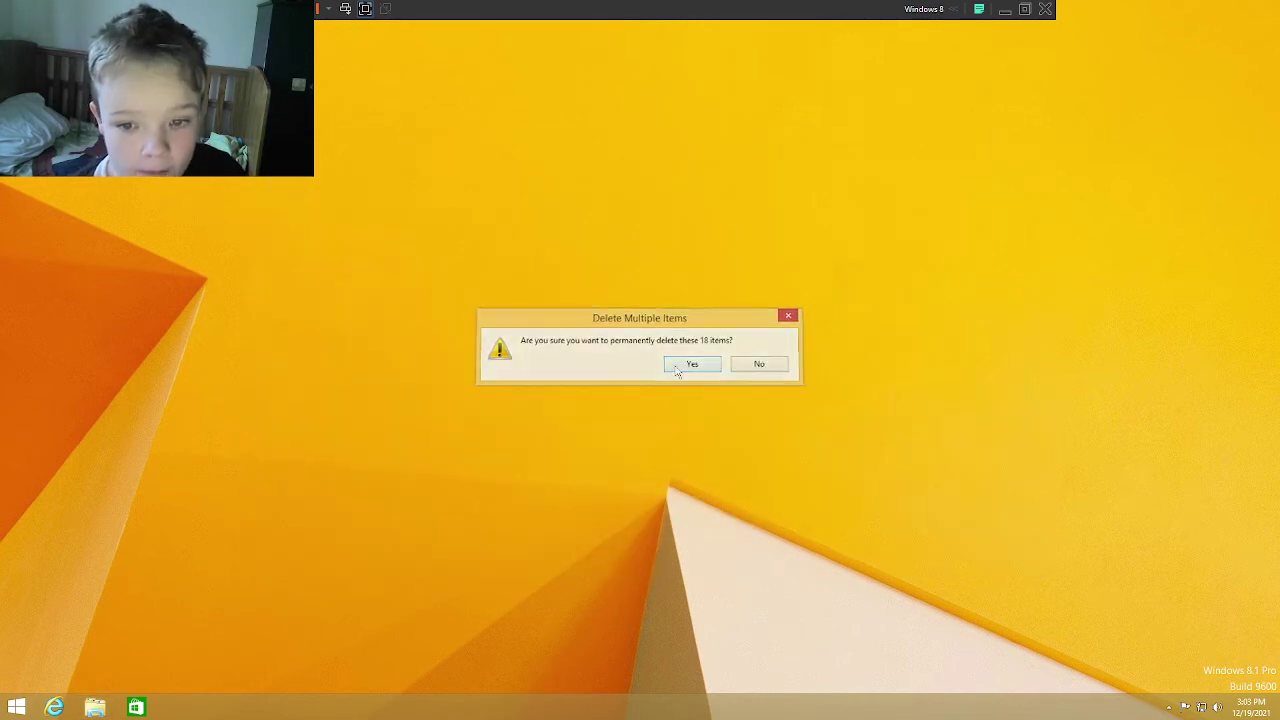
Step: Permanently delete the 18 items including Prefetch with administrator approval, then show the Start screen
click(676, 368)
click(590, 294)
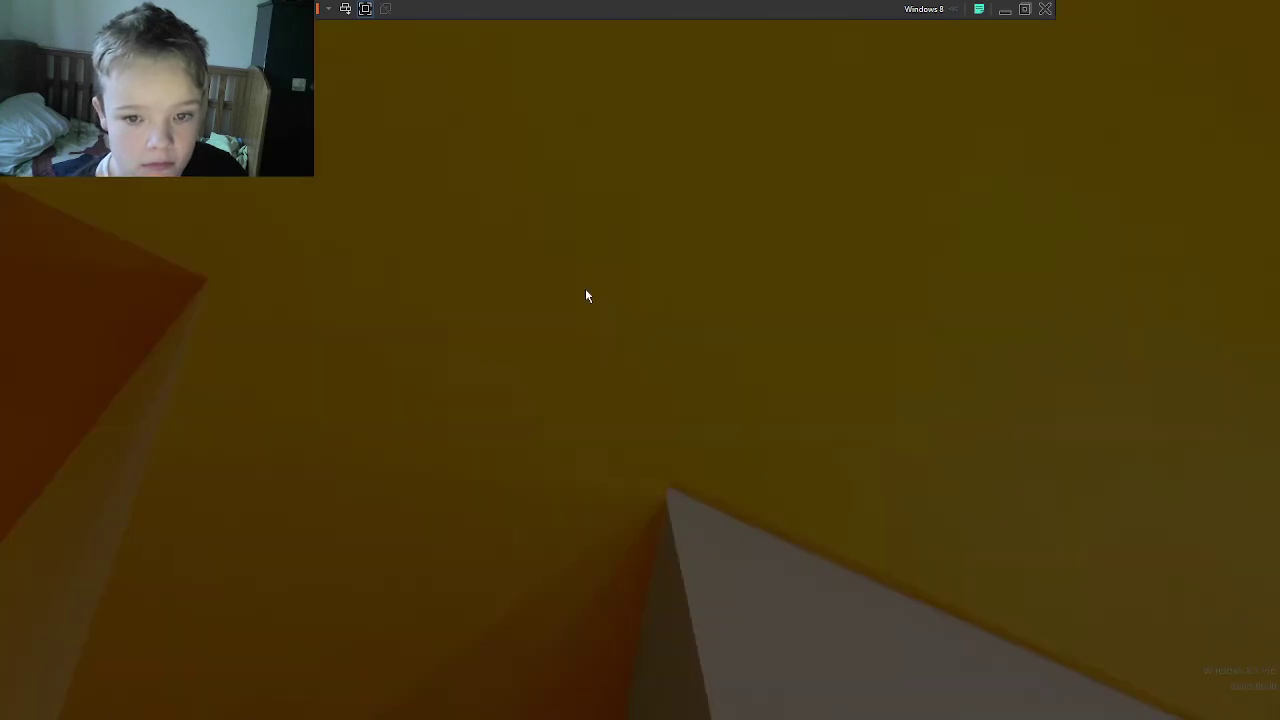
click(711, 377)
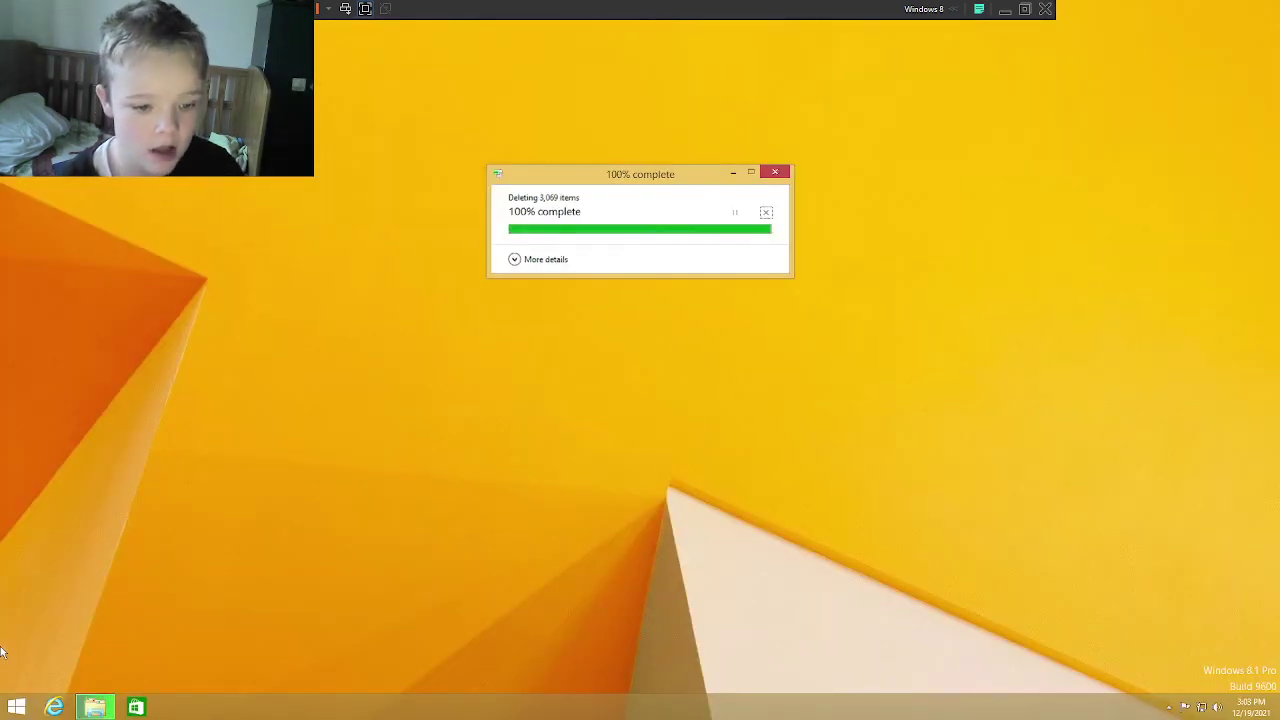
click(22, 702)
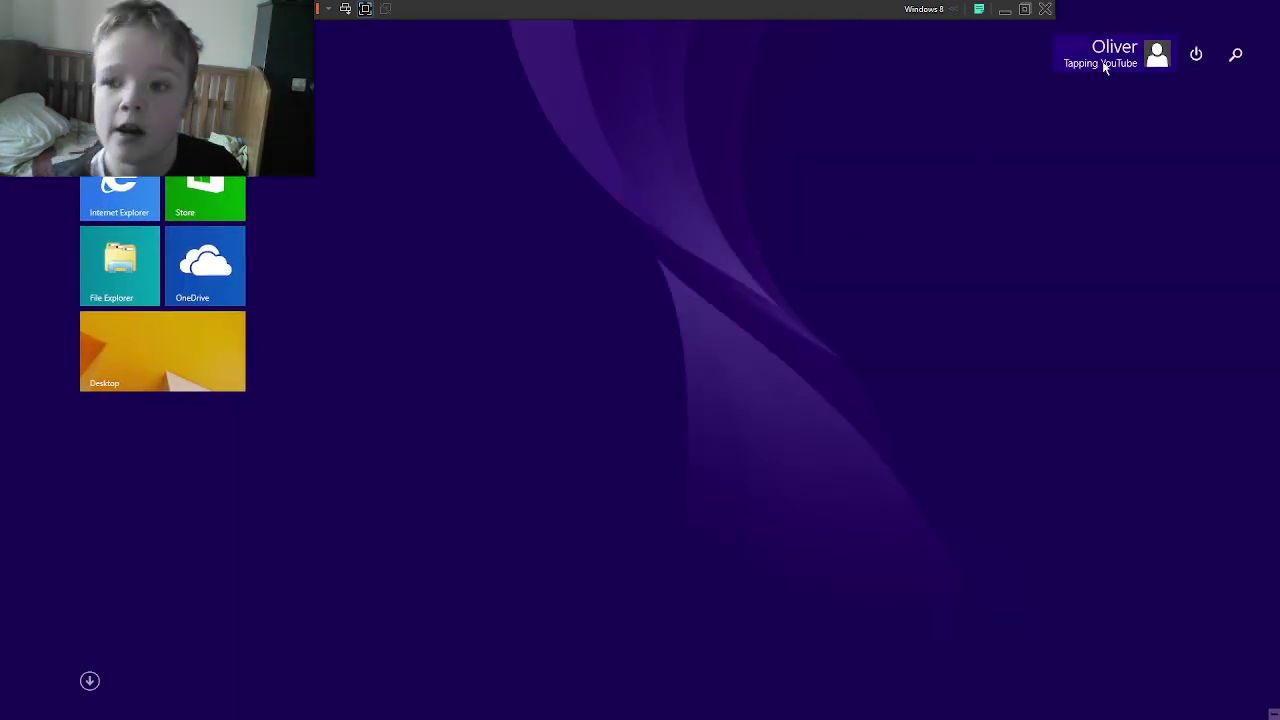
Step: Restart the VM, submit the BIOS password, and sign in with the picture password
click(1196, 54)
click(1186, 143)
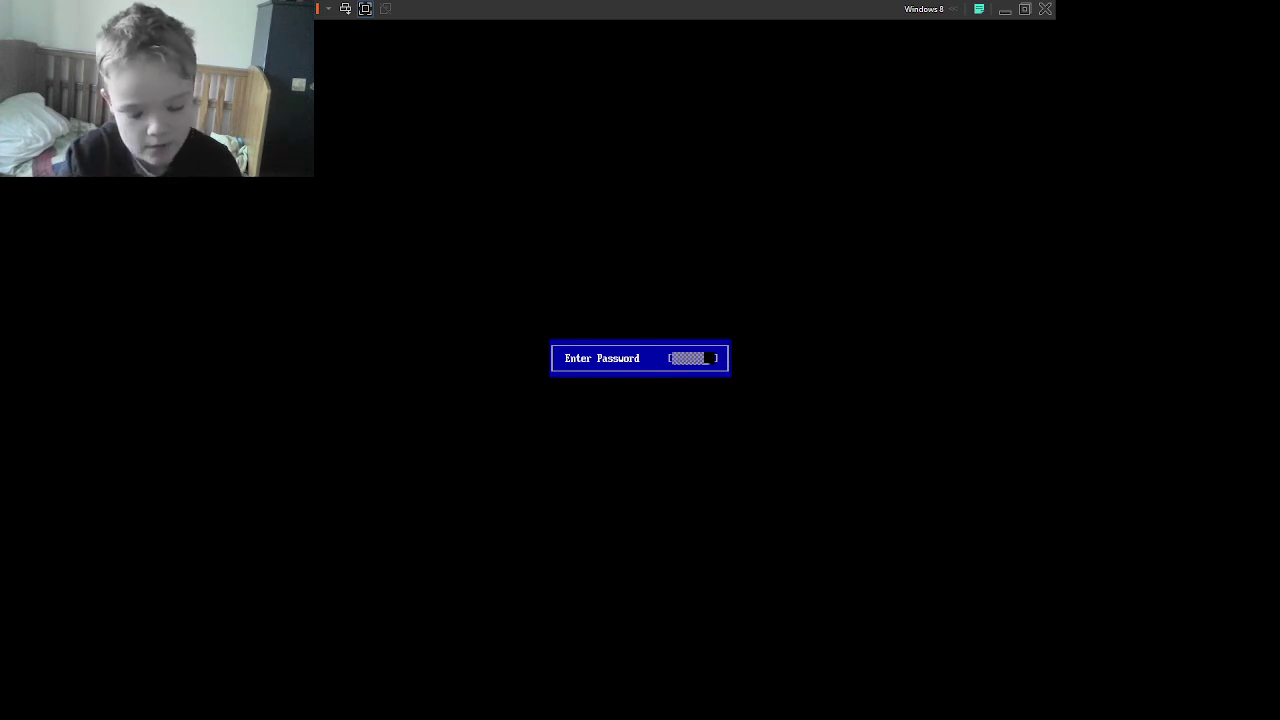
key(Return)
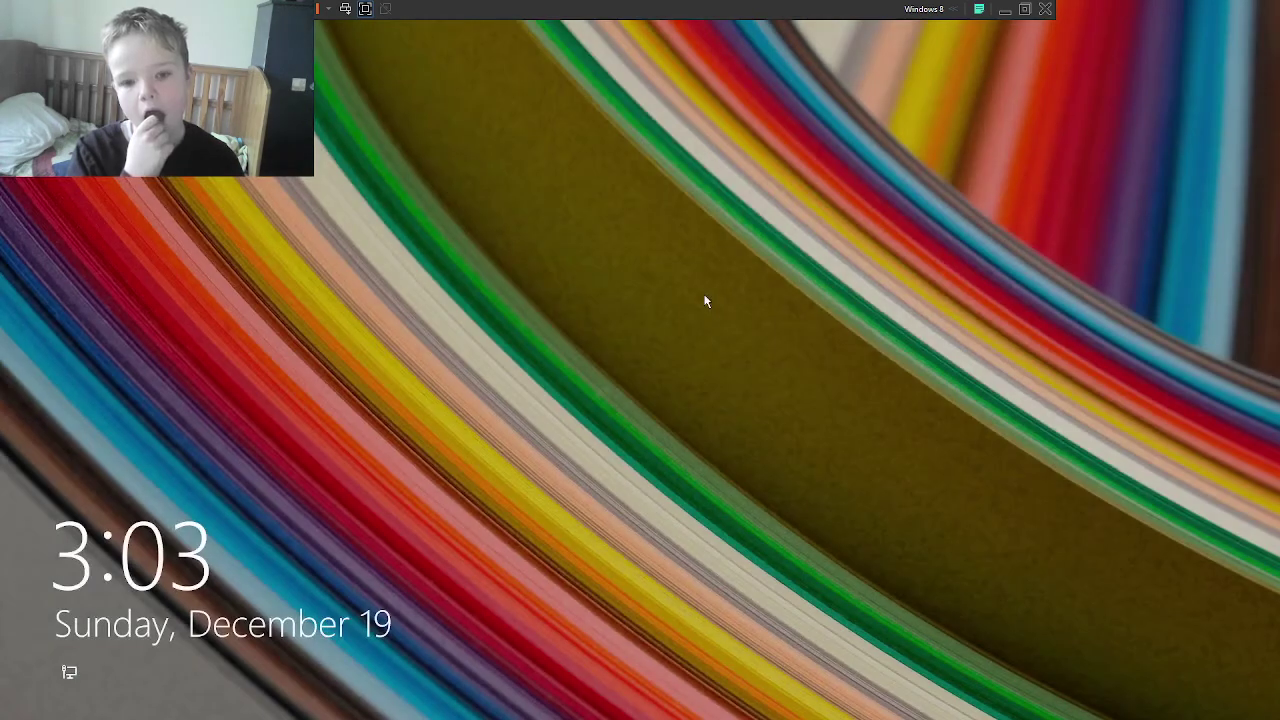
click(705, 301)
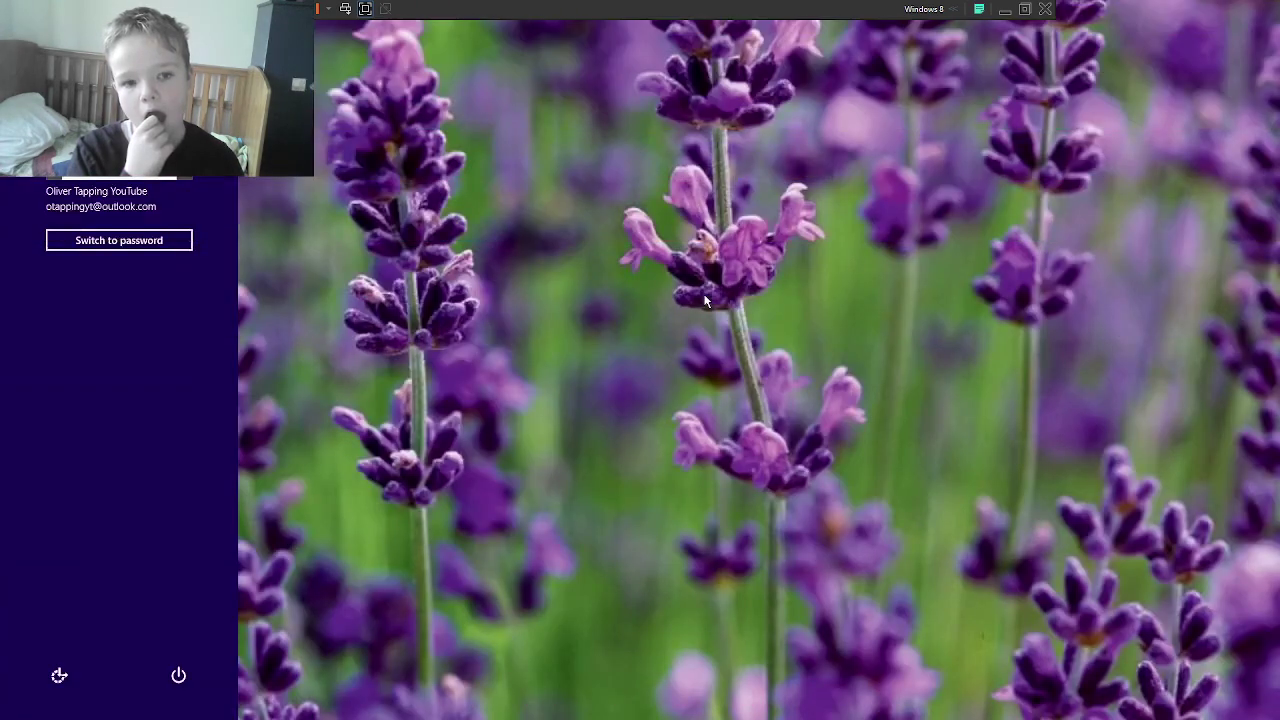
click(762, 447)
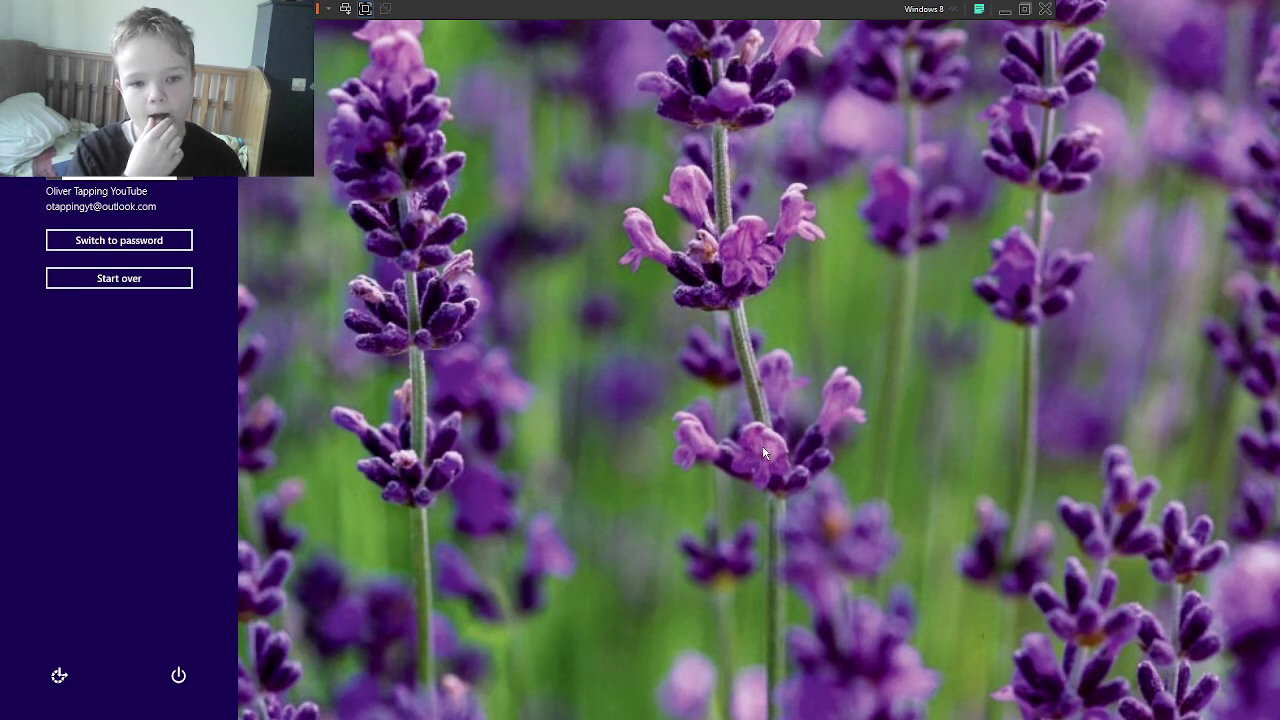
click(763, 452)
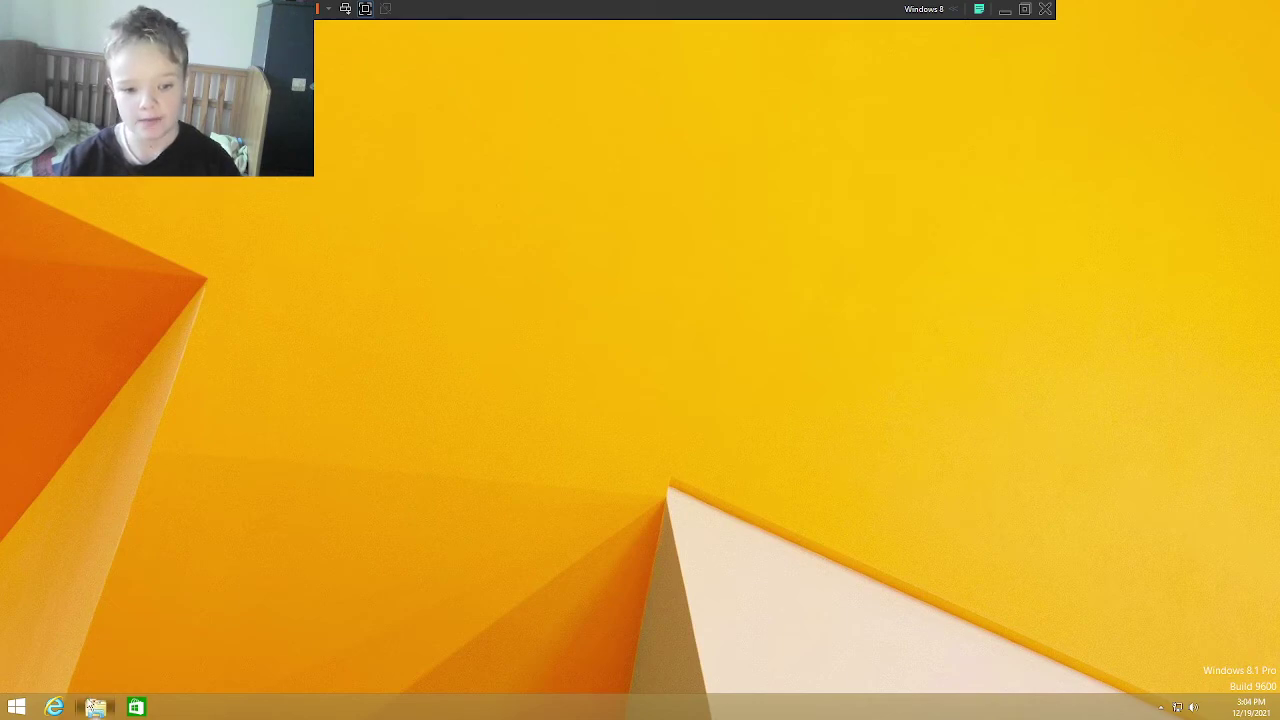
Step: Browse to Local Disk (C:) > Users and select the admin folder
click(94, 707)
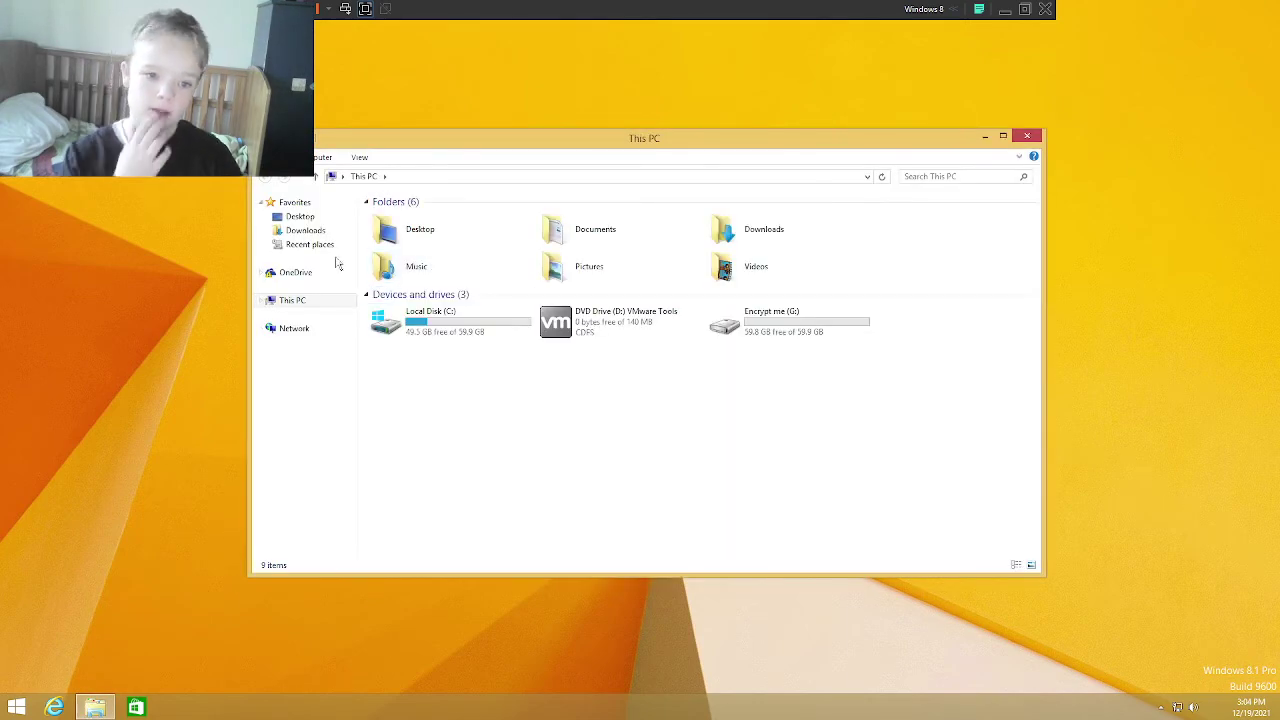
click(497, 330)
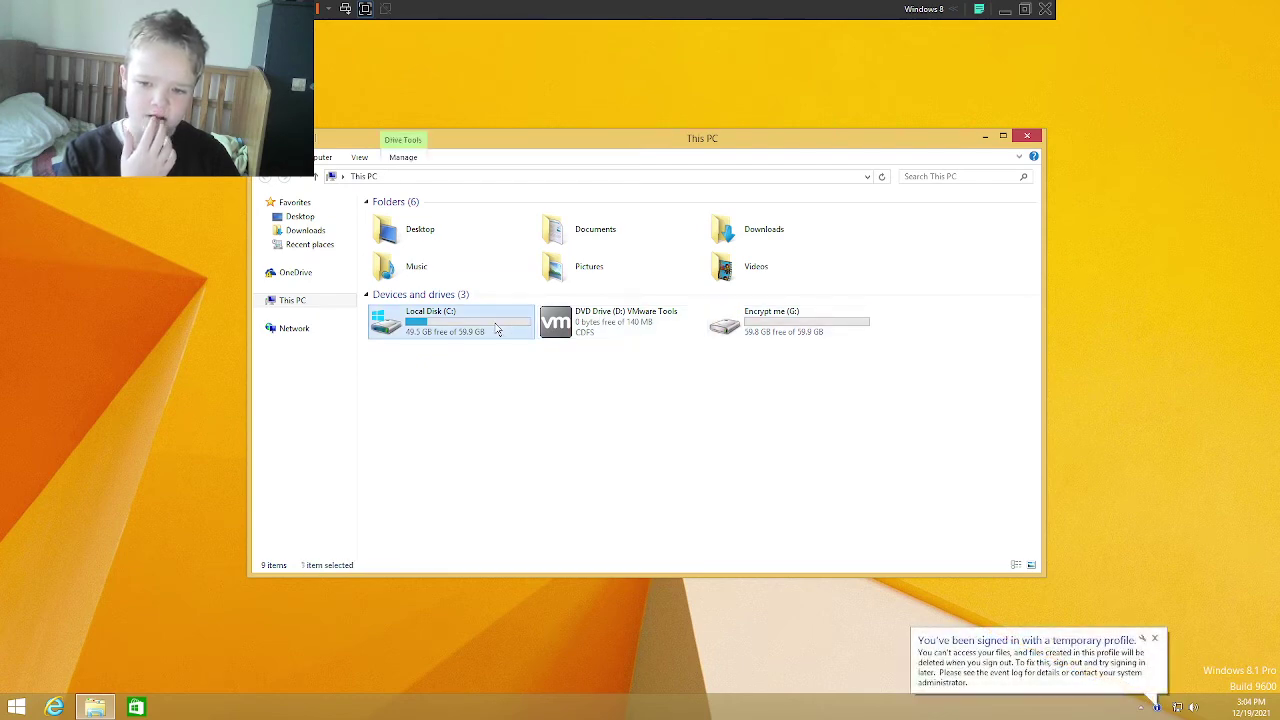
double_click(497, 330)
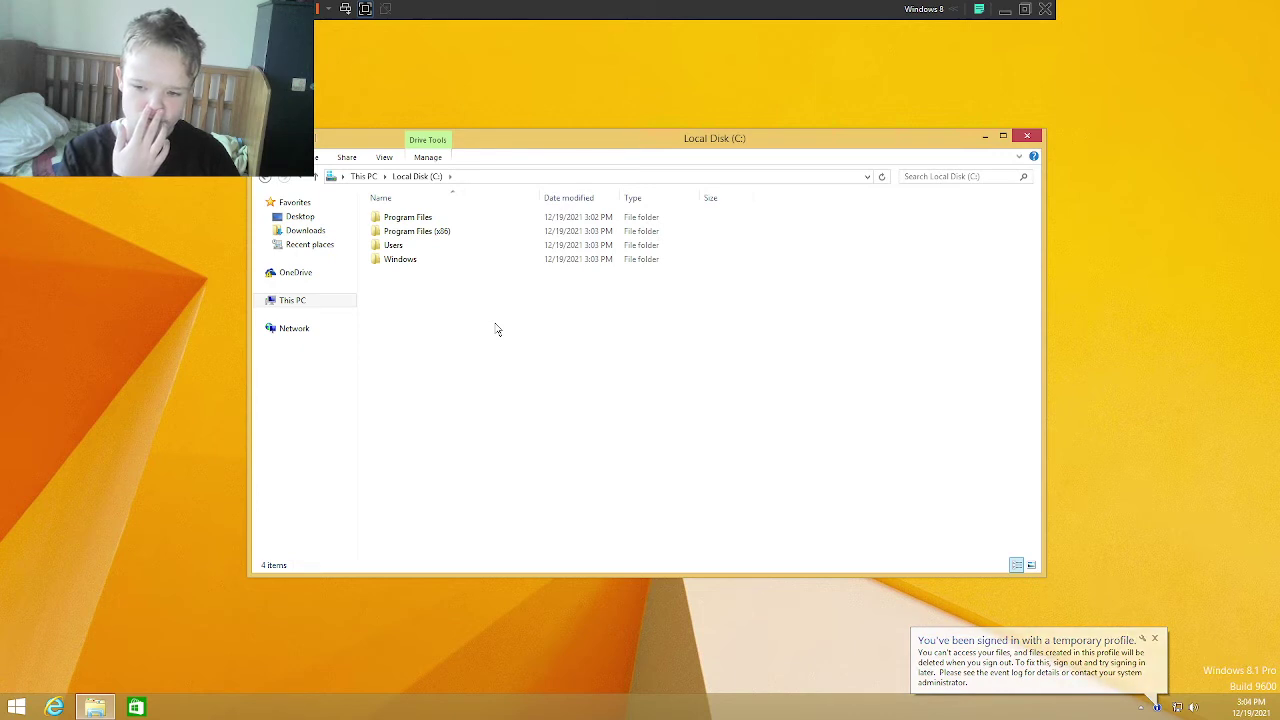
double_click(420, 245)
click(418, 220)
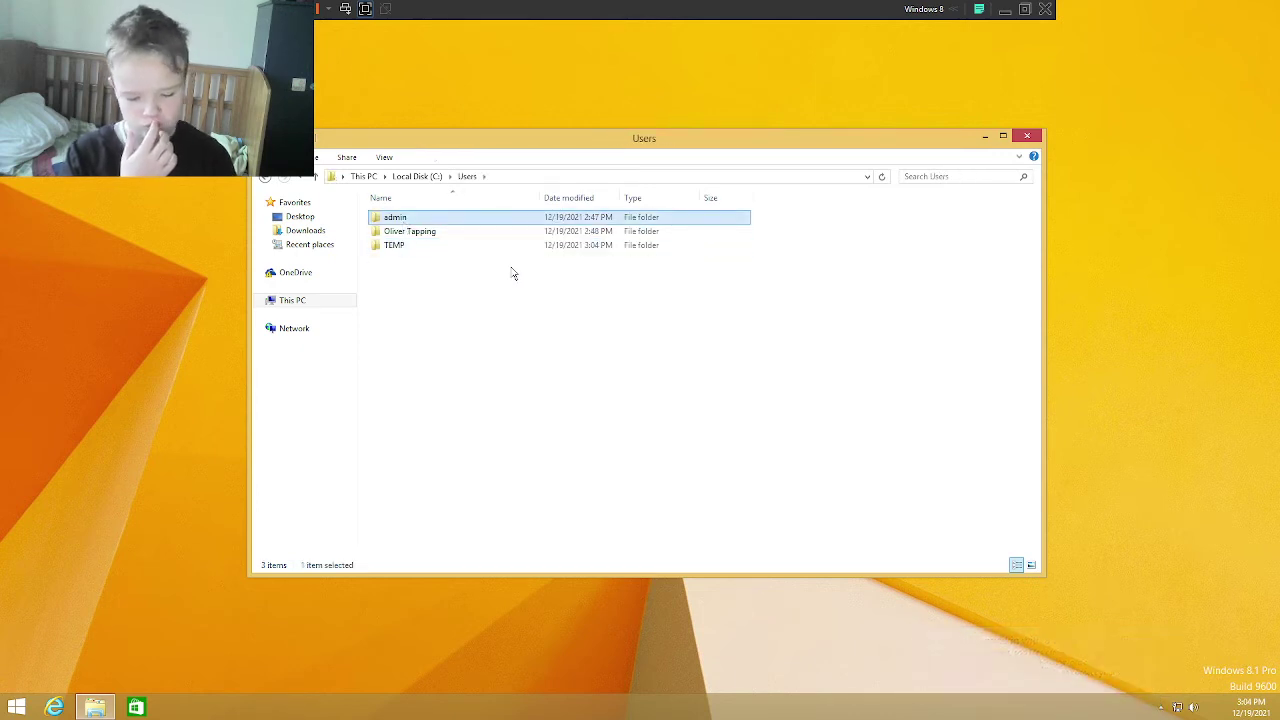
Step: Delete the admin folder's contents as administrator, skipping protected system files
key(Delete)
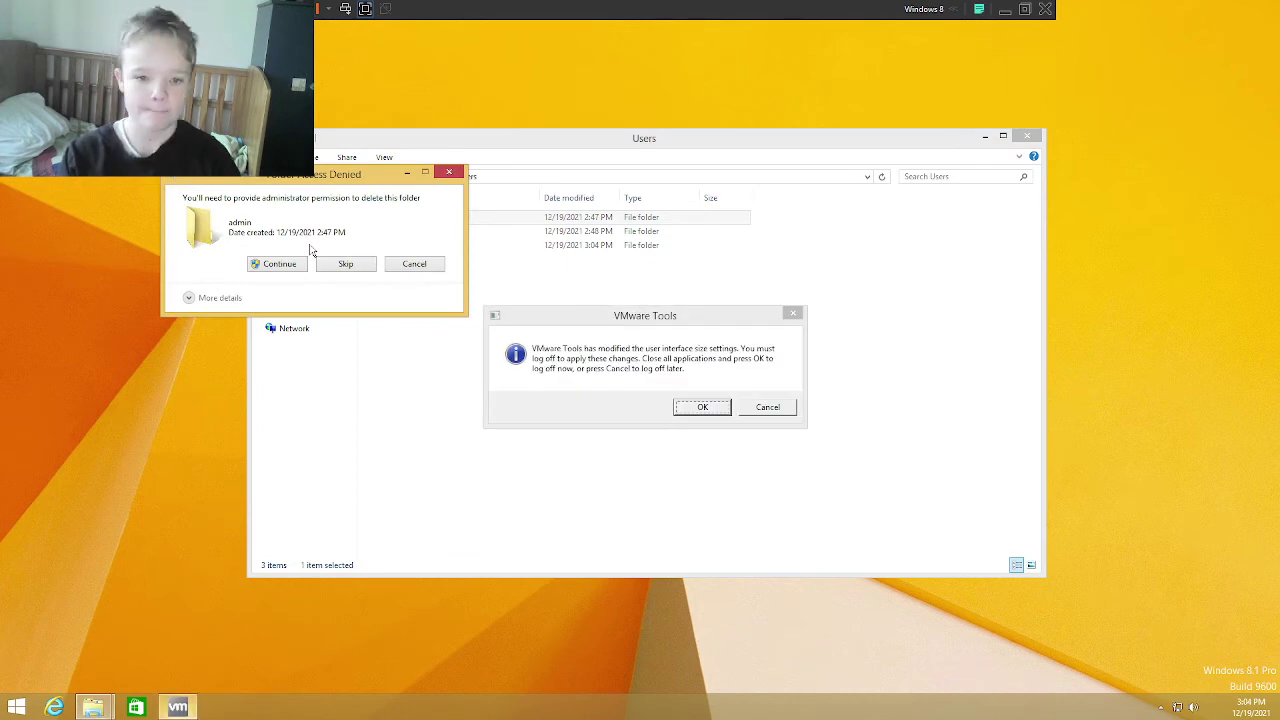
click(280, 264)
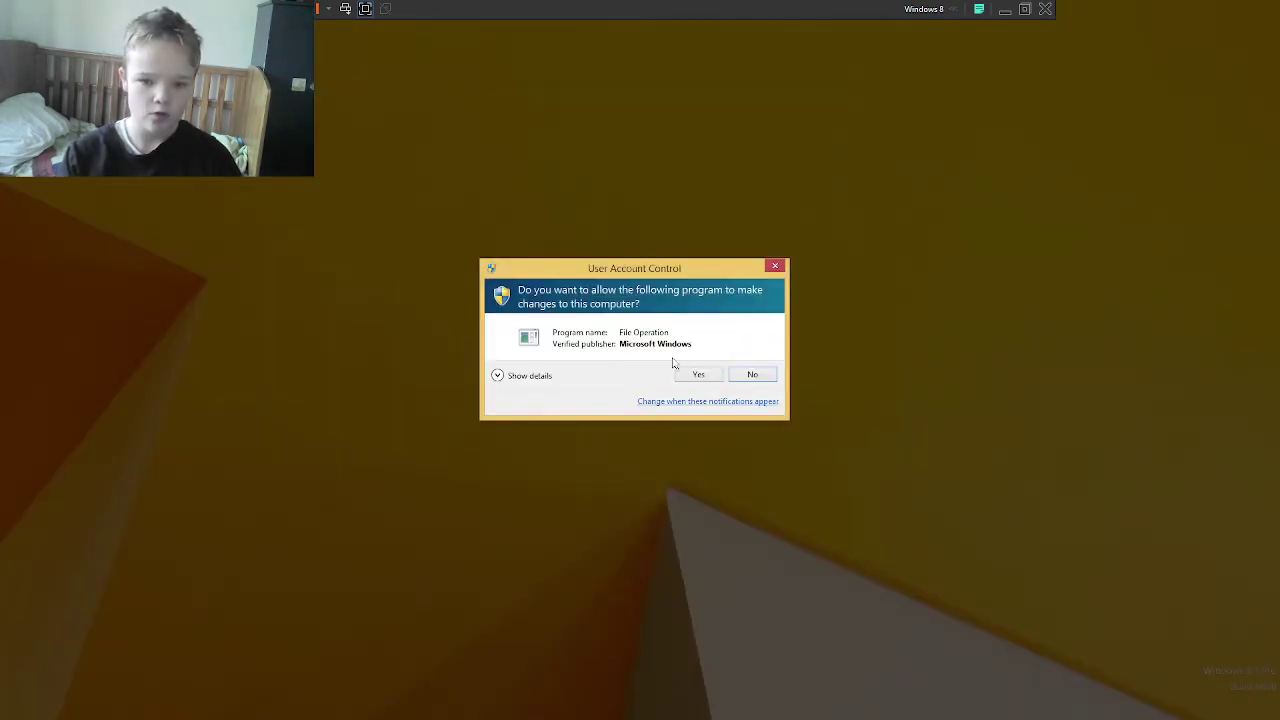
click(695, 372)
click(766, 406)
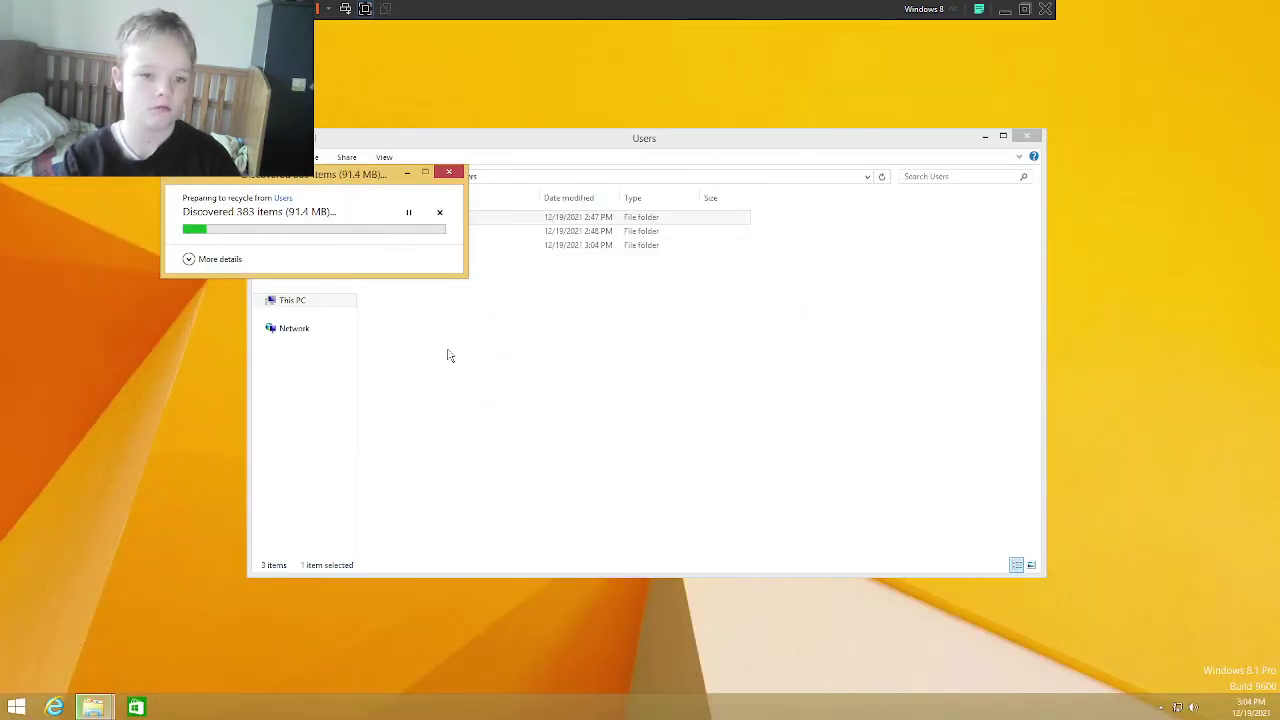
click(190, 259)
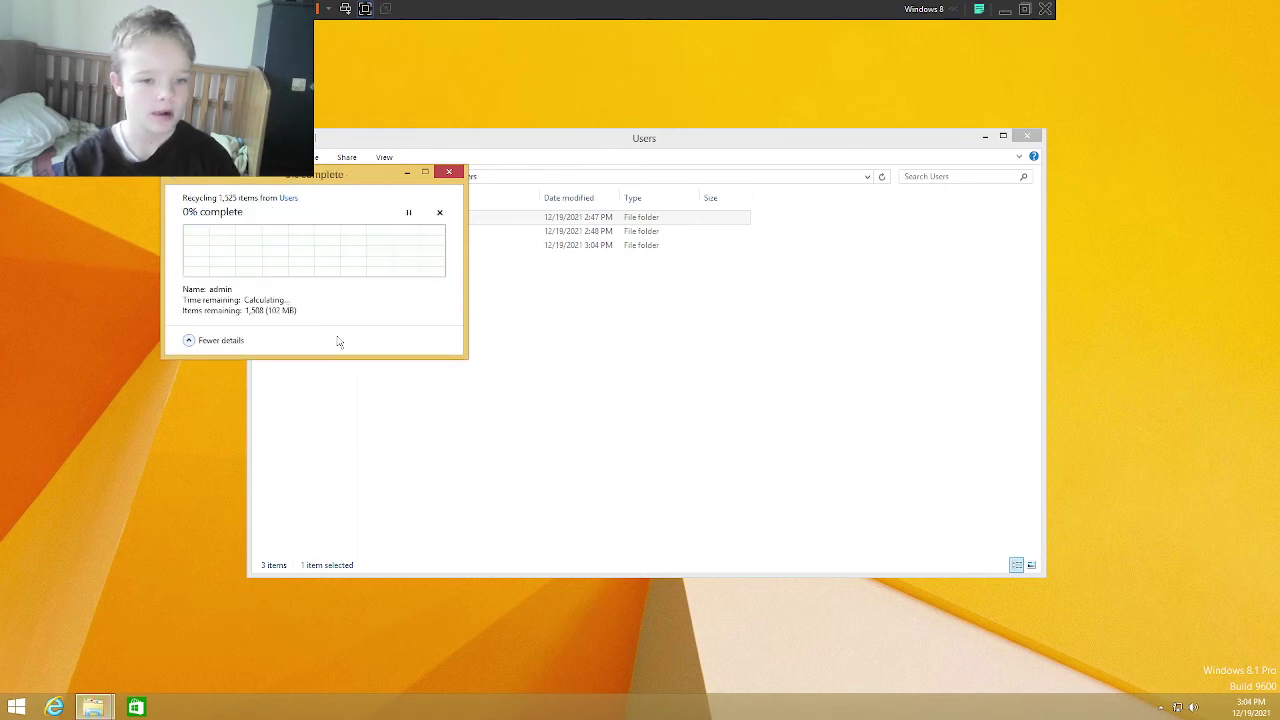
click(345, 284)
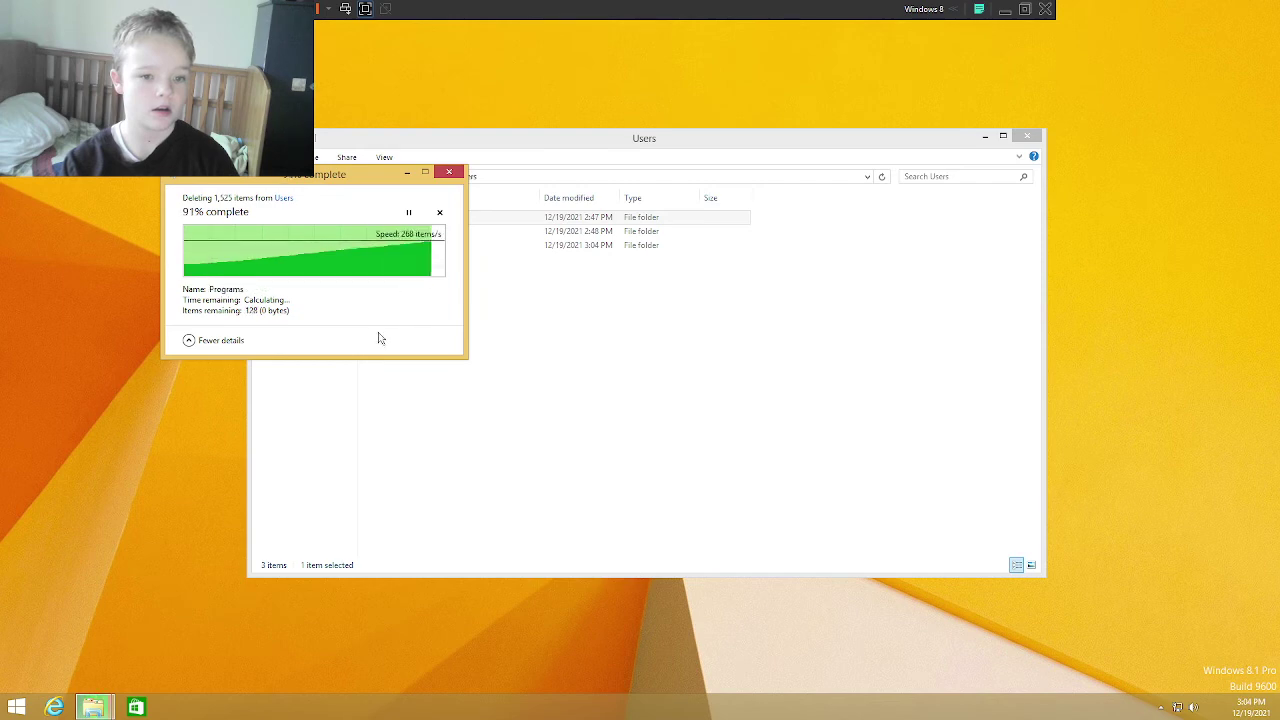
click(341, 318)
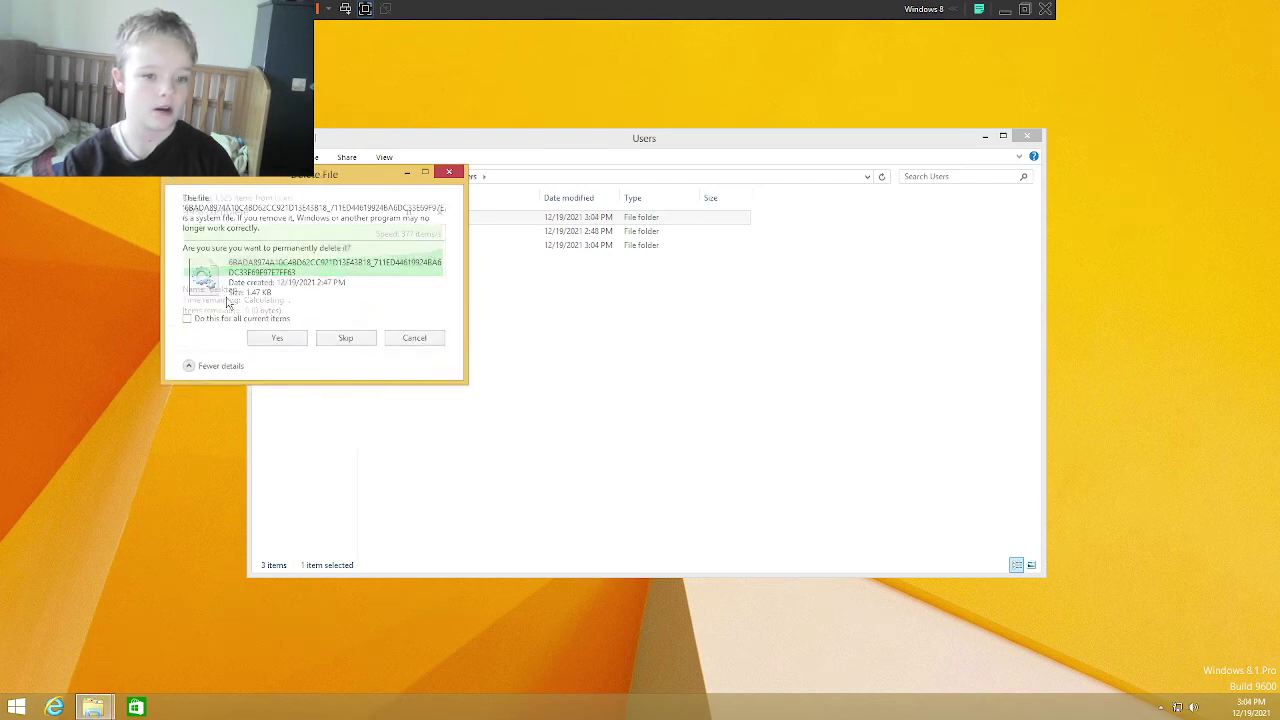
click(345, 338)
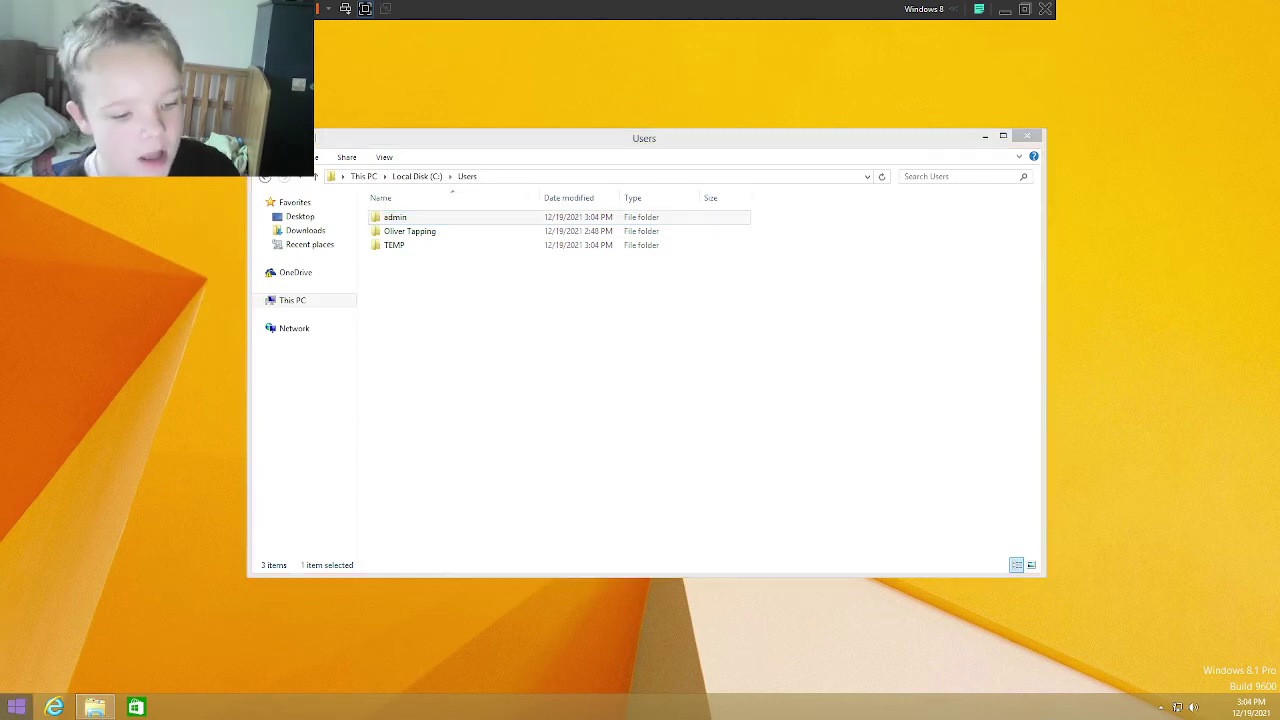
click(10, 708)
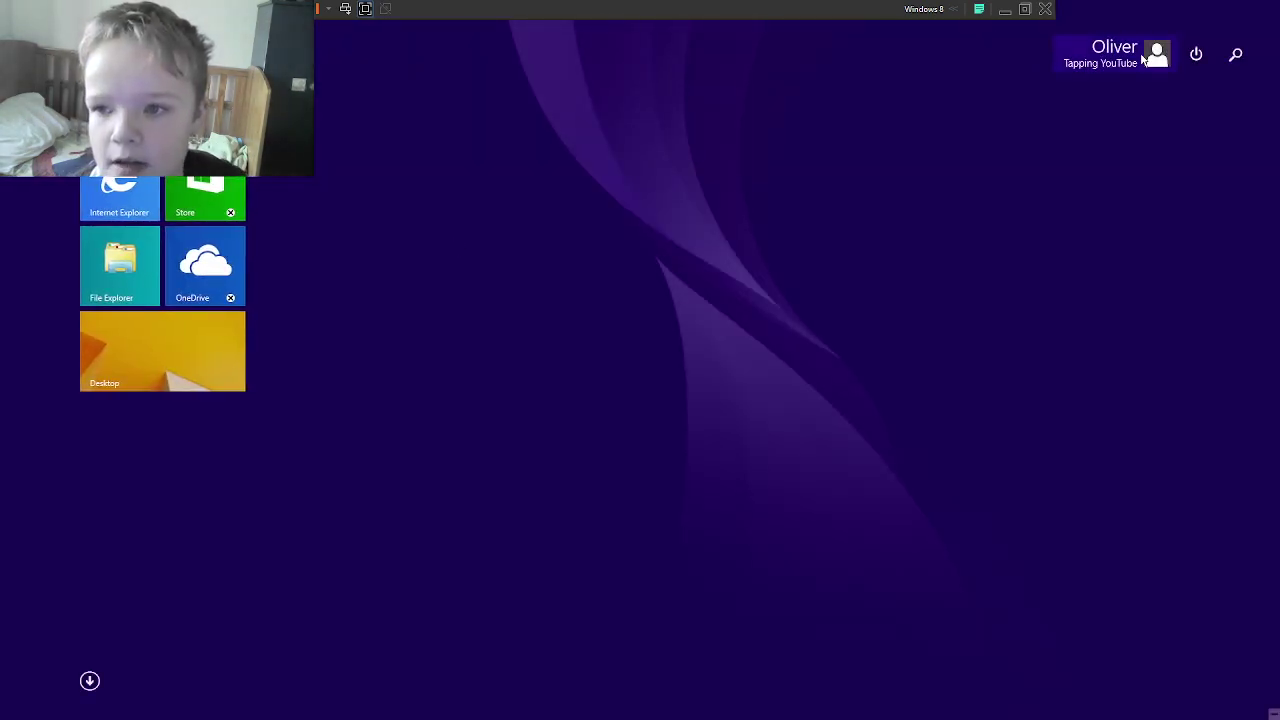
Step: Get from the Start screen back to the desktop's File Explorer via the OneDrive tile
click(1143, 59)
click(1143, 59)
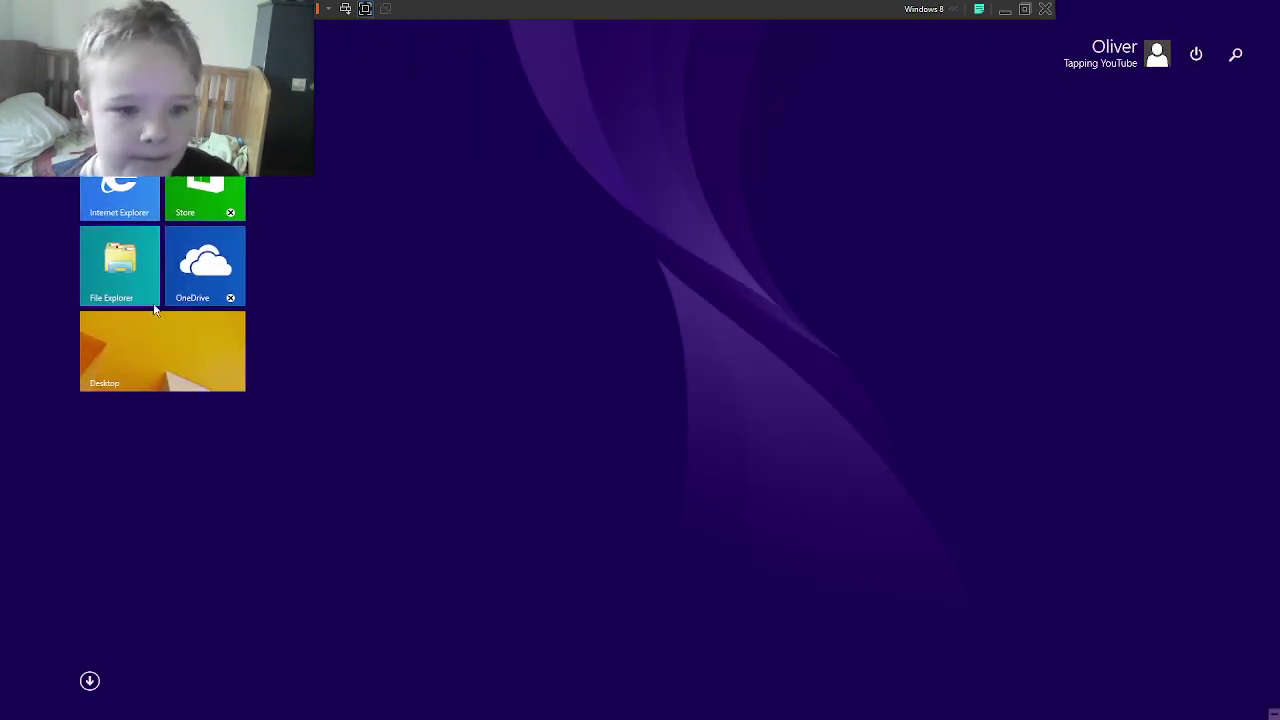
click(230, 295)
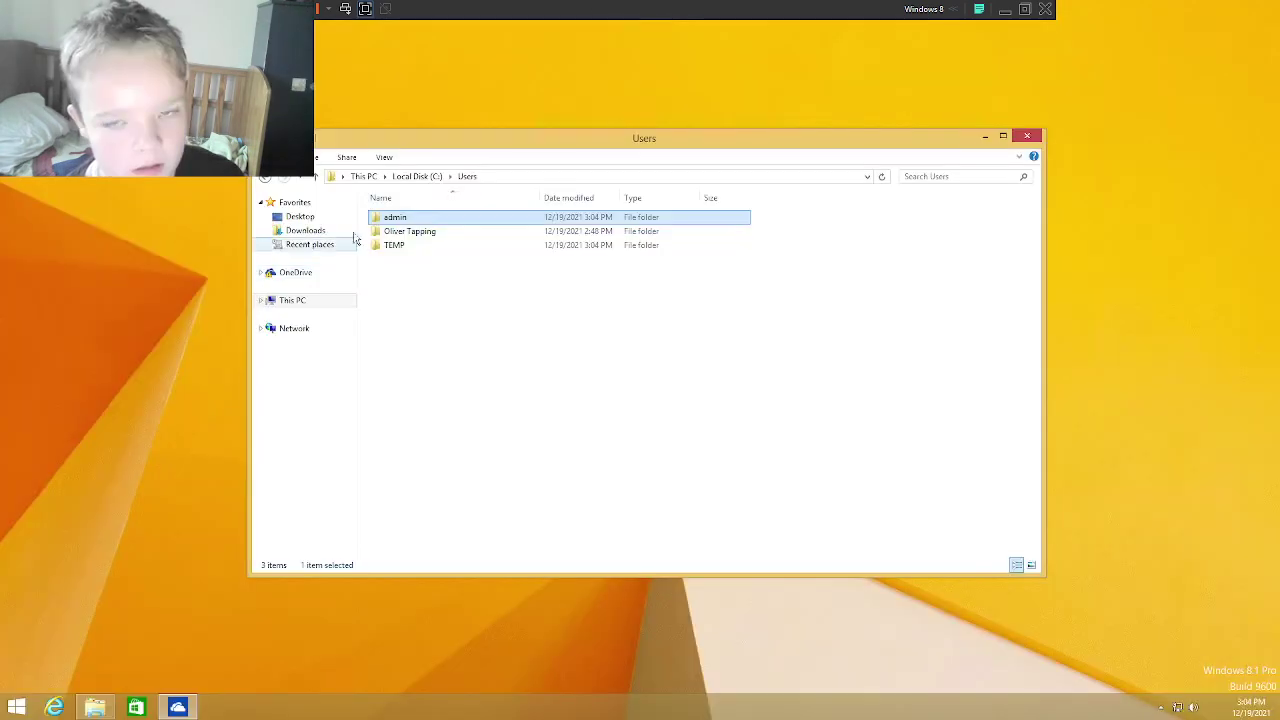
click(405, 231)
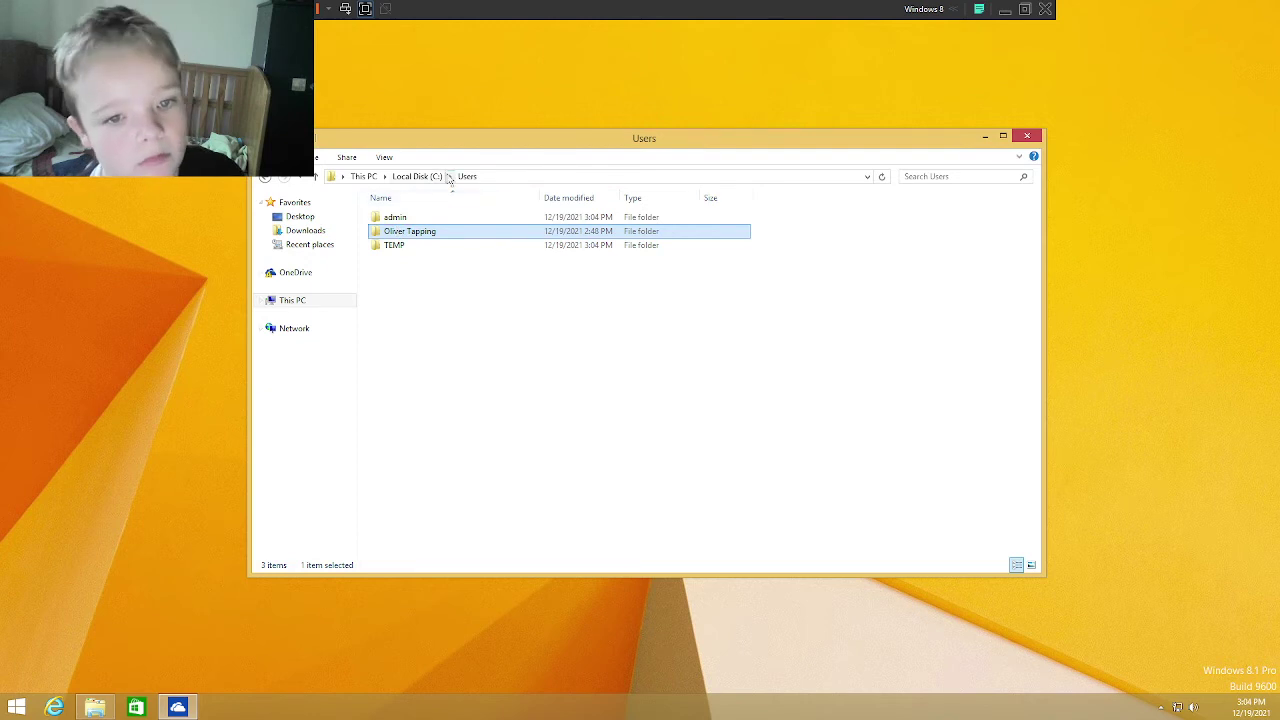
Step: Open Program Files (x86) on Local Disk (C:) and launch Internet Explorer
click(417, 176)
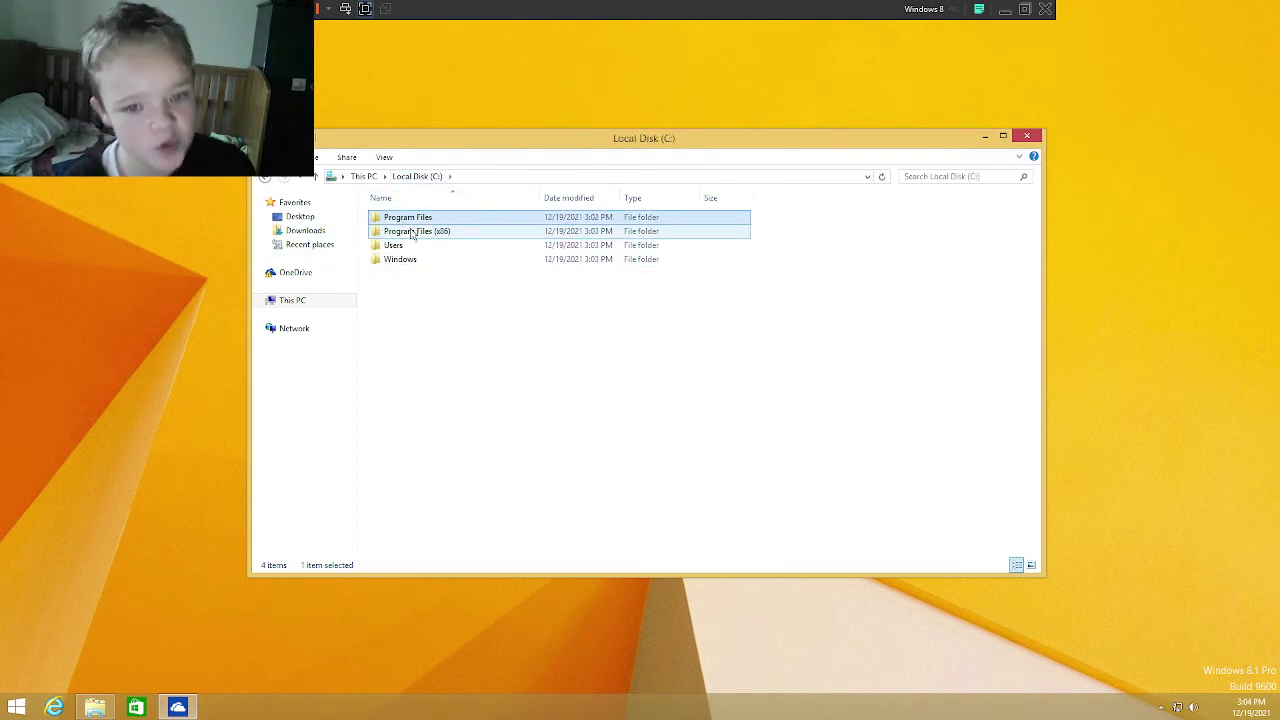
double_click(412, 231)
click(65, 706)
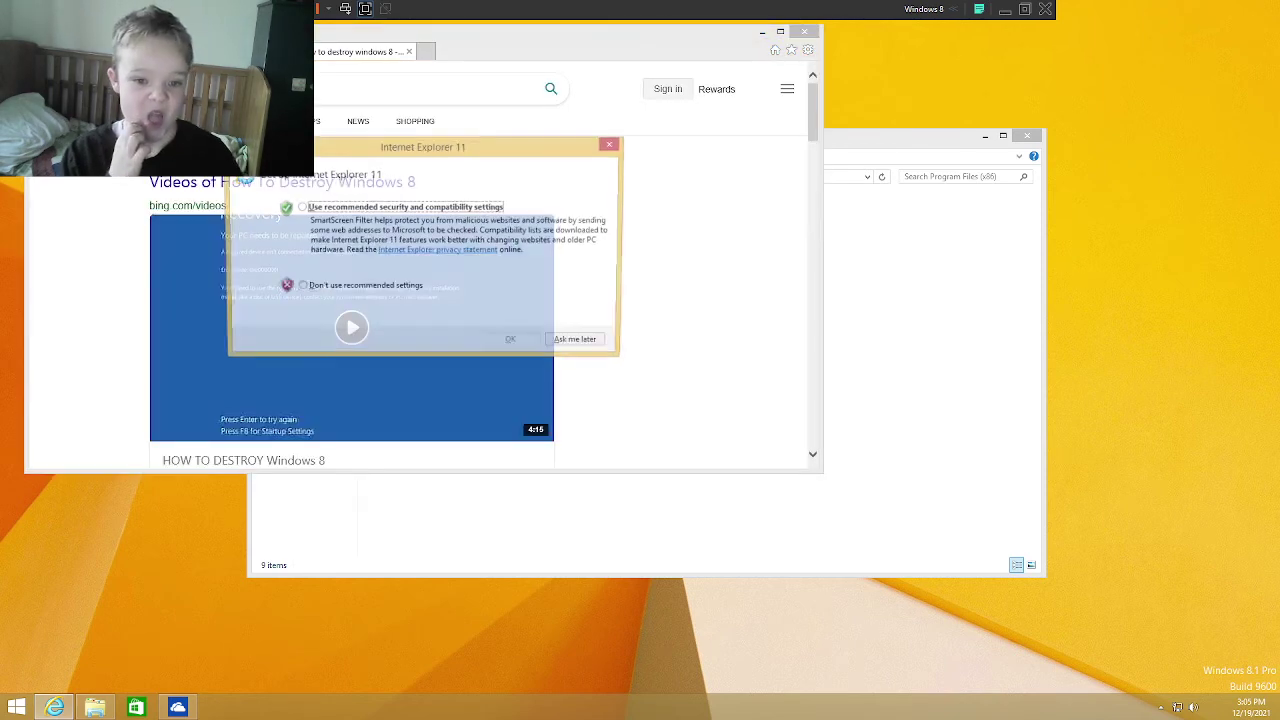
Step: Accept recommended IE settings, close the default-browser prompt, and save the cookie preferences
click(366, 210)
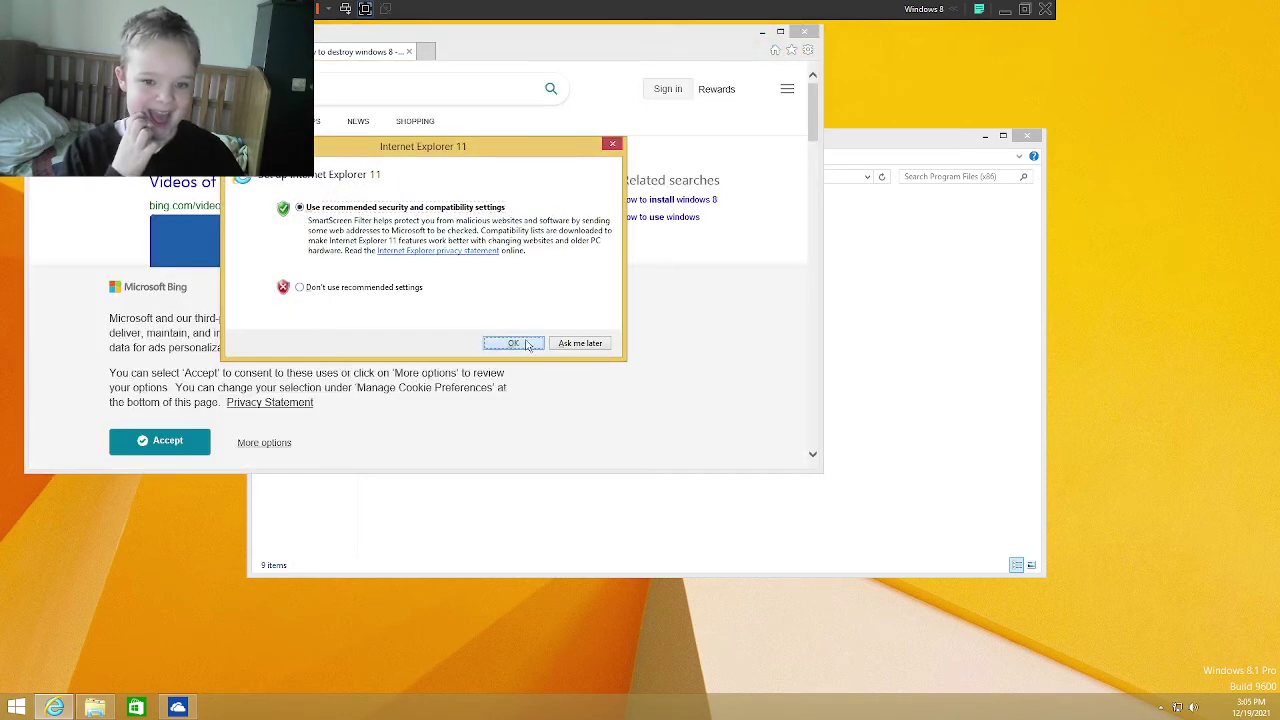
click(513, 343)
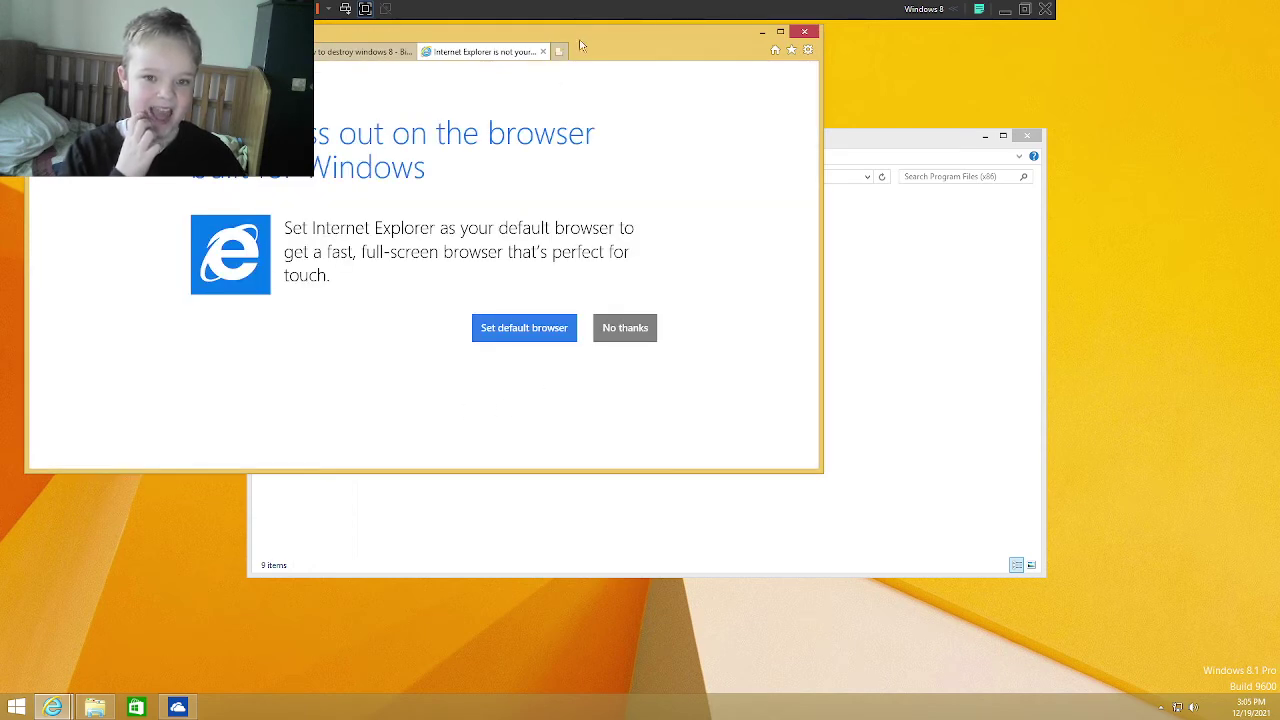
click(544, 52)
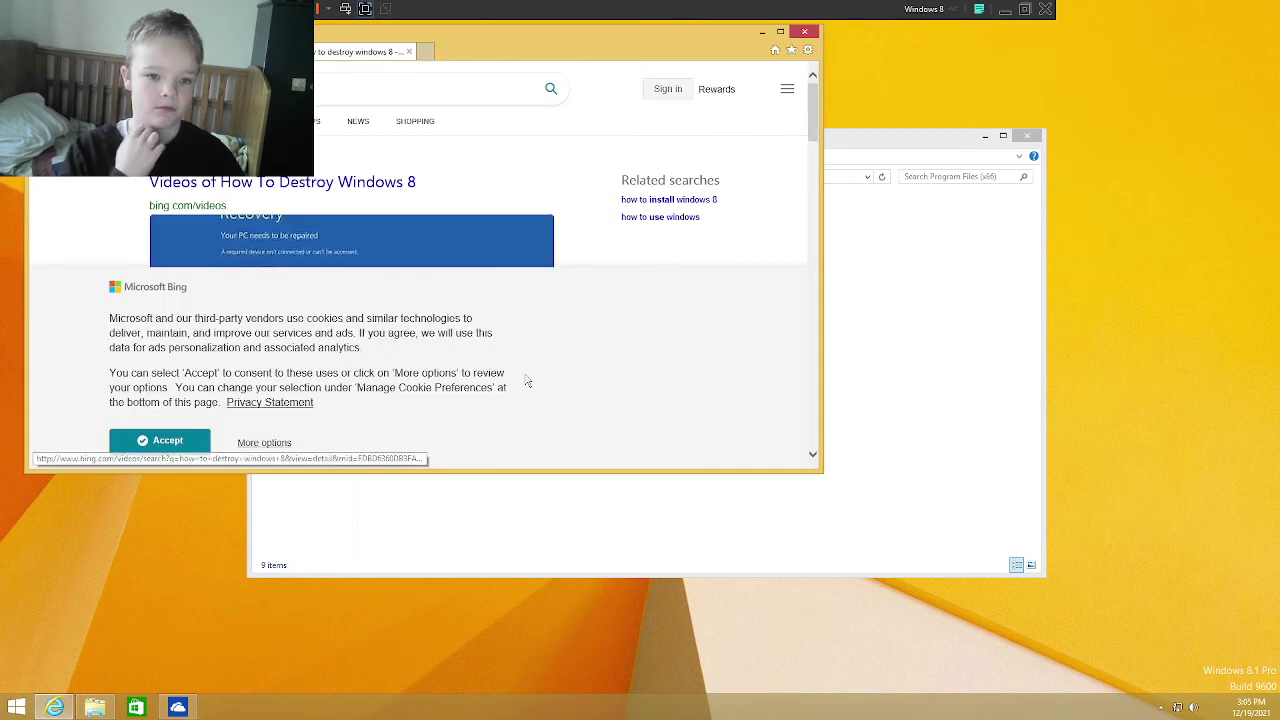
click(268, 446)
scroll(586, 343, down, 1)
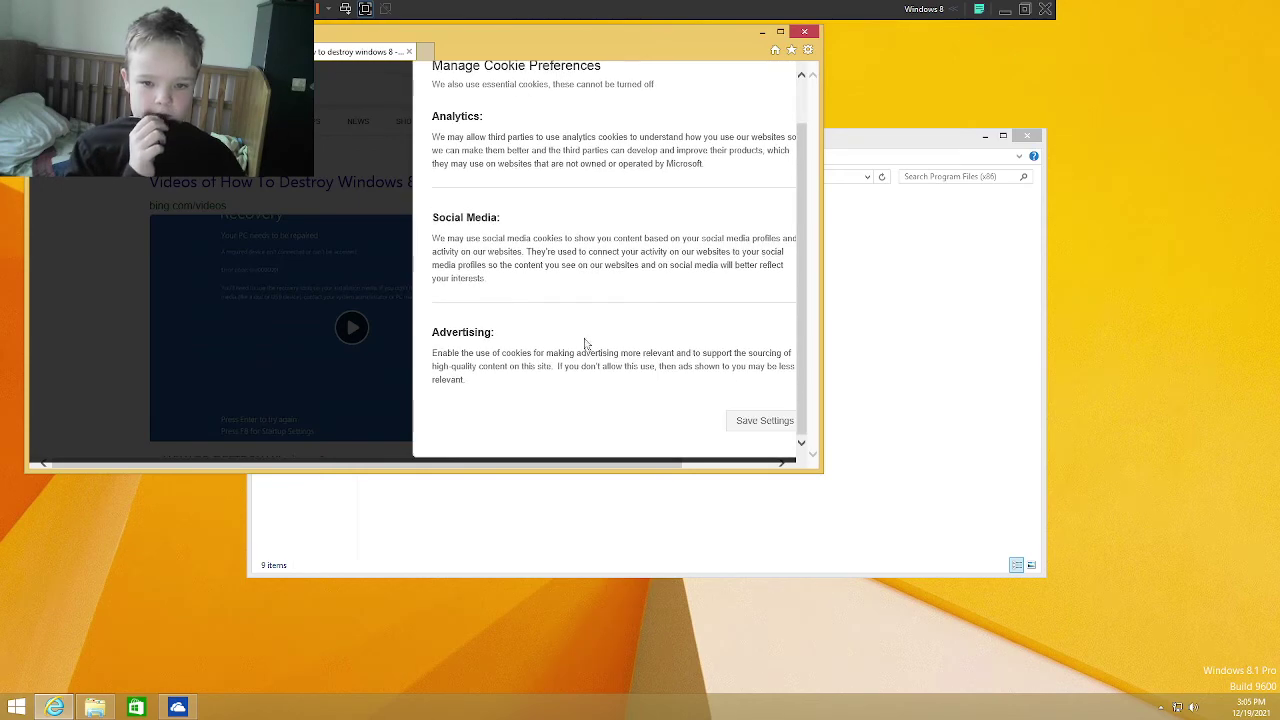
click(744, 427)
scroll(466, 423, down, 10)
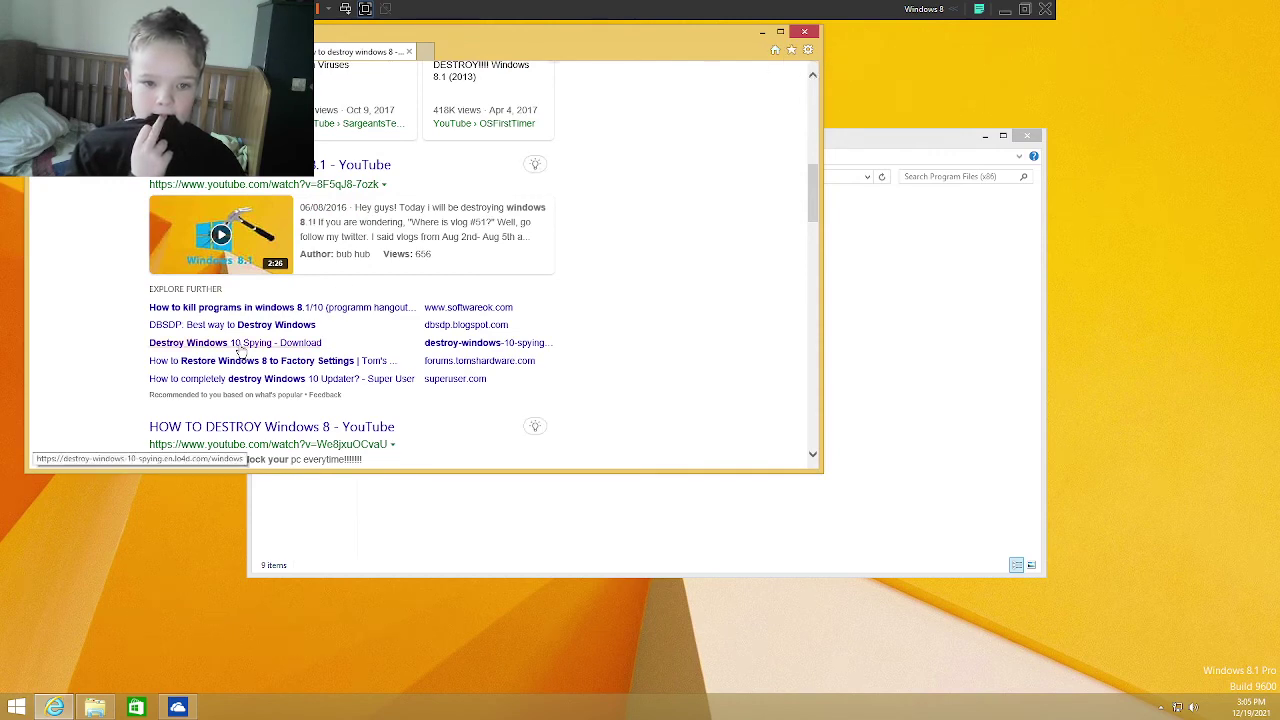
Step: Maximize Internet Explorer, scroll the Bing results, and open 'DBSDP: Best way to Destroy Windows'
click(780, 32)
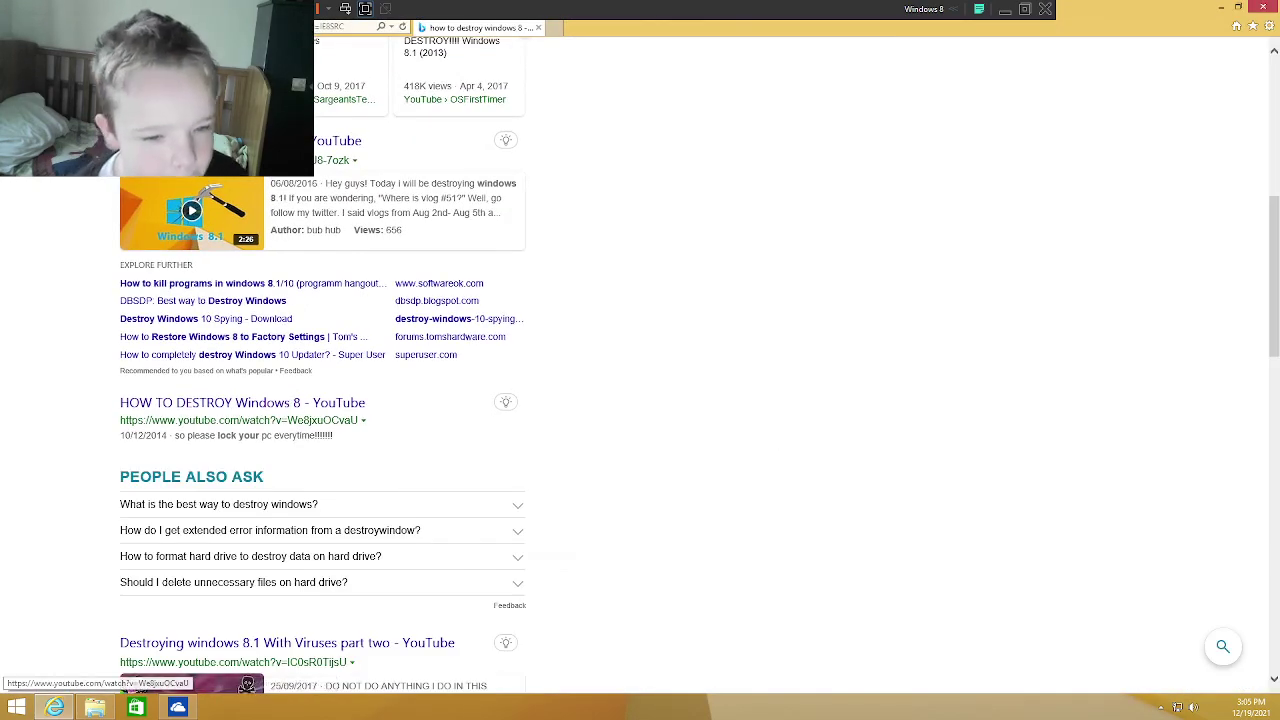
scroll(250, 432, down, 2)
scroll(312, 450, down, 1)
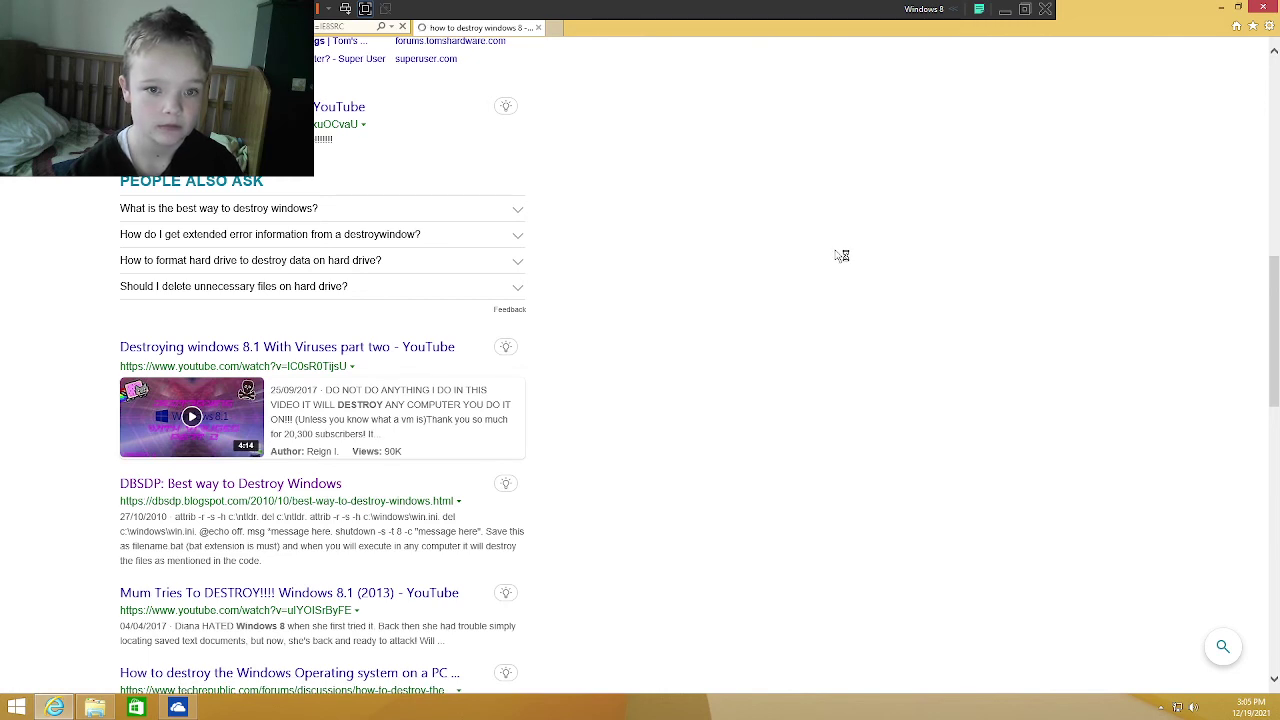
scroll(428, 288, down, 1)
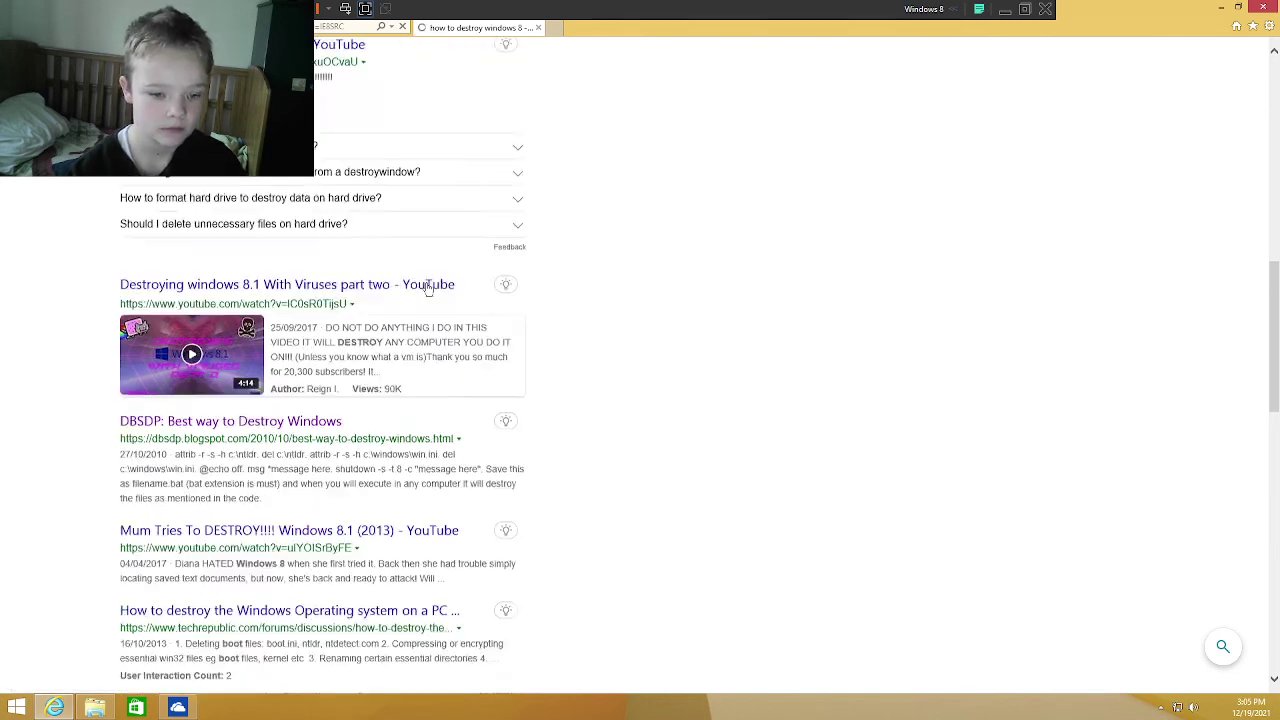
scroll(345, 490, down, 1)
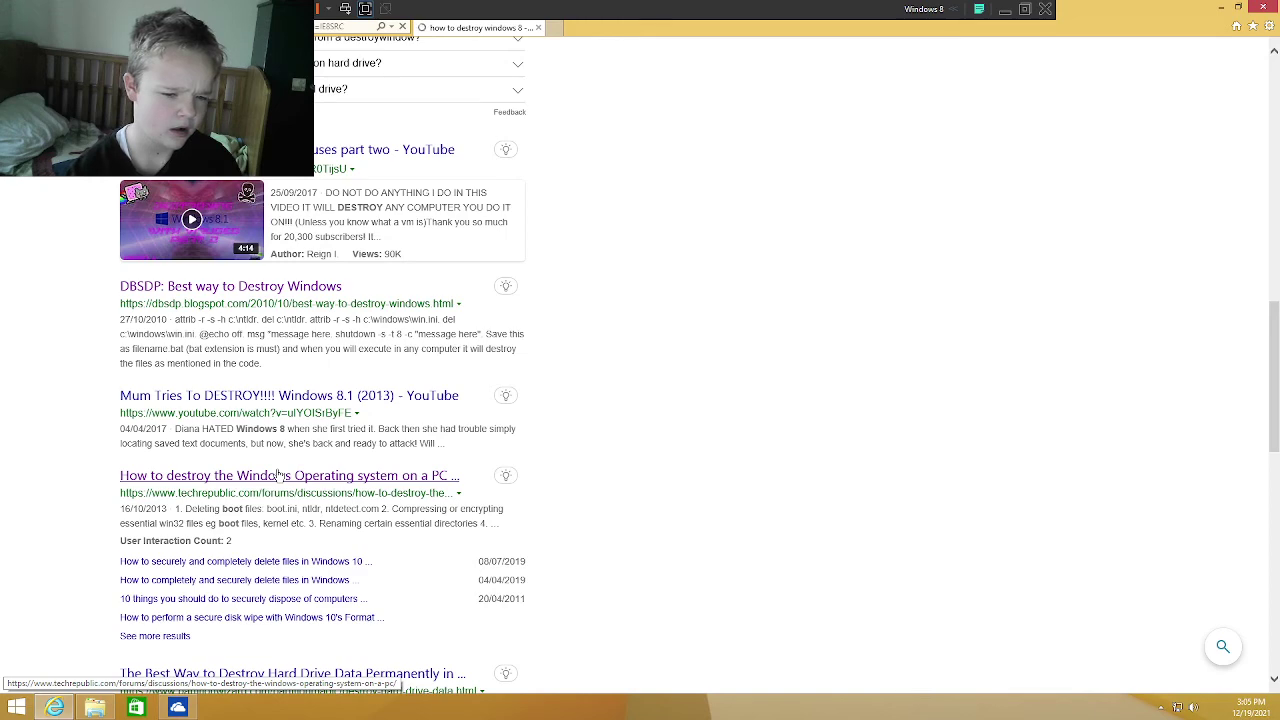
scroll(280, 477, down, 1)
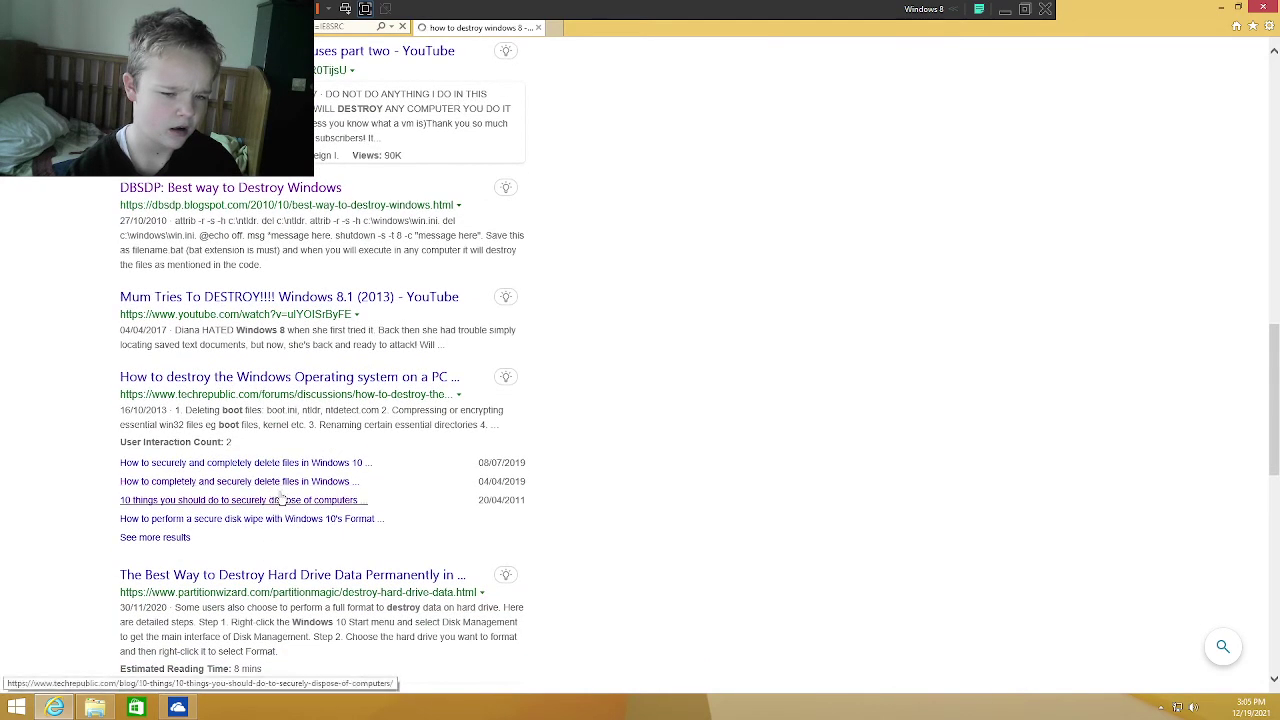
click(280, 500)
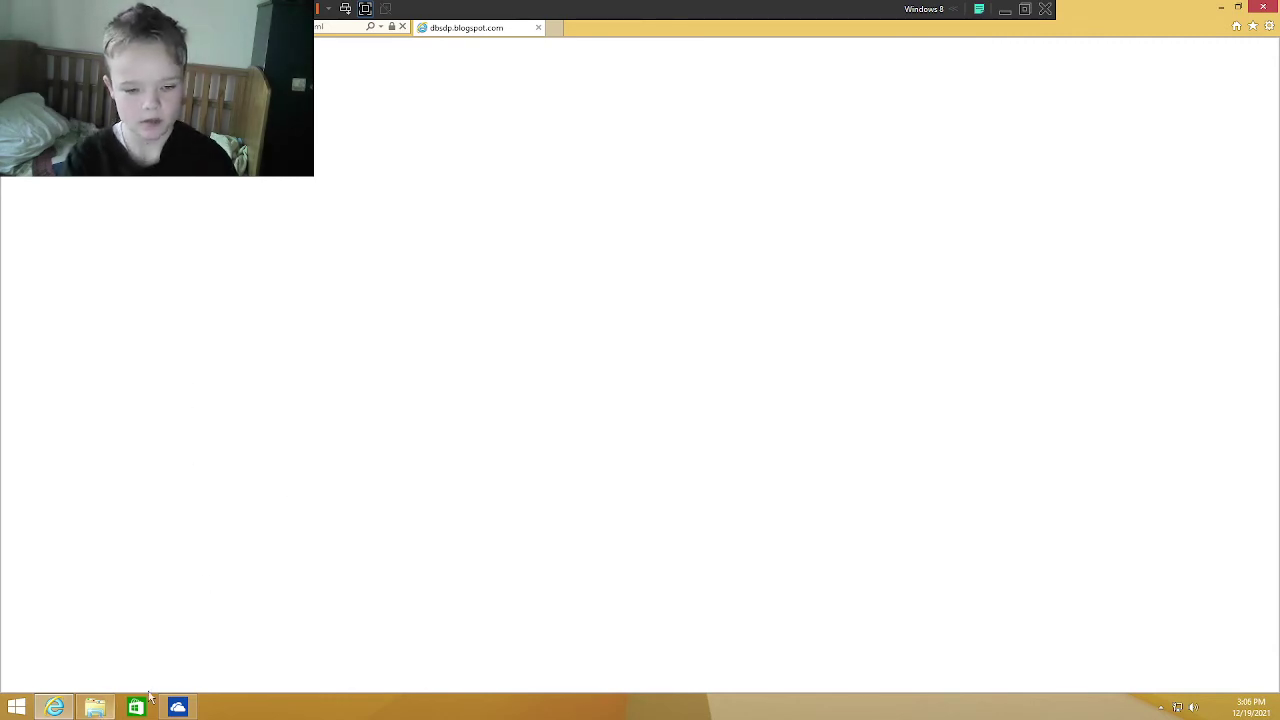
mouse_move(190, 710)
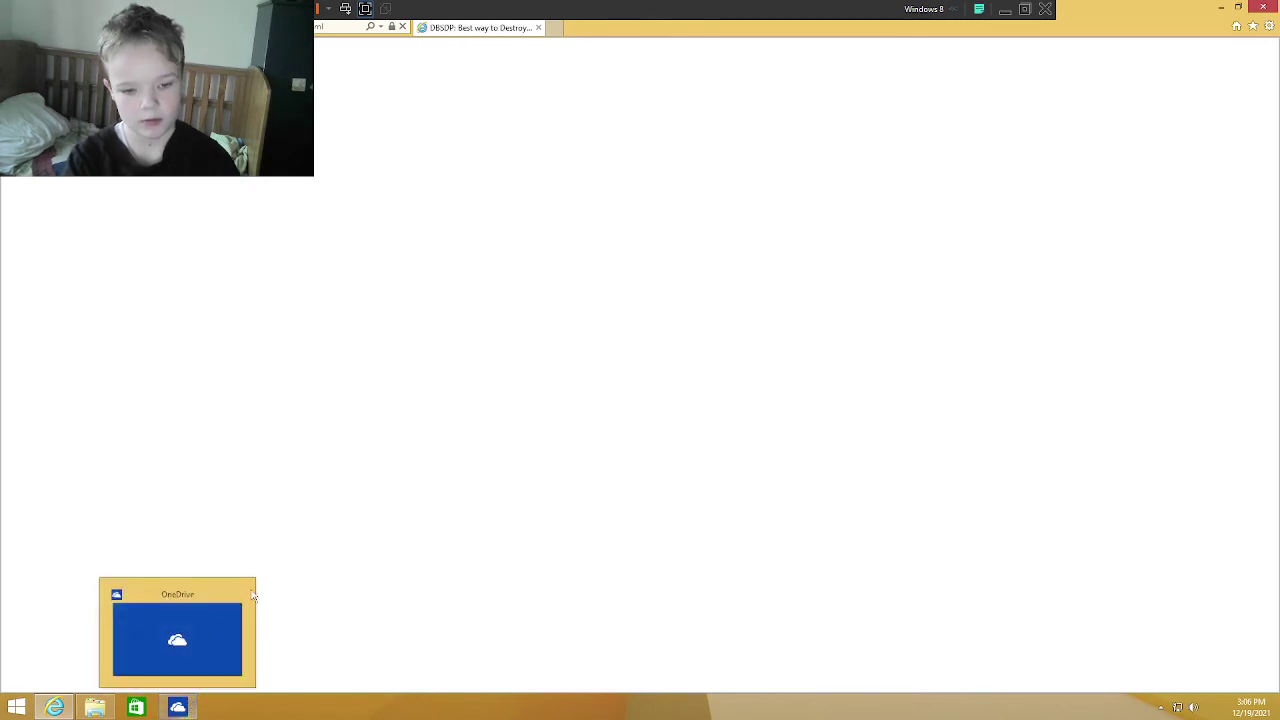